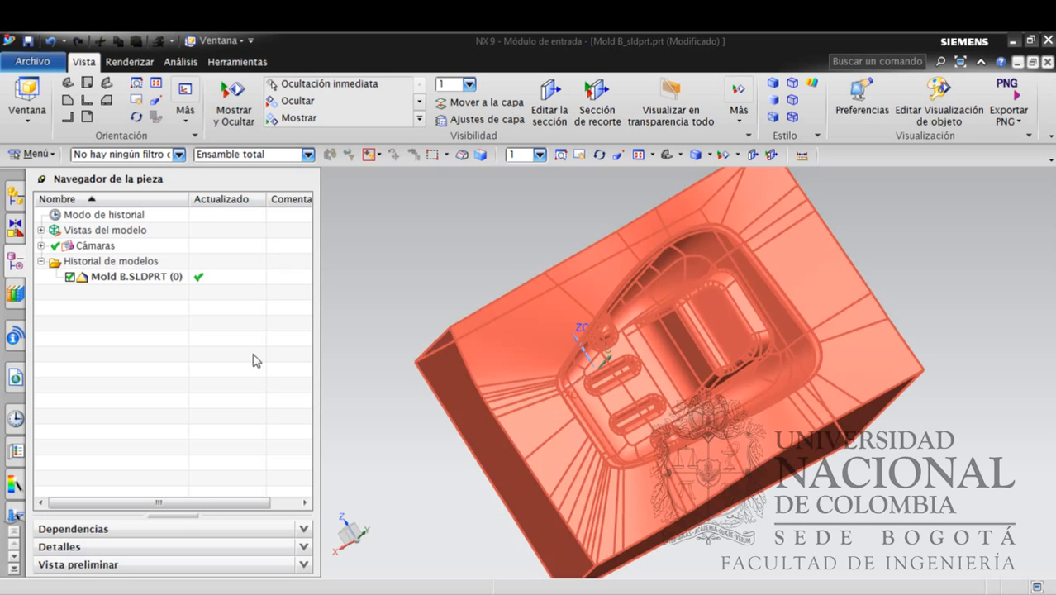
Create a new manufacturing file from the Ajuste inicial general template, named Mold B_sldprt_setup_1.prt, referencing the part Mold B_sldprt
{"action": "left_click", "coordinate": [34, 62]}
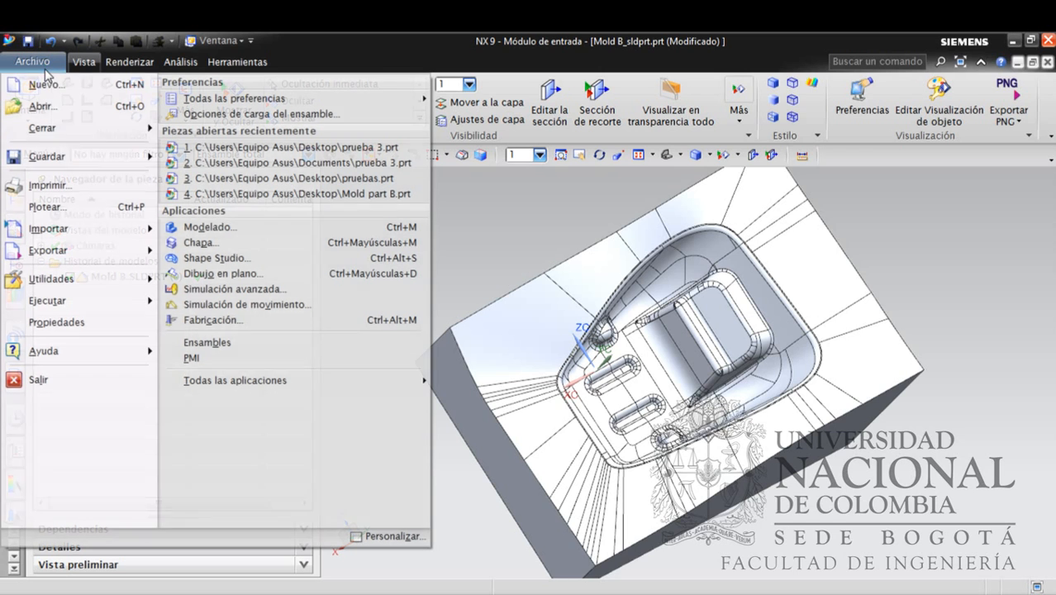
{"action": "left_click", "coordinate": [55, 89]}
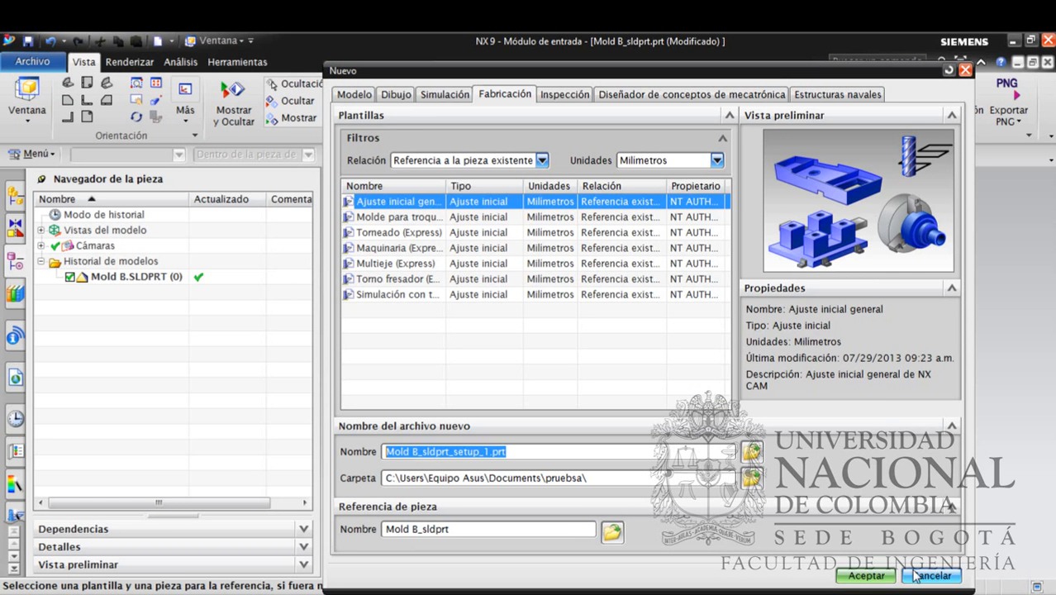
{"action": "left_click", "coordinate": [865, 576]}
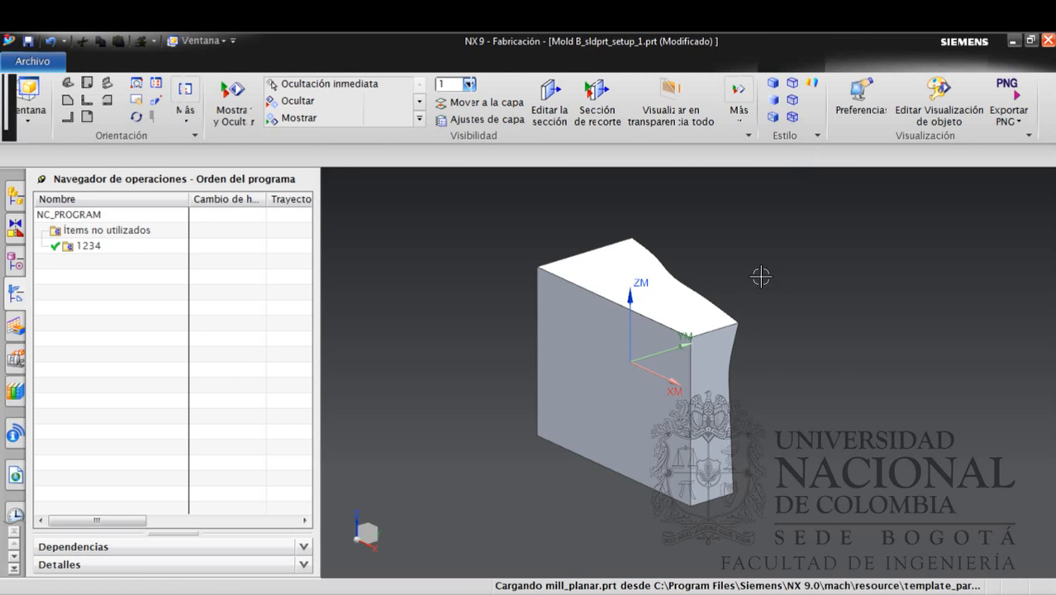
Move the work coordinate system (SCT) origin to the outer corner of the mold's cavity face, beside the wide end of the cavity
{"action": "middle_click_drag", "start_coordinate": [758, 274], "coordinate": [630, 278]}
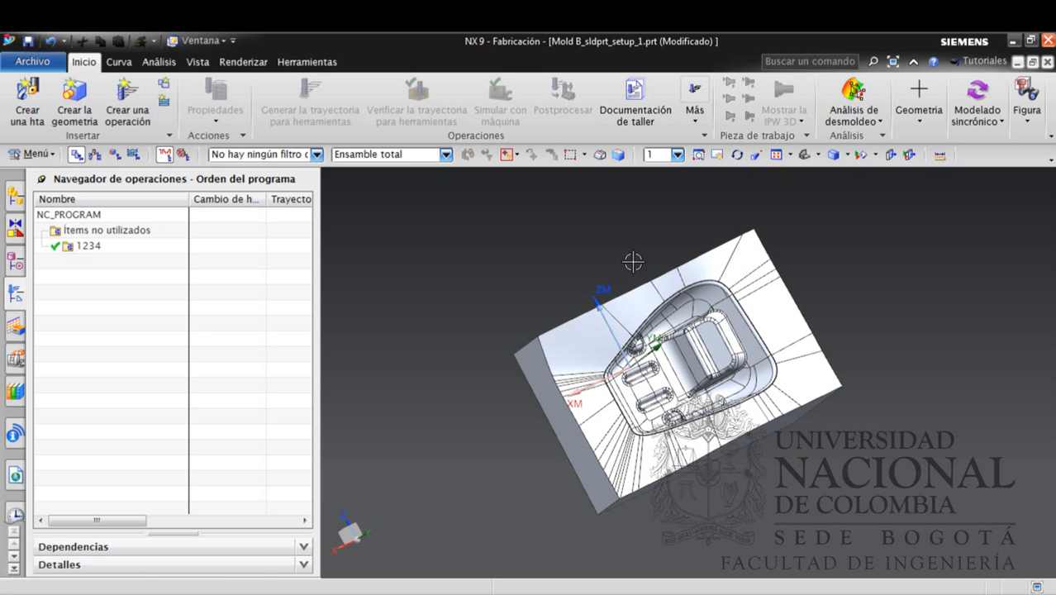
{"action": "left_click", "coordinate": [698, 155]}
{"action": "left_click_drag", "start_coordinate": [502, 196], "coordinate": [870, 569]}
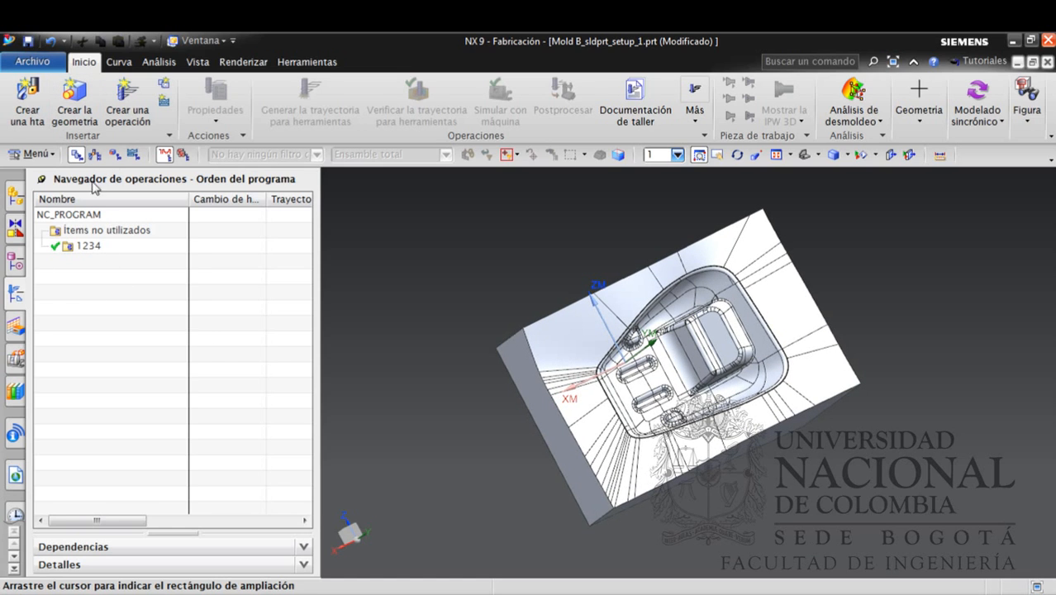
{"action": "left_click", "coordinate": [35, 154]}
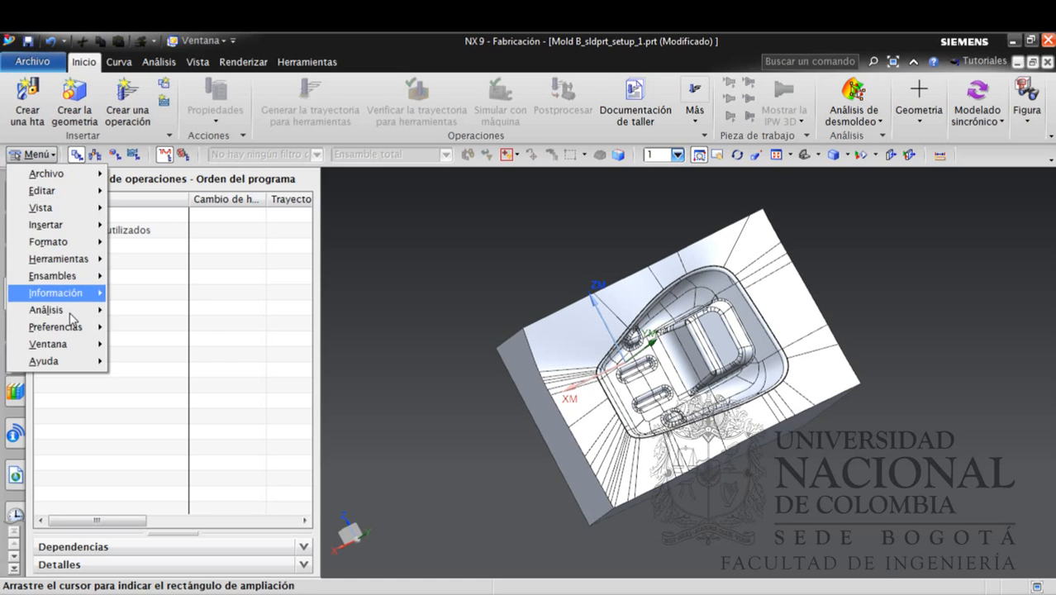
{"action": "mouse_move", "coordinate": [72, 319]}
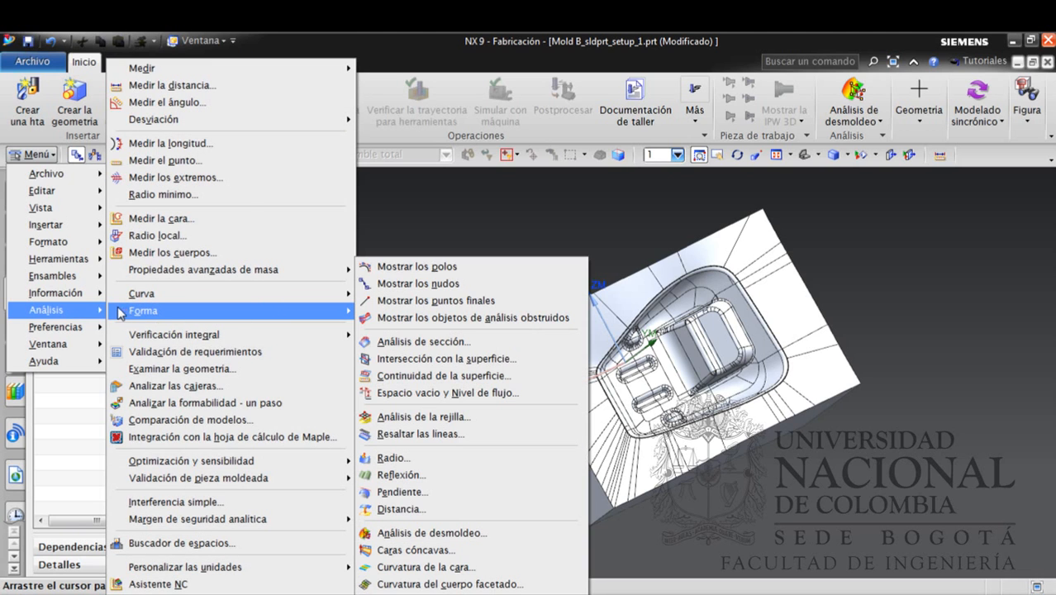
{"action": "mouse_move", "coordinate": [68, 250]}
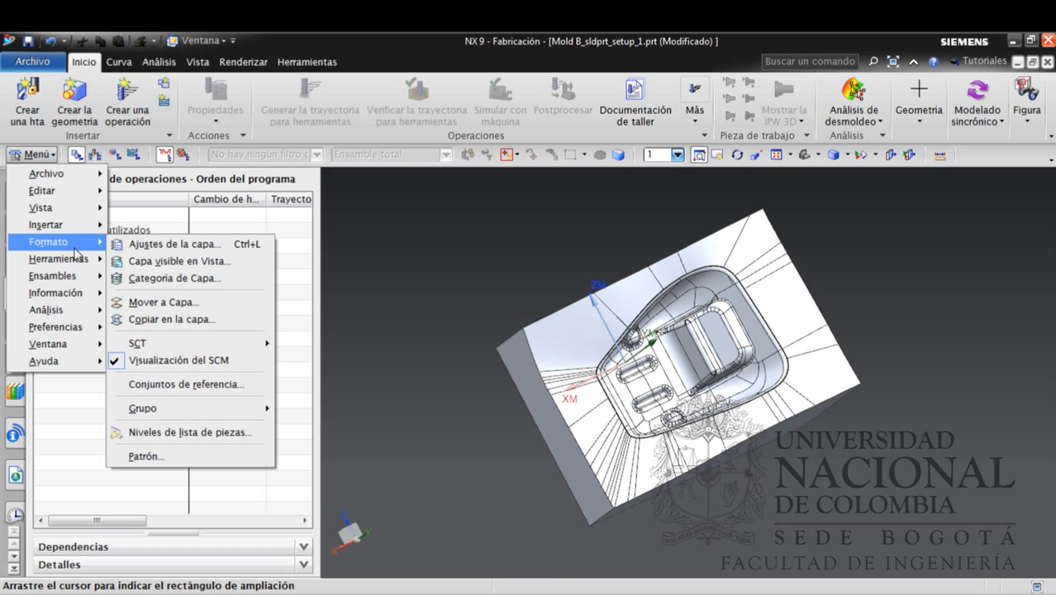
{"action": "mouse_move", "coordinate": [122, 343]}
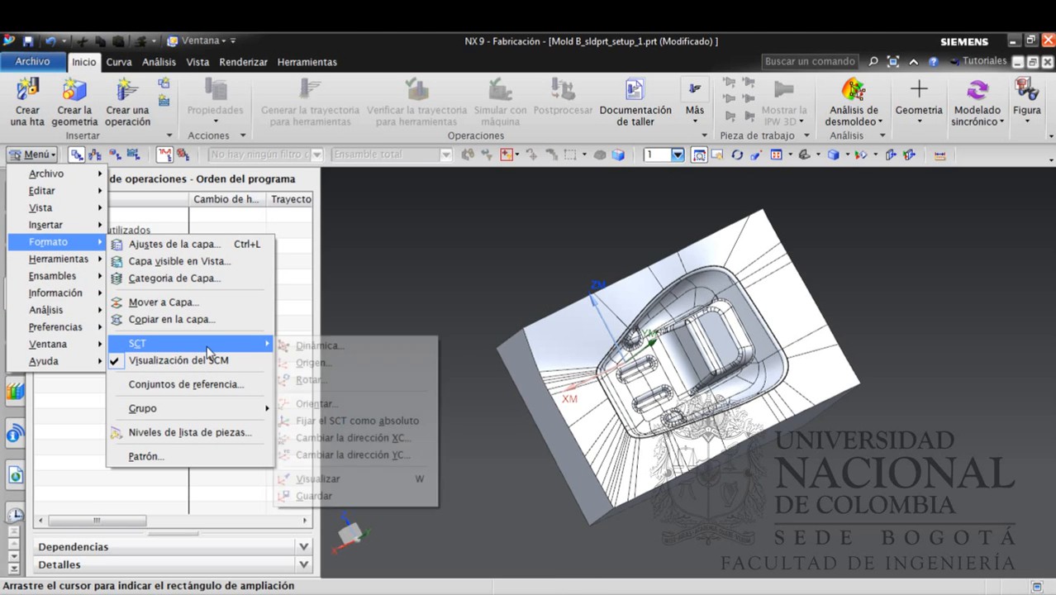
{"action": "left_click", "coordinate": [309, 363]}
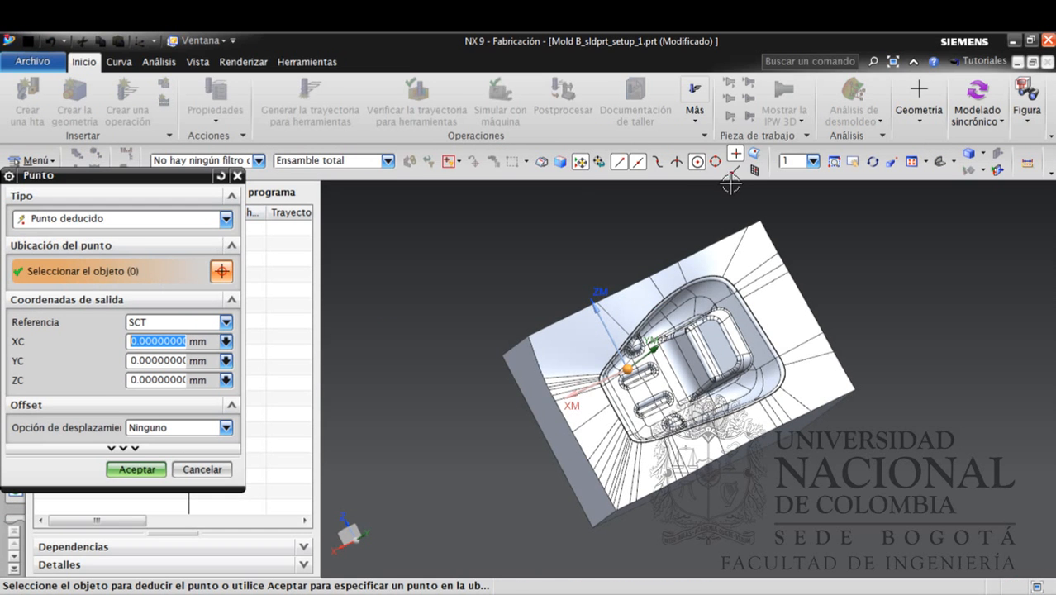
{"action": "left_click", "coordinate": [760, 220]}
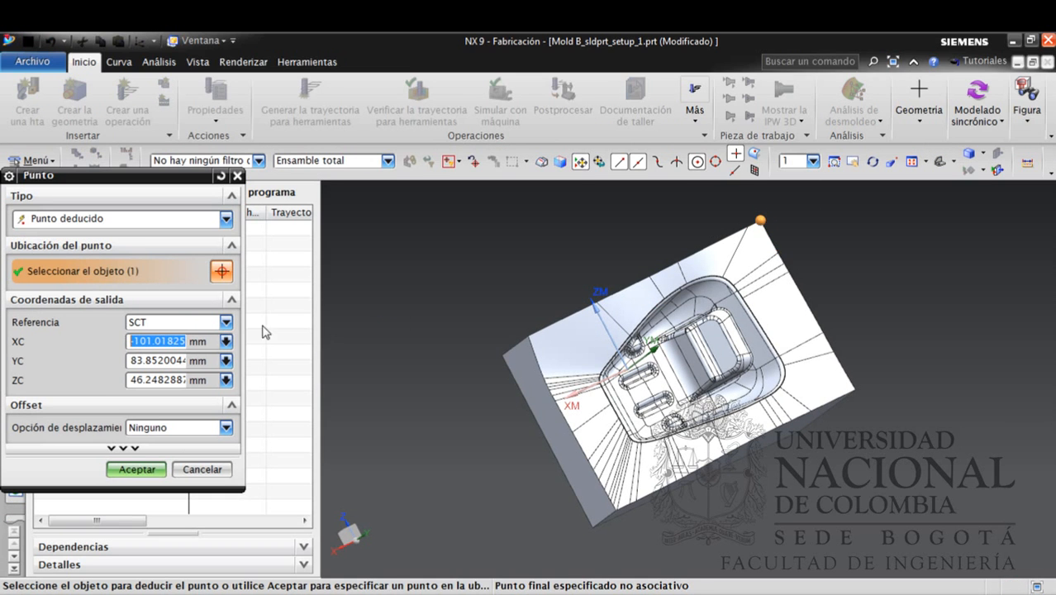
{"action": "left_click", "coordinate": [138, 469]}
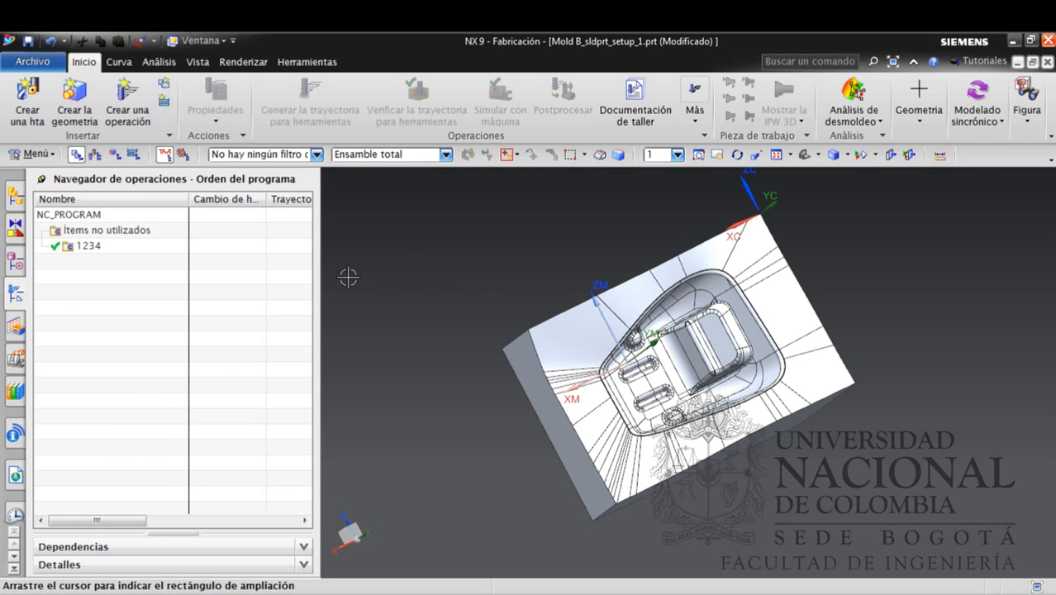
Rotate the work coordinate system 90 degrees about the -XC axis (ZC --> YC)
{"action": "left_click", "coordinate": [33, 154]}
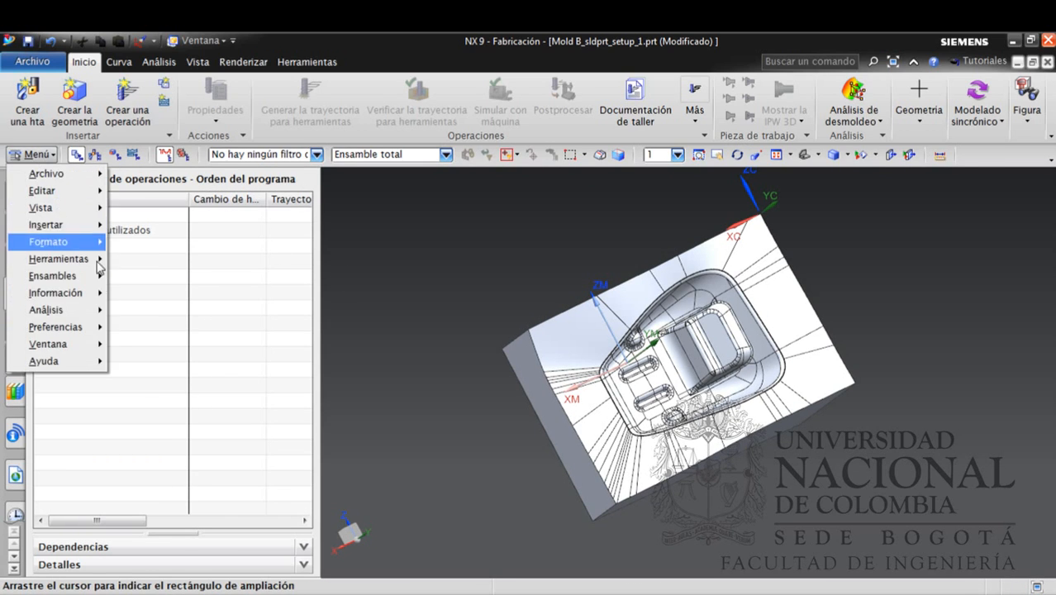
{"action": "mouse_move", "coordinate": [91, 248]}
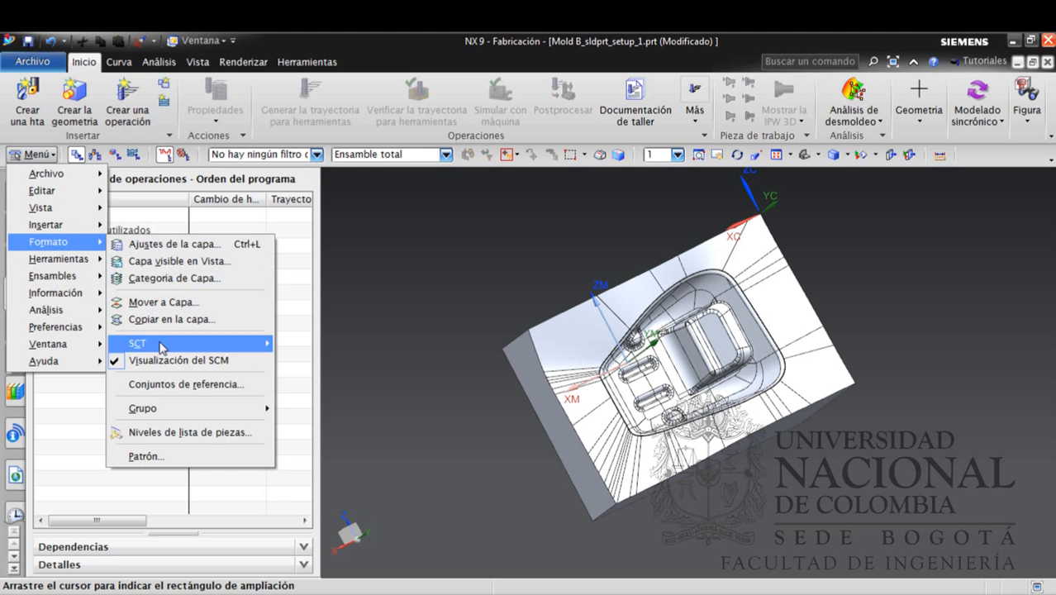
{"action": "mouse_move", "coordinate": [178, 351]}
{"action": "left_click", "coordinate": [319, 381]}
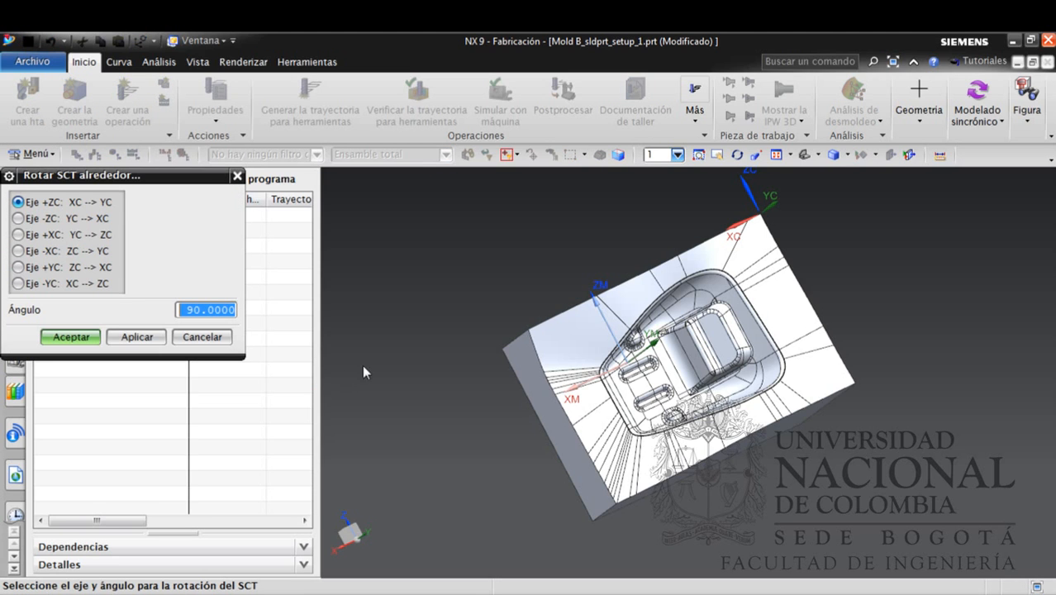
{"action": "left_click", "coordinate": [19, 251]}
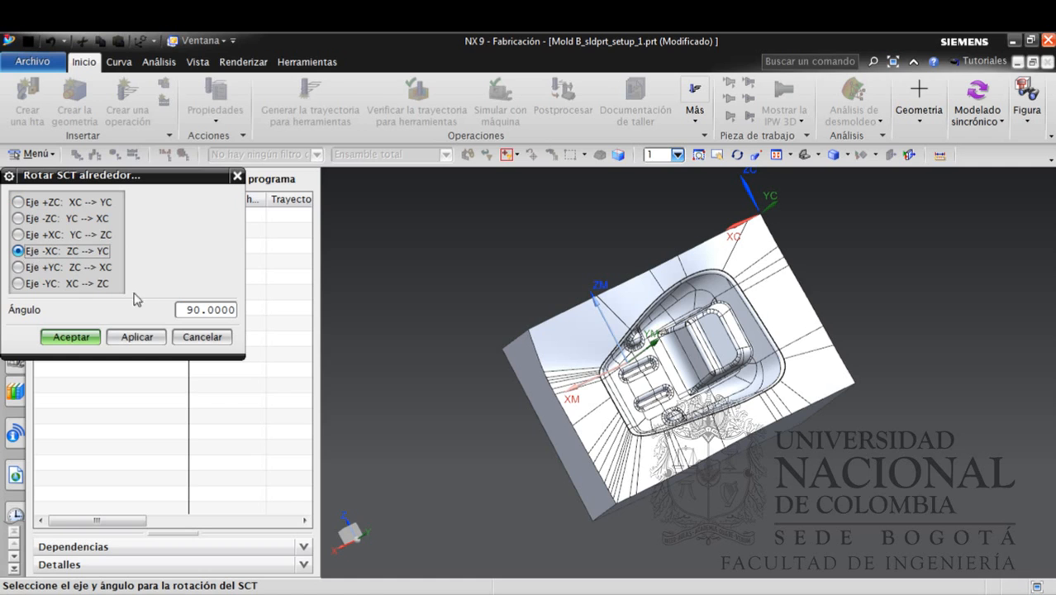
{"action": "left_click", "coordinate": [136, 341]}
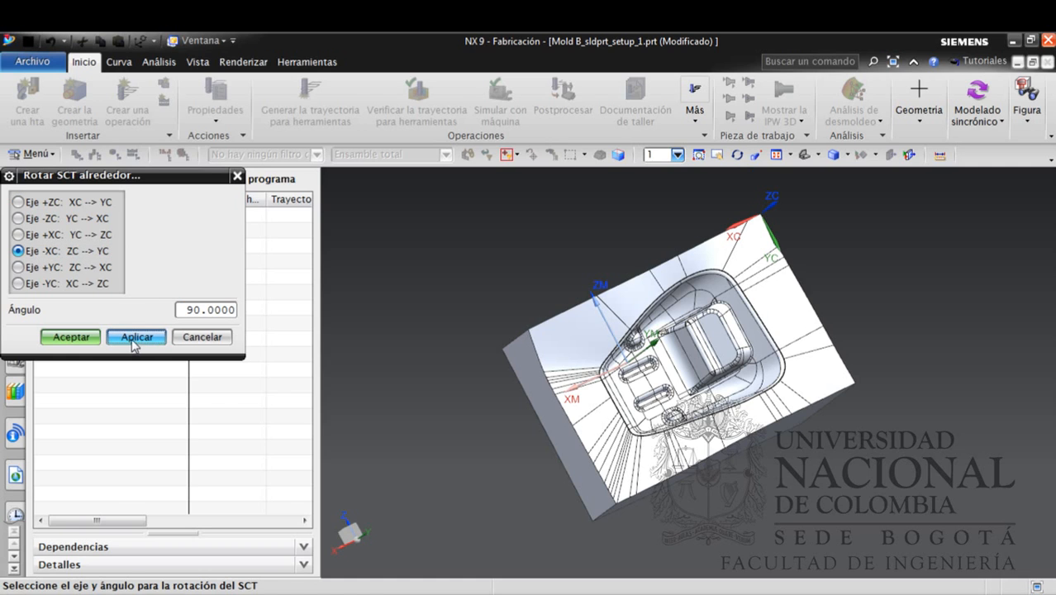
{"action": "left_click", "coordinate": [191, 338]}
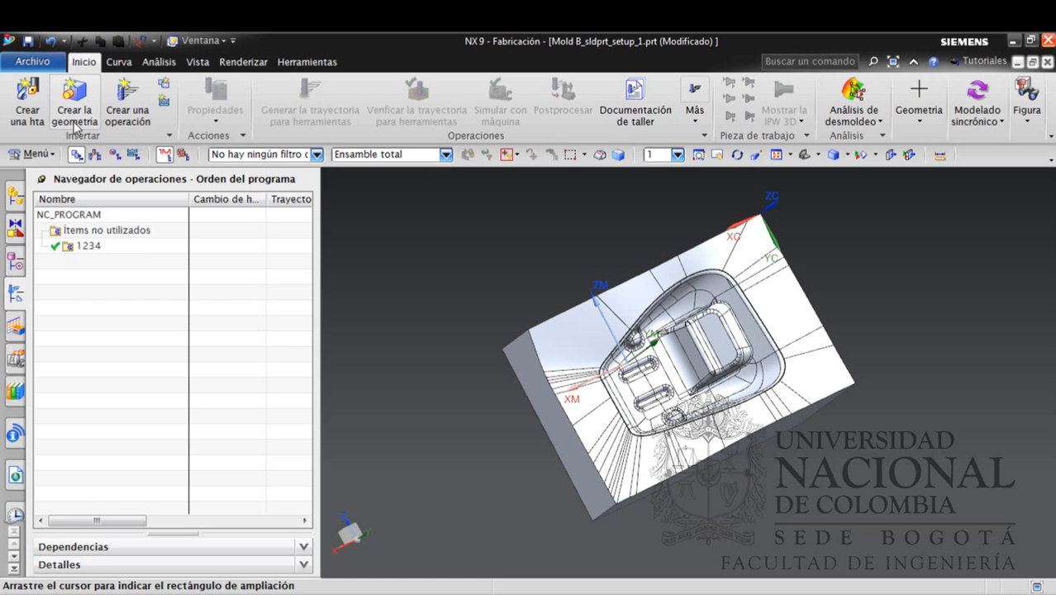
Move the work coordinate system origin to XC 90 mm and YC 67.5 mm, relative to the SCT
{"action": "left_click", "coordinate": [33, 154]}
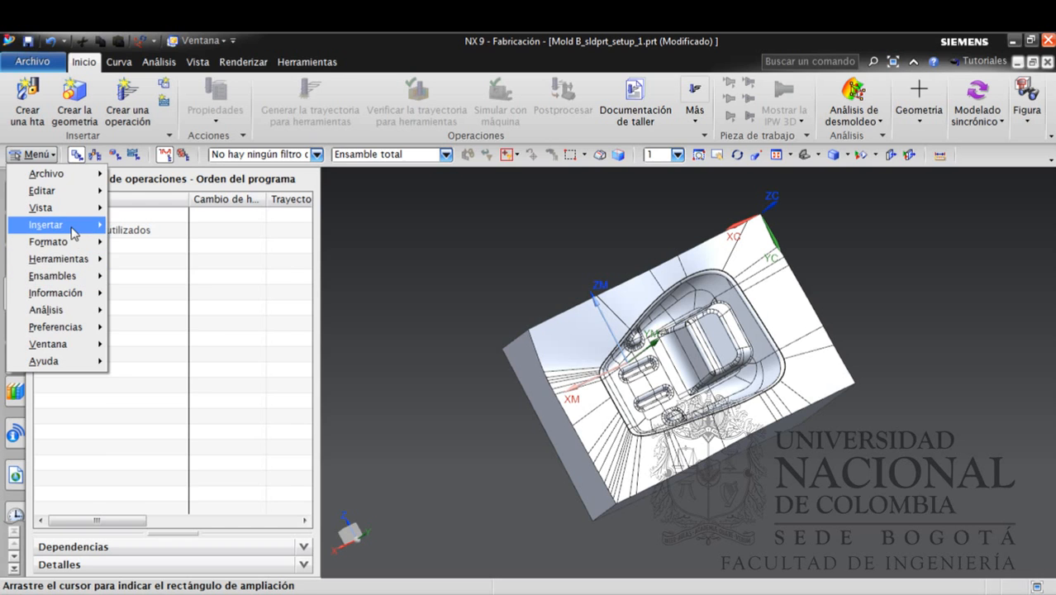
{"action": "mouse_move", "coordinate": [77, 246]}
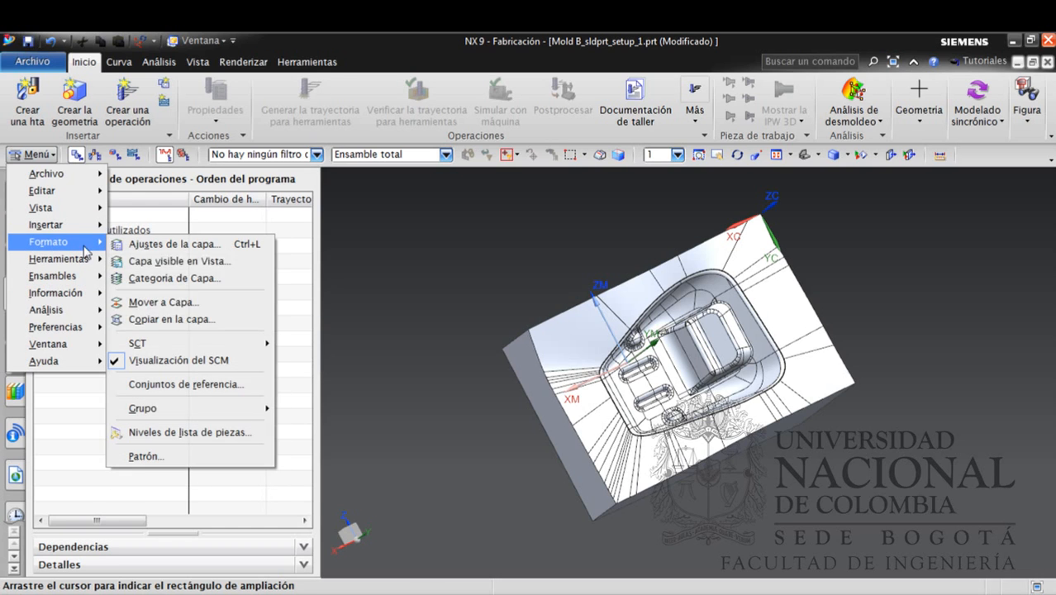
{"action": "mouse_move", "coordinate": [165, 343]}
{"action": "left_click", "coordinate": [310, 346]}
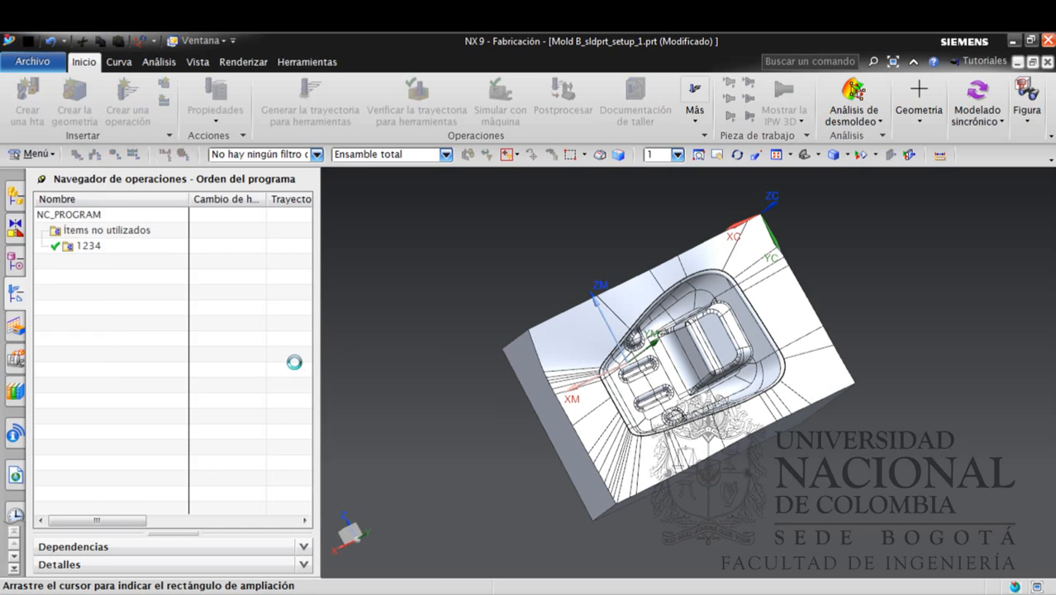
{"action": "left_click", "coordinate": [138, 341]}
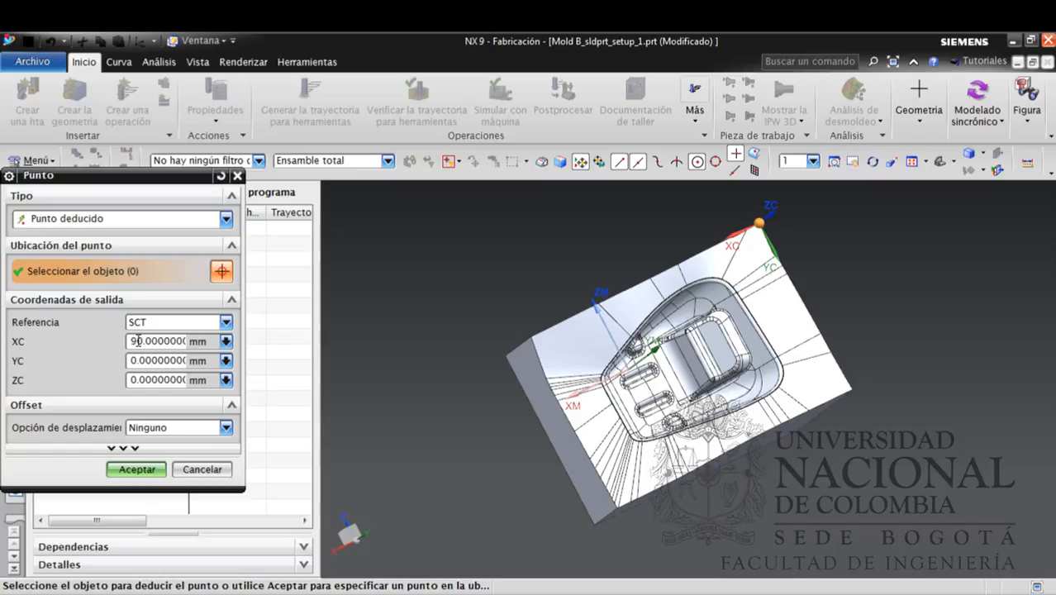
{"action": "key", "text": "Tab"}
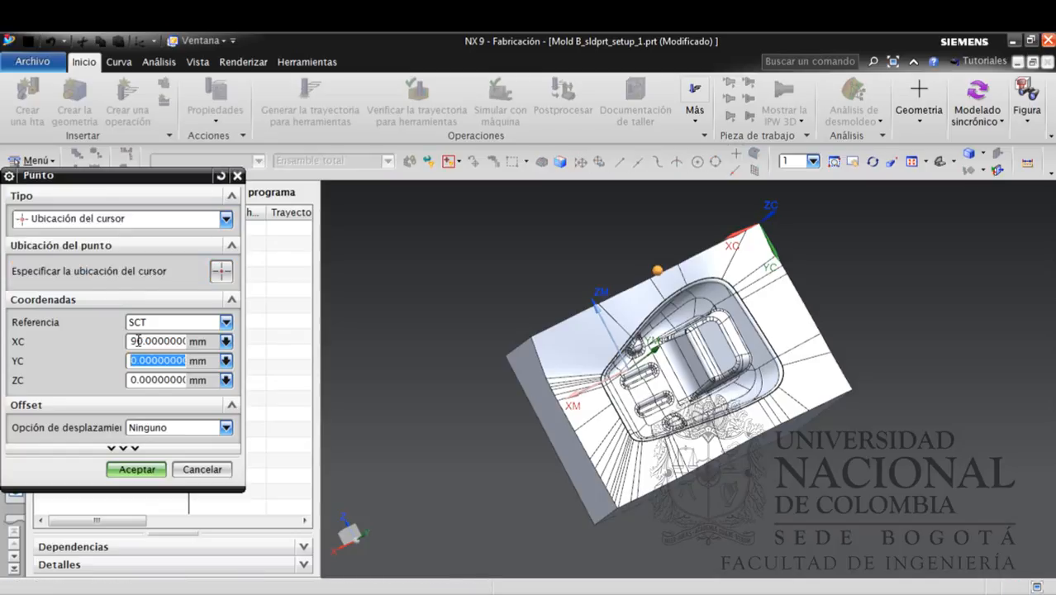
{"action": "type", "text": "6"}
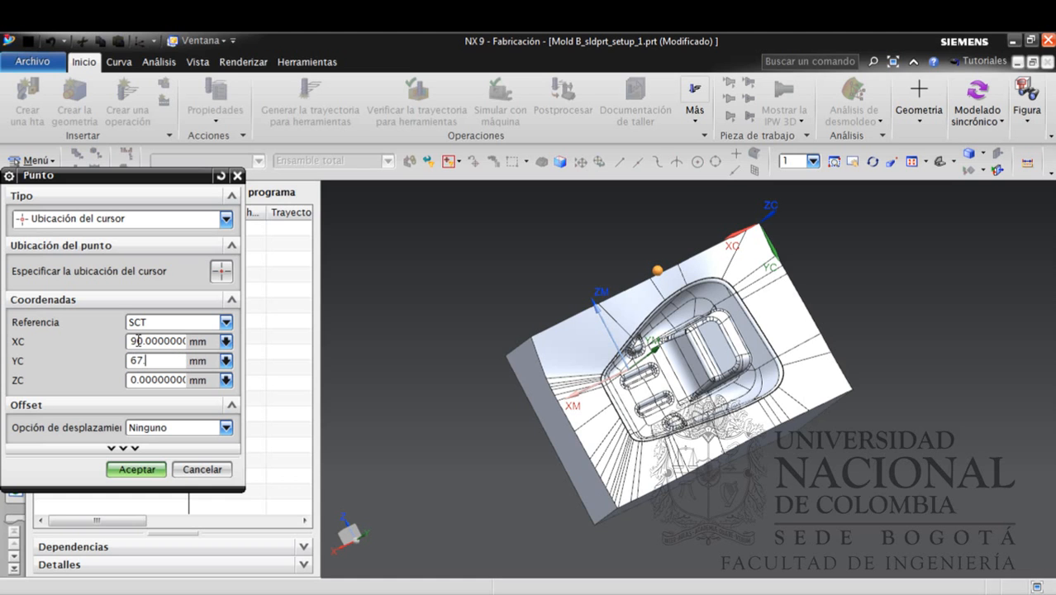
{"action": "type", "text": "7.5"}
{"action": "left_click", "coordinate": [136, 469]}
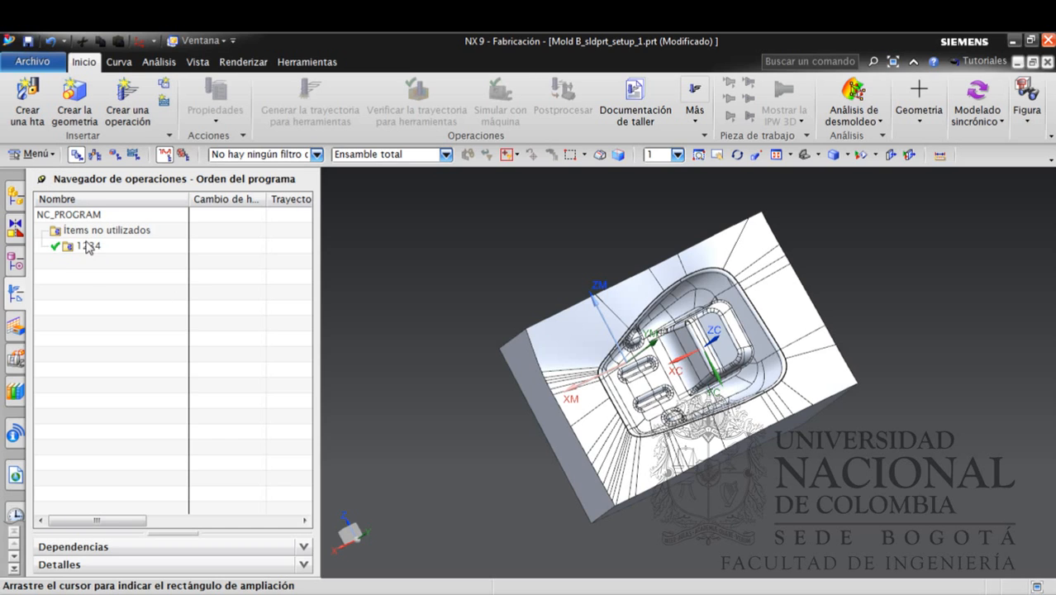
Show the operations by geometry and align the MCS_MILL machine coordinate system with the work coordinate system, using SCT as the reference
{"action": "left_click", "coordinate": [95, 154]}
{"action": "left_click", "coordinate": [115, 154]}
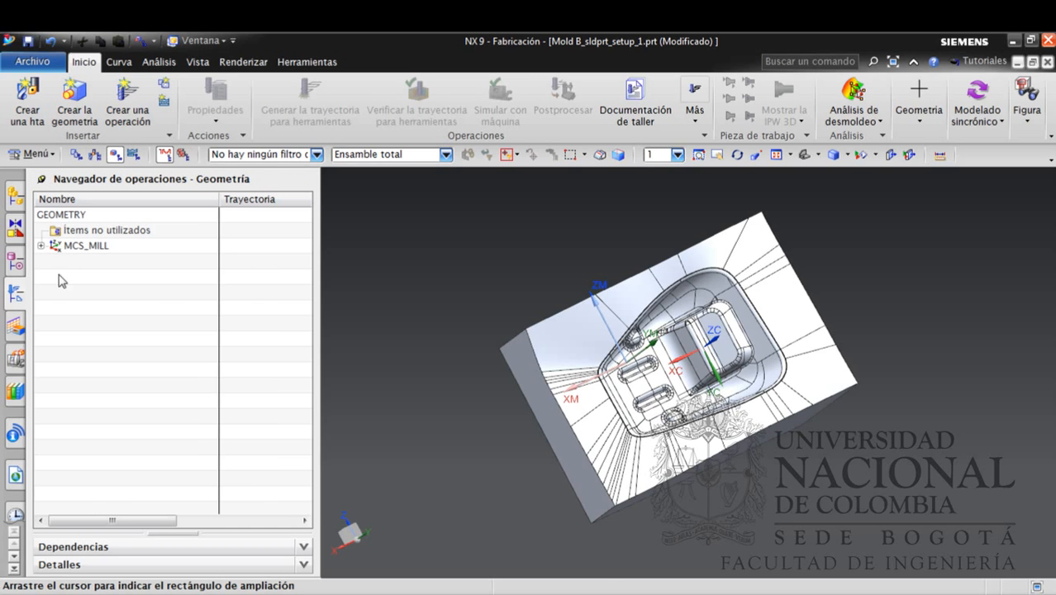
{"action": "left_click", "coordinate": [76, 247]}
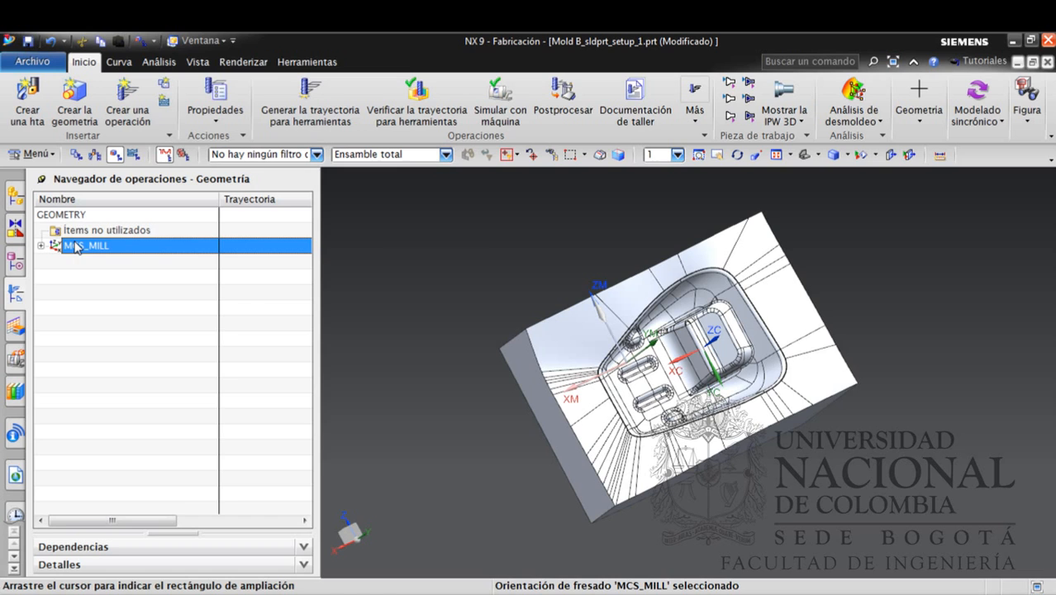
{"action": "double_click", "coordinate": [76, 246]}
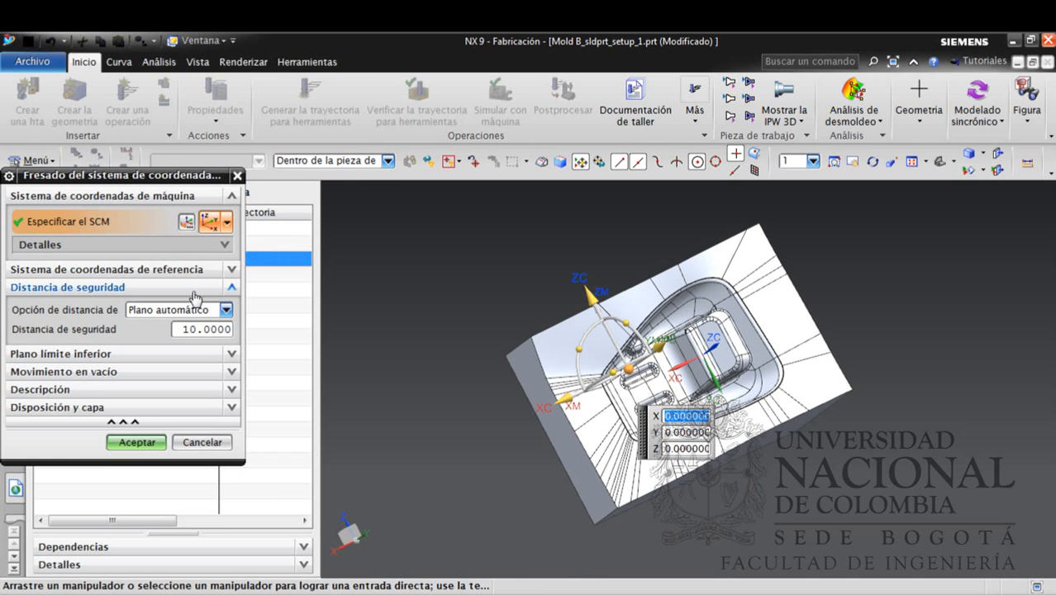
{"action": "left_click", "coordinate": [188, 222]}
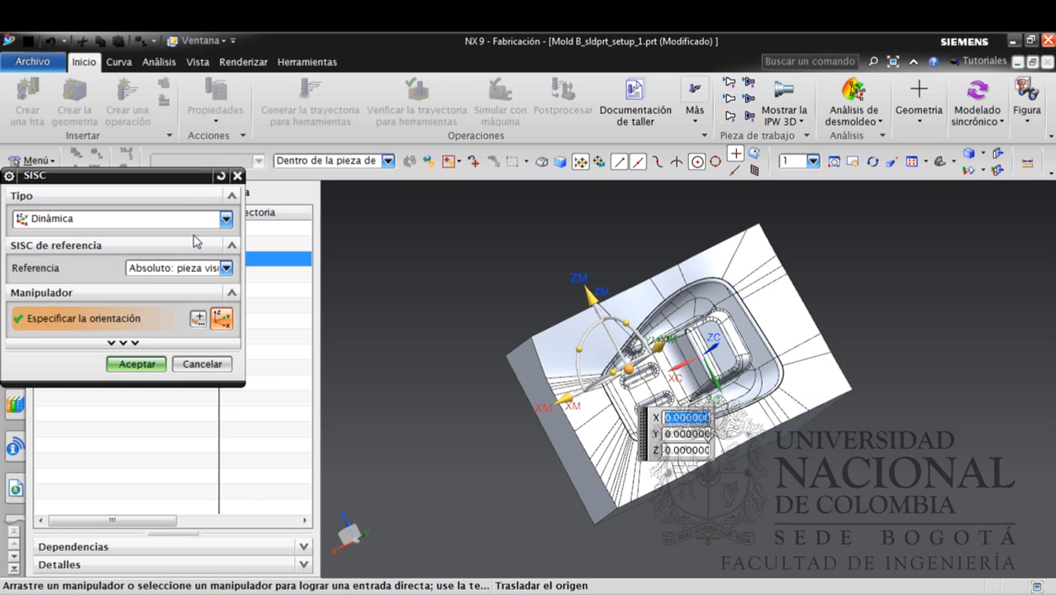
{"action": "left_click", "coordinate": [202, 267]}
{"action": "left_click", "coordinate": [180, 284]}
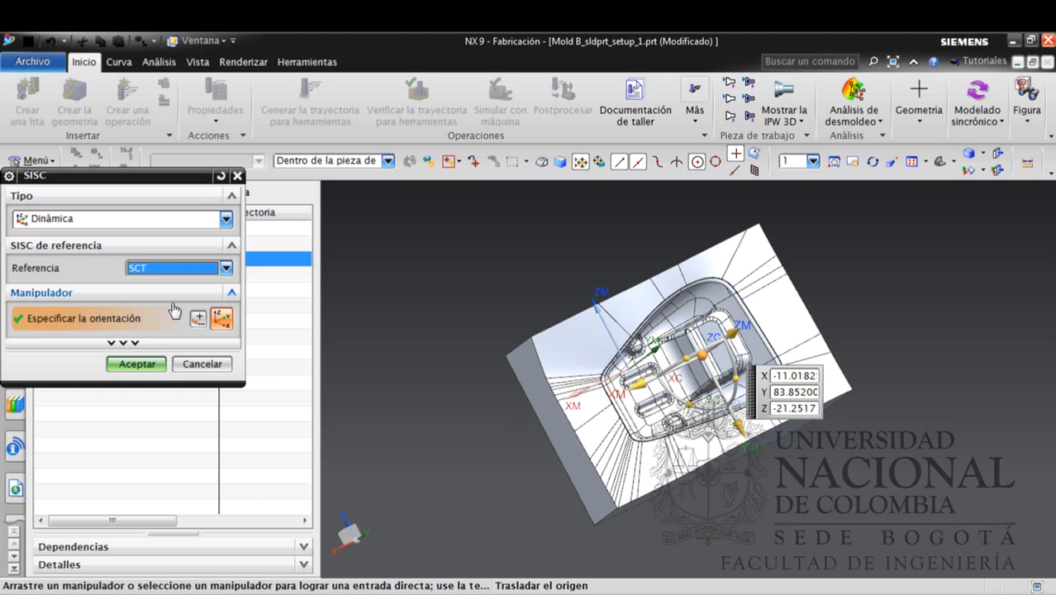
{"action": "left_click", "coordinate": [157, 366]}
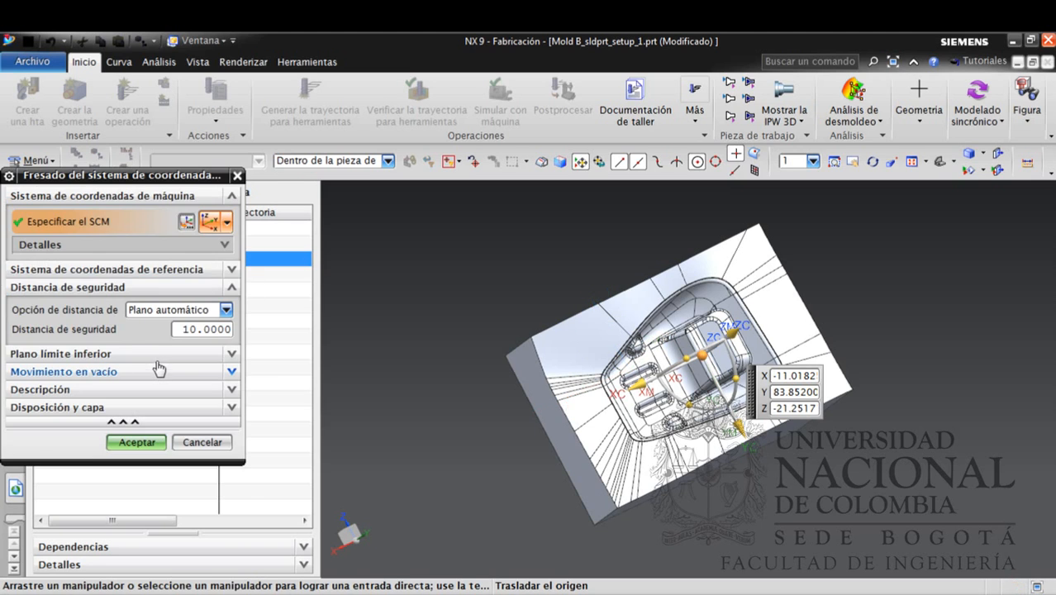
Define the MCS_MILL clearance as a plane parallel to XC-YC, offset 120 mm from the SCT, and accept the coordinate system settings
{"action": "left_click", "coordinate": [165, 310]}
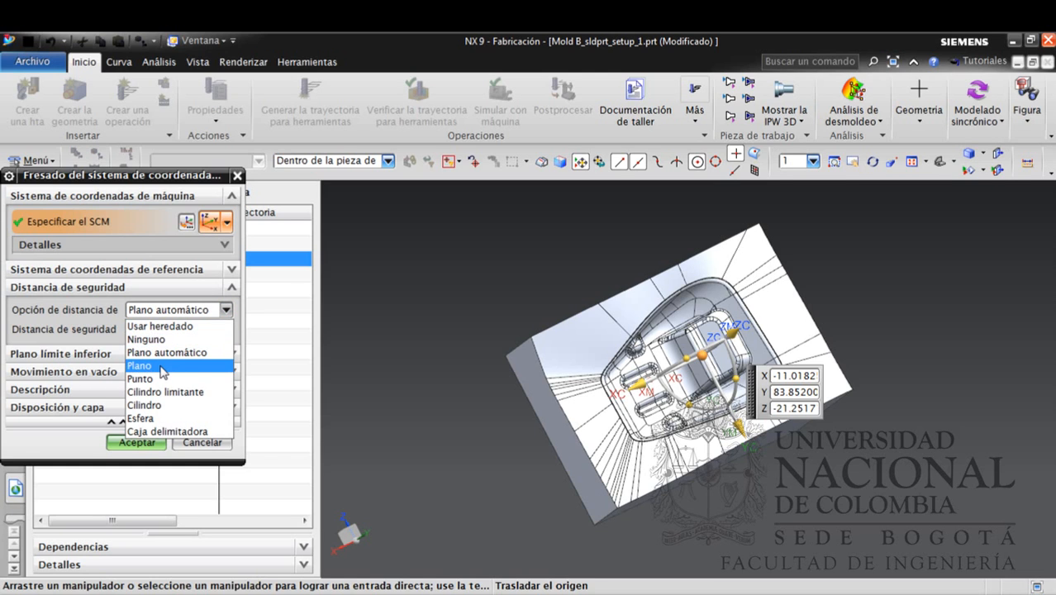
{"action": "left_click", "coordinate": [141, 365]}
{"action": "left_click", "coordinate": [187, 333]}
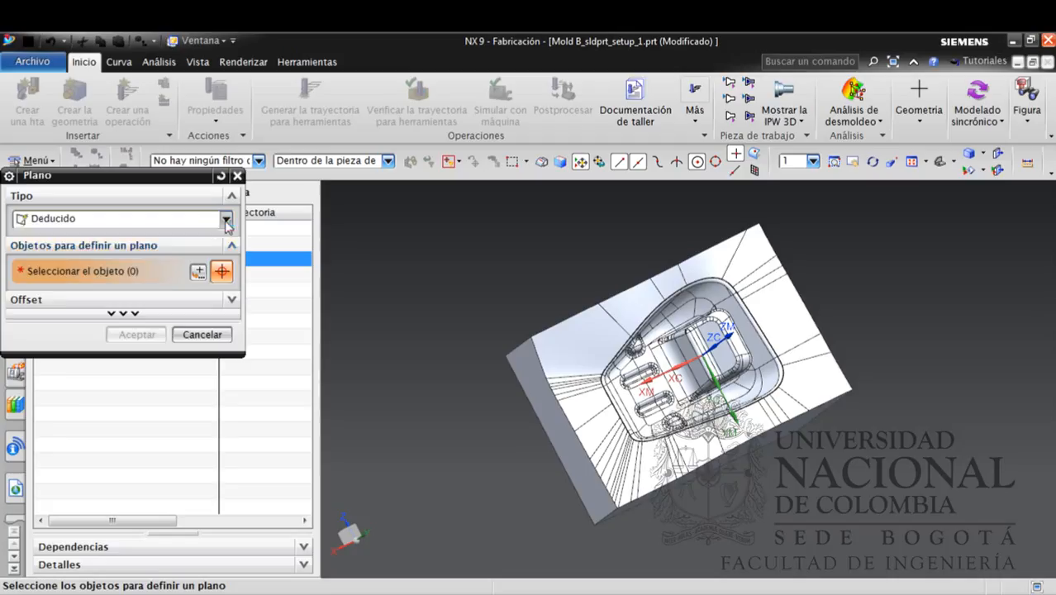
{"action": "left_click", "coordinate": [226, 219]}
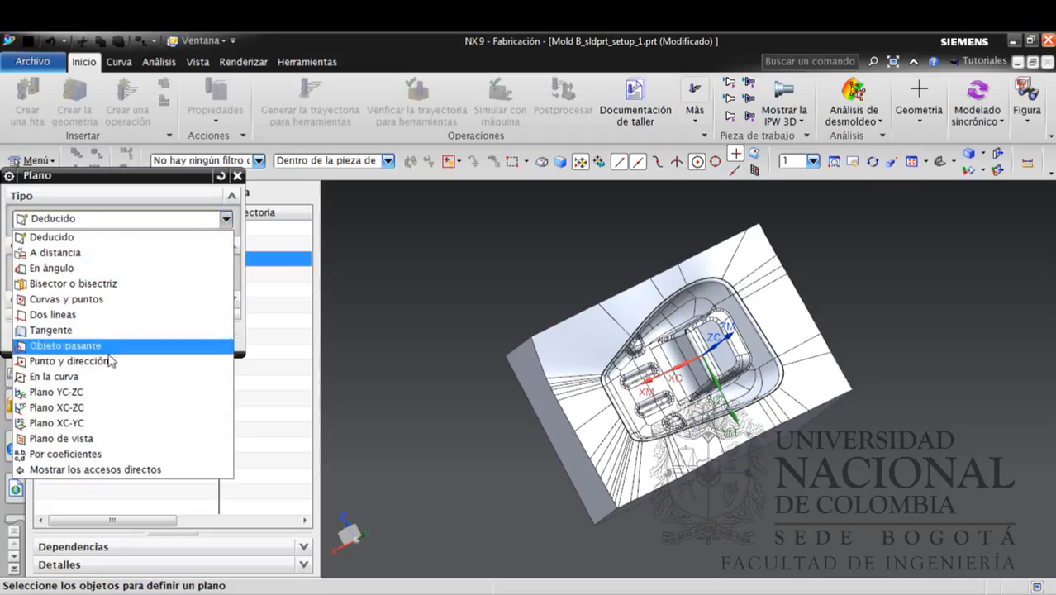
{"action": "left_click", "coordinate": [122, 423]}
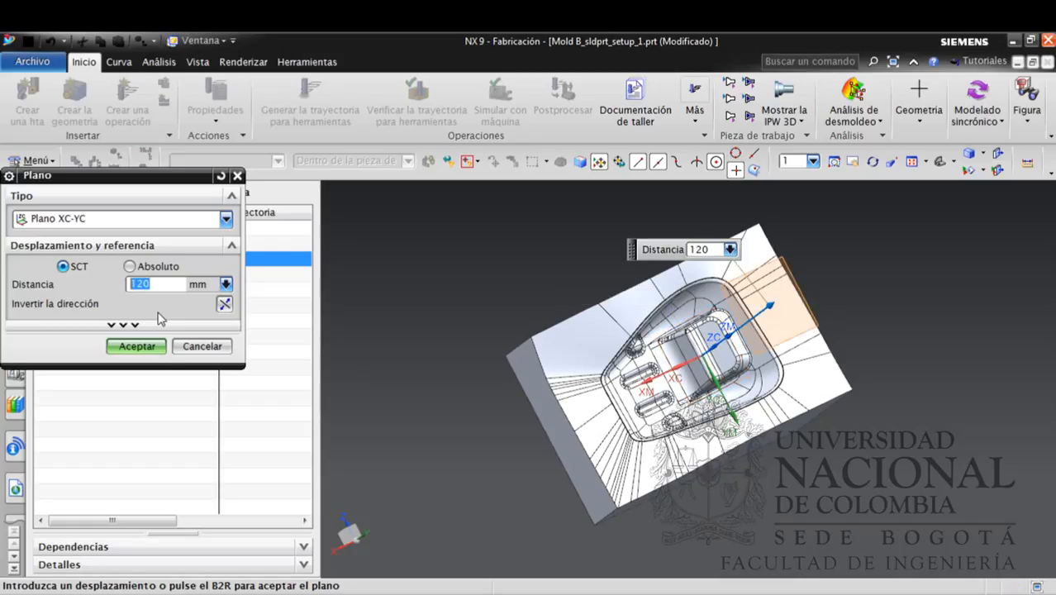
{"action": "left_click", "coordinate": [136, 347]}
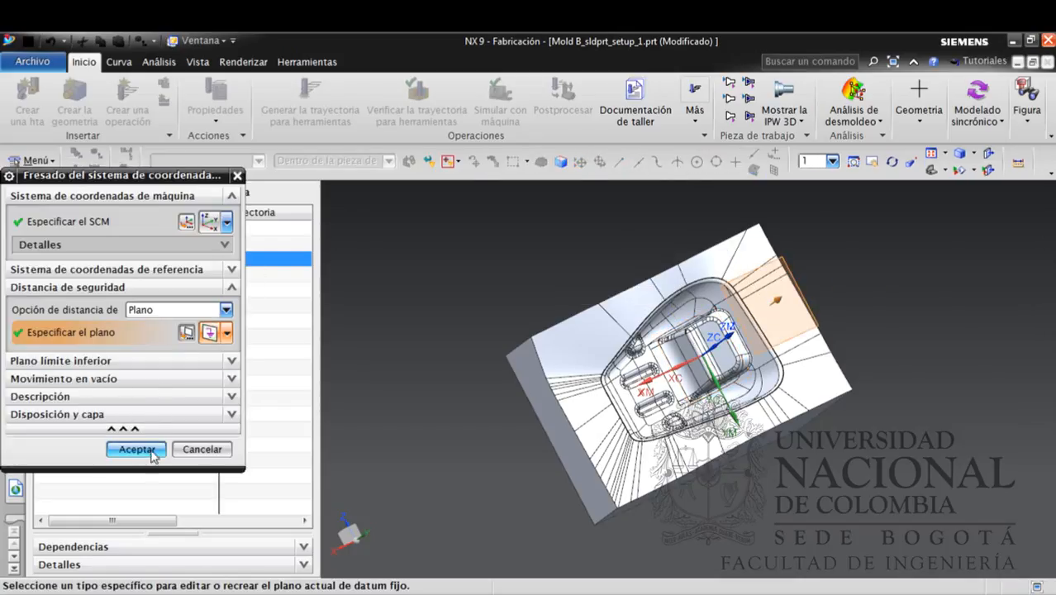
{"action": "left_click", "coordinate": [136, 450]}
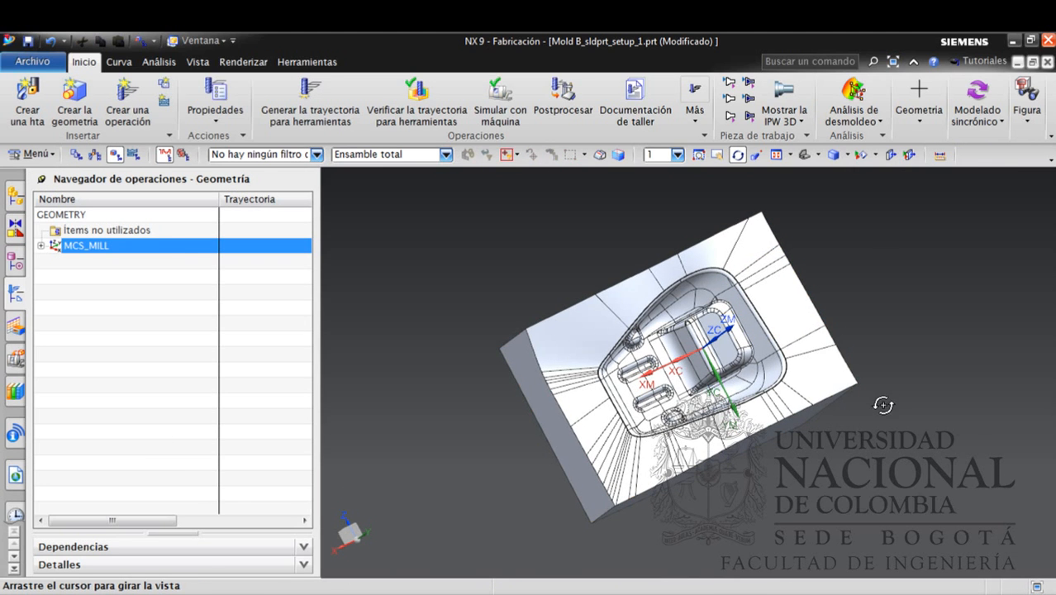
Expand MCS_MILL in the operation geometry tree and select its WORKPIECE
{"action": "left_click_drag", "start_coordinate": [882, 406], "coordinate": [871, 383]}
{"action": "middle_click_drag", "start_coordinate": [871, 383], "coordinate": [892, 390]}
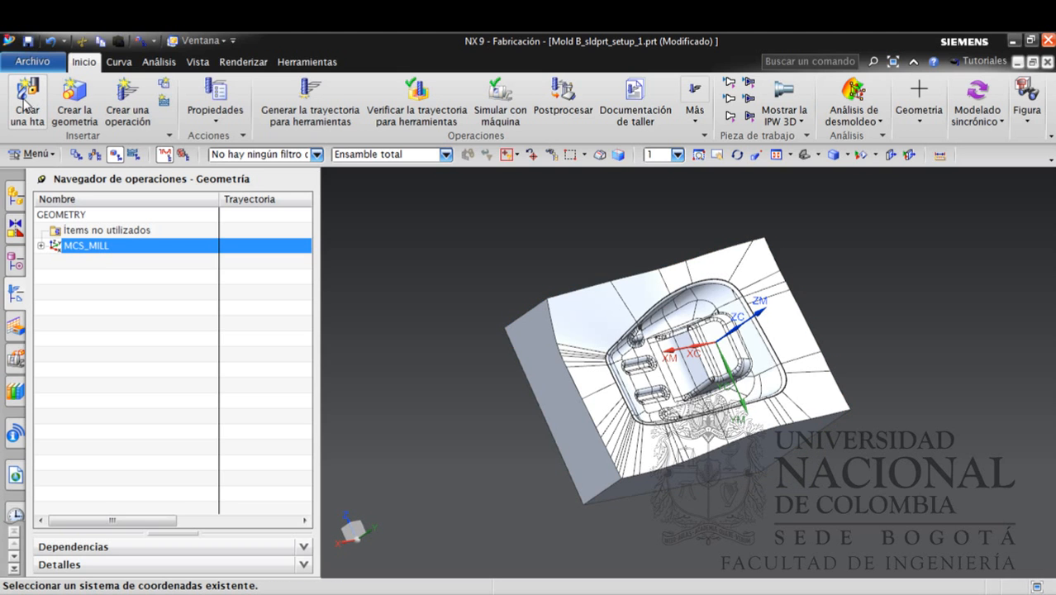
{"action": "left_click", "coordinate": [41, 245]}
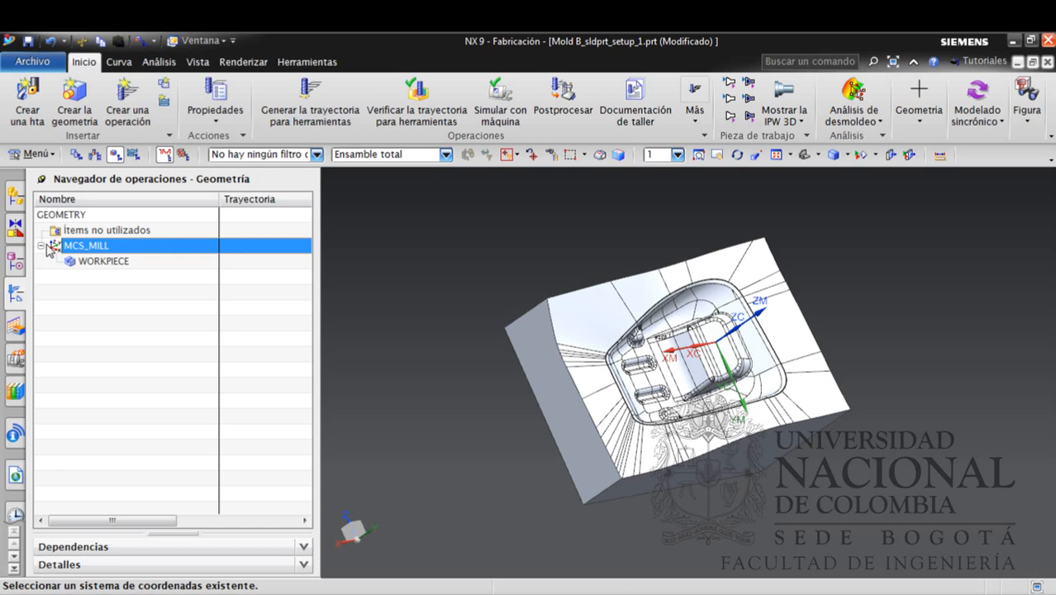
{"action": "left_click", "coordinate": [104, 262]}
{"action": "right_click", "coordinate": [105, 263]}
{"action": "left_click", "coordinate": [80, 294]}
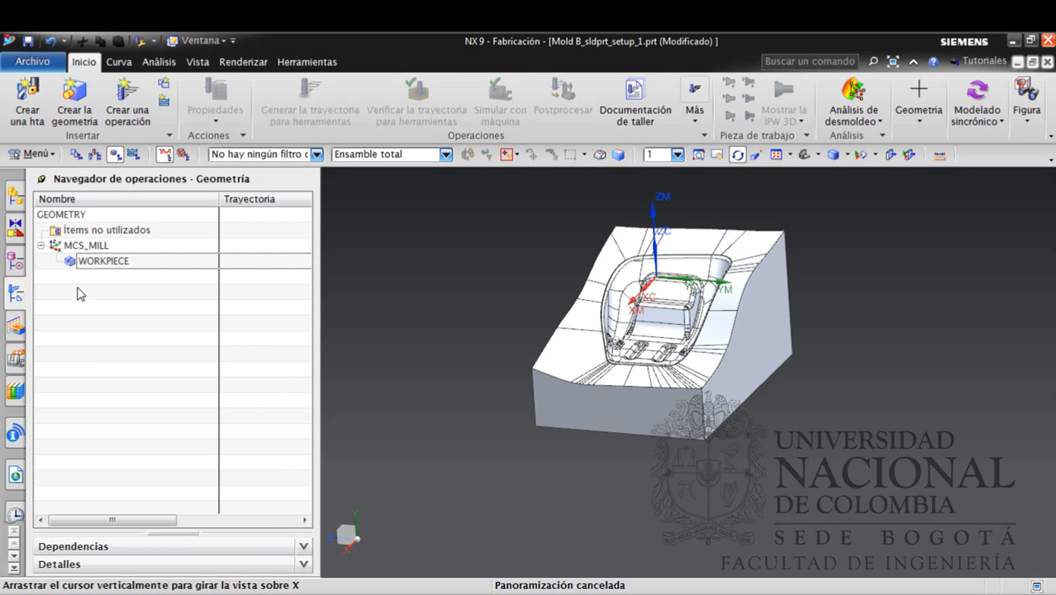
{"action": "left_click", "coordinate": [33, 154]}
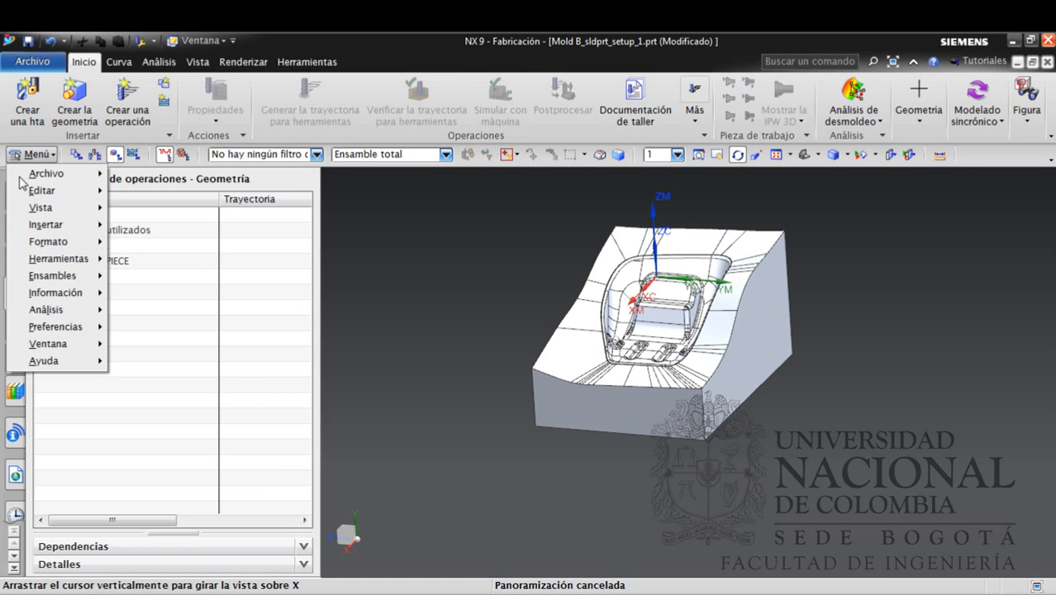
{"action": "mouse_move", "coordinate": [60, 246]}
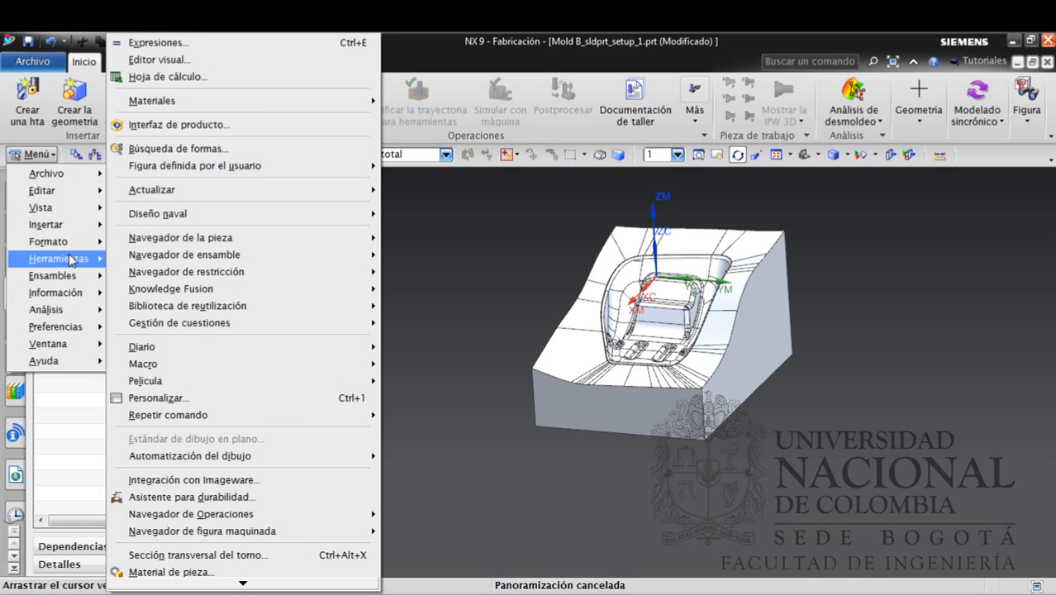
{"action": "mouse_move", "coordinate": [240, 106]}
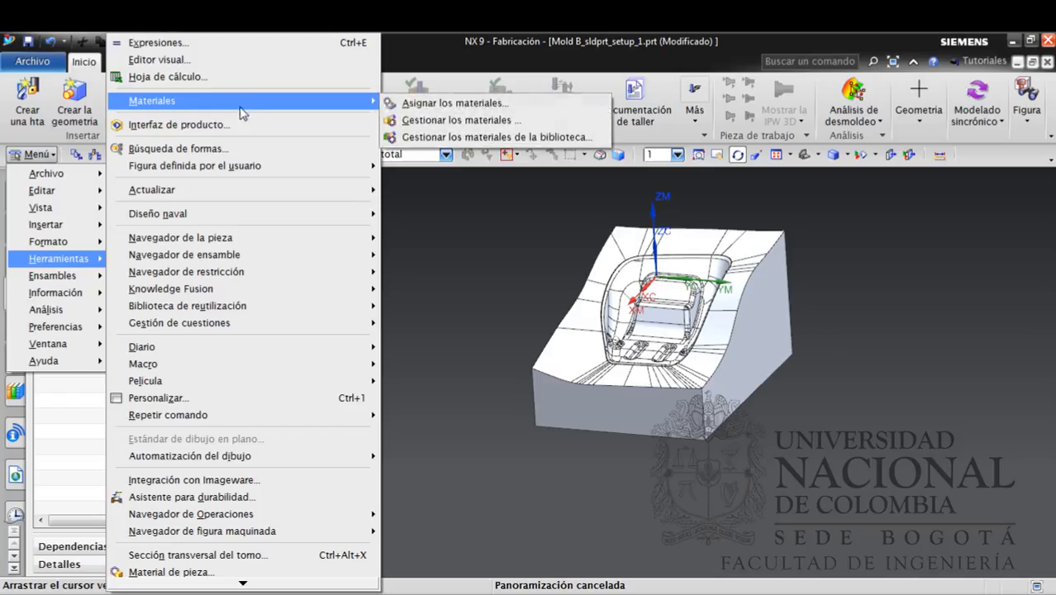
{"action": "left_click", "coordinate": [412, 101]}
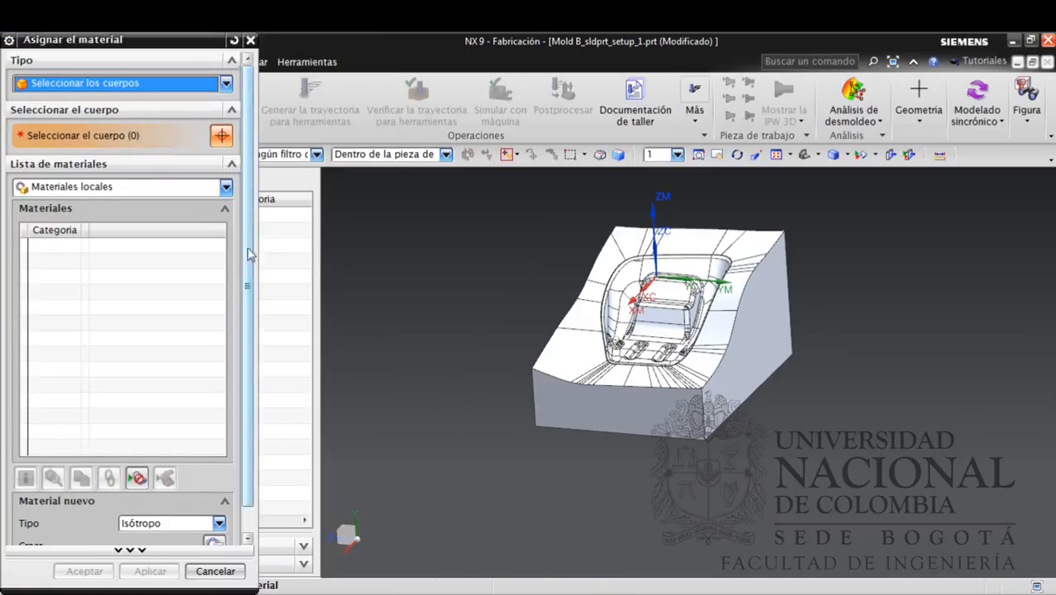
{"action": "left_click_drag", "start_coordinate": [249, 254], "coordinate": [243, 314]}
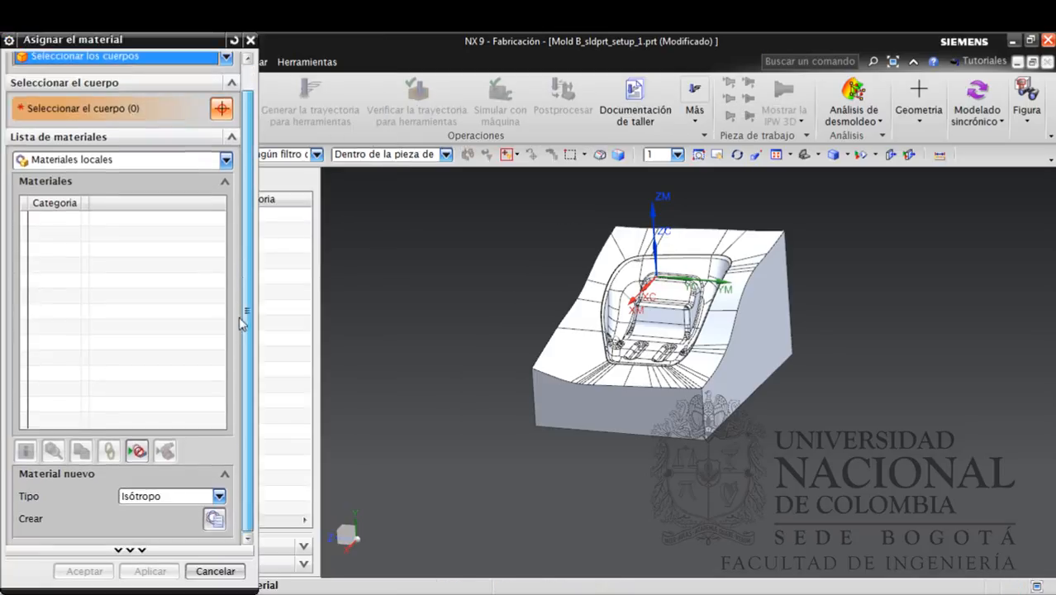
{"action": "left_click", "coordinate": [217, 527]}
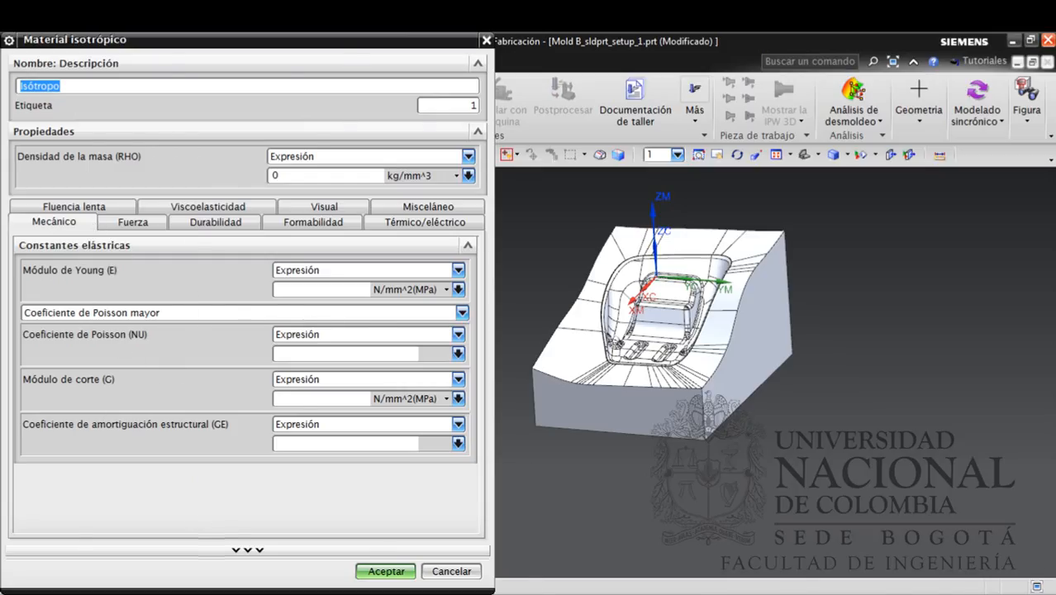
Switch to Adobe Acrobat Reader to review the Uddeholm Stavax ESR steel properties, and return to NX to discard the new isotropic material
{"action": "mouse_move", "coordinate": [274, 589]}
{"action": "left_click", "coordinate": [495, 517]}
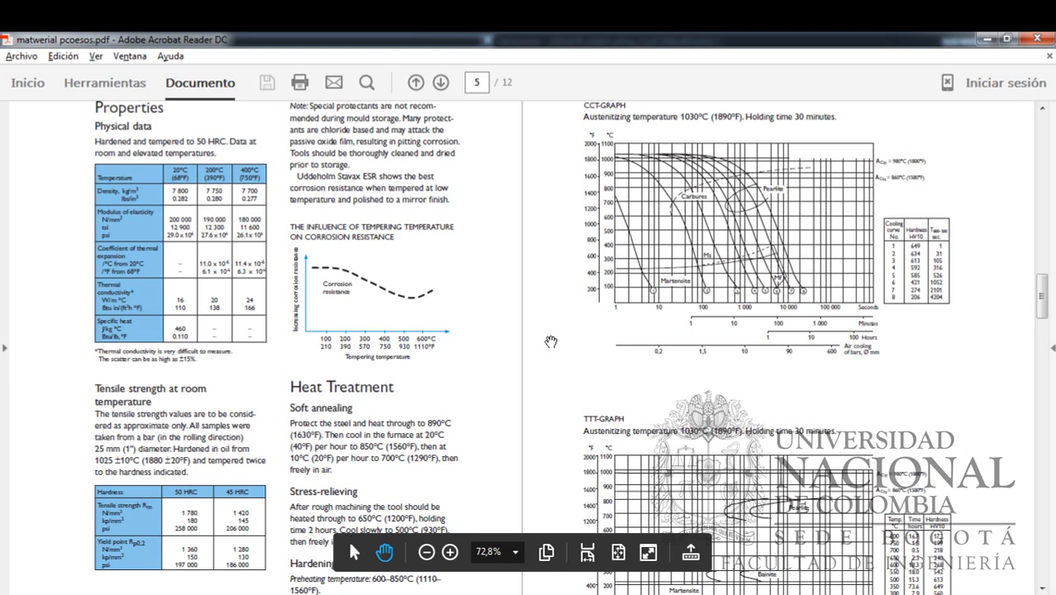
{"action": "left_click", "coordinate": [427, 552]}
{"action": "left_click", "coordinate": [426, 552]}
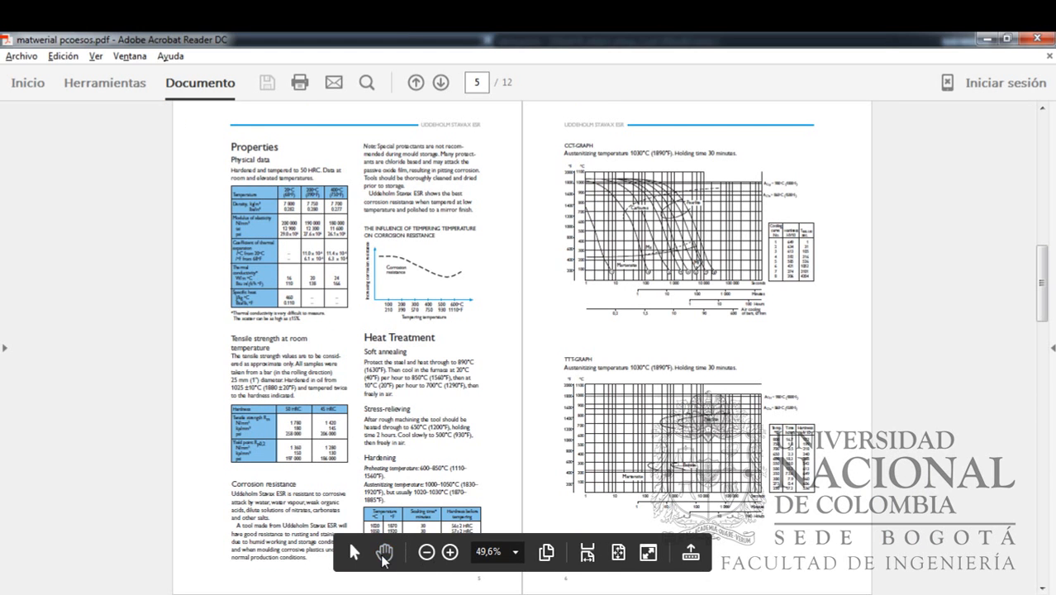
{"action": "left_click", "coordinate": [384, 554]}
{"action": "left_click", "coordinate": [269, 594]}
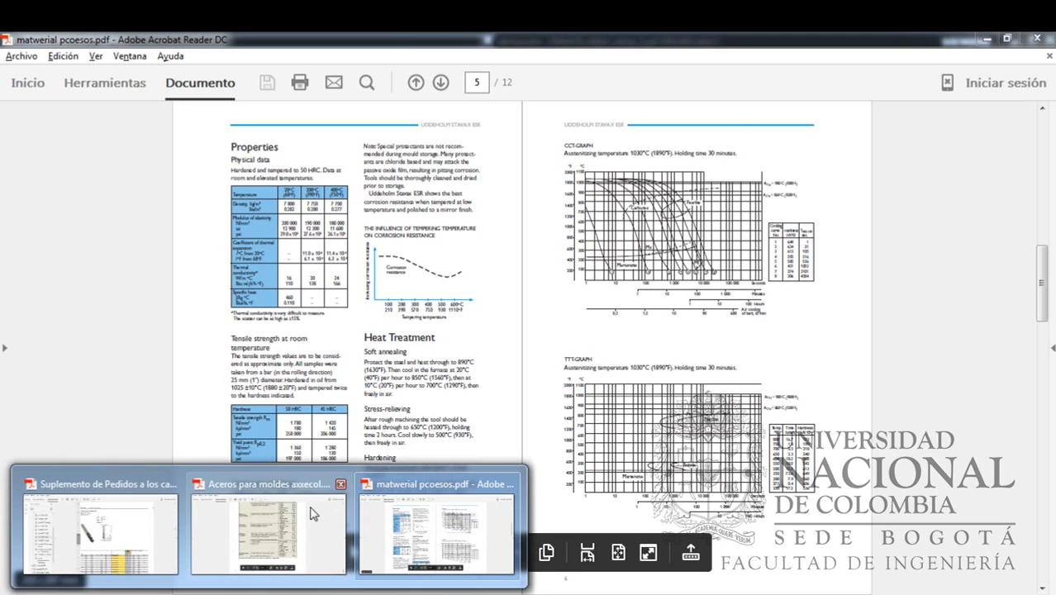
{"action": "mouse_move", "coordinate": [220, 555]}
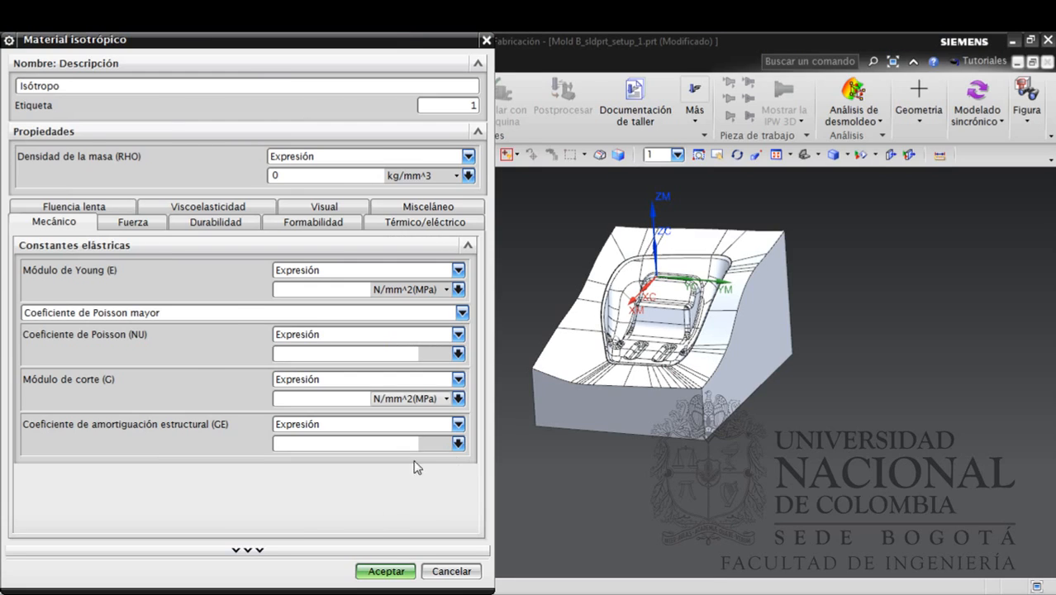
{"action": "left_click", "coordinate": [446, 571]}
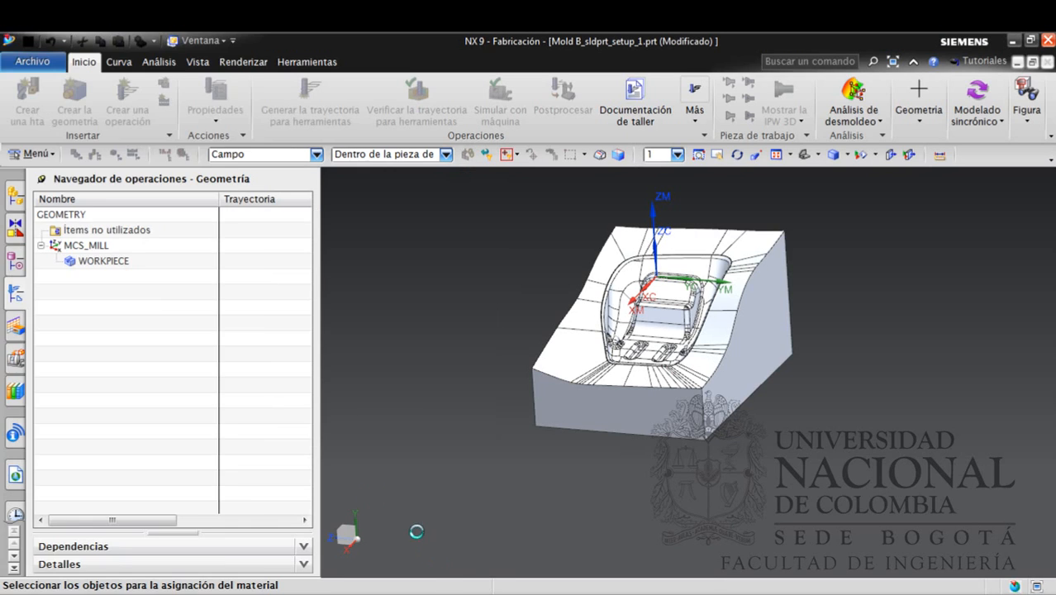
{"action": "left_click", "coordinate": [215, 570]}
Edit the WORKPIECE and assign it the library part material HSM P20 Prehardened with a hardness of 30-33 HRc
{"action": "left_click", "coordinate": [87, 245]}
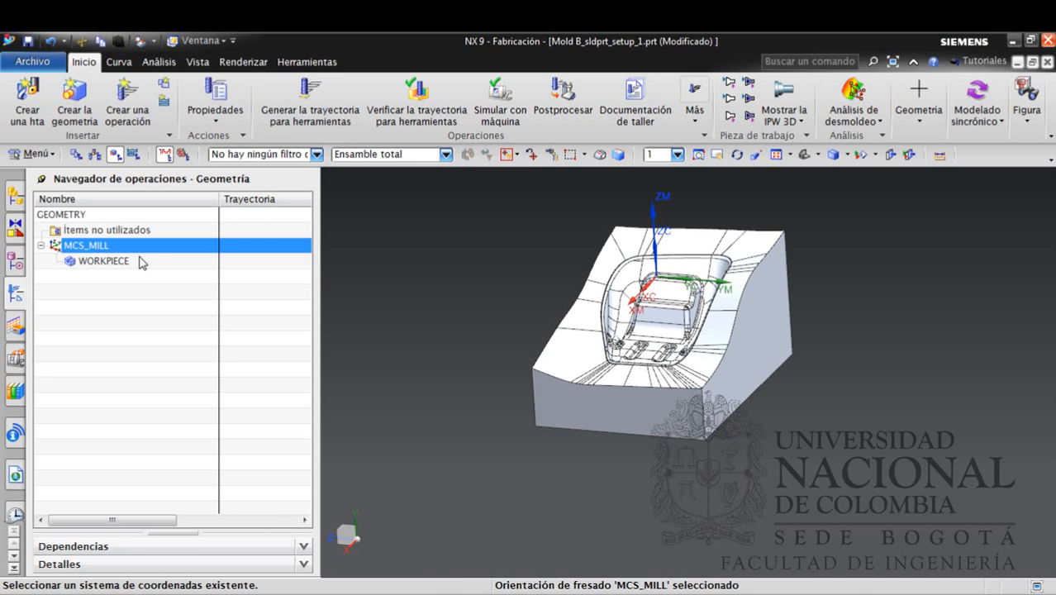
{"action": "left_click", "coordinate": [103, 262]}
{"action": "right_click", "coordinate": [120, 263]}
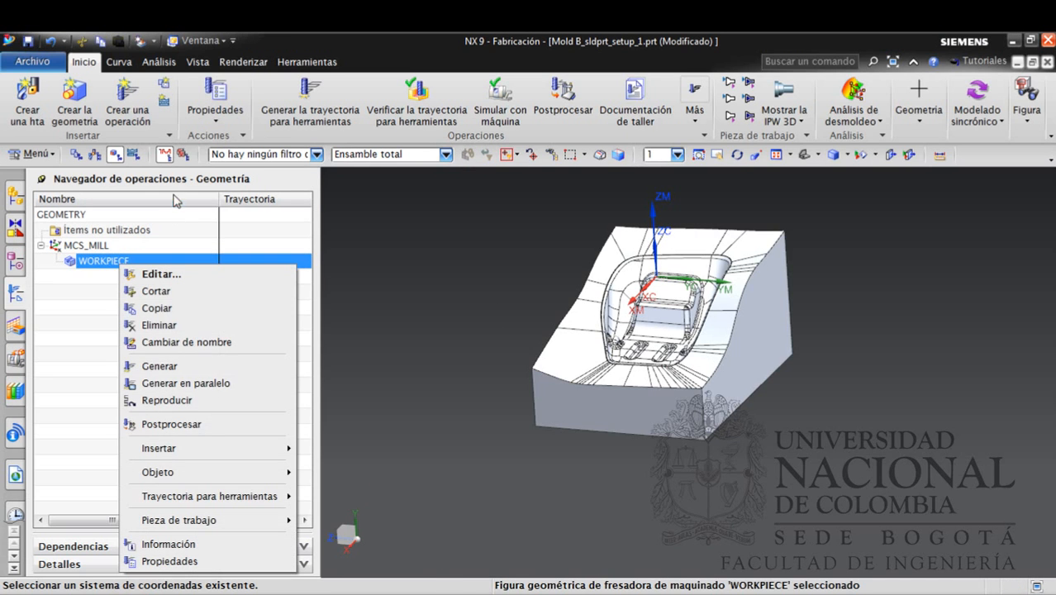
{"action": "left_click", "coordinate": [190, 275]}
{"action": "left_click", "coordinate": [225, 254]}
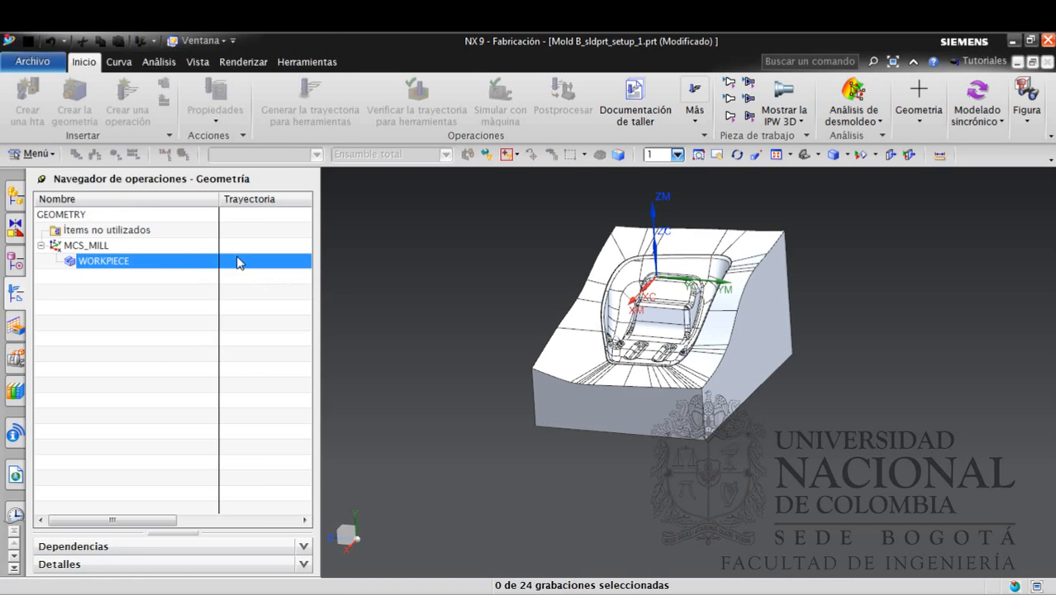
{"action": "scroll", "coordinate": [311, 281], "scroll_direction": "down", "scroll_amount": 2}
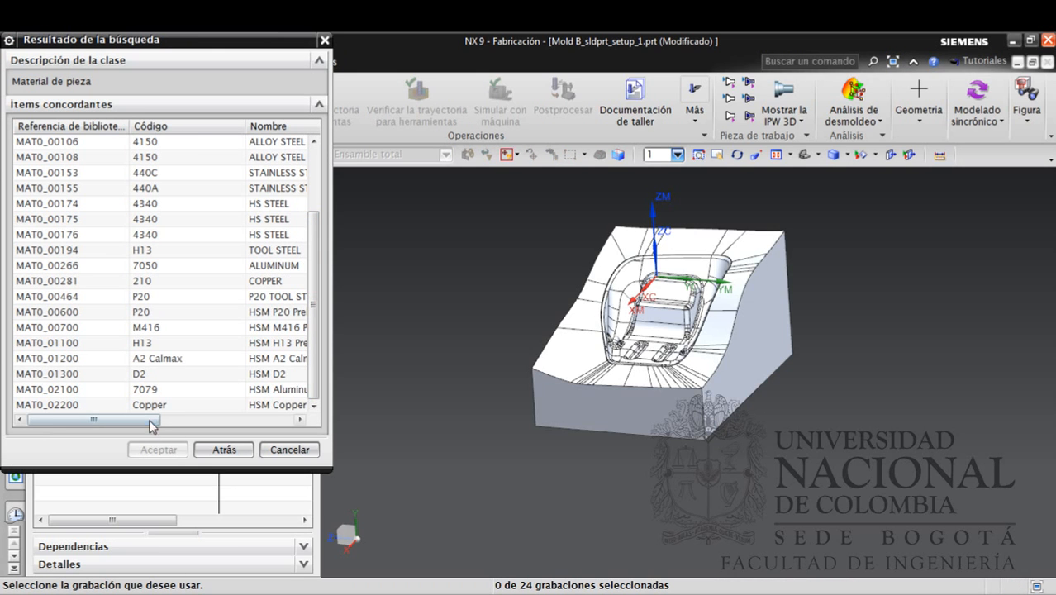
{"action": "left_click_drag", "start_coordinate": [156, 420], "coordinate": [206, 421]}
{"action": "left_click", "coordinate": [215, 312]}
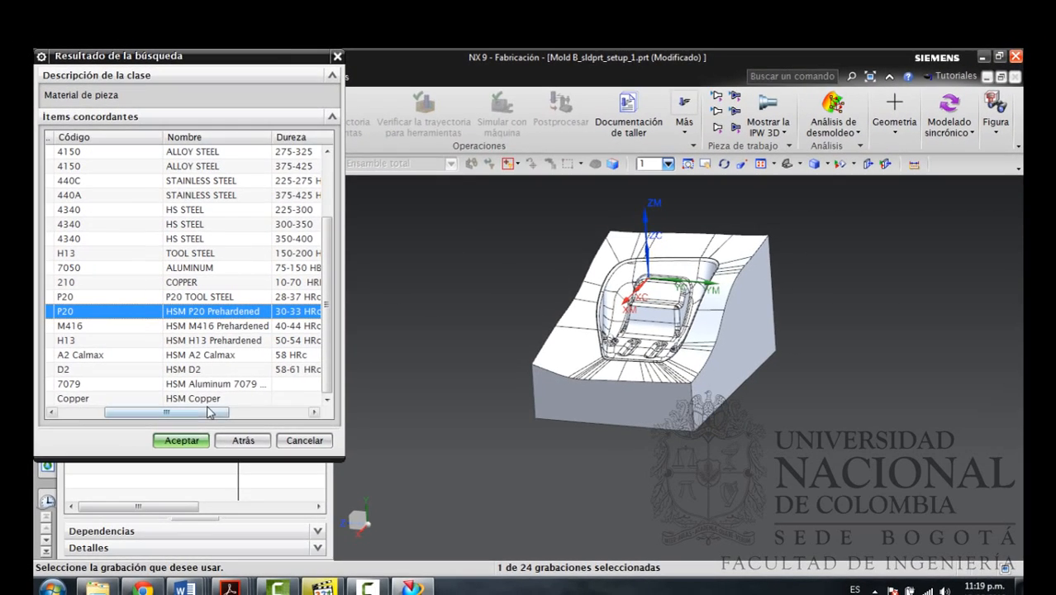
{"action": "left_click", "coordinate": [202, 441]}
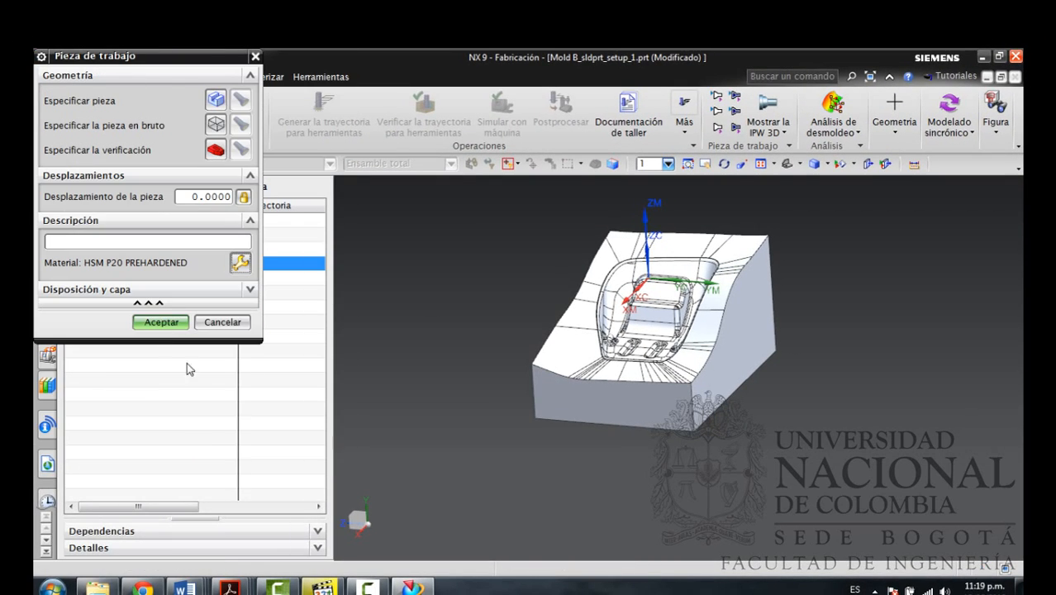
{"action": "left_click", "coordinate": [166, 322]}
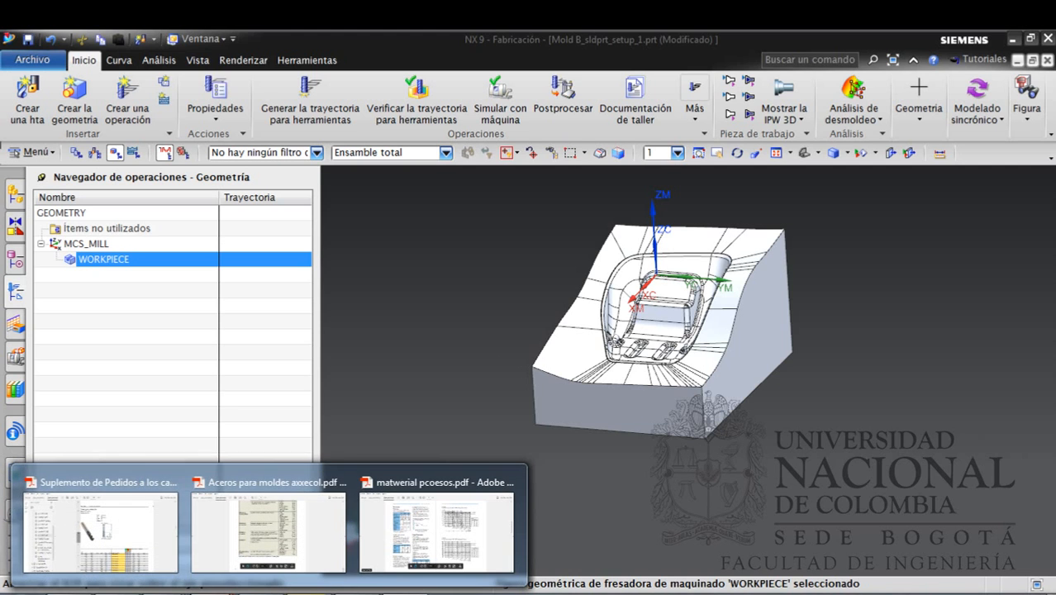
Switch to the turning and rotating tools catalogue in Adobe Acrobat Reader and check the milling cutters on pages 240 and 250
{"action": "left_click", "coordinate": [161, 552]}
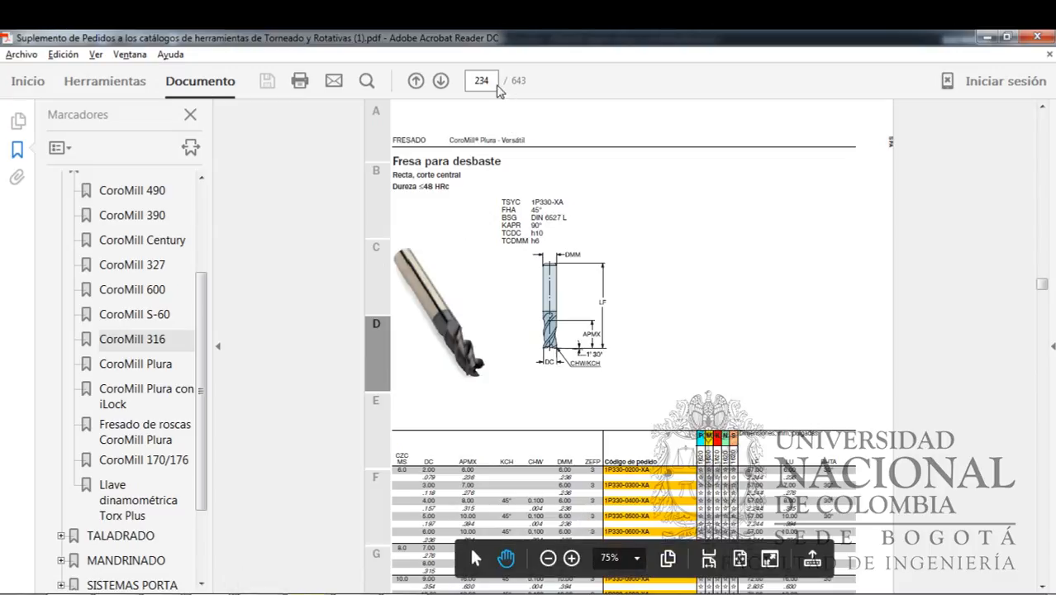
{"action": "left_click", "coordinate": [471, 86]}
{"action": "type", "text": "1"}
{"action": "key", "text": "BackSpace"}
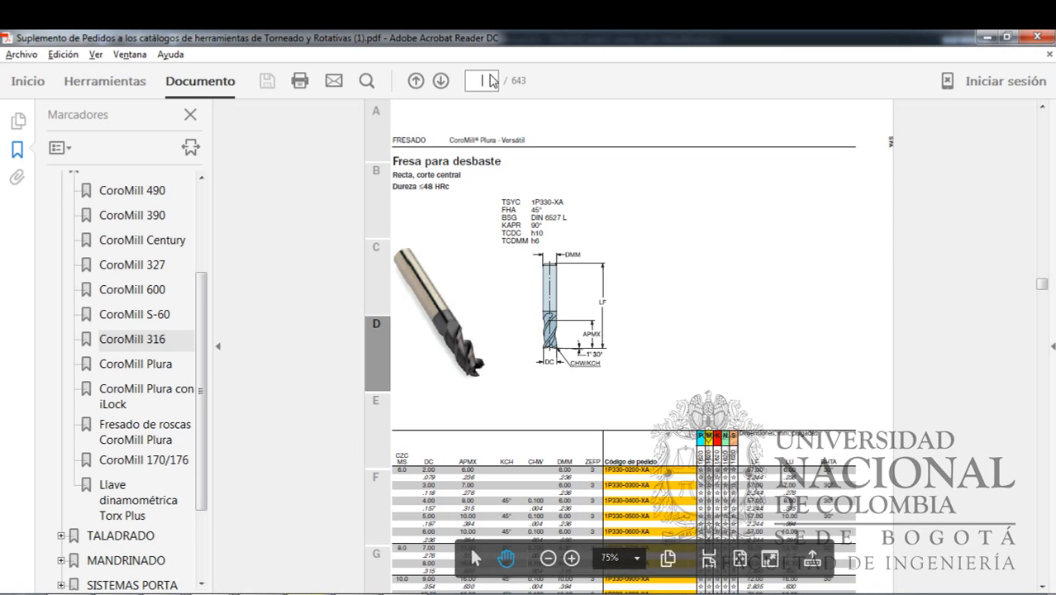
{"action": "type", "text": "240"}
{"action": "key", "text": "Return"}
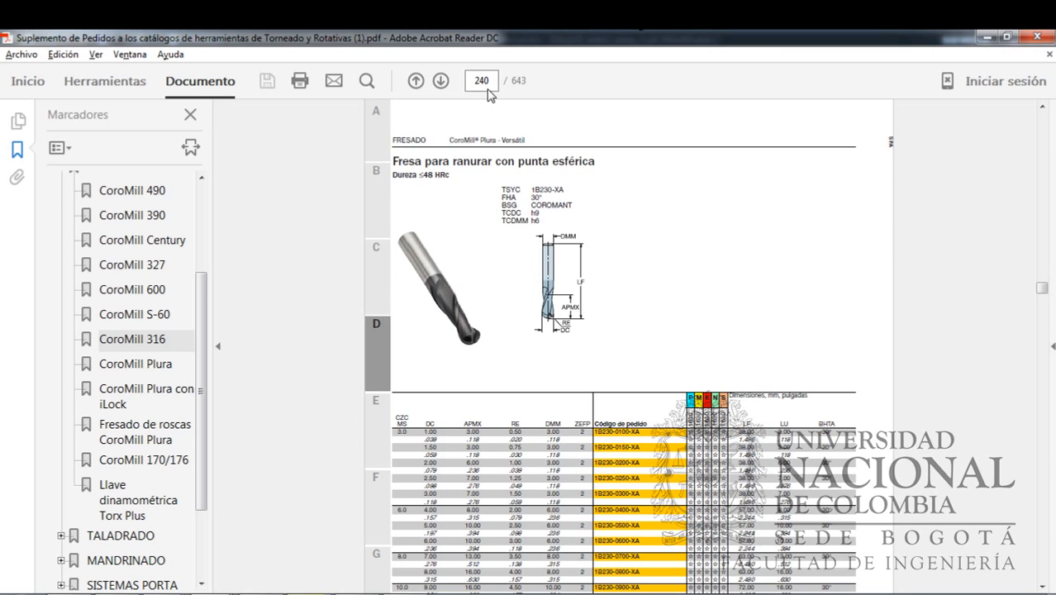
{"action": "left_click", "coordinate": [488, 88]}
{"action": "type", "text": "250"}
{"action": "key", "text": "Return"}
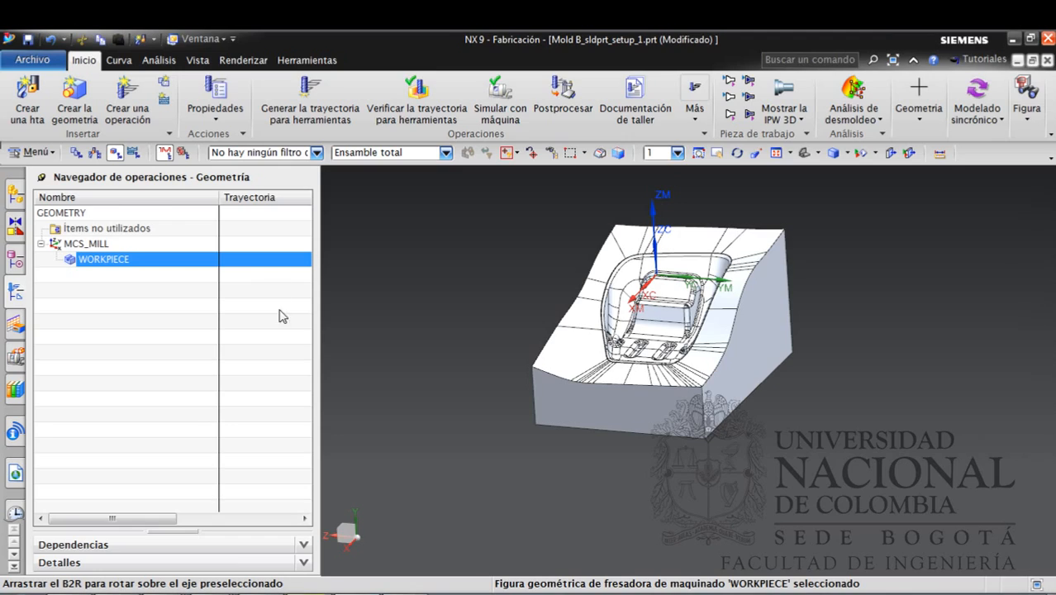
Create a mill_contour tool of the MILL subtype under CARRIER, named MILL_DBASTE_20
{"action": "left_click", "coordinate": [27, 93]}
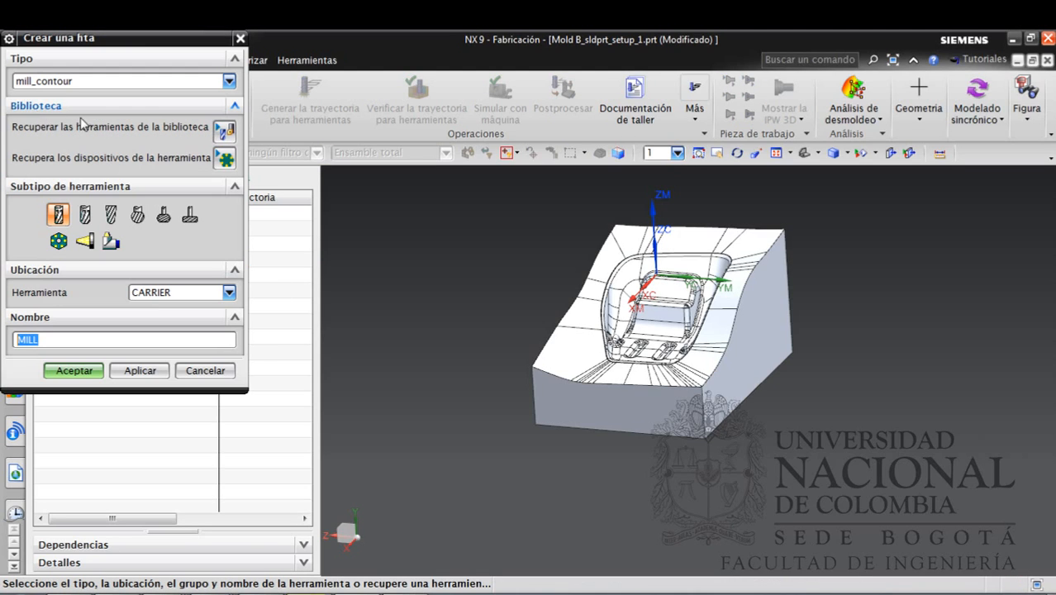
{"action": "left_click", "coordinate": [75, 90]}
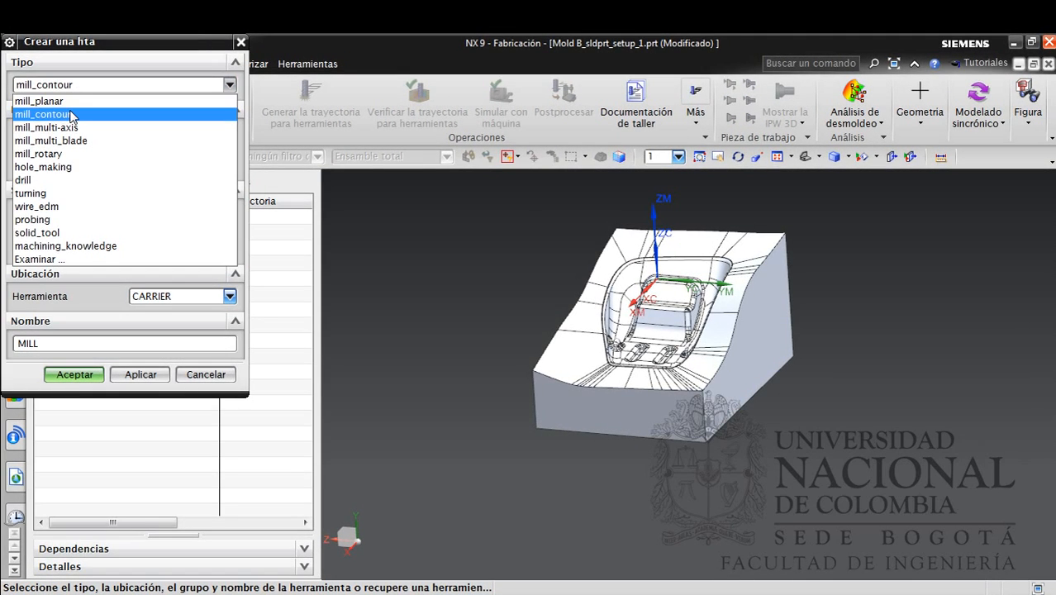
{"action": "left_click", "coordinate": [78, 98]}
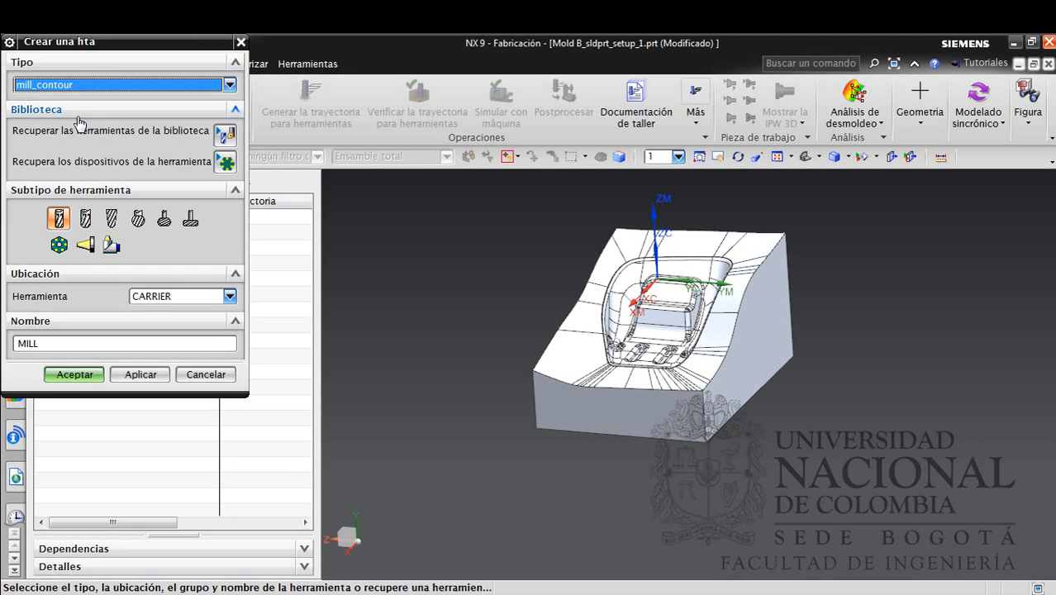
{"action": "left_click", "coordinate": [65, 344]}
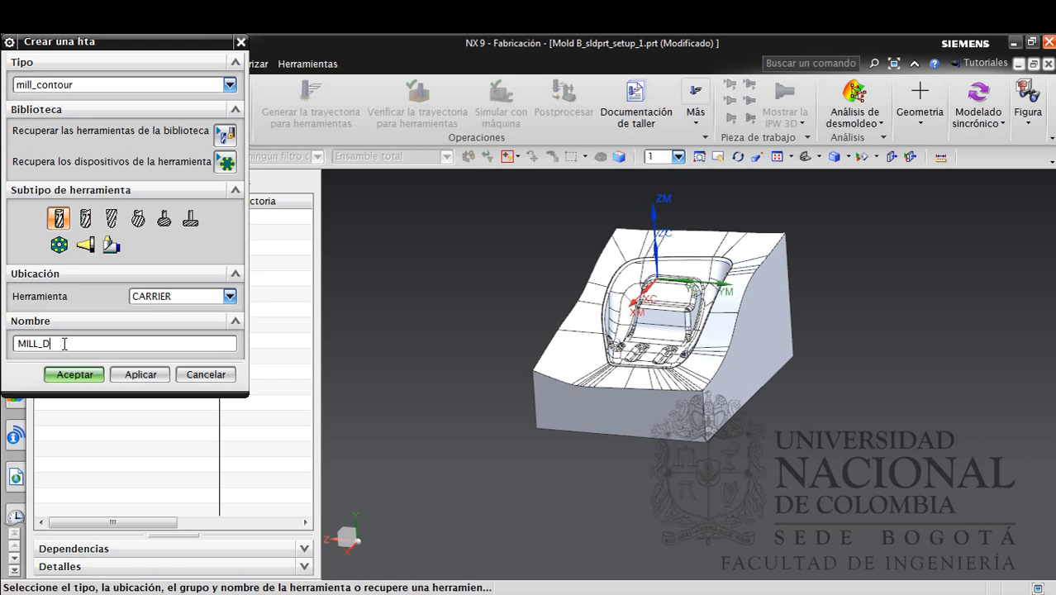
{"action": "type", "text": "BASTE_20"}
{"action": "left_click", "coordinate": [73, 375]}
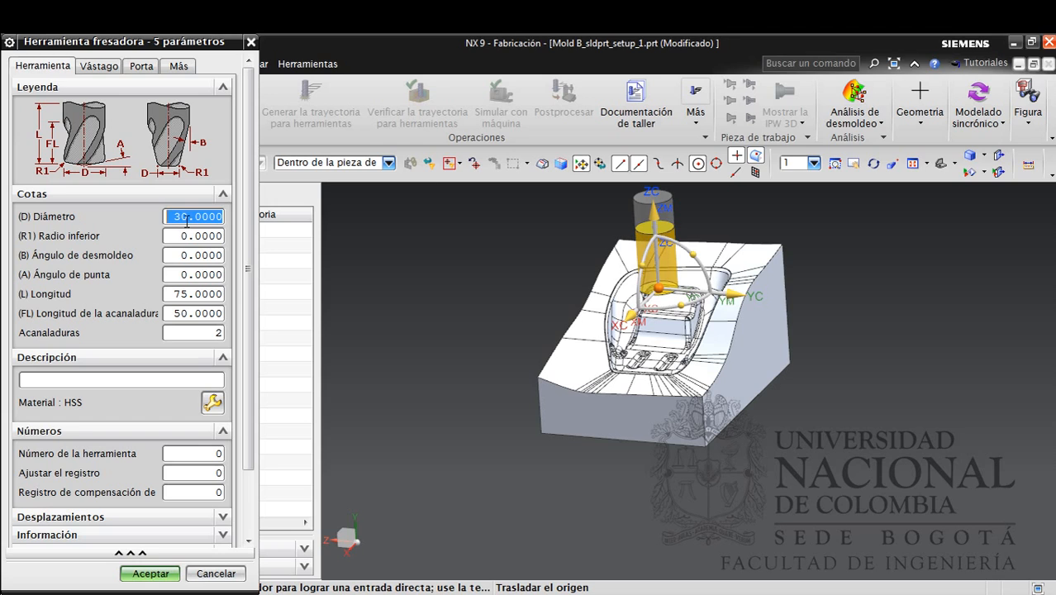
Set the end mill's diameter to 20 and its tip angle to 0.15
{"action": "left_click", "coordinate": [187, 217]}
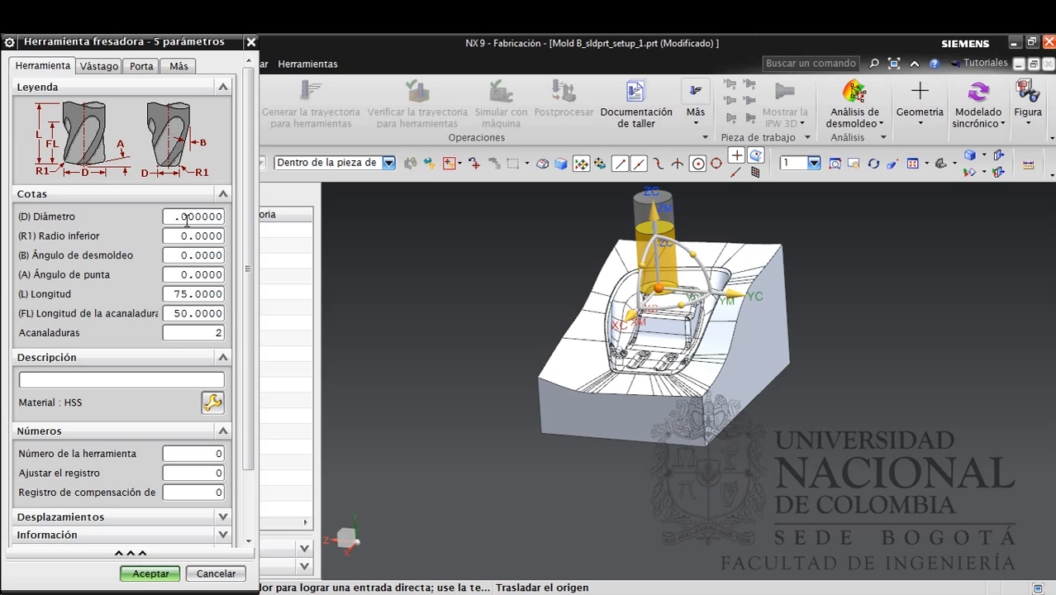
{"action": "type", "text": "20"}
{"action": "key", "text": "Tab"}
{"action": "key", "text": "Tab"}
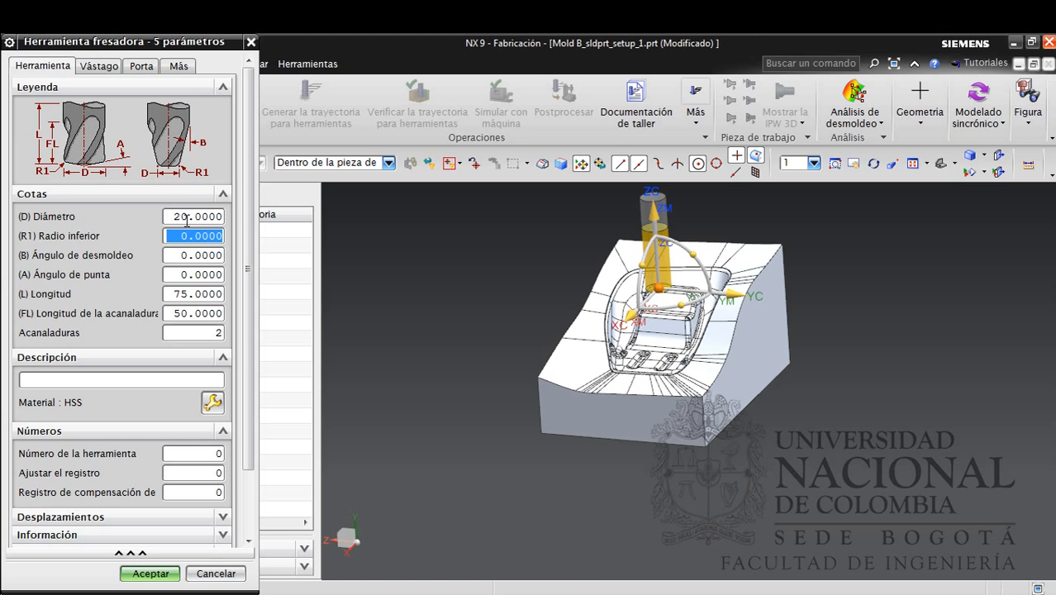
{"action": "key", "text": "Tab"}
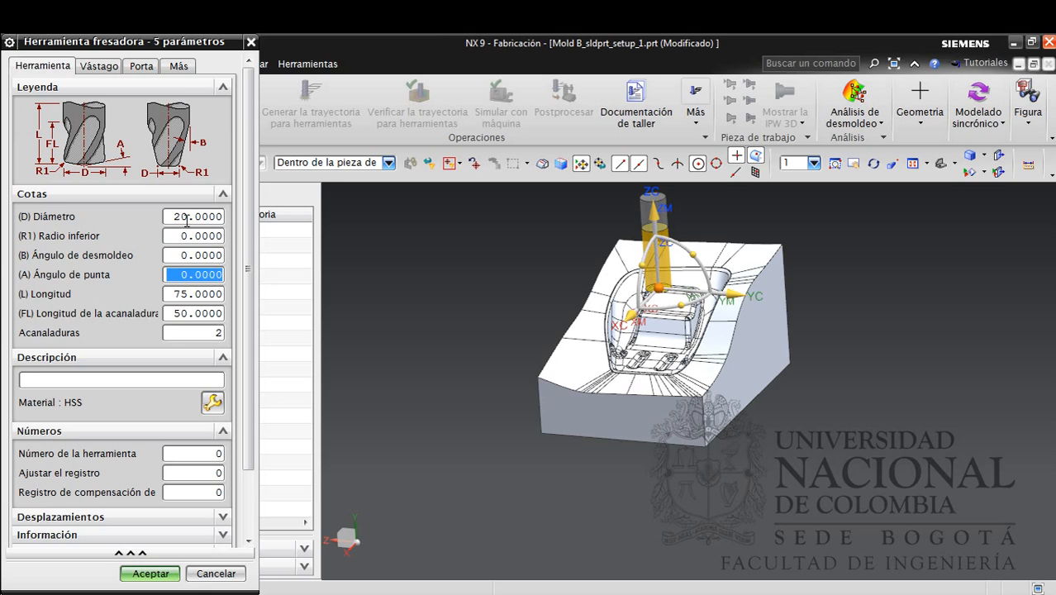
{"action": "type", "text": "0.15"}
{"action": "key", "text": "Tab"}
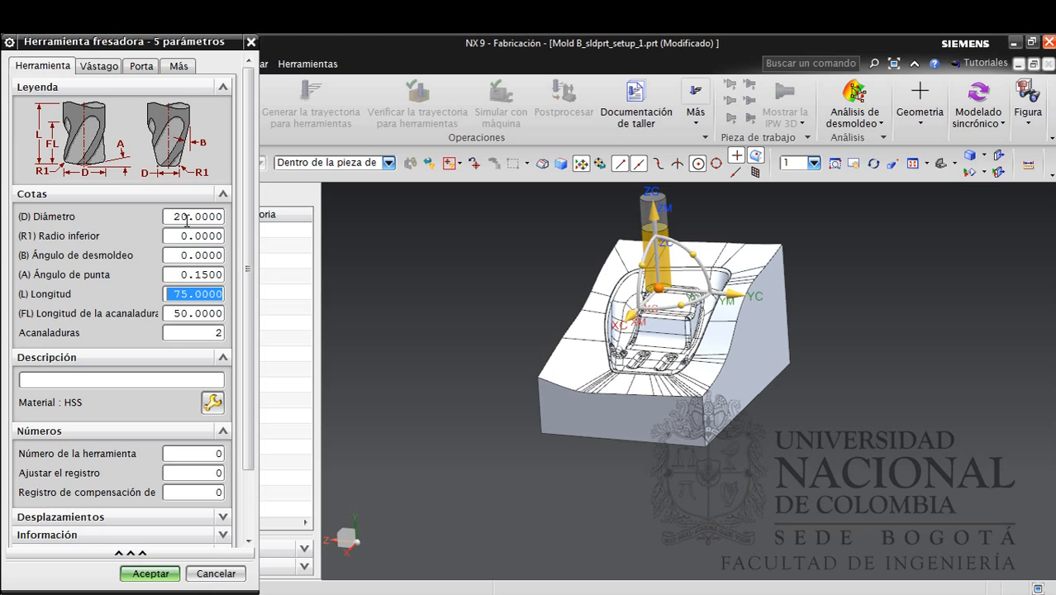
Set the end mill's length to 92, its flute length to 32 and its number of flutes to 3
{"action": "type", "text": "92"}
{"action": "key", "text": "Tab"}
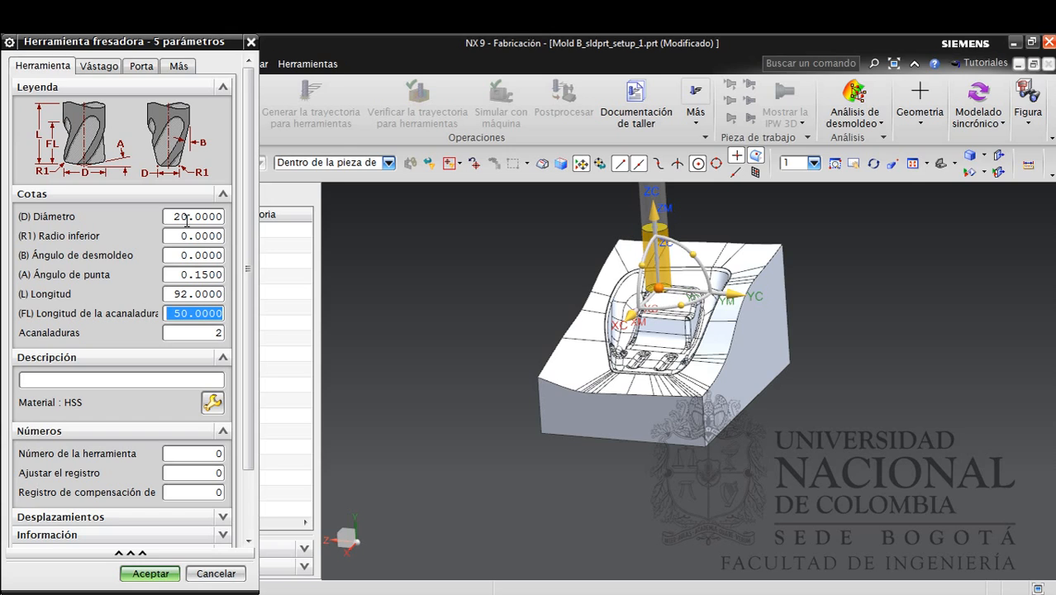
{"action": "type", "text": "32"}
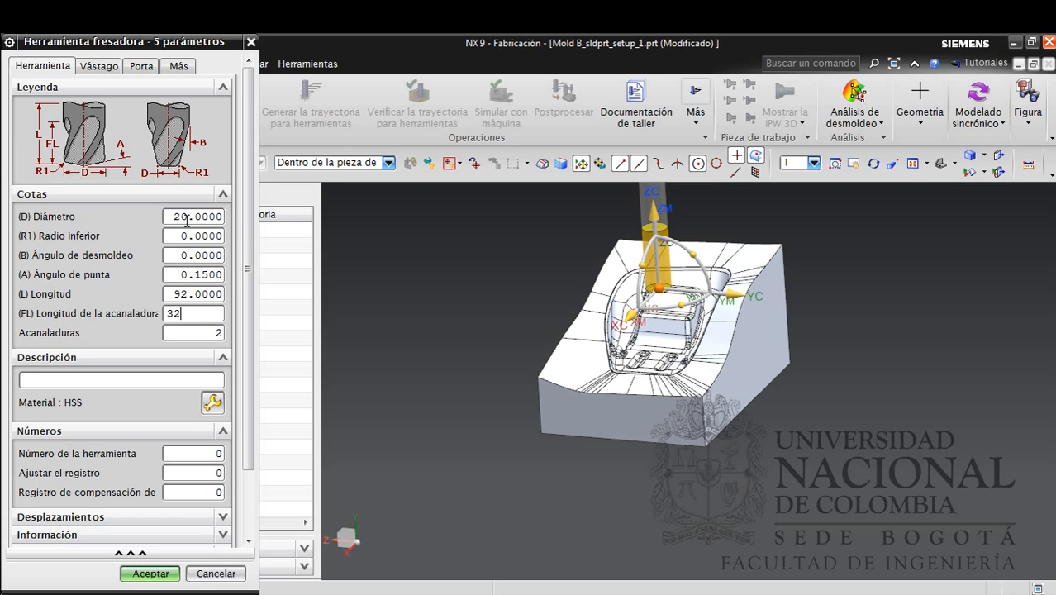
{"action": "key", "text": "Tab"}
{"action": "type", "text": "3"}
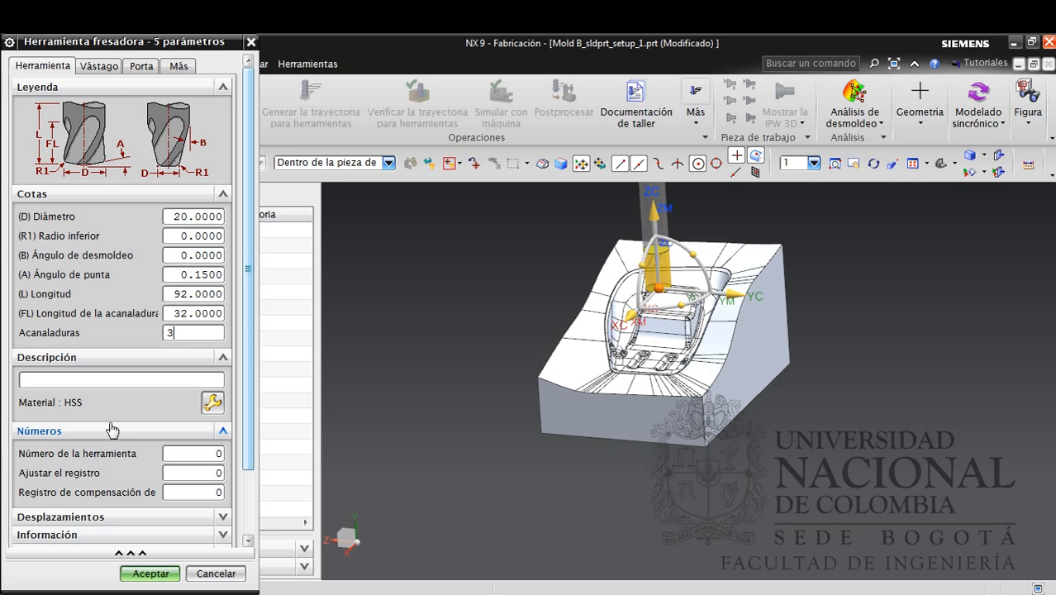
Define the end mill's holder with lower diameter 49, length 70 and upper diameter 90, and accept the tool
{"action": "left_click", "coordinate": [138, 66]}
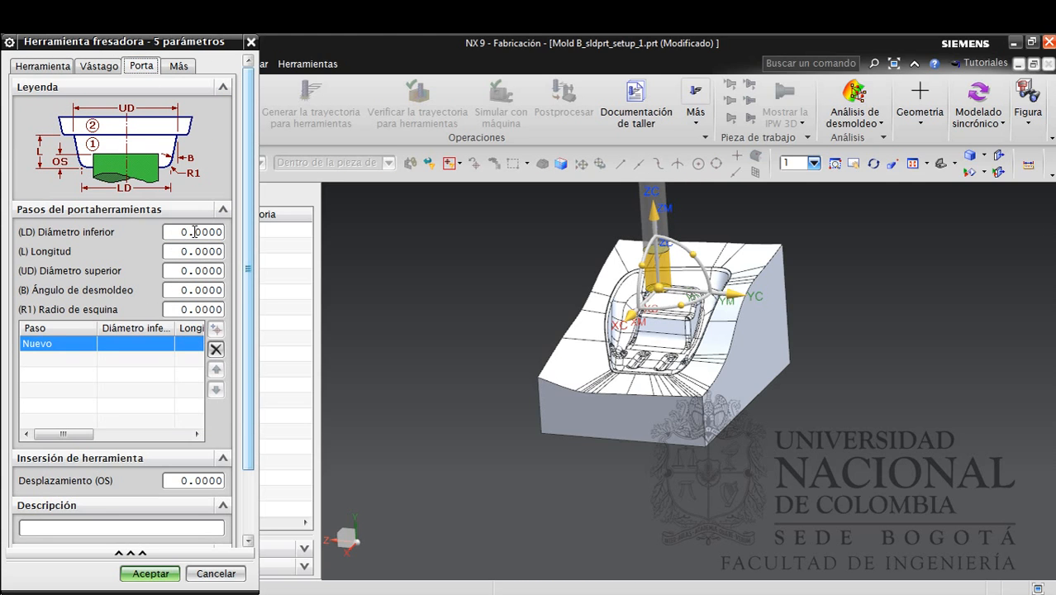
{"action": "left_click_drag", "start_coordinate": [187, 234], "coordinate": [180, 234]}
{"action": "type", "text": "49"}
{"action": "key", "text": "Tab"}
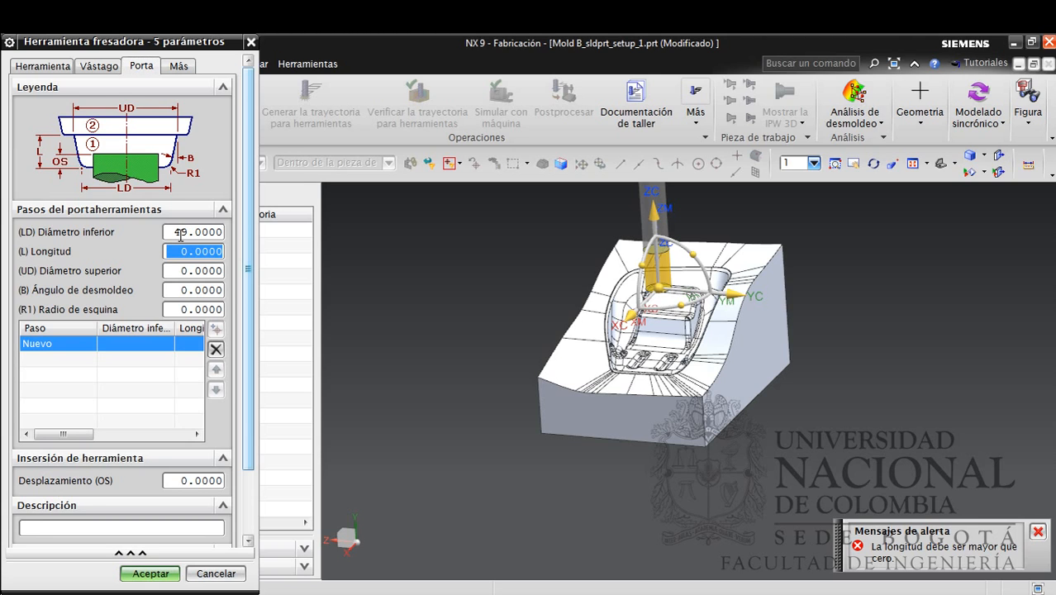
{"action": "type", "text": "70"}
{"action": "key", "text": "Tab"}
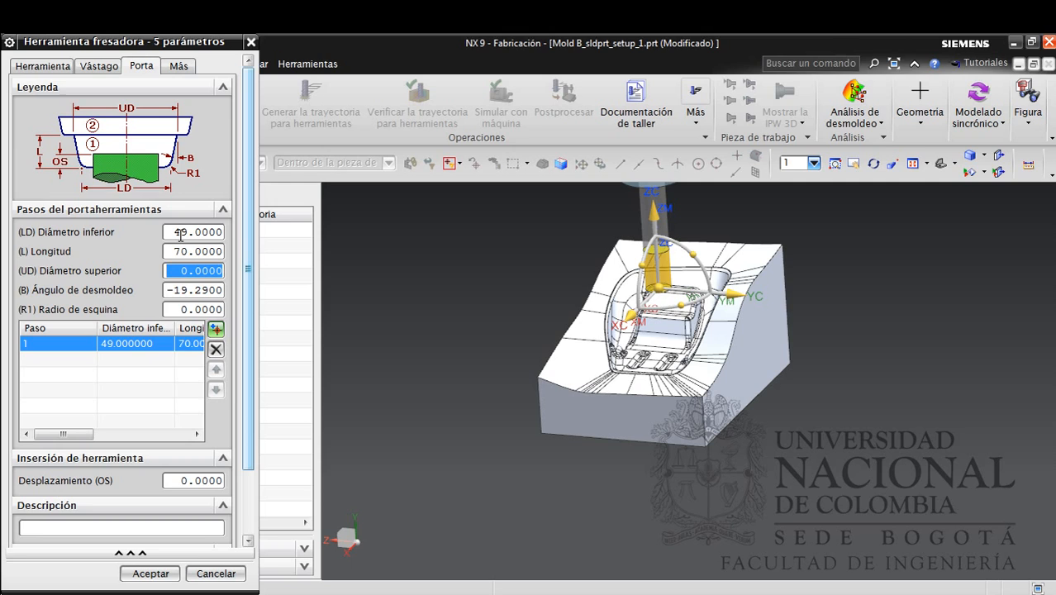
{"action": "type", "text": "90"}
{"action": "key", "text": "Tab"}
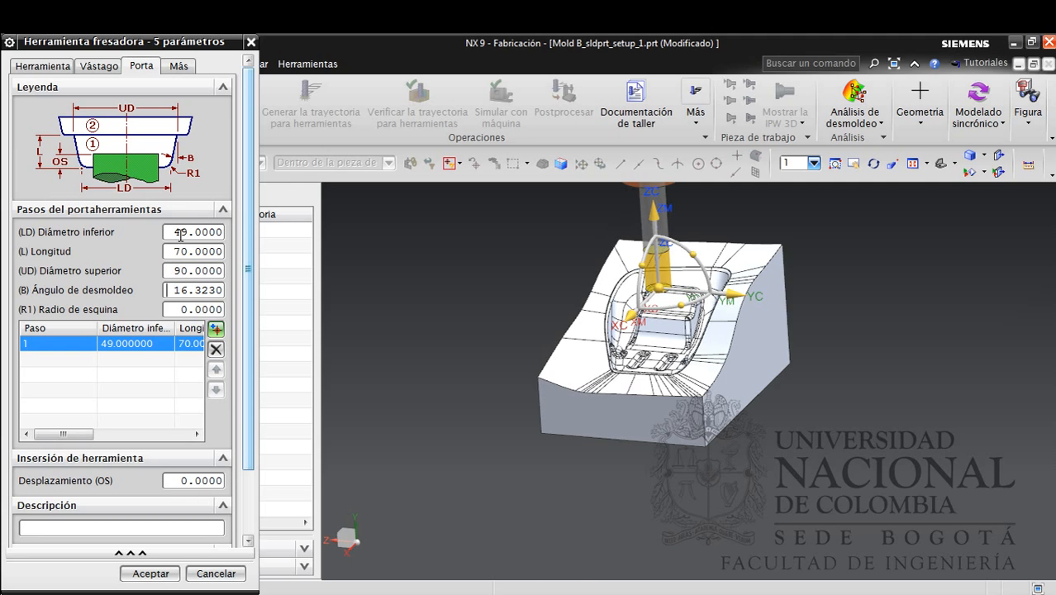
{"action": "left_click", "coordinate": [161, 579]}
Create a mill_contour ball mill with a ball diameter of 20, a length of 104 and a flute length of 32
{"action": "left_click", "coordinate": [29, 112]}
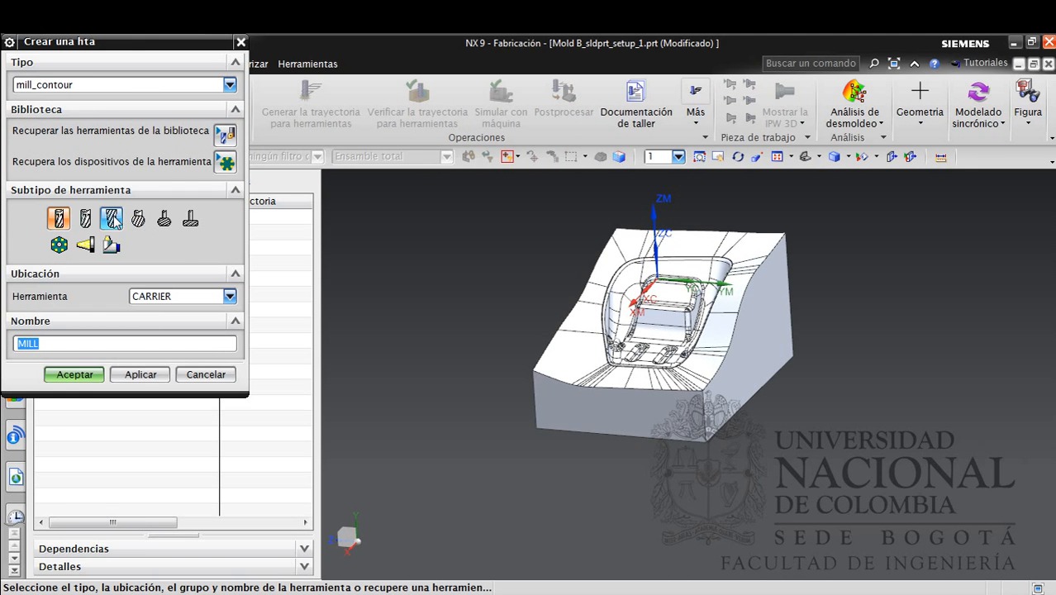
{"action": "left_click", "coordinate": [81, 375]}
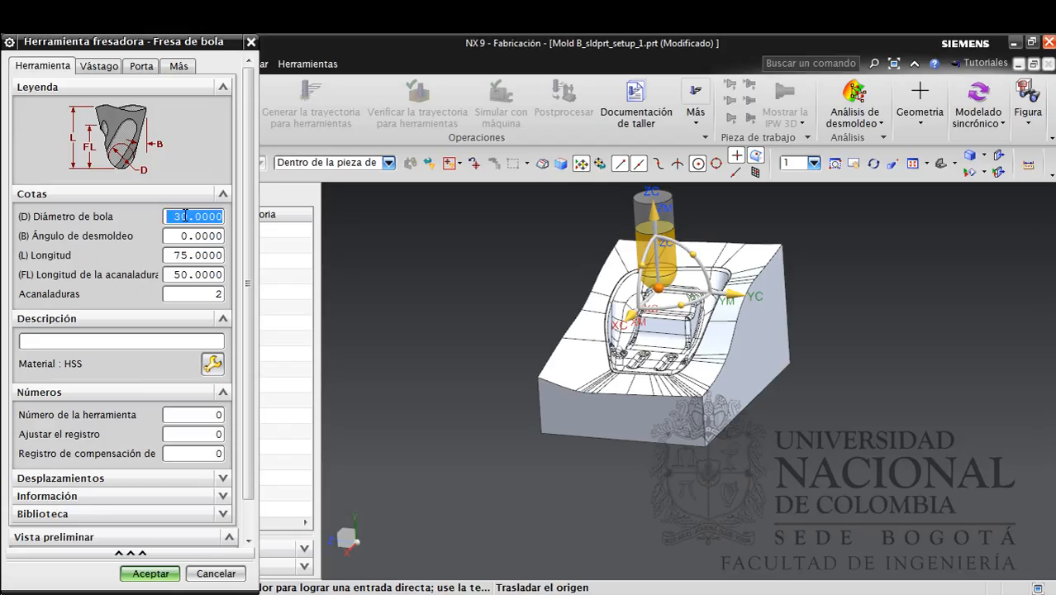
{"action": "type", "text": "20"}
{"action": "key", "text": "Tab"}
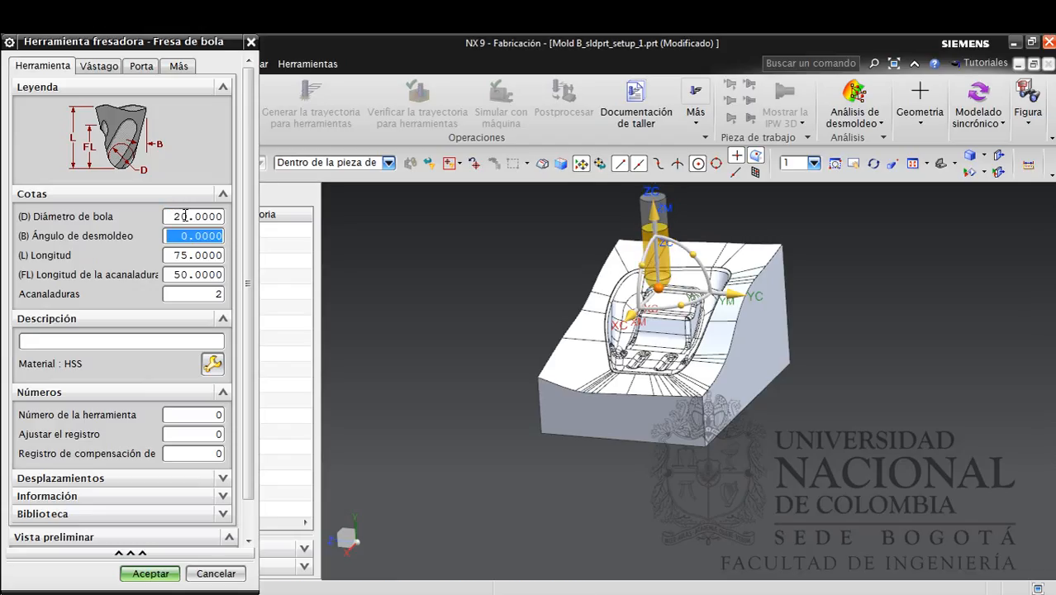
{"action": "key", "text": "Tab"}
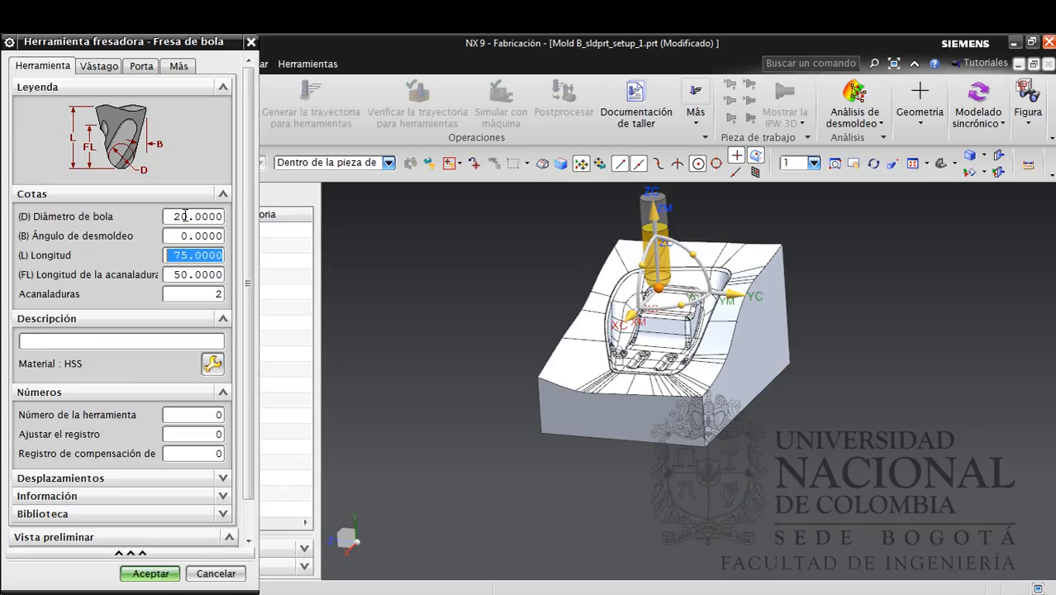
{"action": "type", "text": "10"}
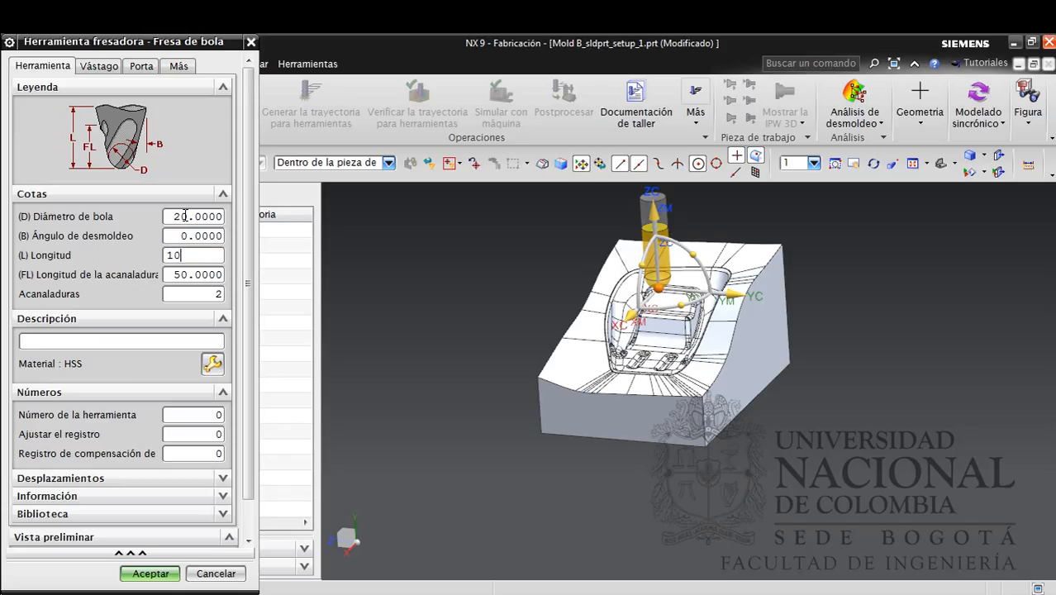
{"action": "type", "text": "4"}
{"action": "key", "text": "Tab"}
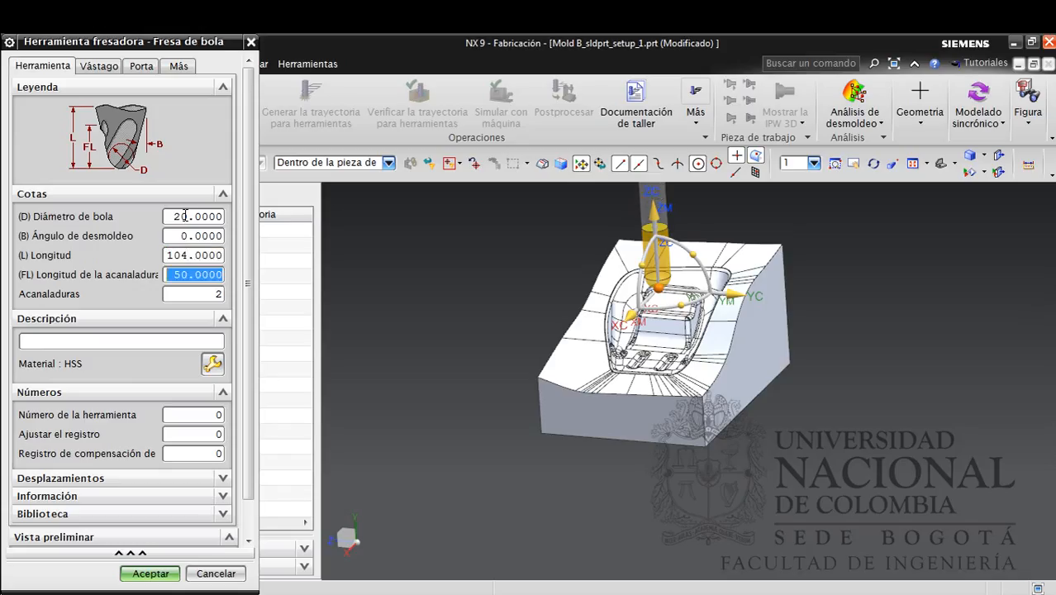
{"action": "type", "text": "32"}
{"action": "key", "text": "Tab"}
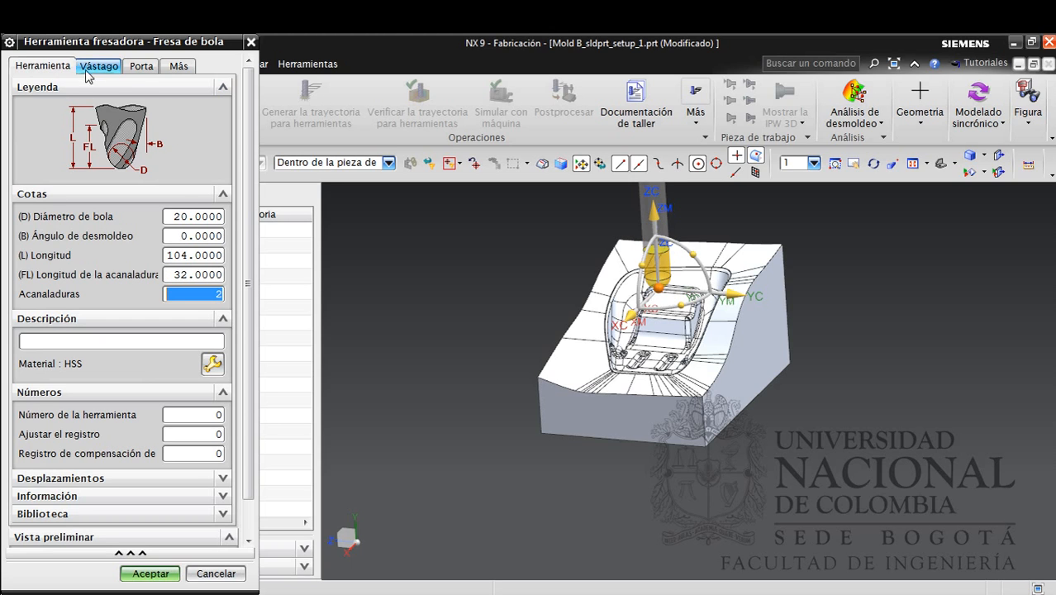
Define the ball mill's holder with lower diameter 49, length 70 and upper diameter 90, and accept the tool
{"action": "left_click", "coordinate": [141, 66]}
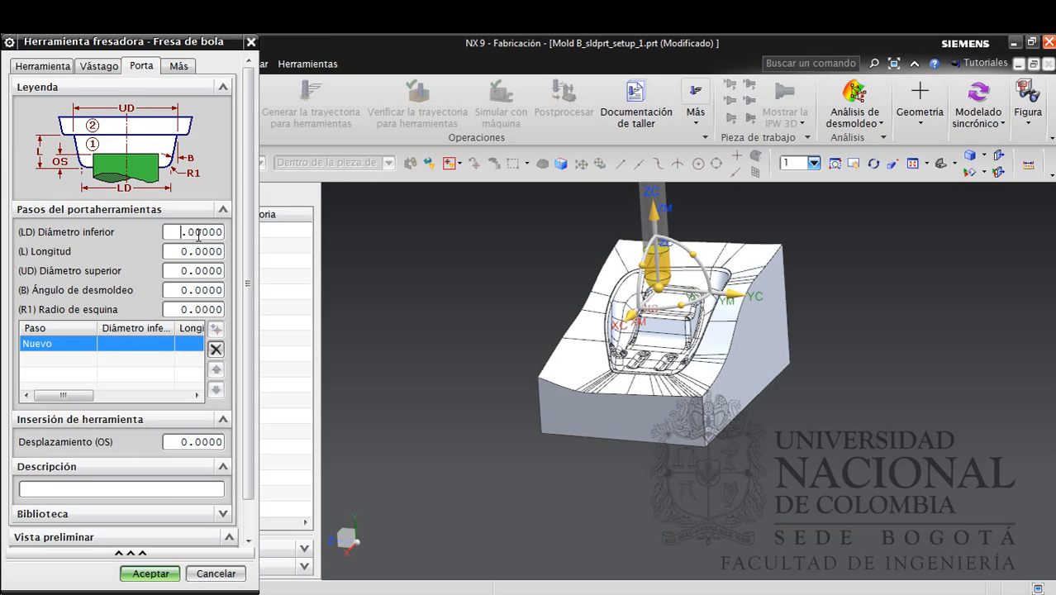
{"action": "double_click", "coordinate": [198, 235]}
{"action": "type", "text": "49"}
{"action": "key", "text": "Tab"}
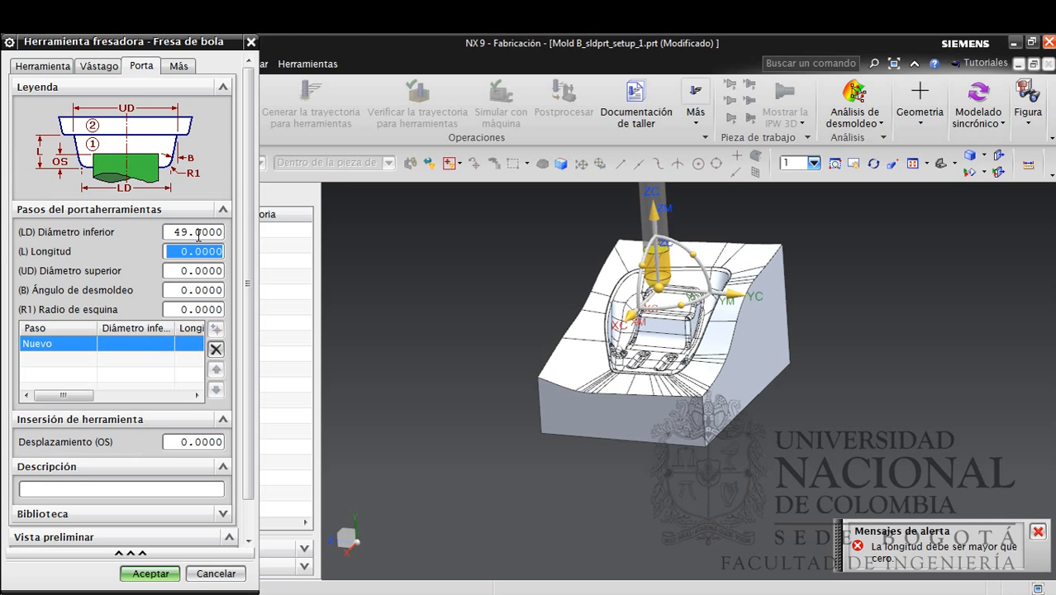
{"action": "type", "text": "70"}
{"action": "key", "text": "Tab"}
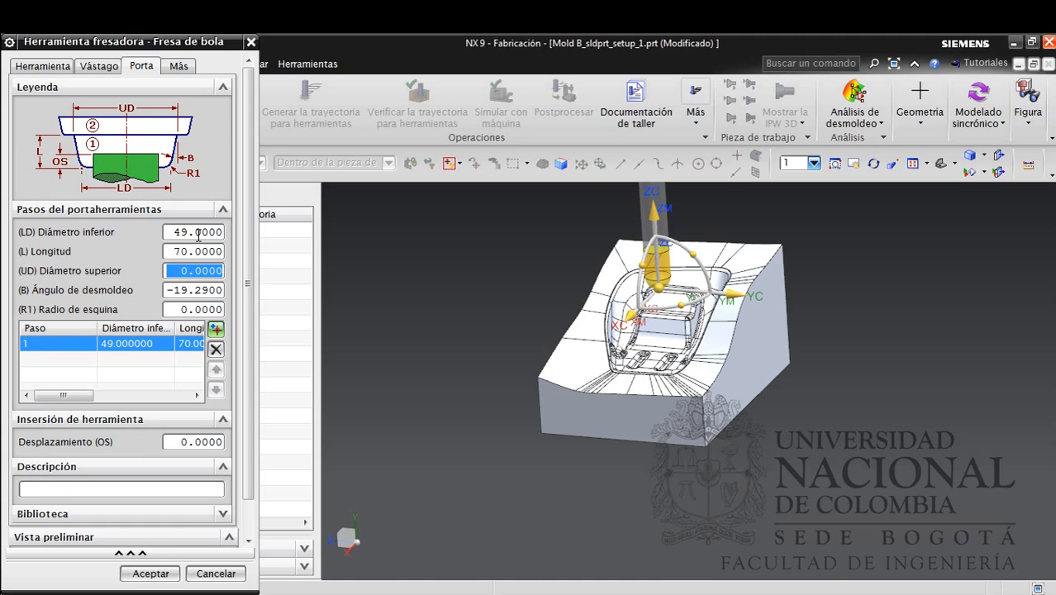
{"action": "type", "text": "90"}
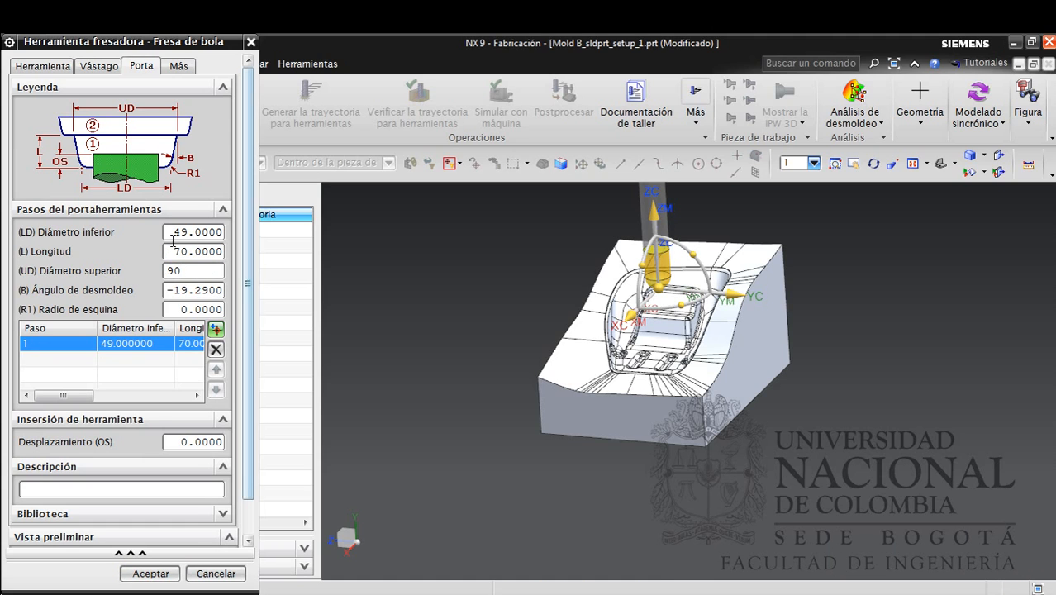
{"action": "left_click", "coordinate": [45, 68]}
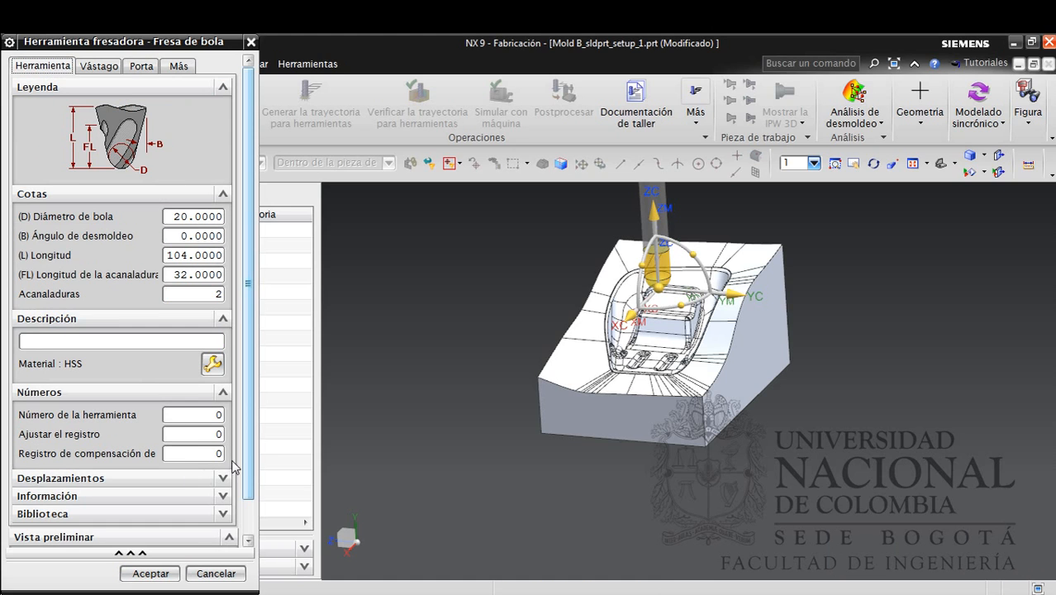
{"action": "left_click_drag", "start_coordinate": [248, 467], "coordinate": [248, 517]}
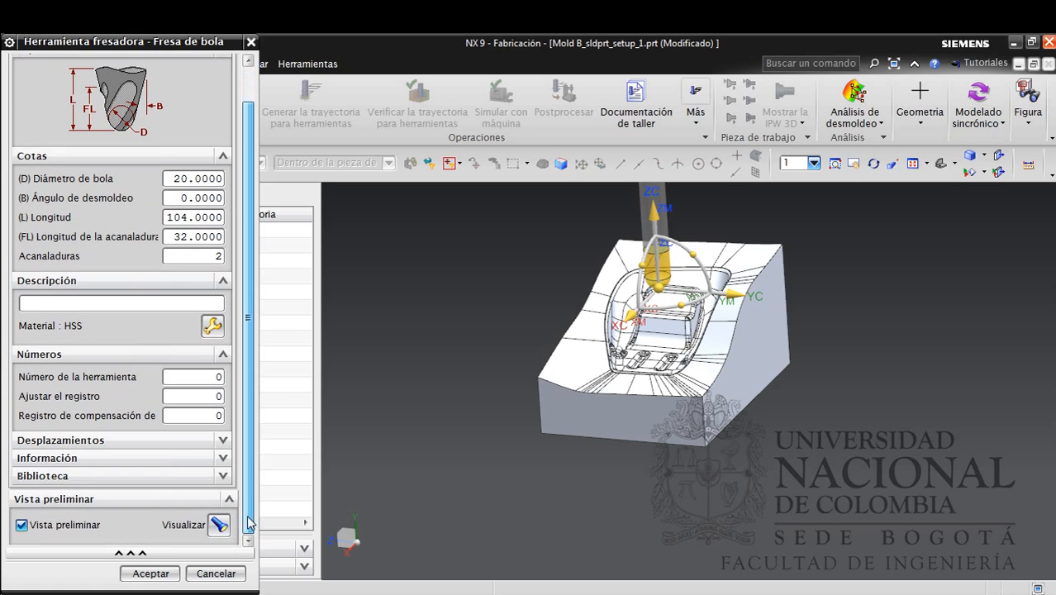
{"action": "left_click", "coordinate": [162, 573]}
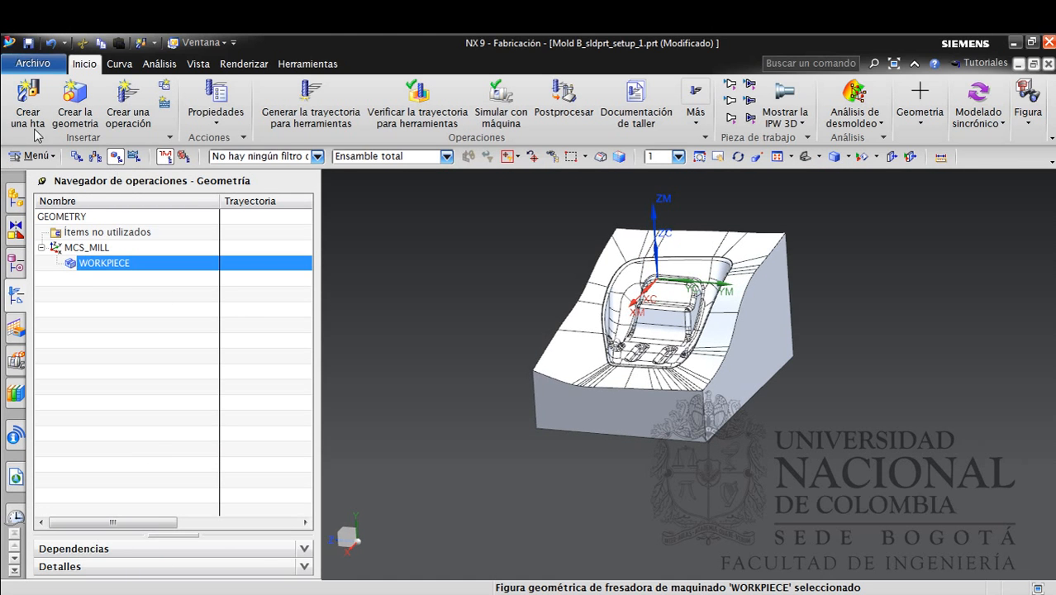
Create another mill_contour ball mill under CARRIER, named BALL_MILL_CORTA
{"action": "left_click", "coordinate": [28, 116]}
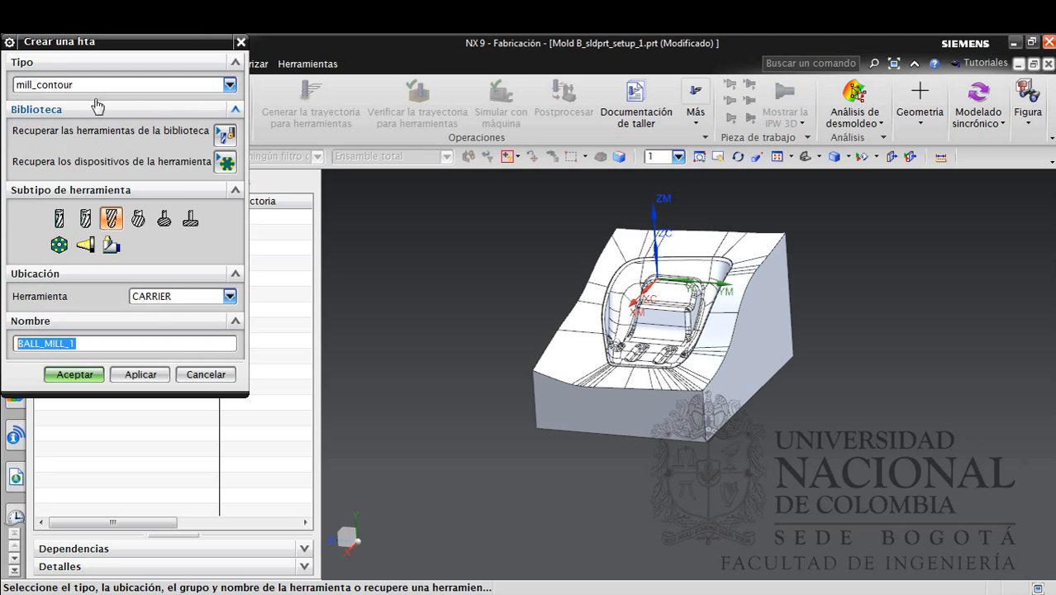
{"action": "left_click", "coordinate": [90, 342]}
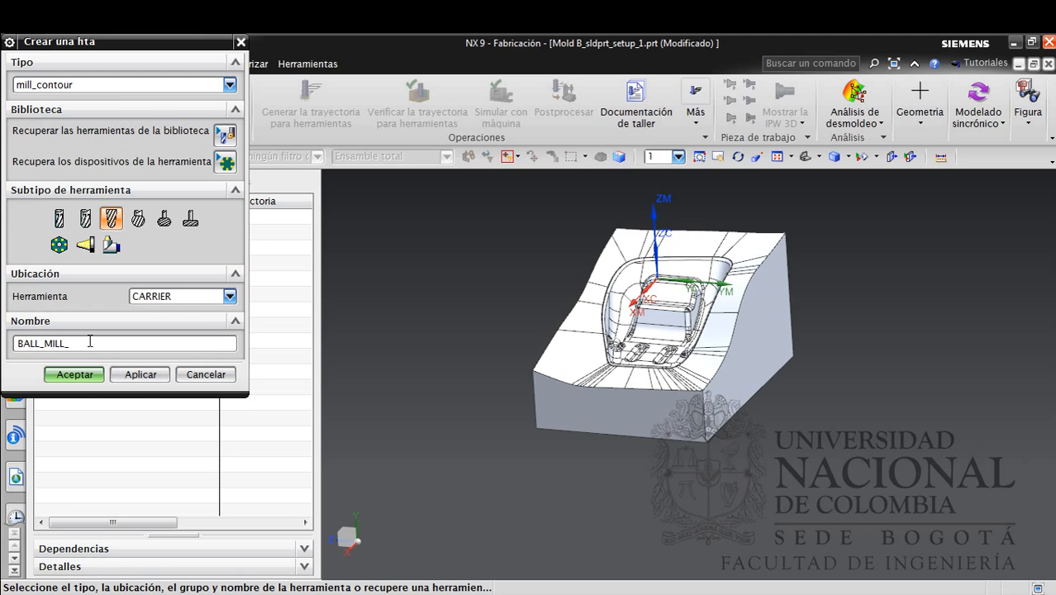
{"action": "type", "text": "CORTA"}
{"action": "left_click", "coordinate": [75, 375]}
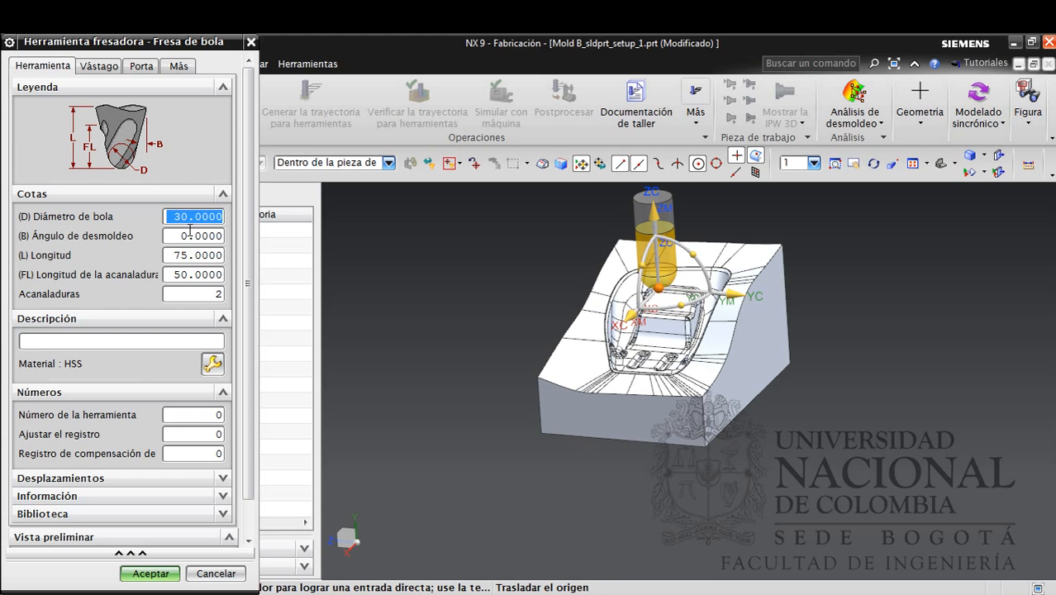
Give the short ball mill a ball diameter of 20, a length of 20 and a flute length of 8
{"action": "type", "text": "20"}
{"action": "key", "text": "Tab"}
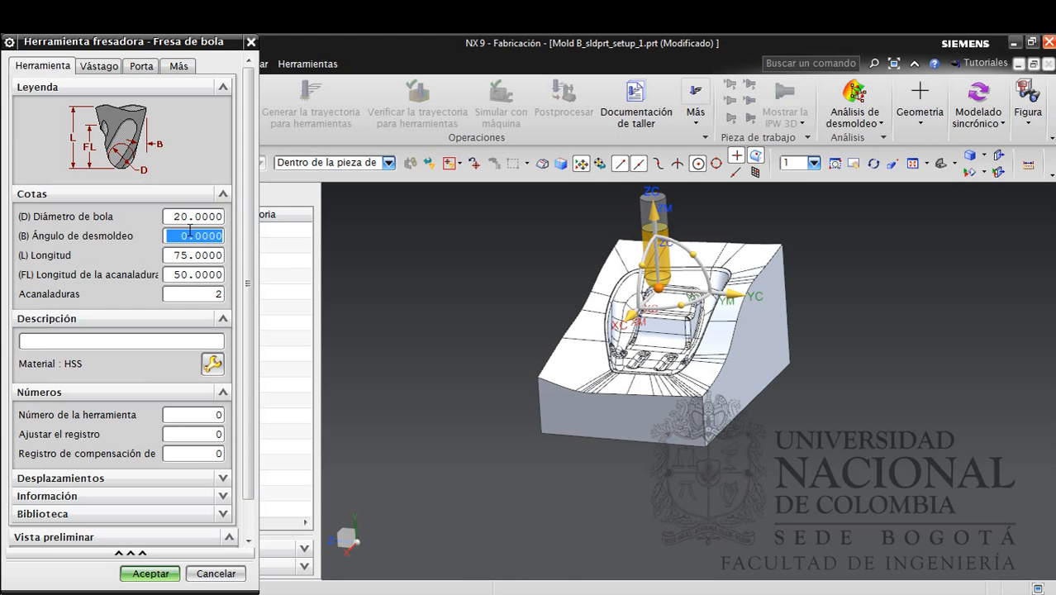
{"action": "key", "text": "Tab"}
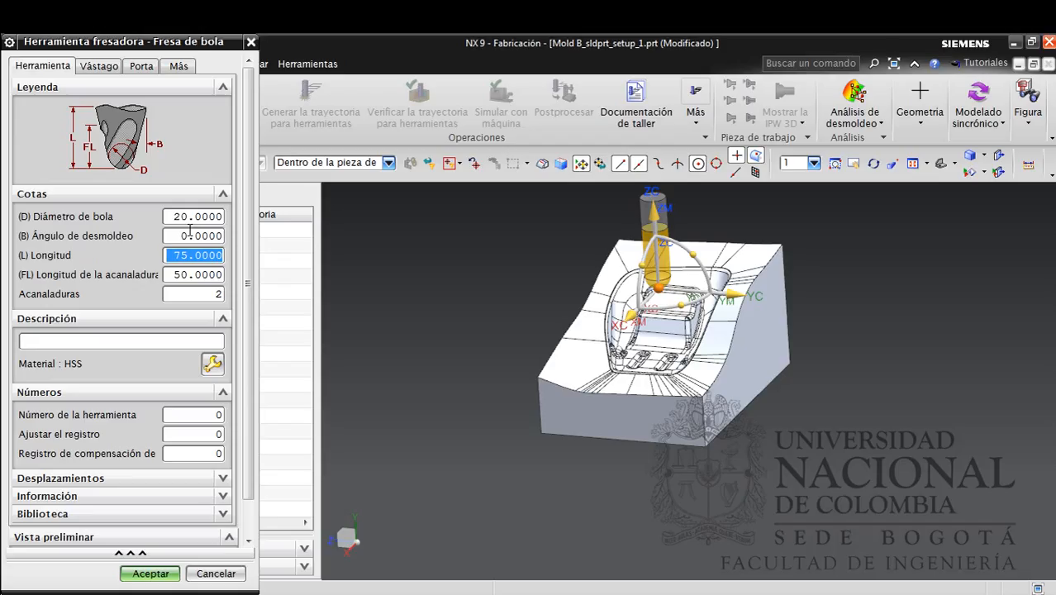
{"action": "type", "text": "25"}
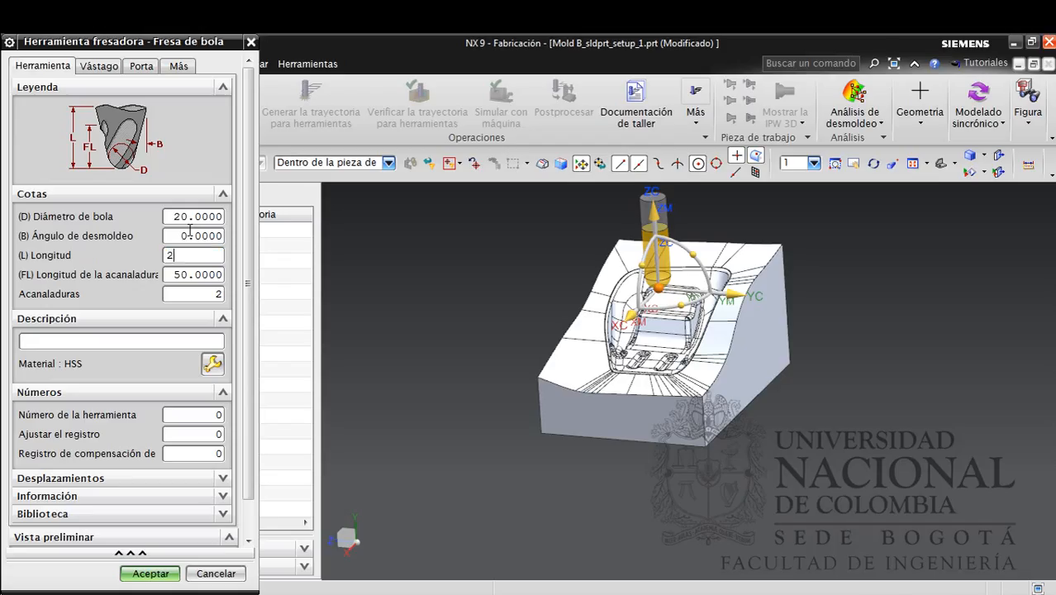
{"action": "key", "text": "Tab"}
{"action": "type", "text": "8"}
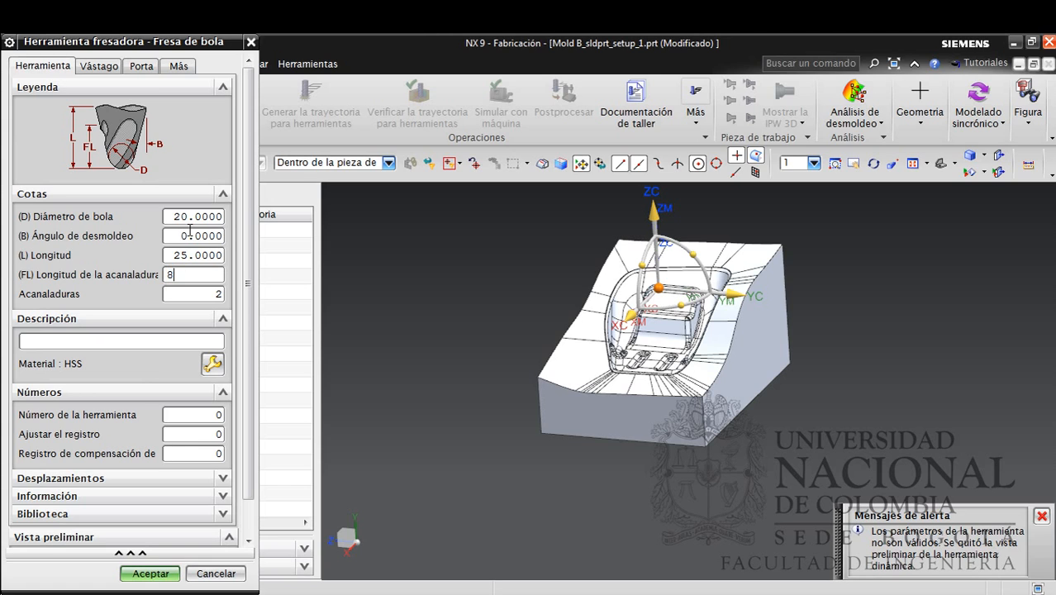
{"action": "key", "text": "Tab"}
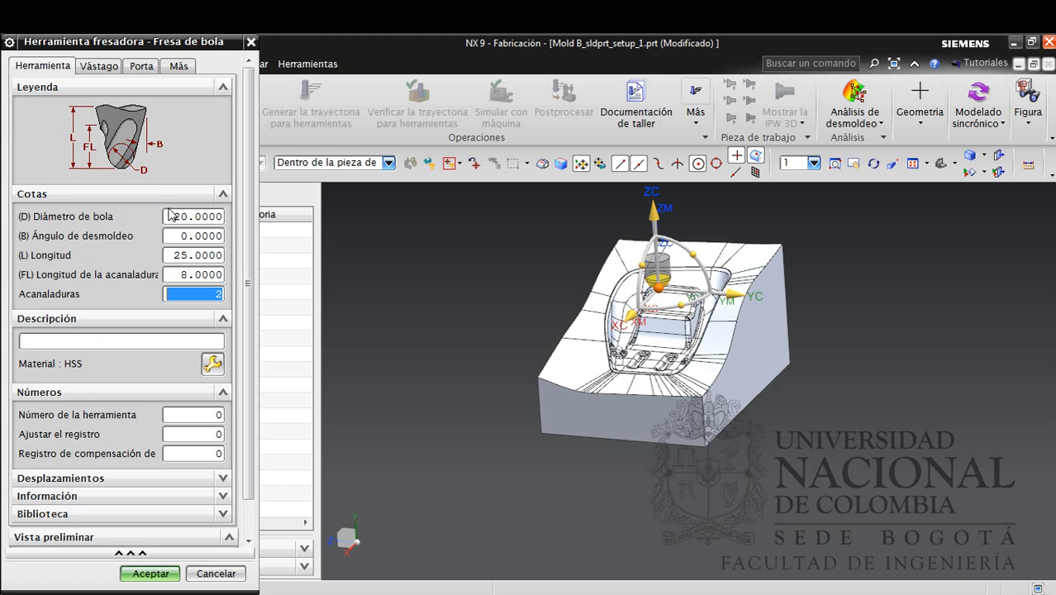
{"action": "left_click", "coordinate": [181, 256]}
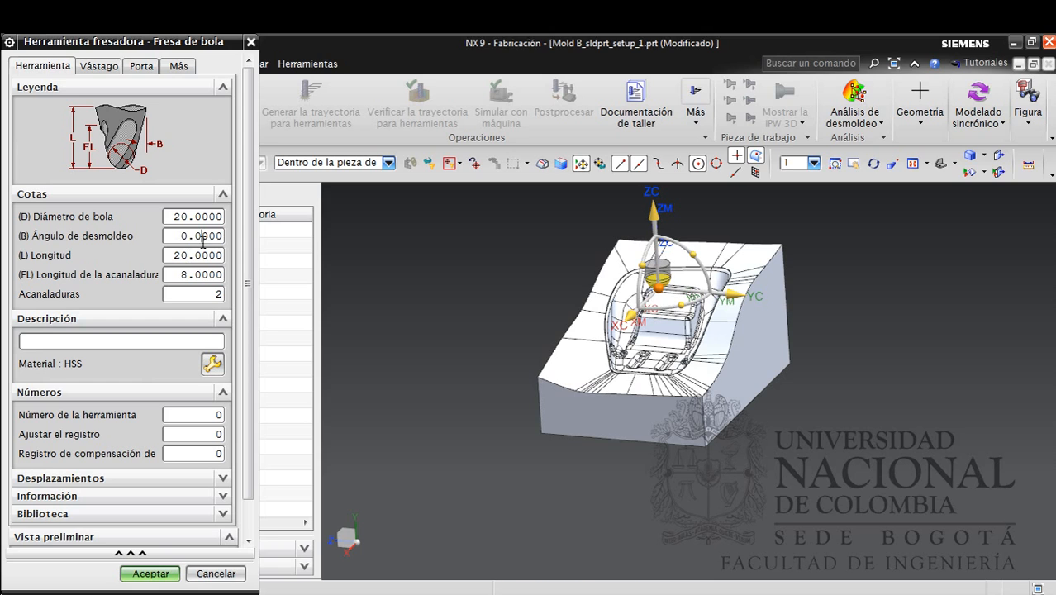
Define the short ball mill's holder with lower diameter 49, length 70 and upper diameter 90, and accept the tool
{"action": "left_click", "coordinate": [142, 66]}
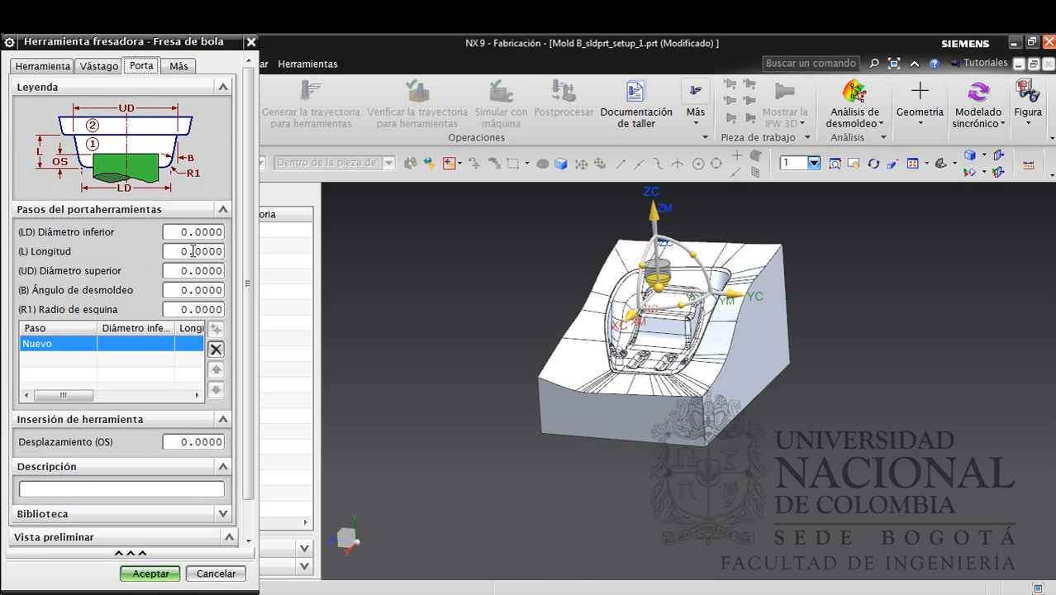
{"action": "type", "text": "49"}
{"action": "key", "text": "Tab"}
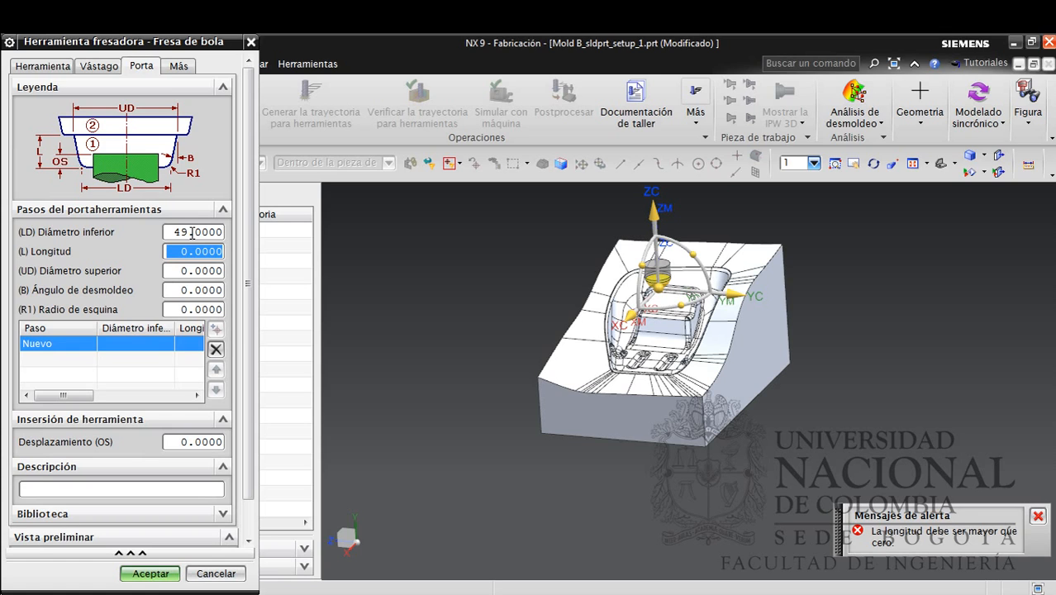
{"action": "type", "text": "70"}
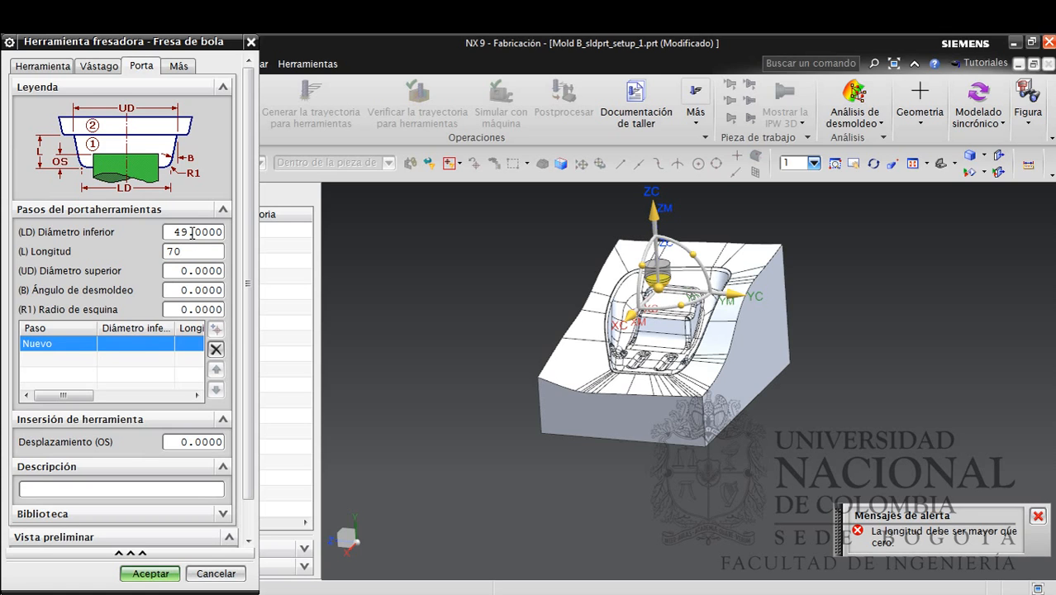
{"action": "key", "text": "Tab"}
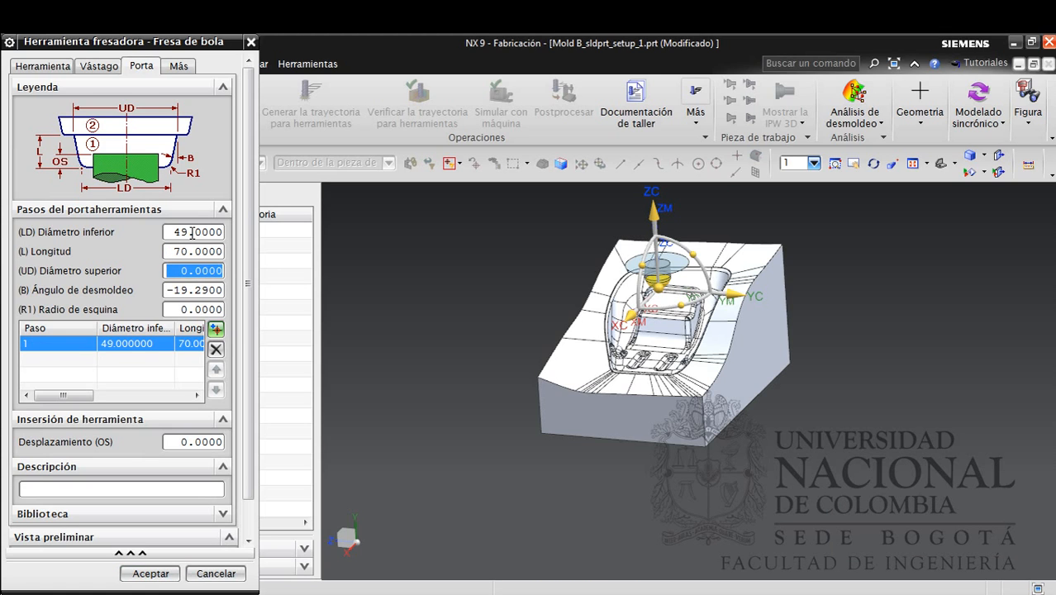
{"action": "type", "text": "90"}
{"action": "key", "text": "Tab"}
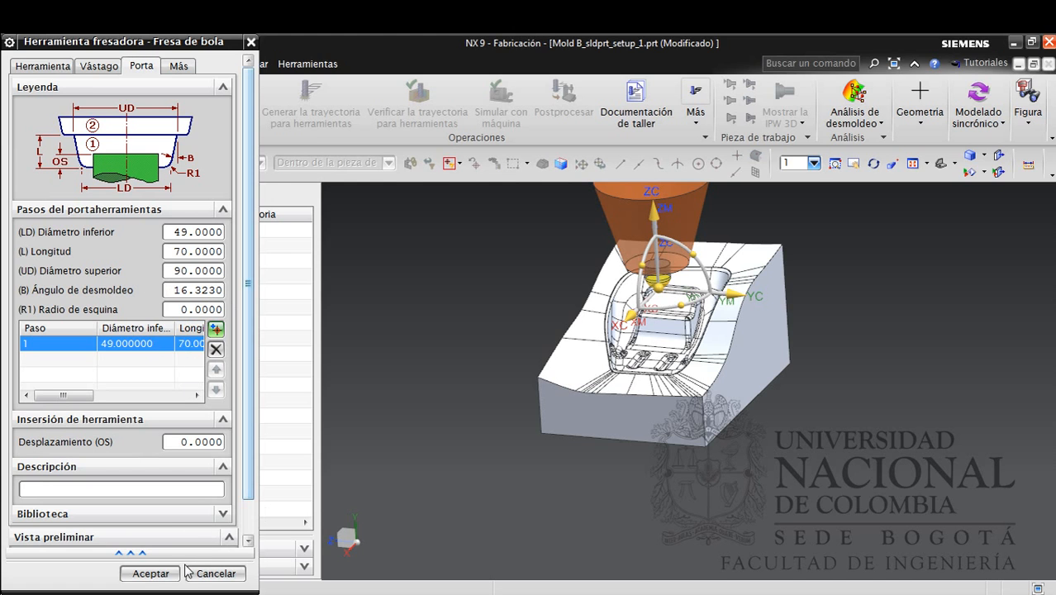
{"action": "left_click", "coordinate": [150, 574]}
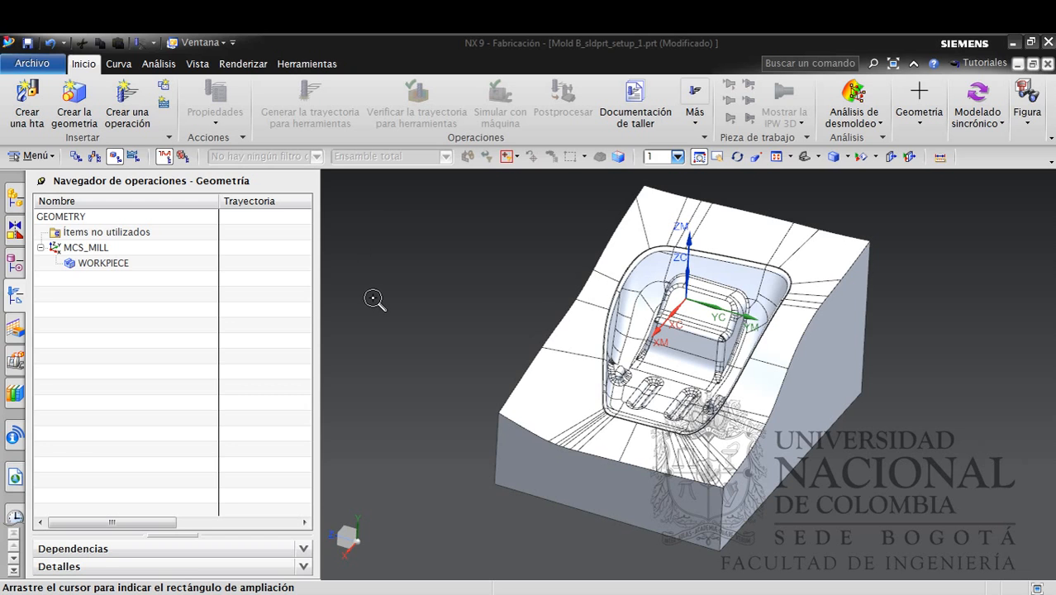
Create a mill_contour CAVITY_MILL operation on WORKPIECE using the MILL_DESBASTE_20 tool and the MILL_ROUGH method
{"action": "left_click", "coordinate": [128, 112]}
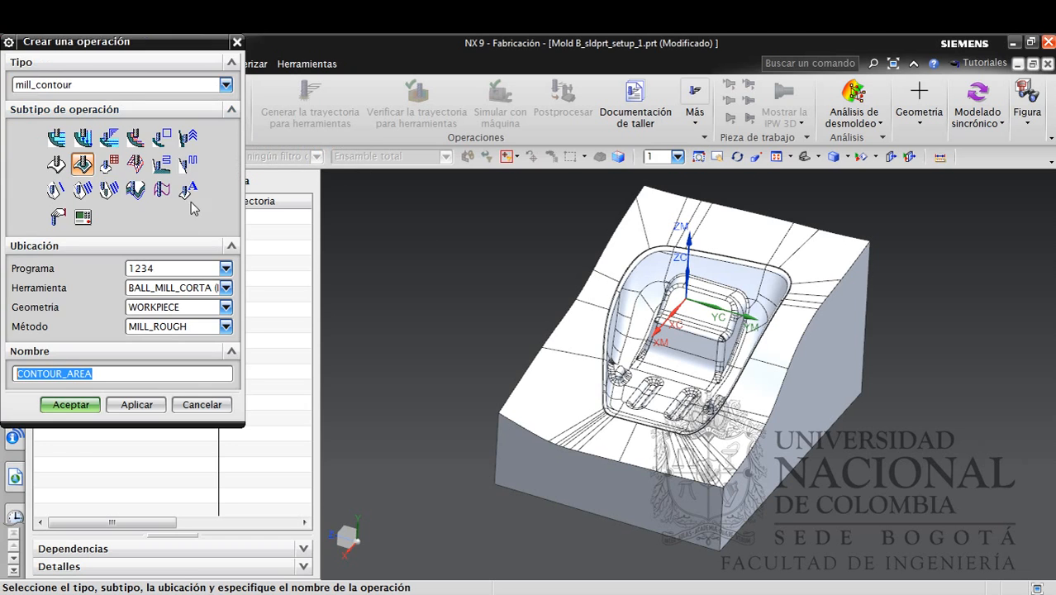
{"action": "left_click", "coordinate": [53, 142]}
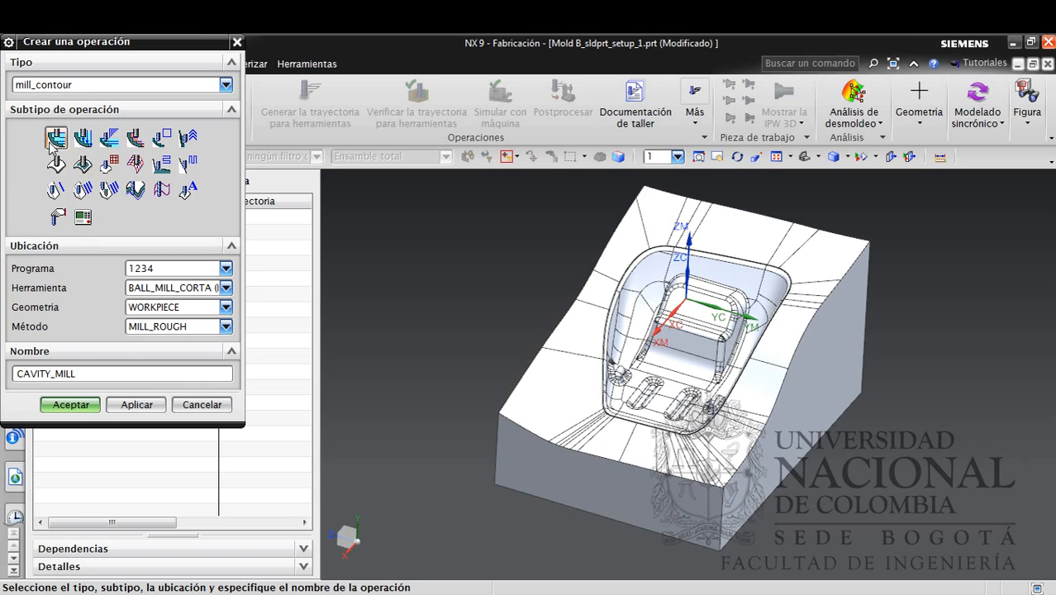
{"action": "left_click", "coordinate": [191, 290]}
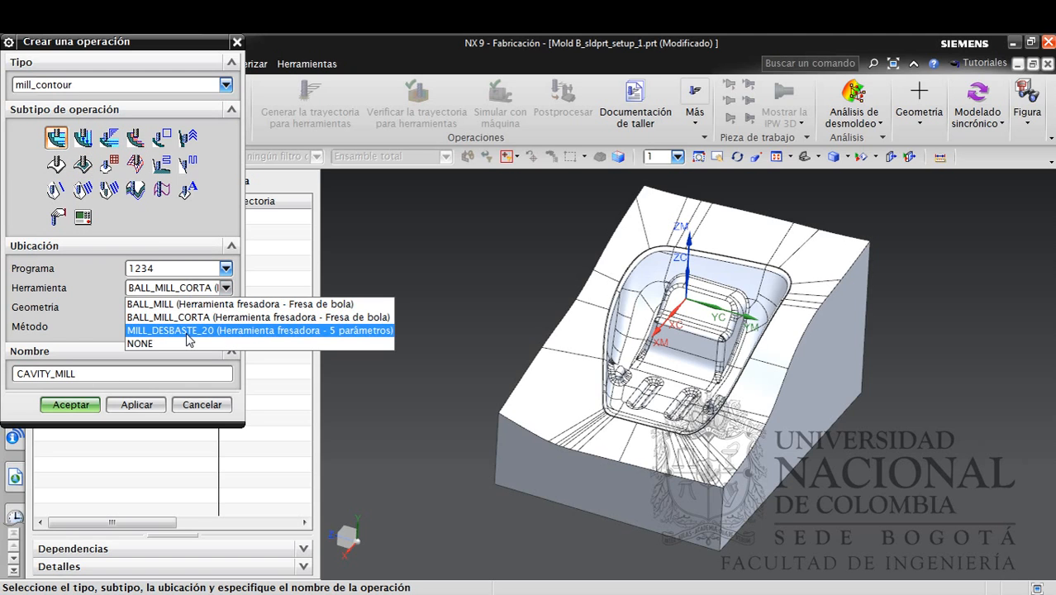
{"action": "left_click", "coordinate": [186, 329]}
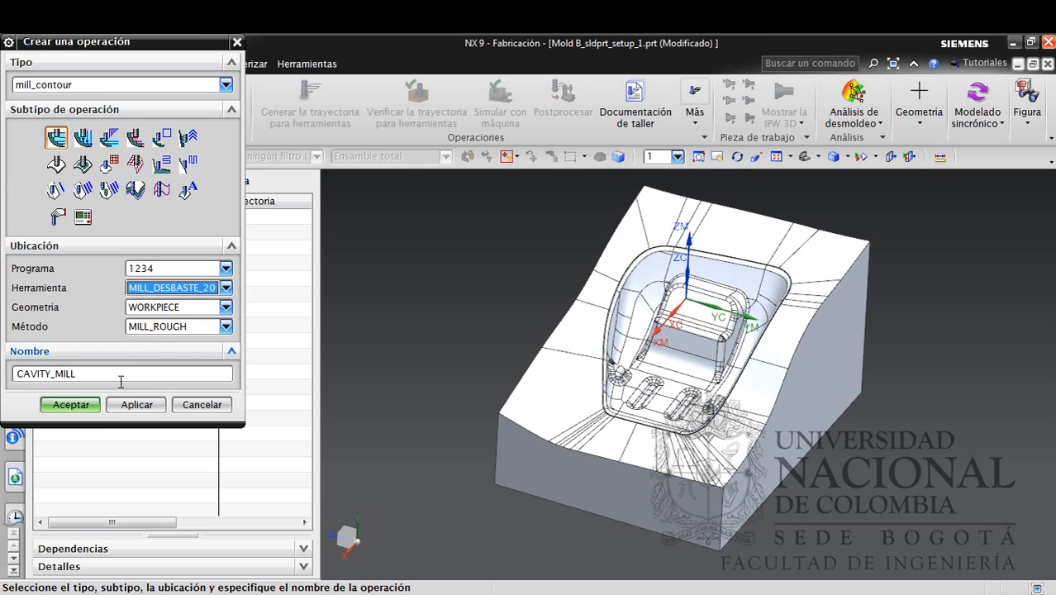
{"action": "left_click", "coordinate": [71, 405]}
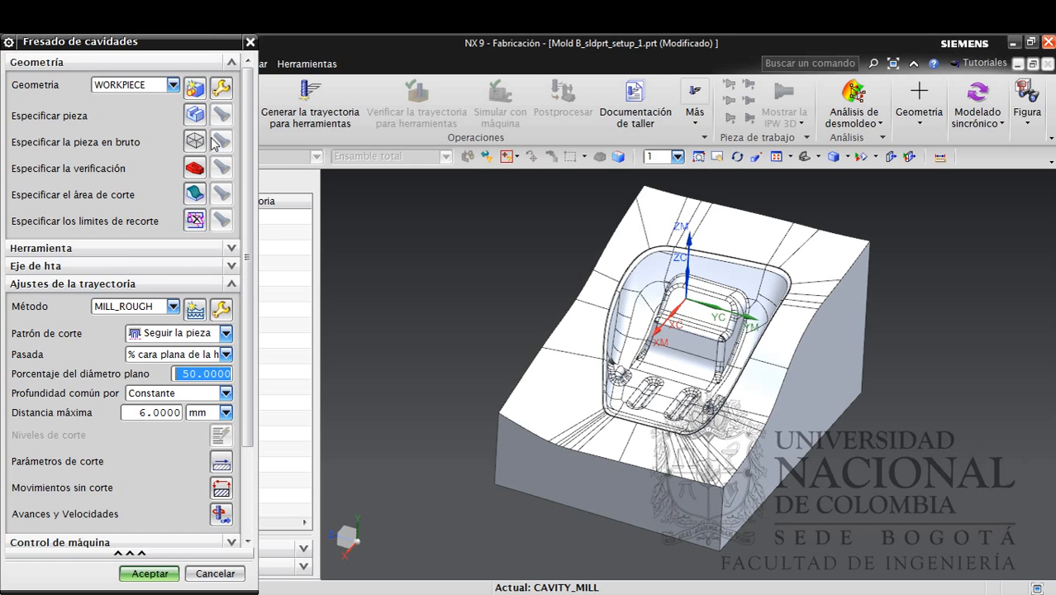
Specify the mold's solid body as the part geometry of the cavity milling operation
{"action": "key", "text": "Escape"}
{"action": "left_click", "coordinate": [589, 301]}
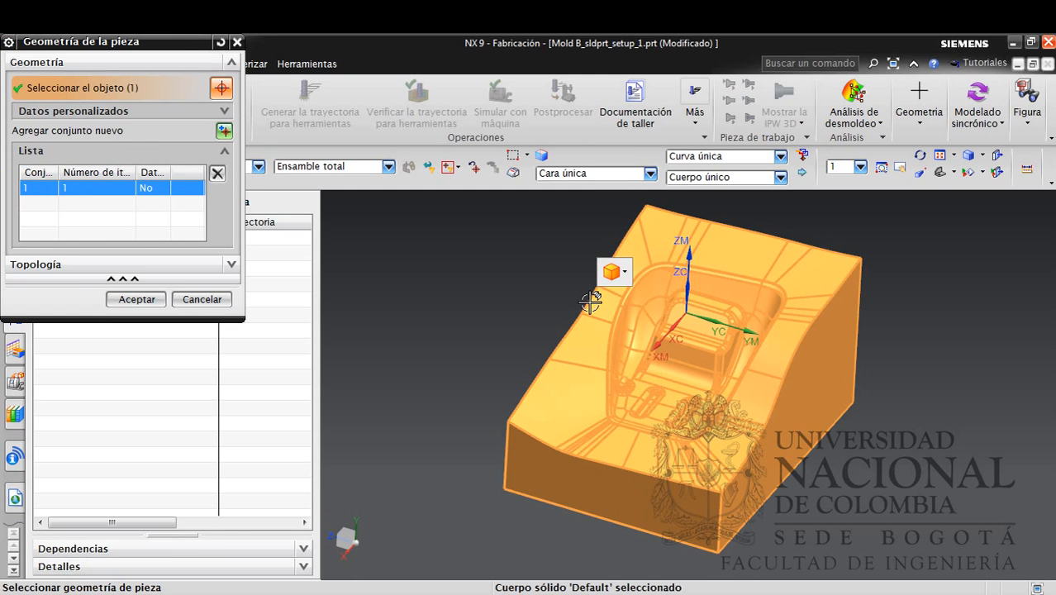
{"action": "left_click", "coordinate": [129, 294]}
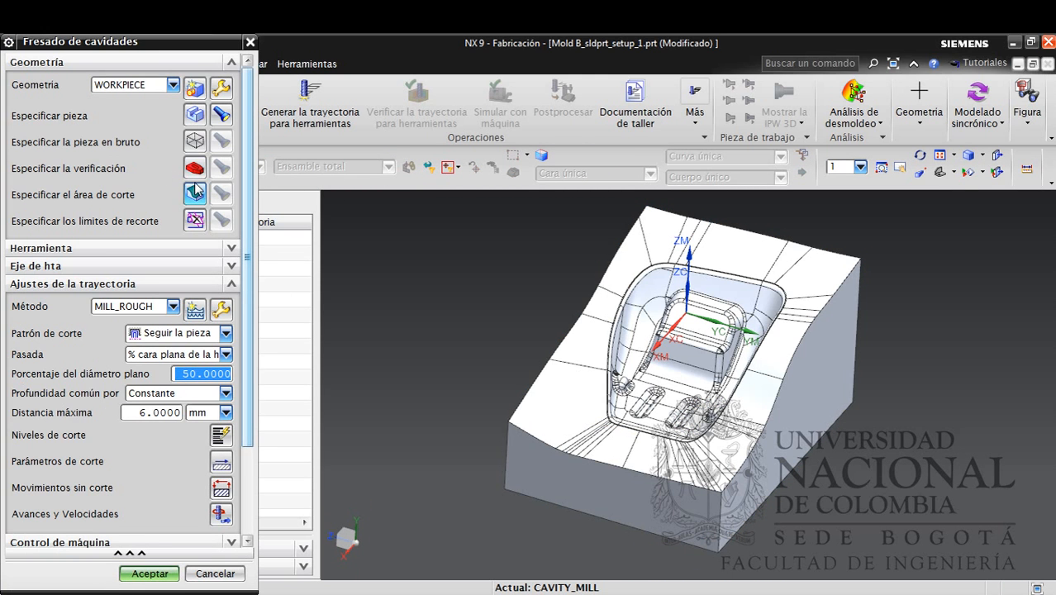
Specify the mold's upper contoured surface and cavity as the cut area, selecting them as tangent faces
{"action": "left_click", "coordinate": [197, 196]}
{"action": "left_click", "coordinate": [589, 173]}
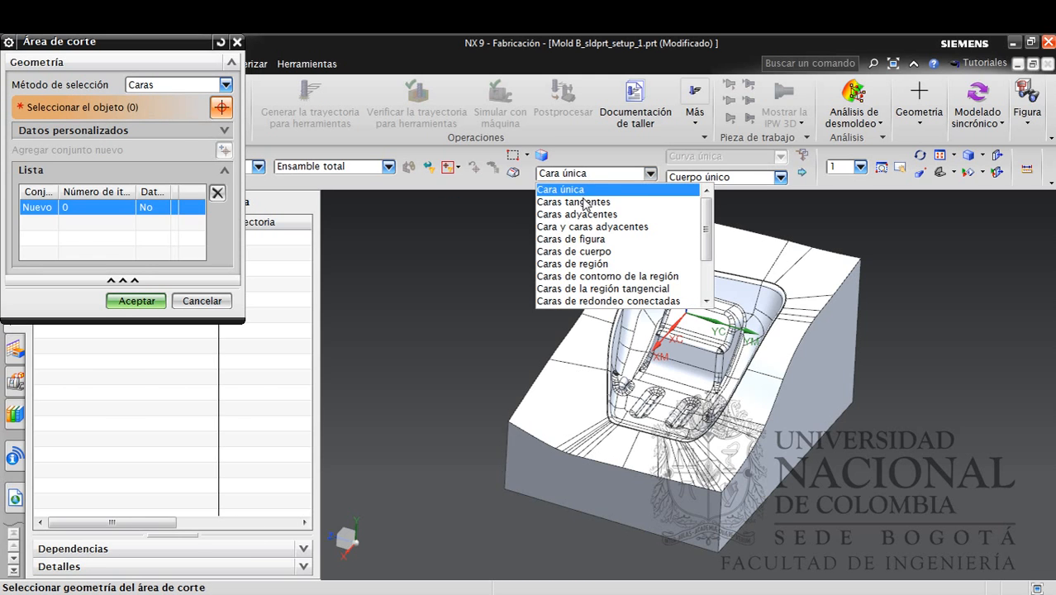
{"action": "left_click", "coordinate": [586, 203]}
{"action": "left_click", "coordinate": [707, 253]}
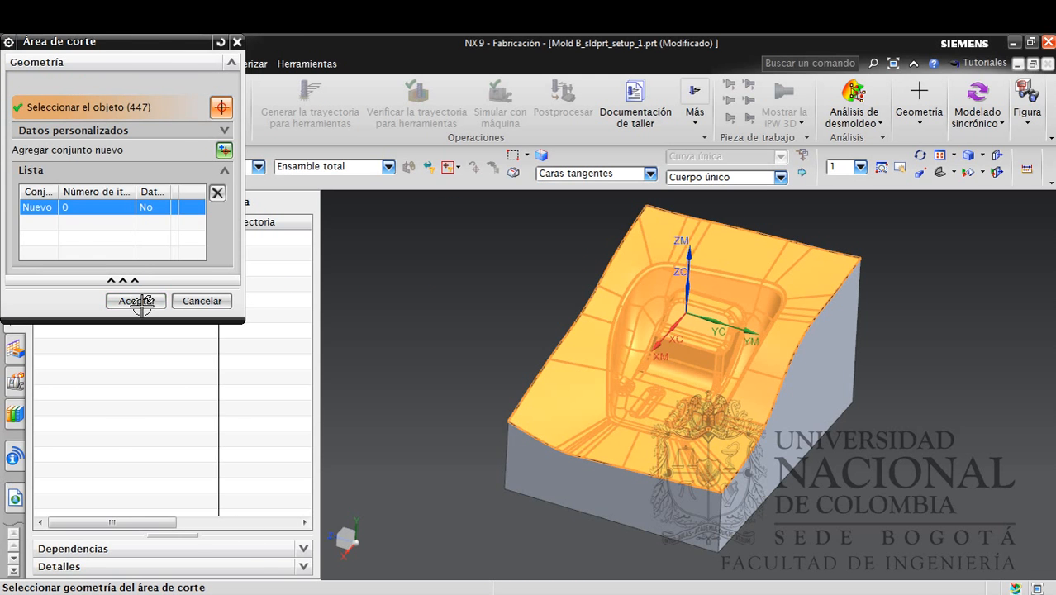
{"action": "left_click", "coordinate": [136, 301]}
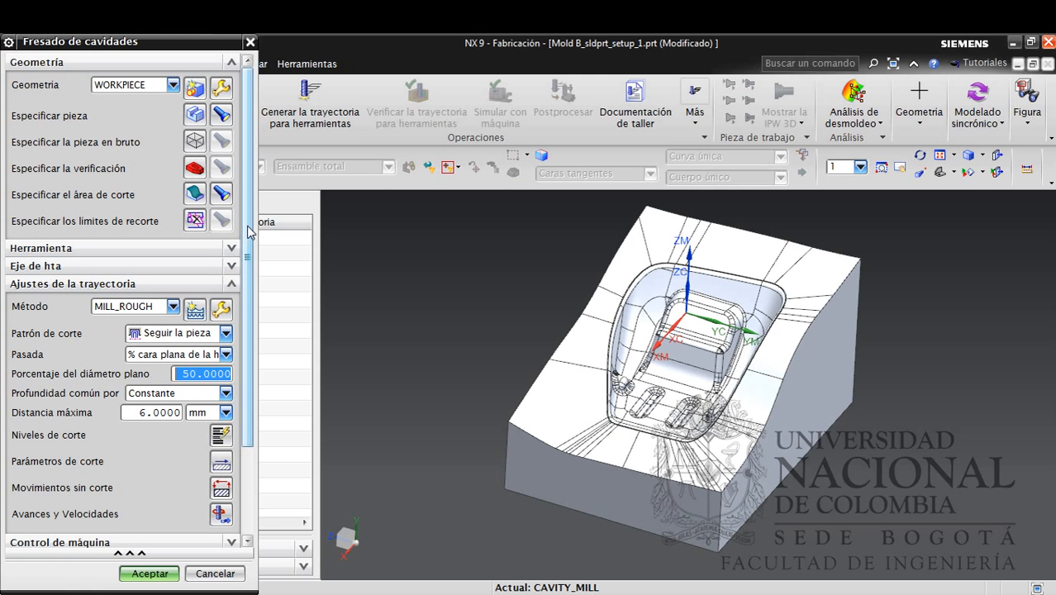
Set the cavity milling cut pattern to follow the periphery (Seguir la periferia)
{"action": "left_click_drag", "start_coordinate": [248, 225], "coordinate": [233, 307]}
{"action": "scroll", "coordinate": [236, 311], "scroll_direction": "down", "scroll_amount": 1}
{"action": "left_click", "coordinate": [190, 222]}
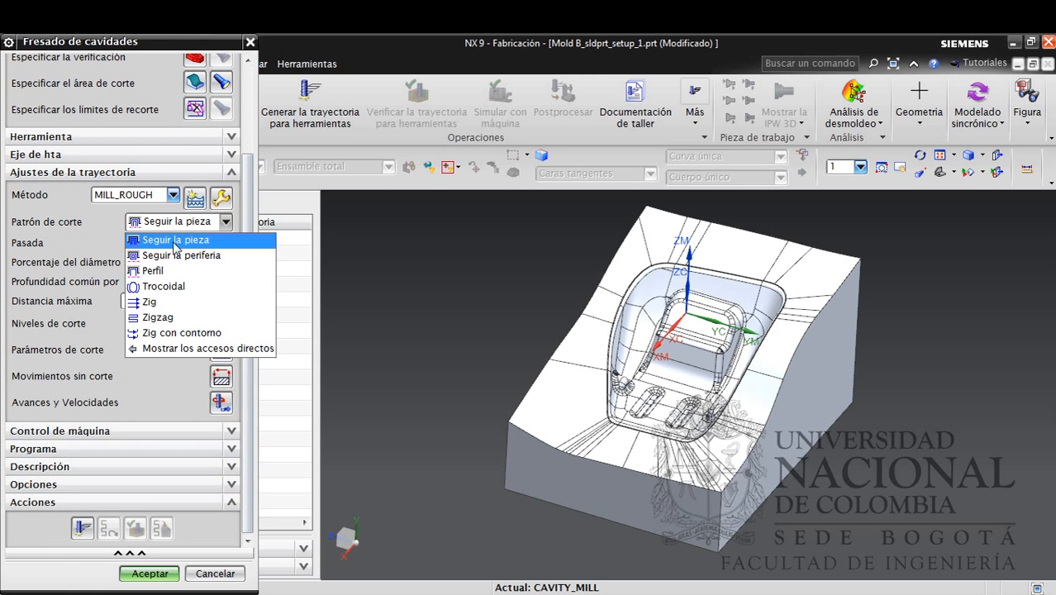
{"action": "left_click", "coordinate": [171, 256]}
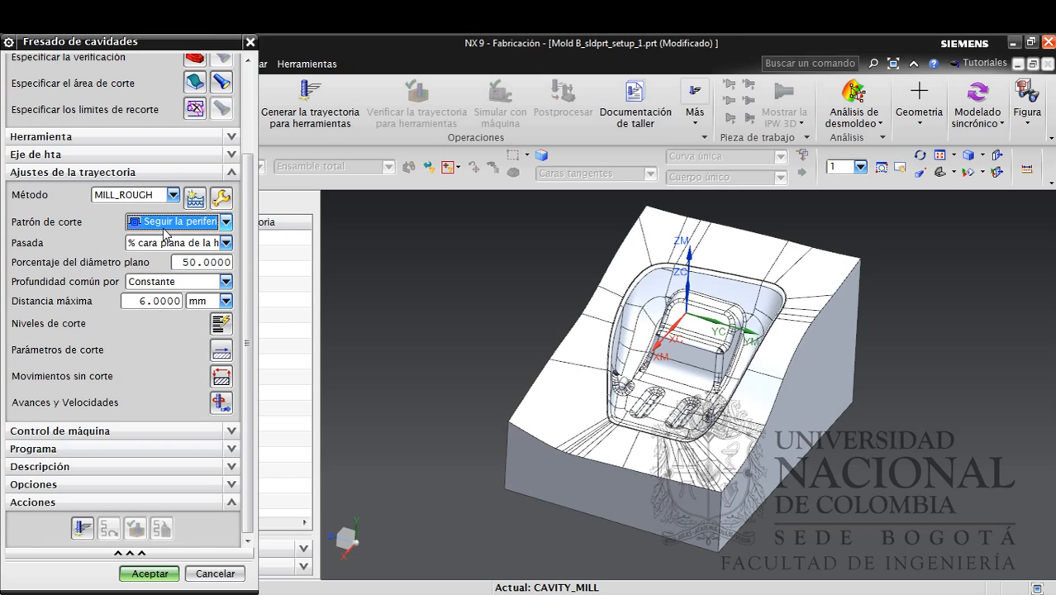
Set the stepover (Pasada) to Constante with a maximum distance of 3 mm
{"action": "left_click", "coordinate": [170, 244]}
{"action": "left_click", "coordinate": [169, 246]}
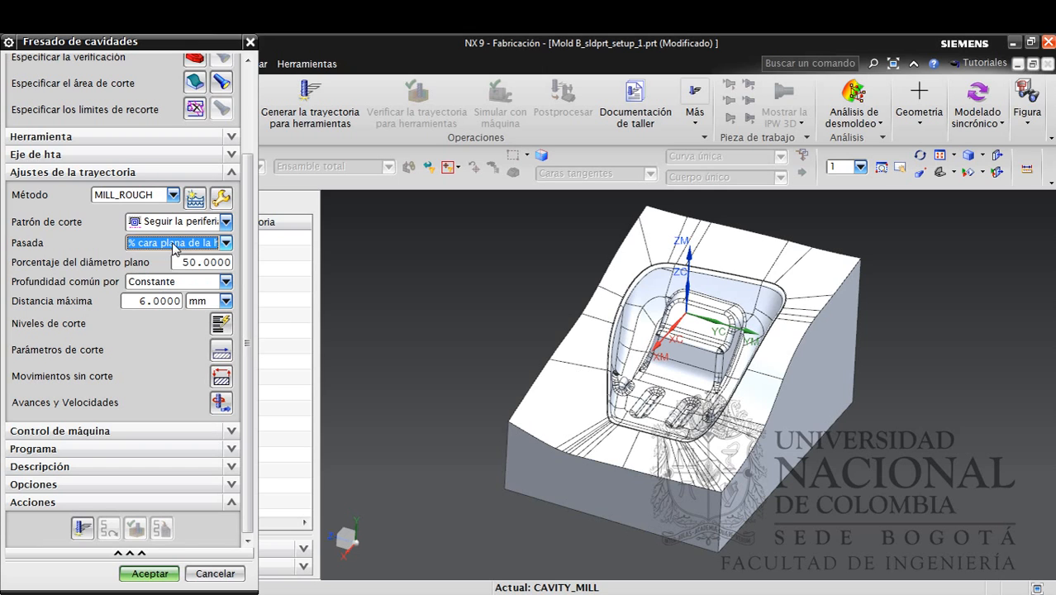
{"action": "left_click", "coordinate": [167, 246]}
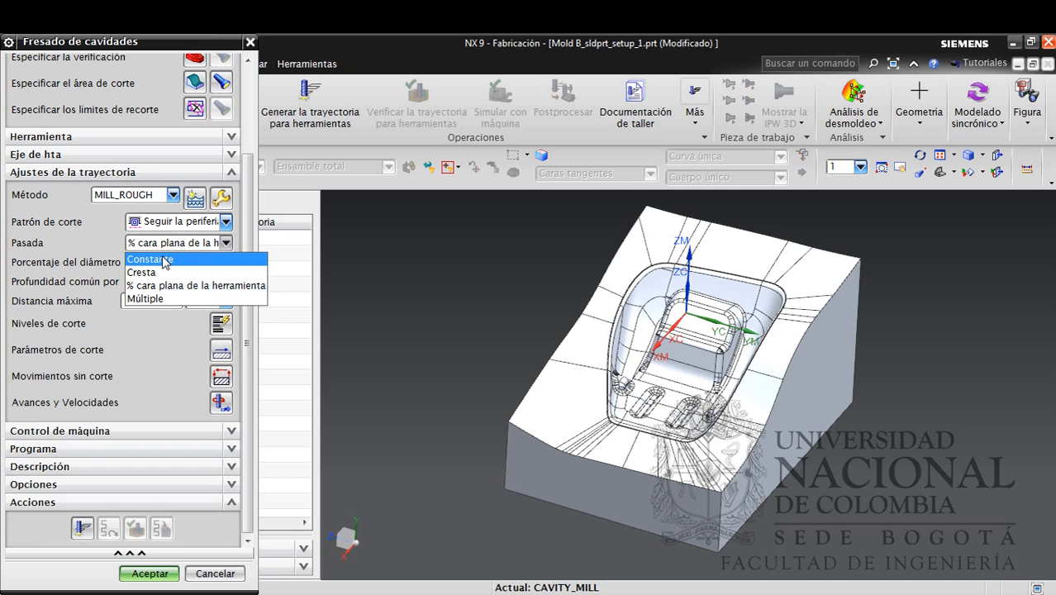
{"action": "left_click", "coordinate": [165, 260]}
{"action": "double_click", "coordinate": [137, 263]}
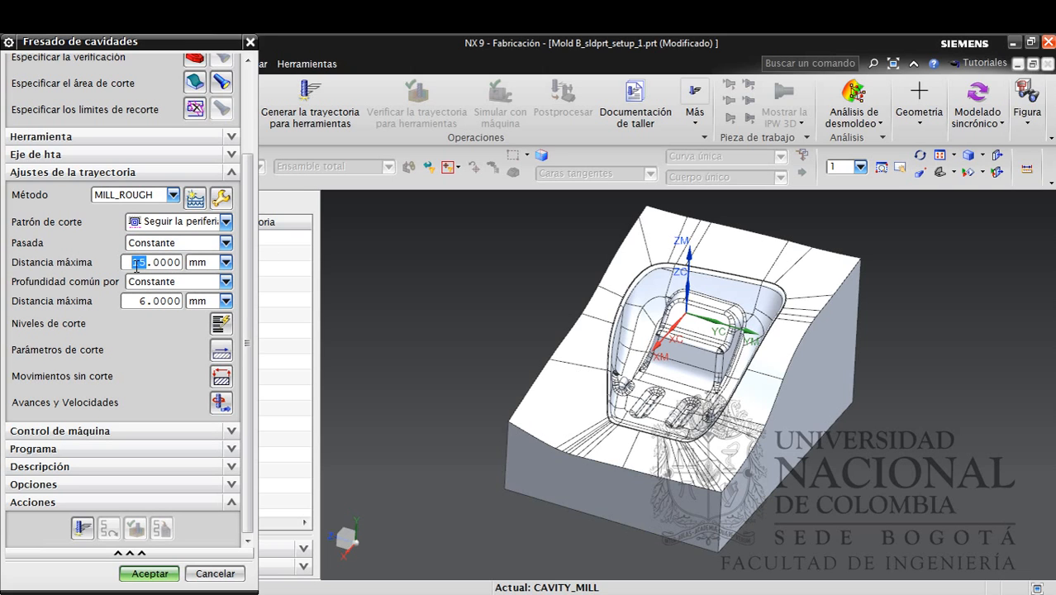
{"action": "type", "text": "3"}
{"action": "key", "text": "Return"}
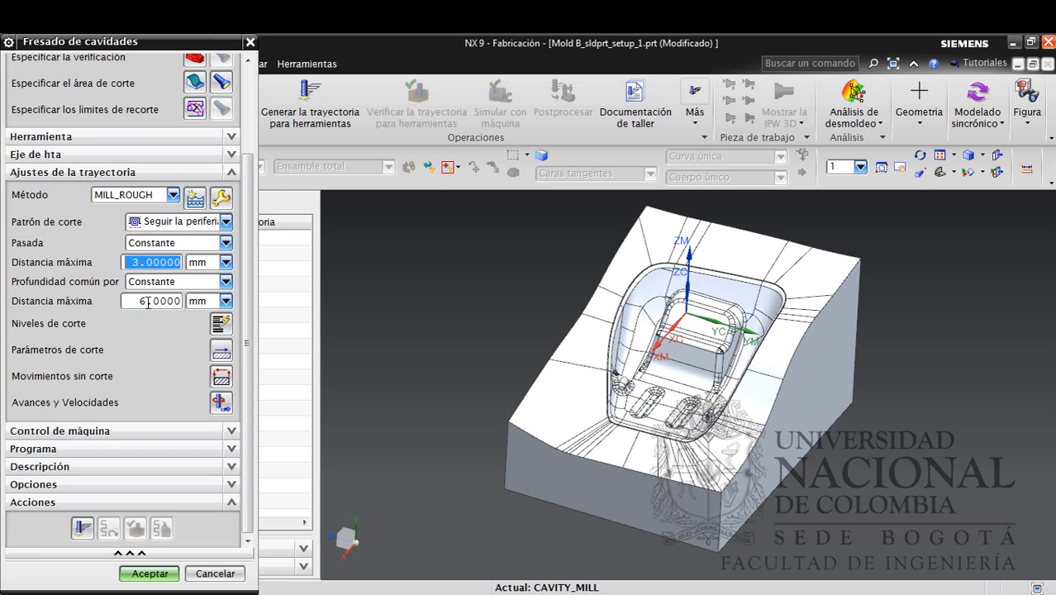
{"action": "left_click", "coordinate": [156, 302]}
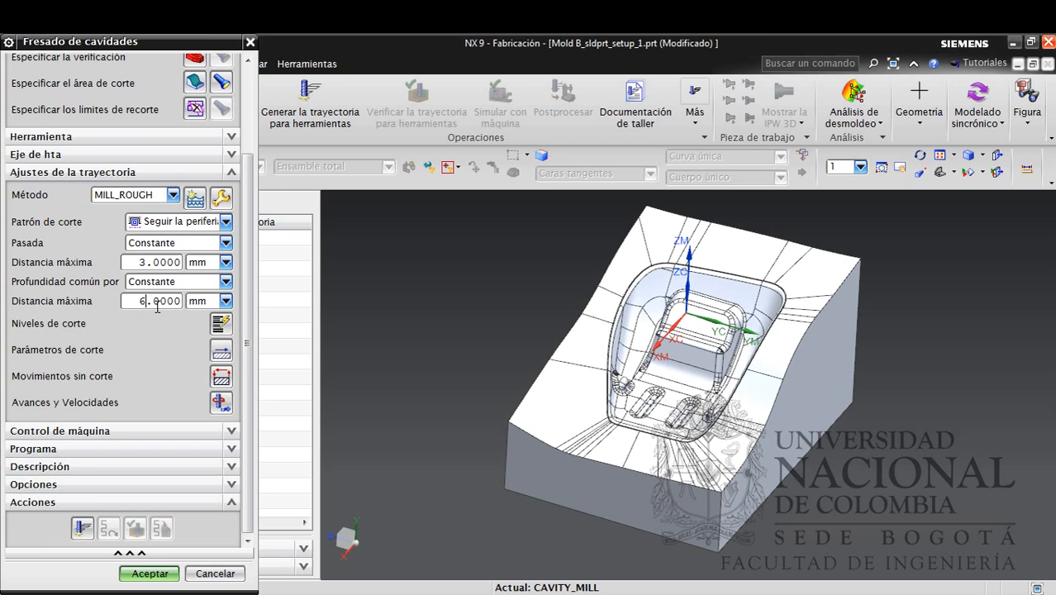
Enable collision checking of the tool and holder in the cutting parameters' containment settings, review the cutting strategy, and accept
{"action": "left_click", "coordinate": [221, 350]}
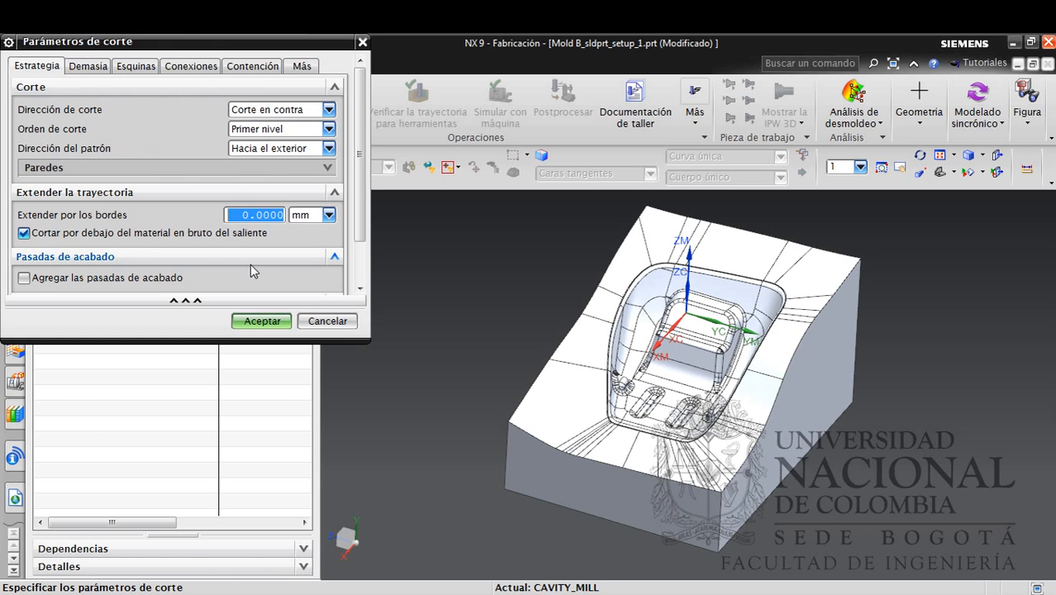
{"action": "left_click", "coordinate": [254, 67]}
{"action": "left_click", "coordinate": [102, 178]}
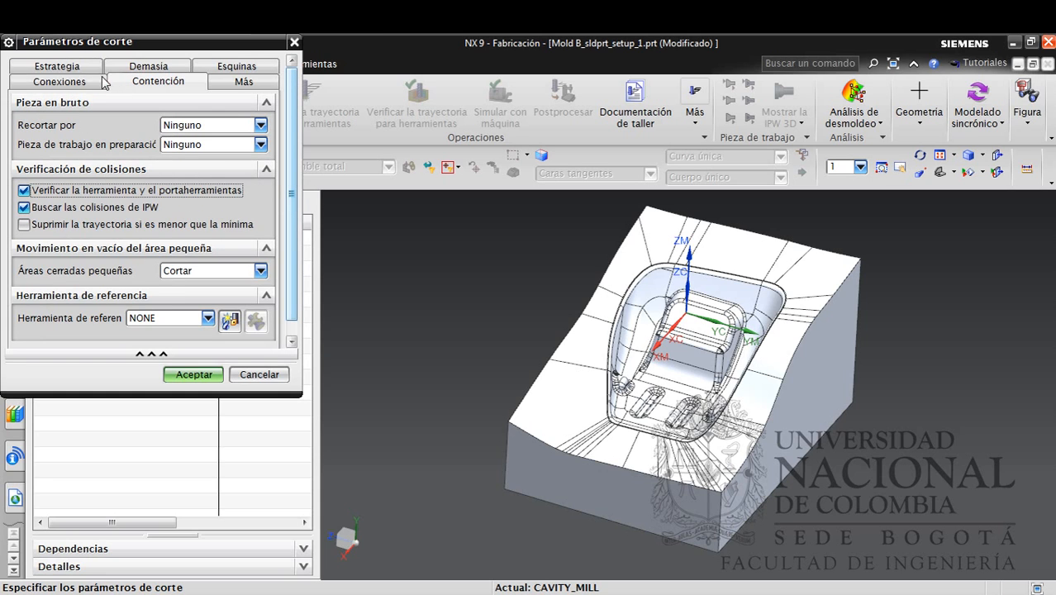
{"action": "left_click", "coordinate": [73, 68]}
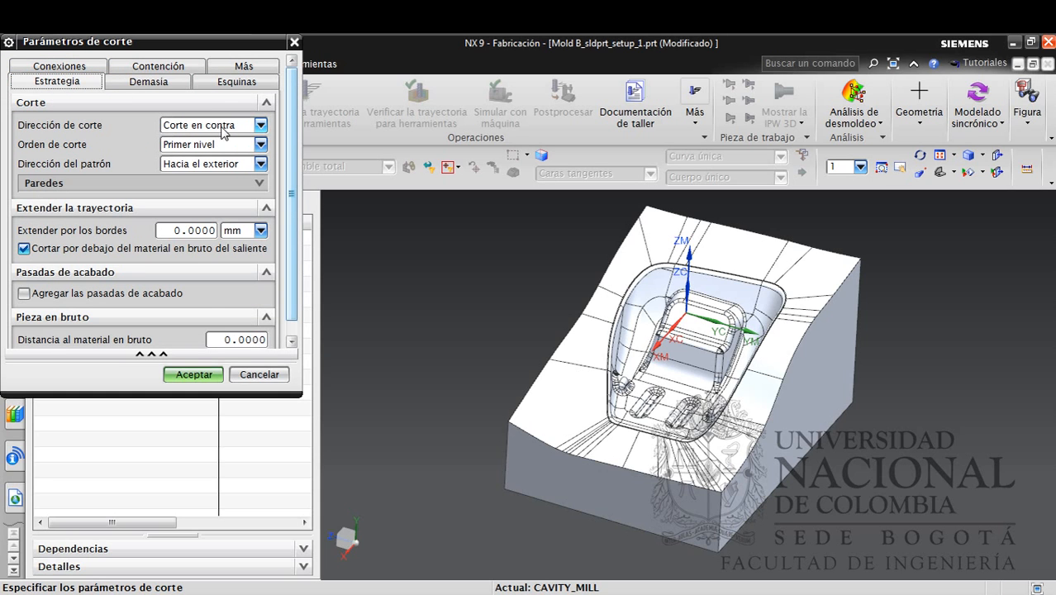
{"action": "left_click", "coordinate": [191, 374]}
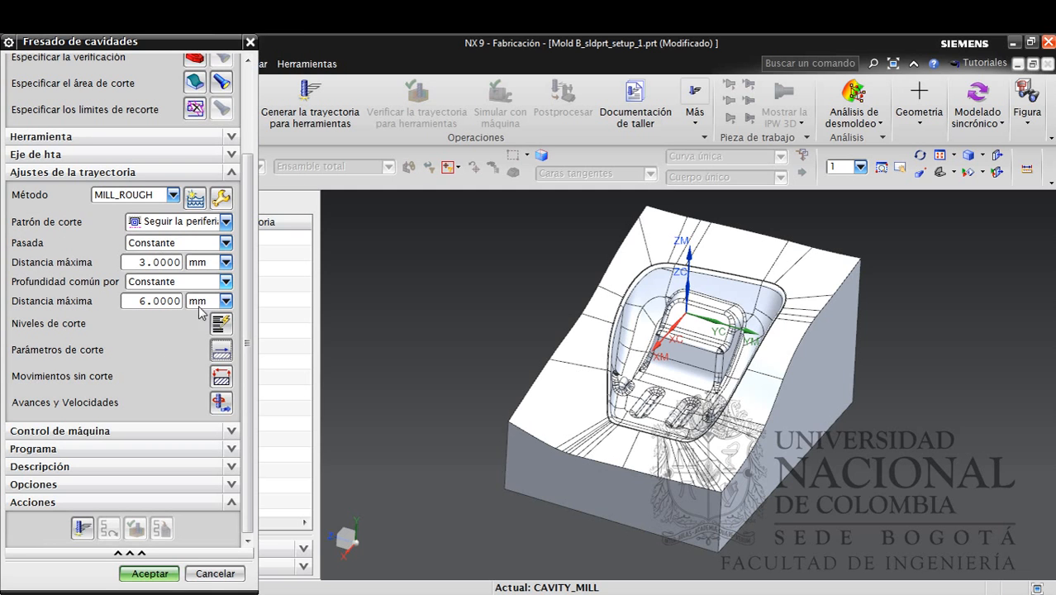
Set the cavity milling surface speed to 200 and feed per tooth to 0.15, calculate the feeds and speeds, and accept
{"action": "left_click", "coordinate": [221, 403]}
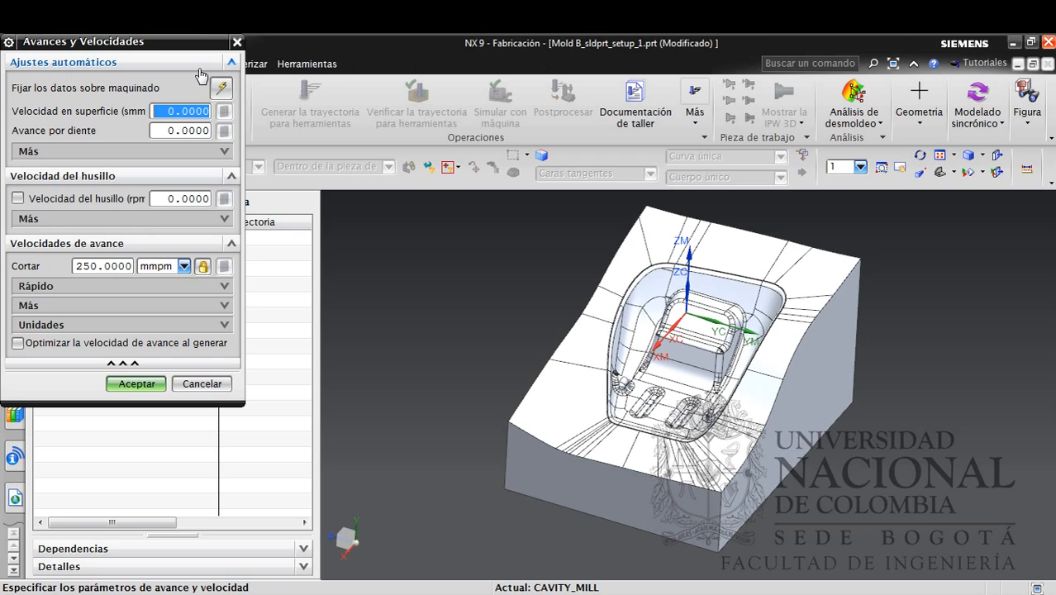
{"action": "type", "text": "200"}
{"action": "key", "text": "Tab"}
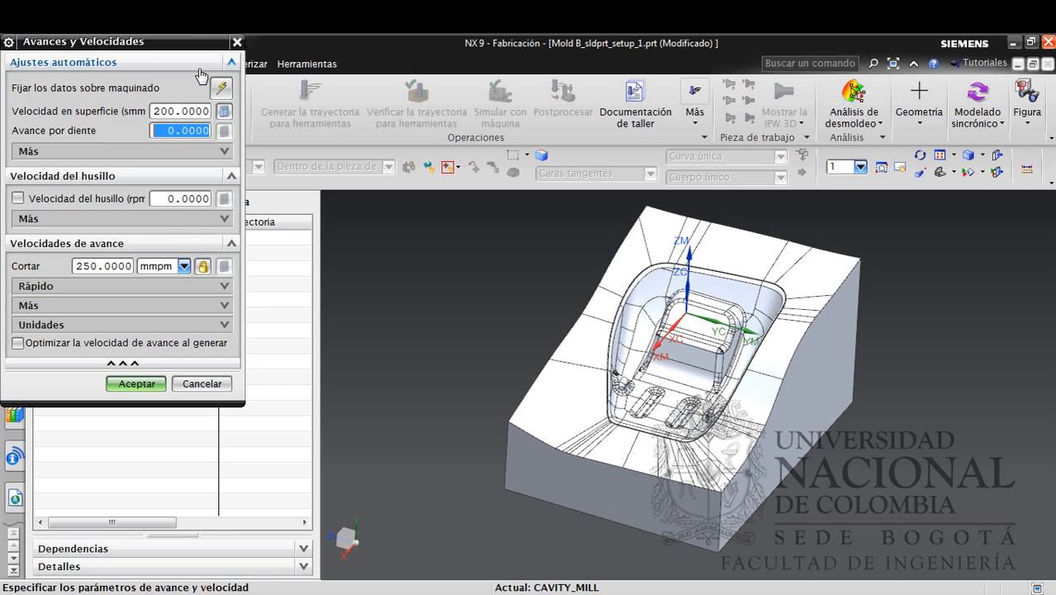
{"action": "type", "text": "0.15"}
{"action": "key", "text": "Tab"}
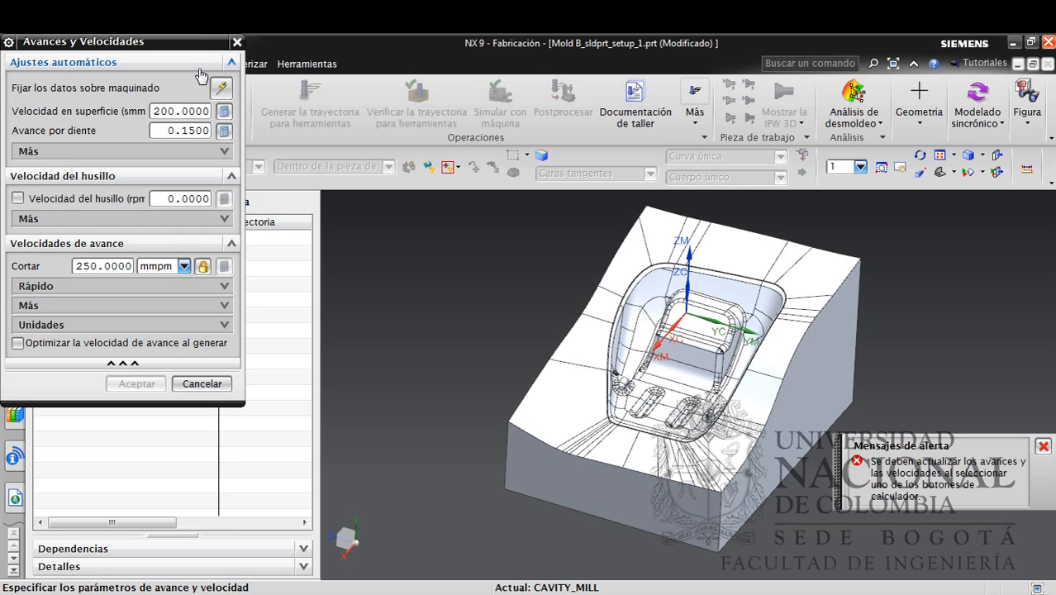
{"action": "left_click", "coordinate": [223, 129]}
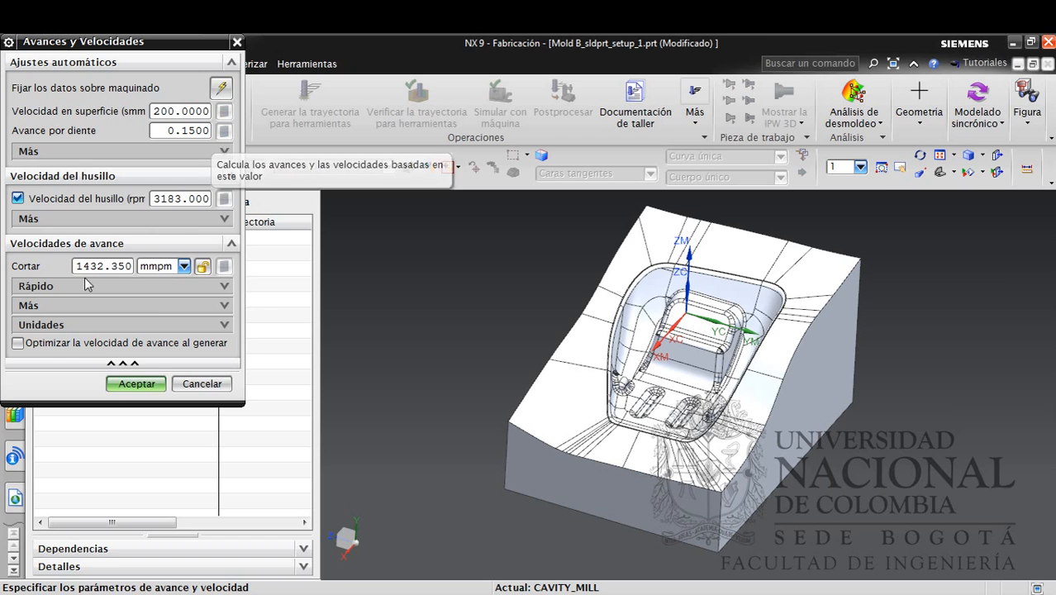
{"action": "left_click", "coordinate": [152, 385]}
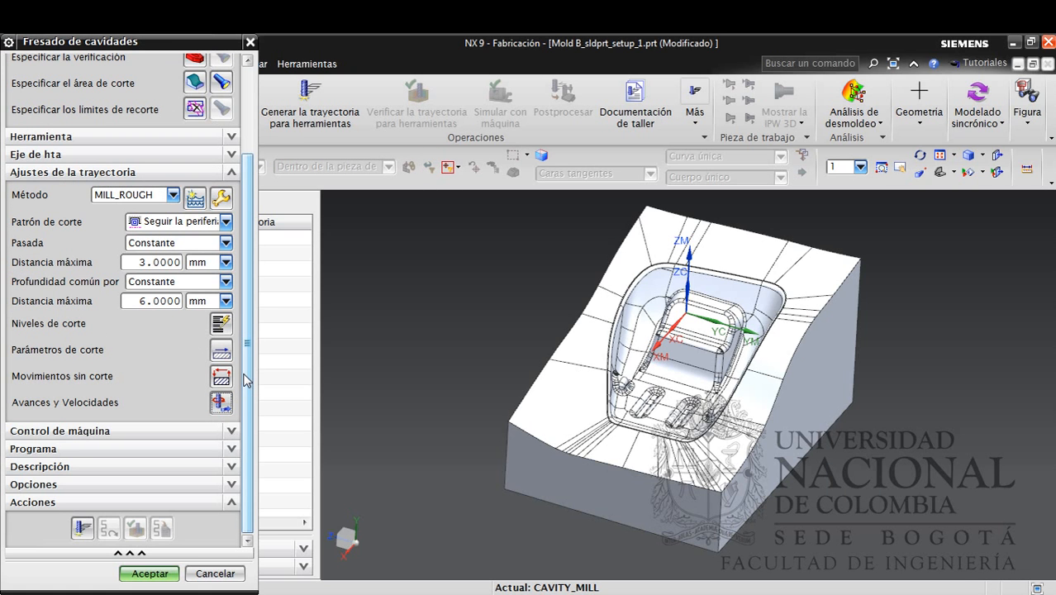
Generate the cavity milling toolpath and accept the operation
{"action": "scroll", "coordinate": [246, 381], "scroll_direction": "up", "scroll_amount": 2}
{"action": "scroll", "coordinate": [245, 381], "scroll_direction": "down", "scroll_amount": 2}
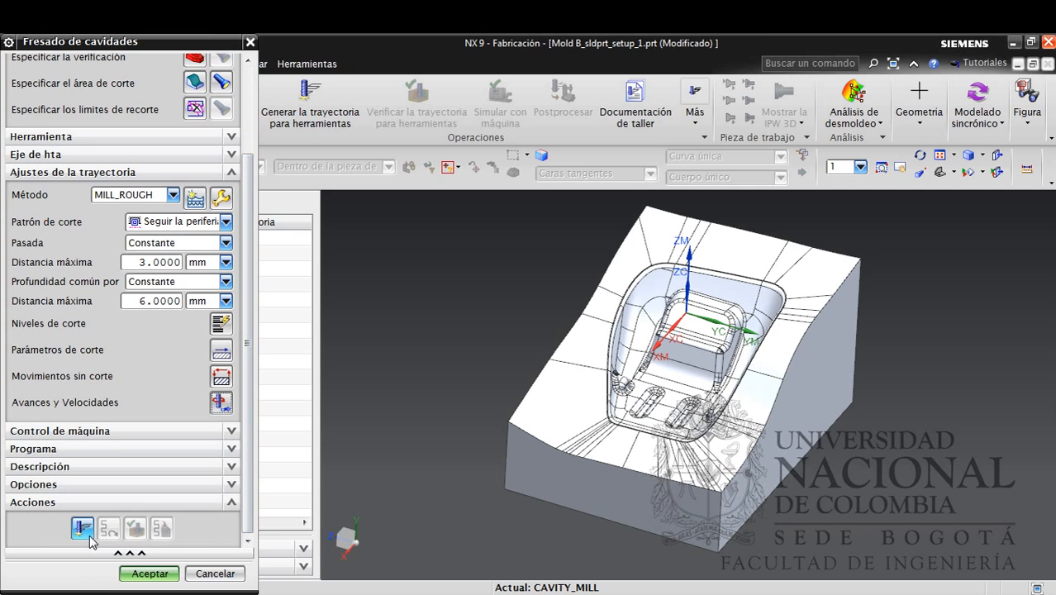
{"action": "left_click", "coordinate": [90, 535]}
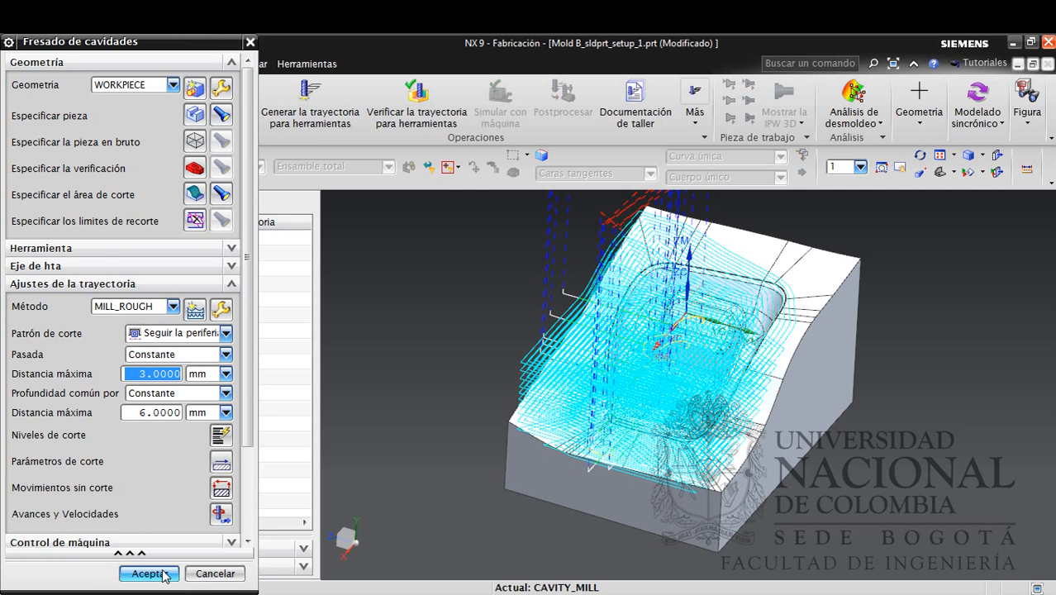
{"action": "left_click", "coordinate": [149, 573]}
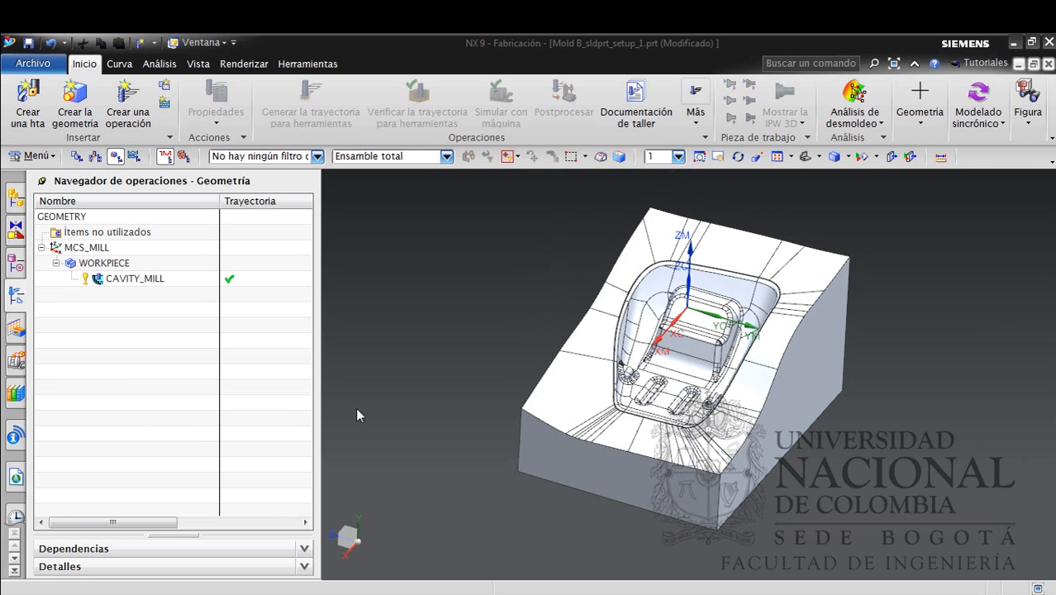
Create a mill_contour CONTOUR_AREA operation with tool BALL_MILL_CORTA, geometry WORKPIECE and method MILL_ROUGH
{"action": "left_click", "coordinate": [133, 112]}
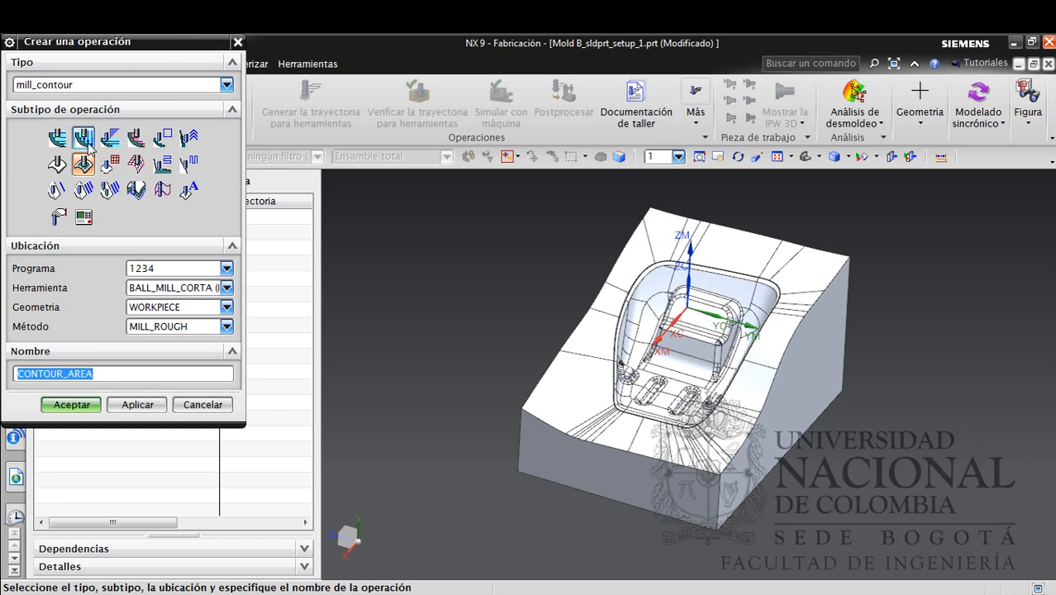
{"action": "left_click", "coordinate": [83, 164]}
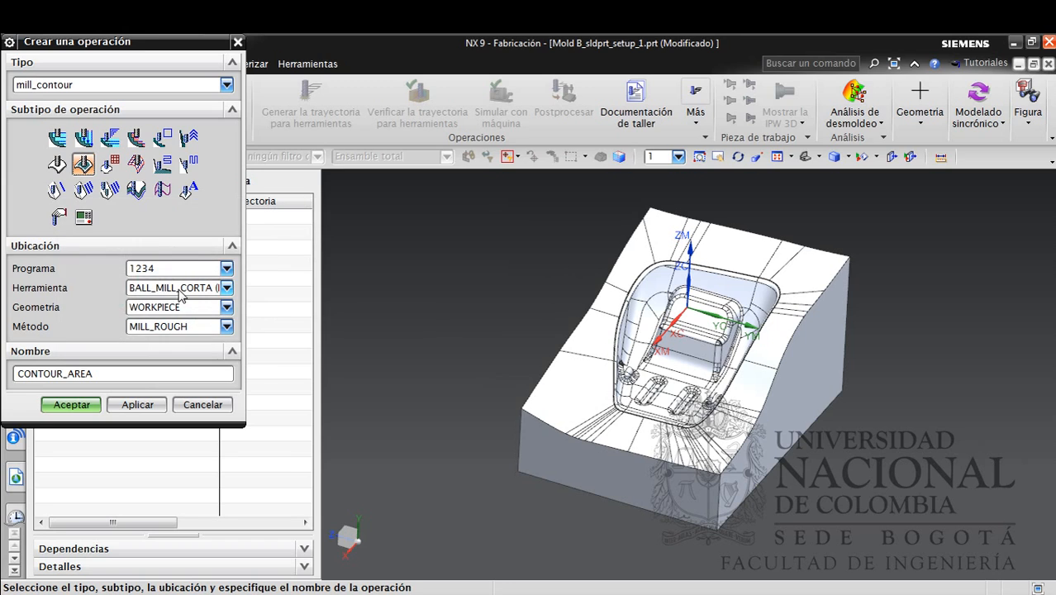
{"action": "left_click", "coordinate": [180, 296]}
{"action": "left_click", "coordinate": [179, 291]}
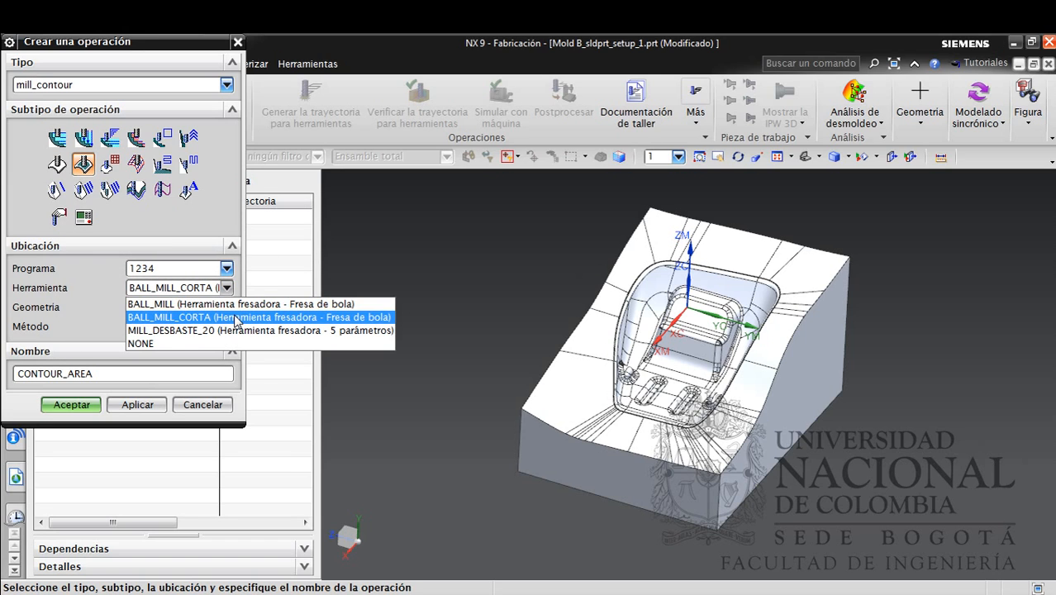
{"action": "left_click", "coordinate": [237, 319]}
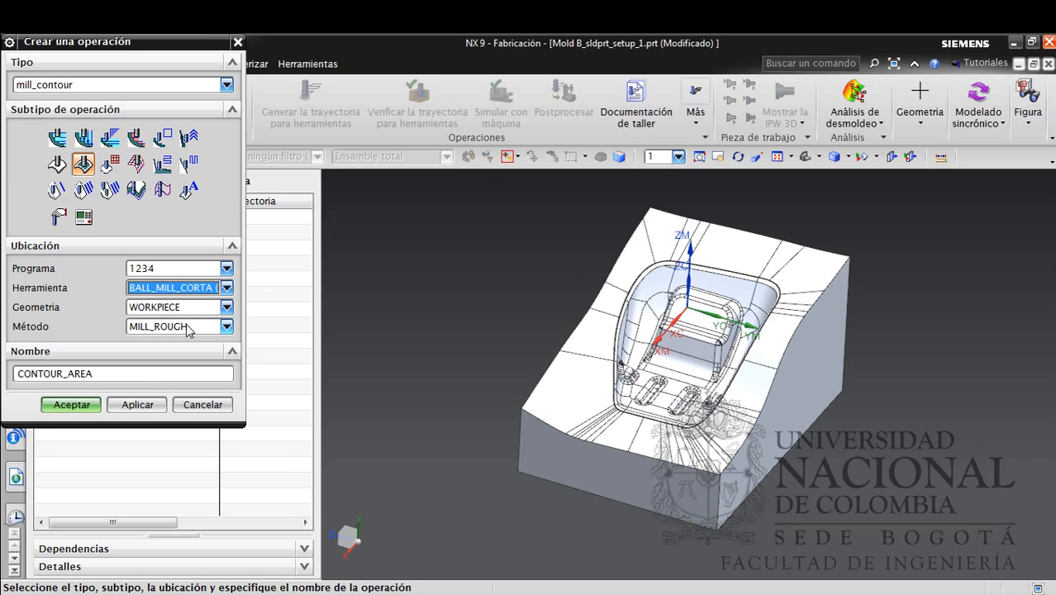
{"action": "left_click", "coordinate": [188, 327]}
{"action": "left_click", "coordinate": [192, 328]}
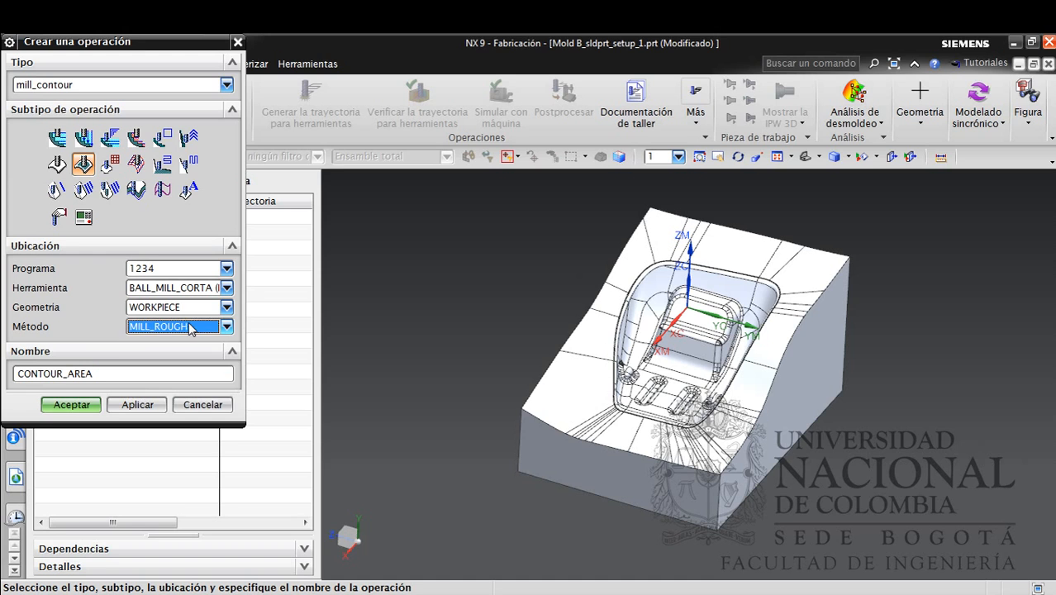
{"action": "left_click", "coordinate": [72, 401]}
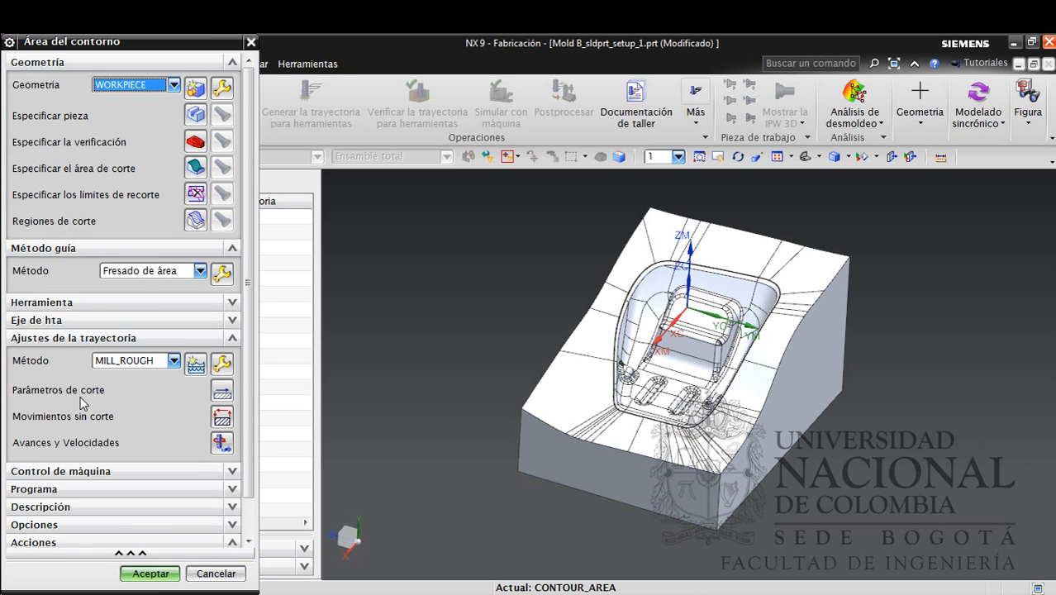
Specify the mold's solid body as the part and its upper contoured surface and cavity as the cut area, using tangent faces
{"action": "left_click", "coordinate": [197, 115]}
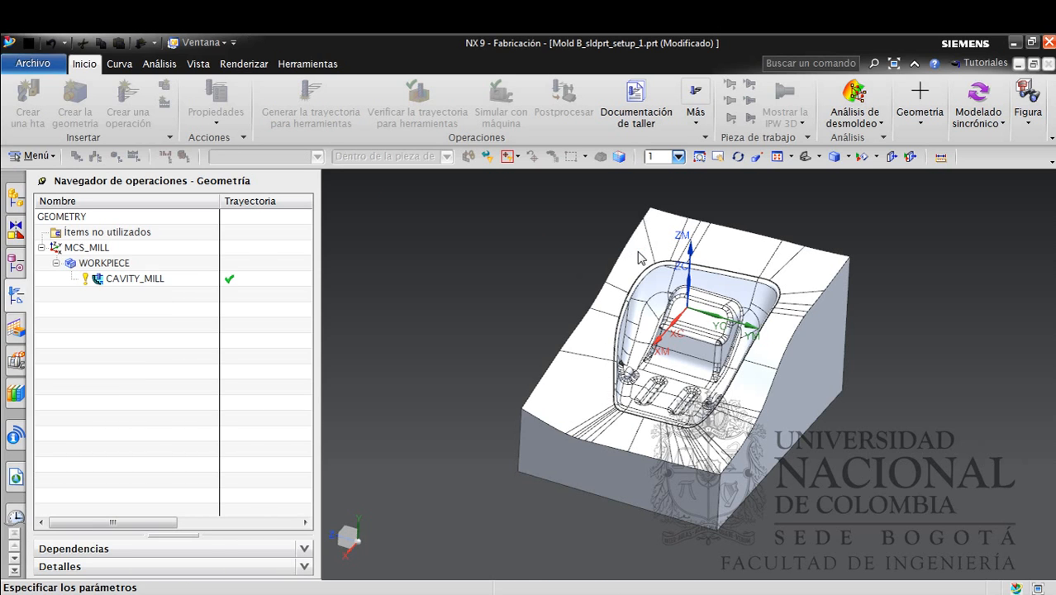
{"action": "left_click", "coordinate": [137, 300]}
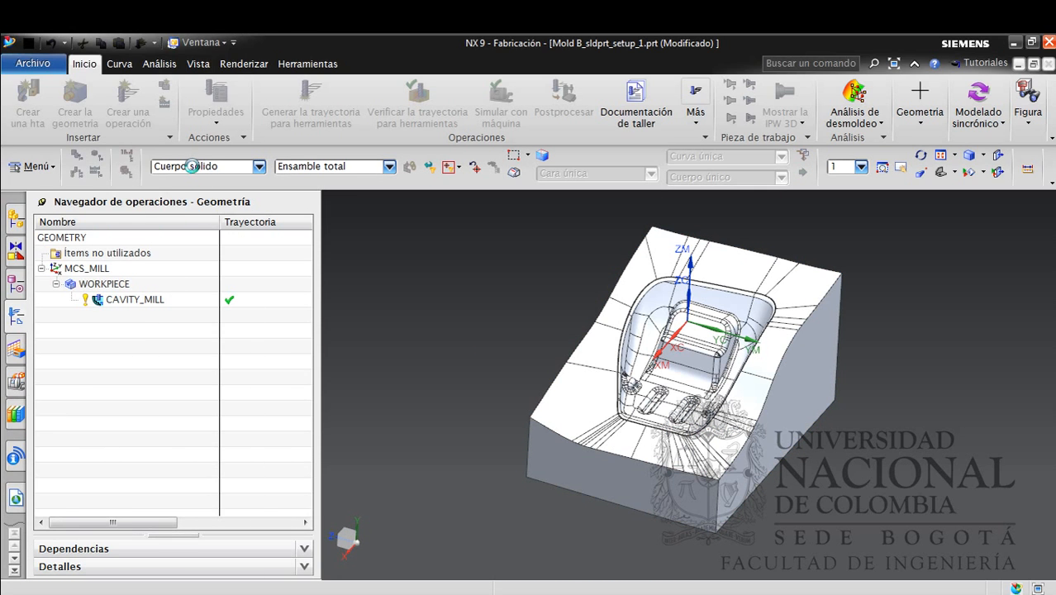
{"action": "left_click", "coordinate": [198, 168]}
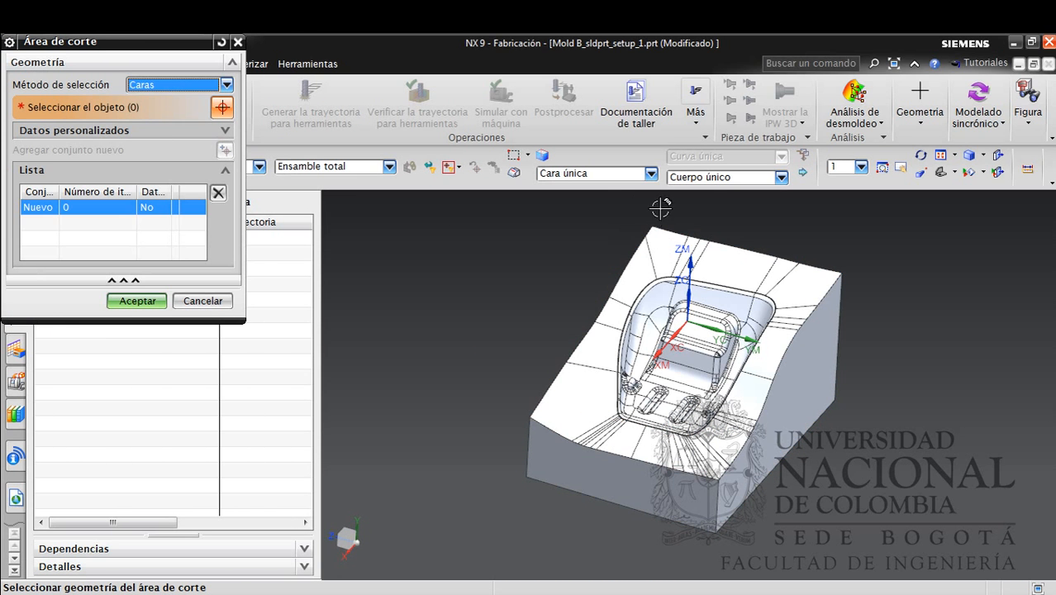
{"action": "left_click", "coordinate": [636, 174]}
{"action": "left_click", "coordinate": [630, 205]}
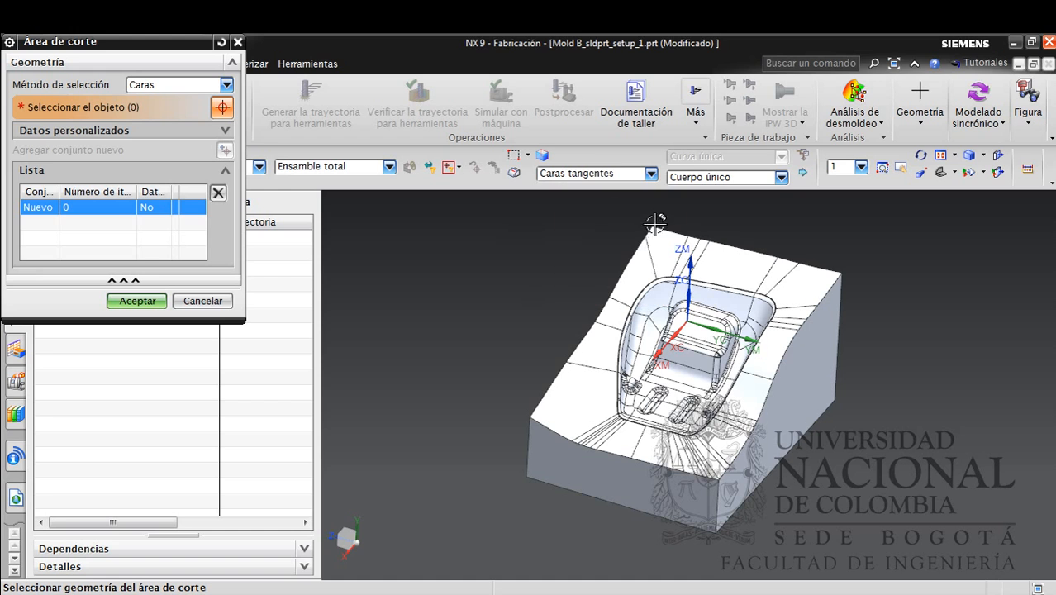
{"action": "left_click", "coordinate": [660, 237]}
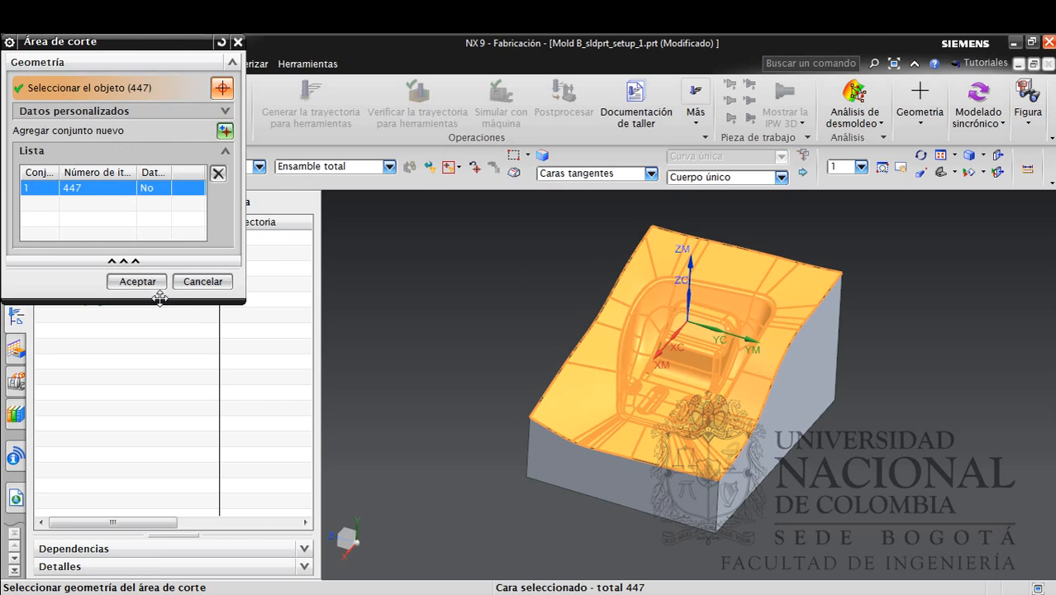
{"action": "left_click", "coordinate": [153, 282]}
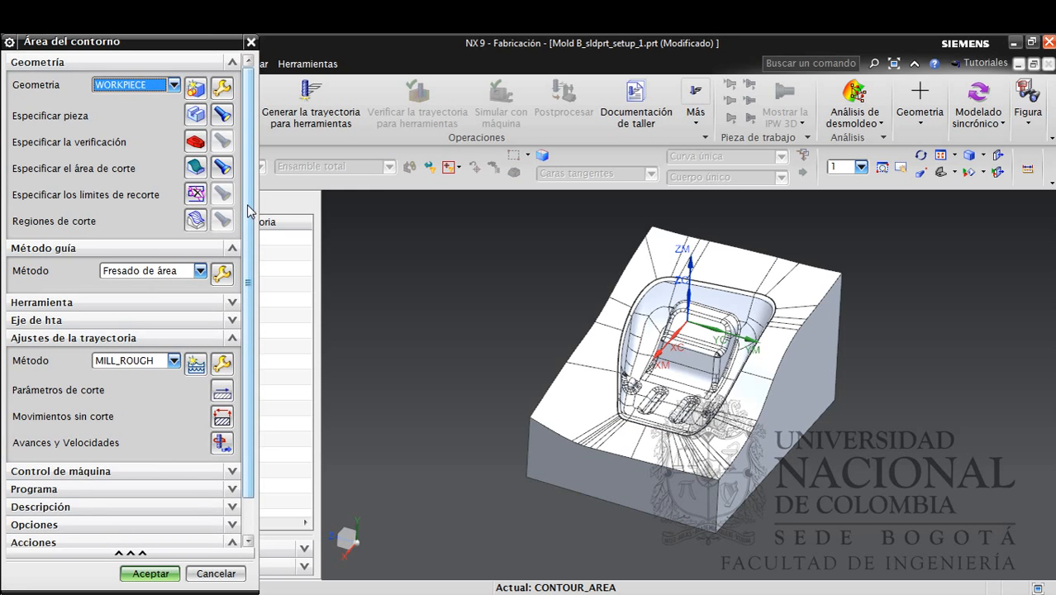
Enable collision checking of the tool and holder in the contour area operation's containment cutting parameters
{"action": "scroll", "coordinate": [248, 210], "scroll_direction": "down", "scroll_amount": 1}
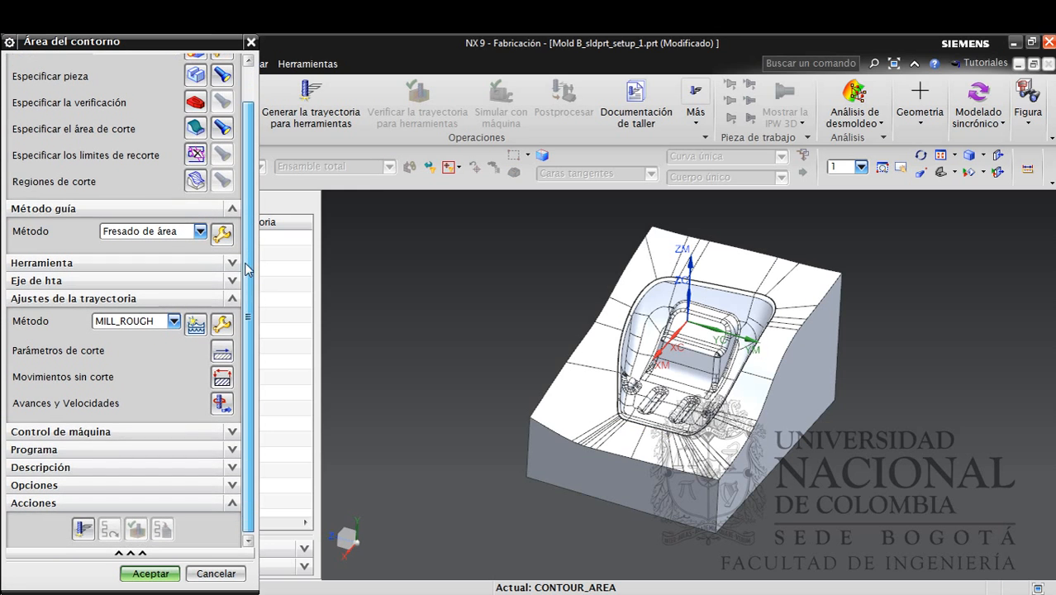
{"action": "left_click", "coordinate": [222, 353]}
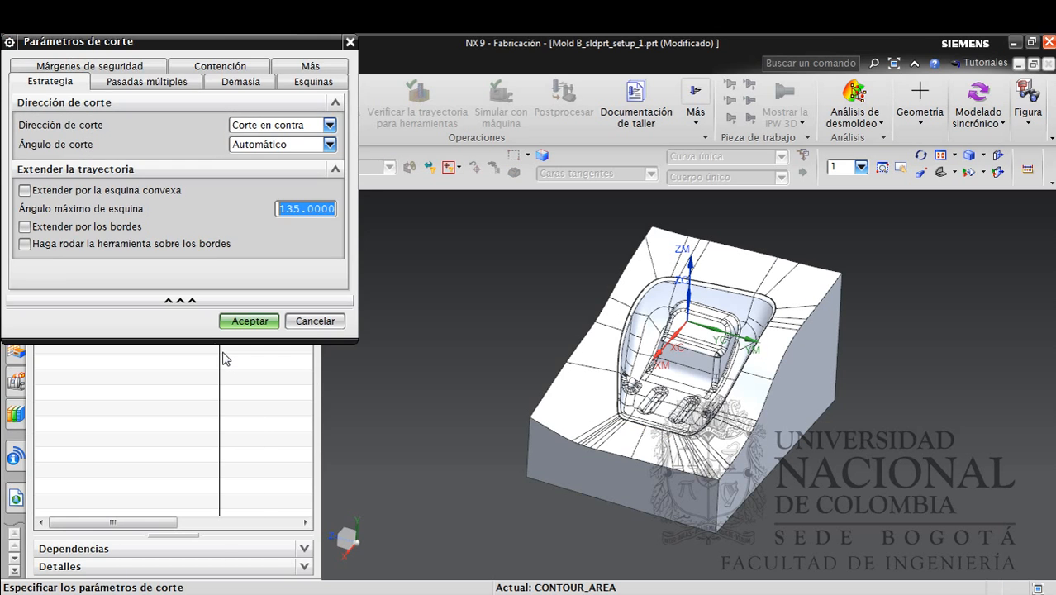
{"action": "left_click", "coordinate": [189, 65]}
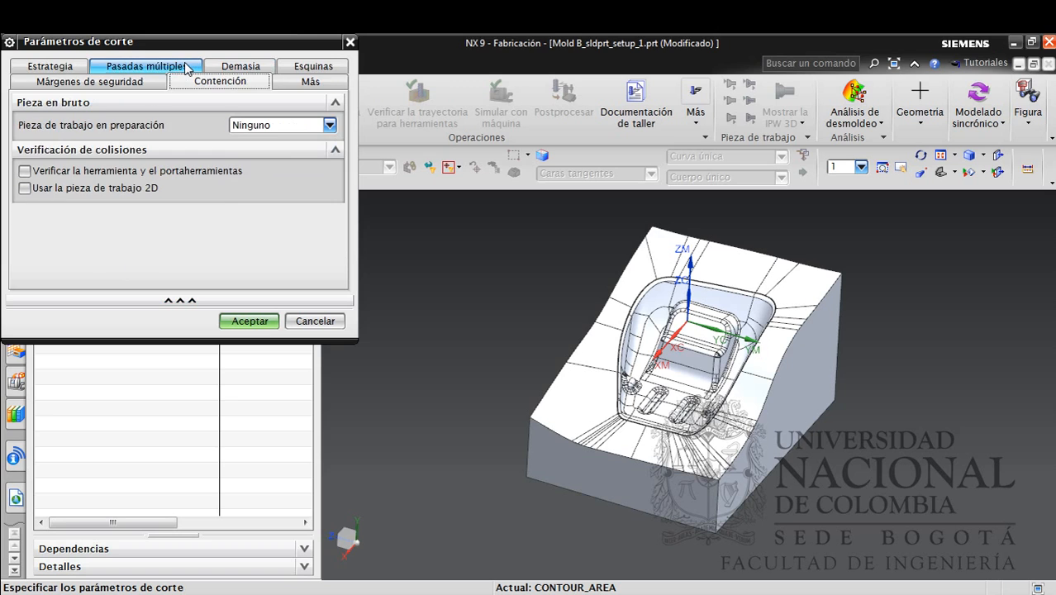
{"action": "left_click", "coordinate": [83, 172]}
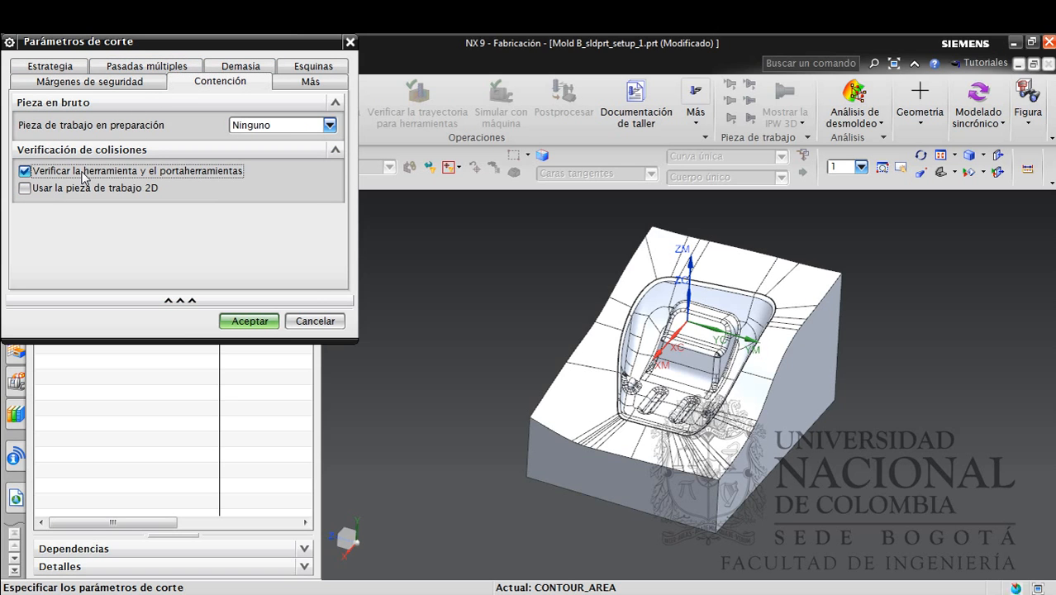
{"action": "left_click", "coordinate": [249, 320]}
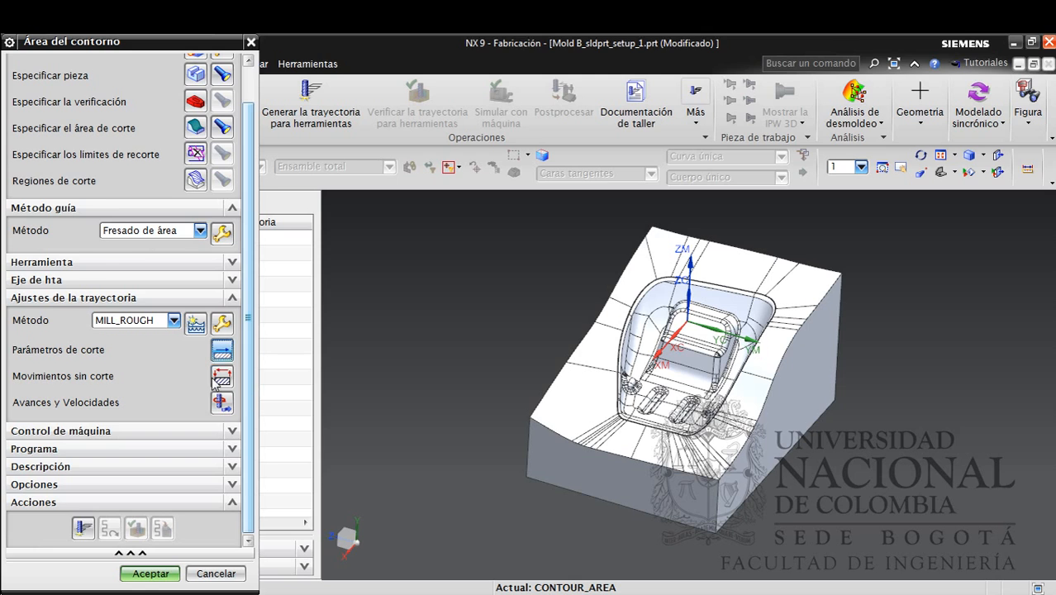
Set the contour area operation's surface speed to 200 and feed per tooth to 0.15, calculate the feeds and speeds, and accept
{"action": "left_click", "coordinate": [221, 402]}
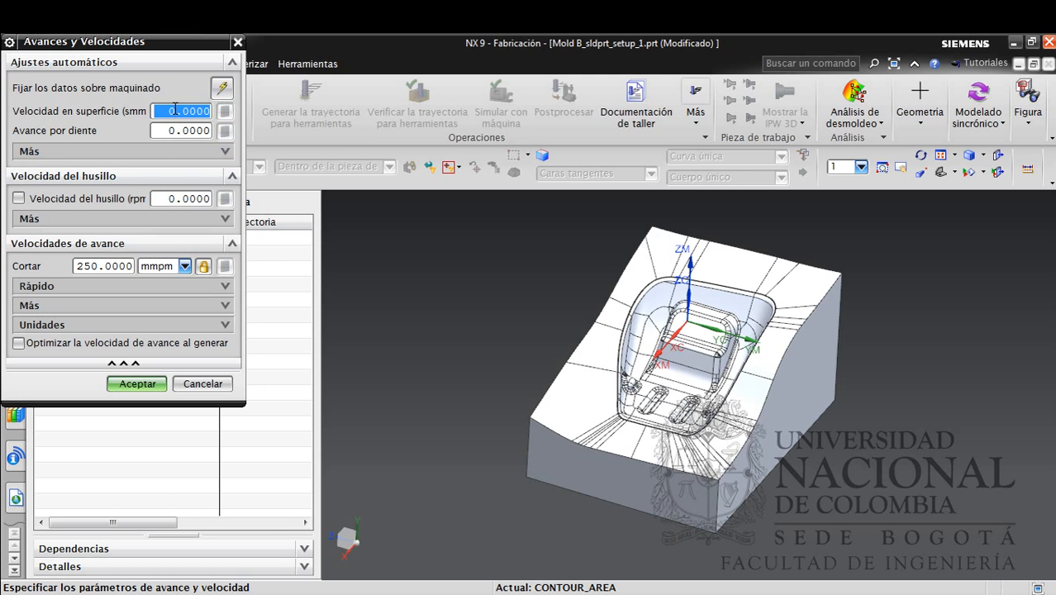
{"action": "left_click", "coordinate": [175, 110]}
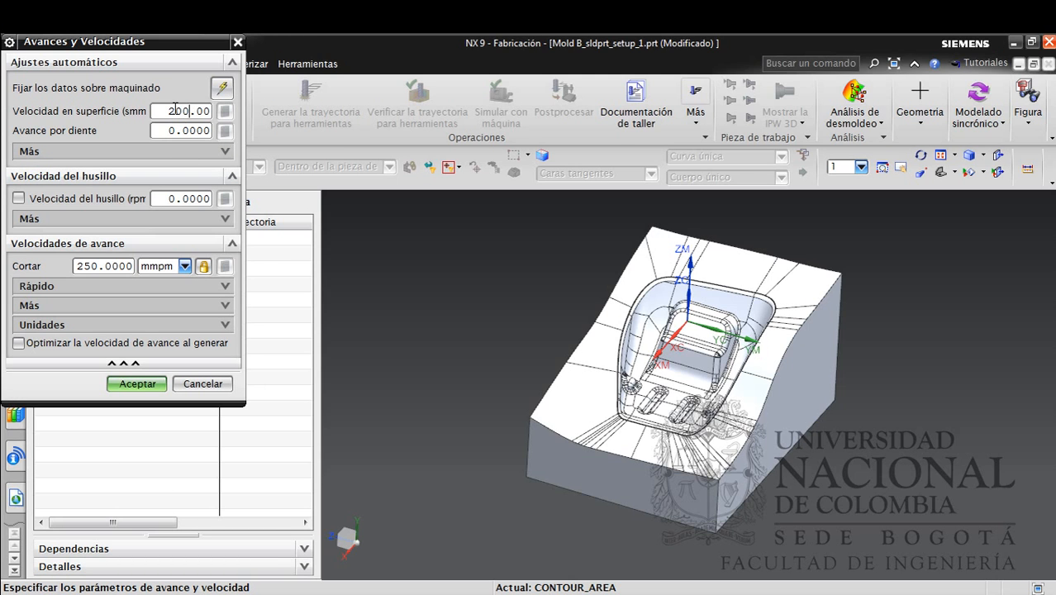
{"action": "type", "text": "200"}
{"action": "key", "text": "Tab"}
{"action": "type", "text": "0.15"}
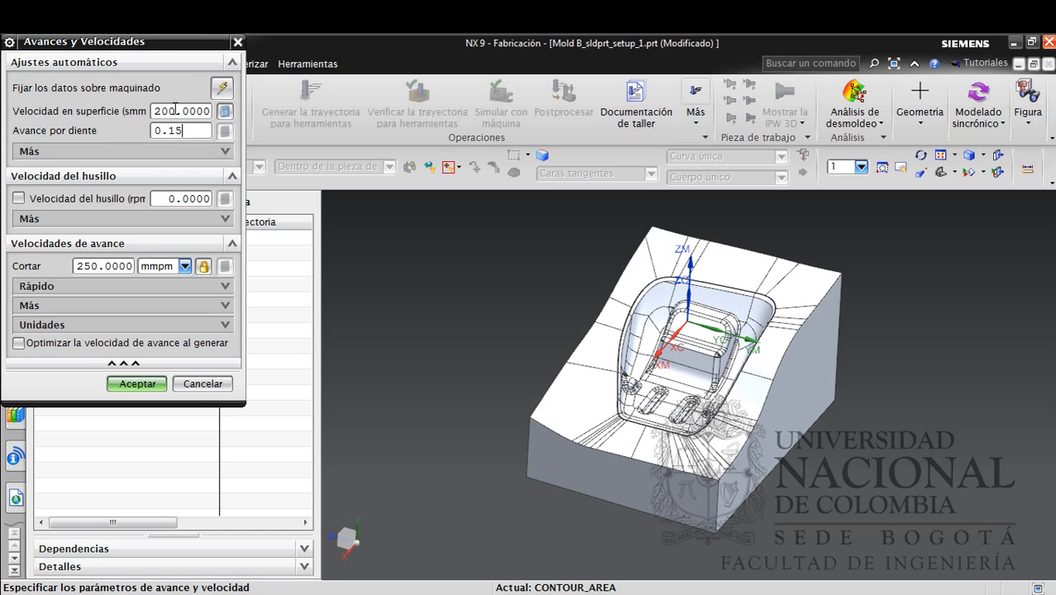
{"action": "key", "text": "Return"}
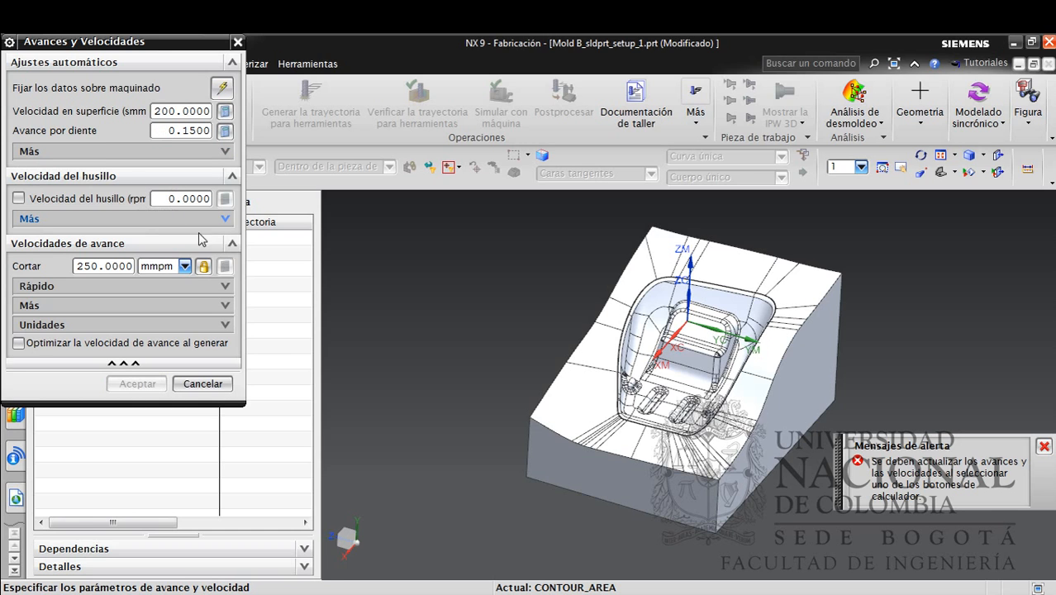
{"action": "left_click", "coordinate": [224, 130]}
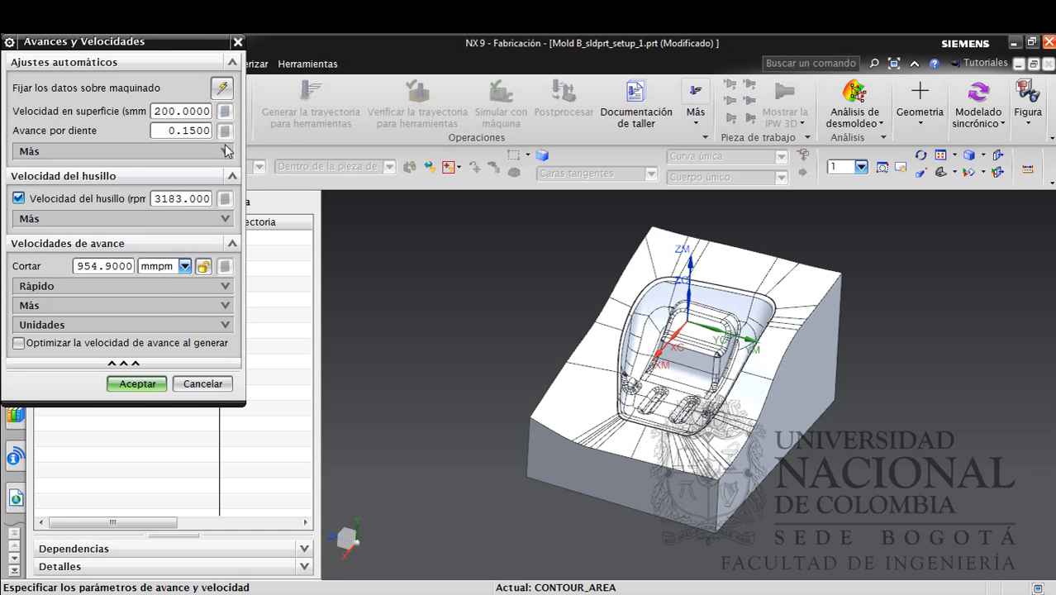
{"action": "left_click", "coordinate": [137, 385]}
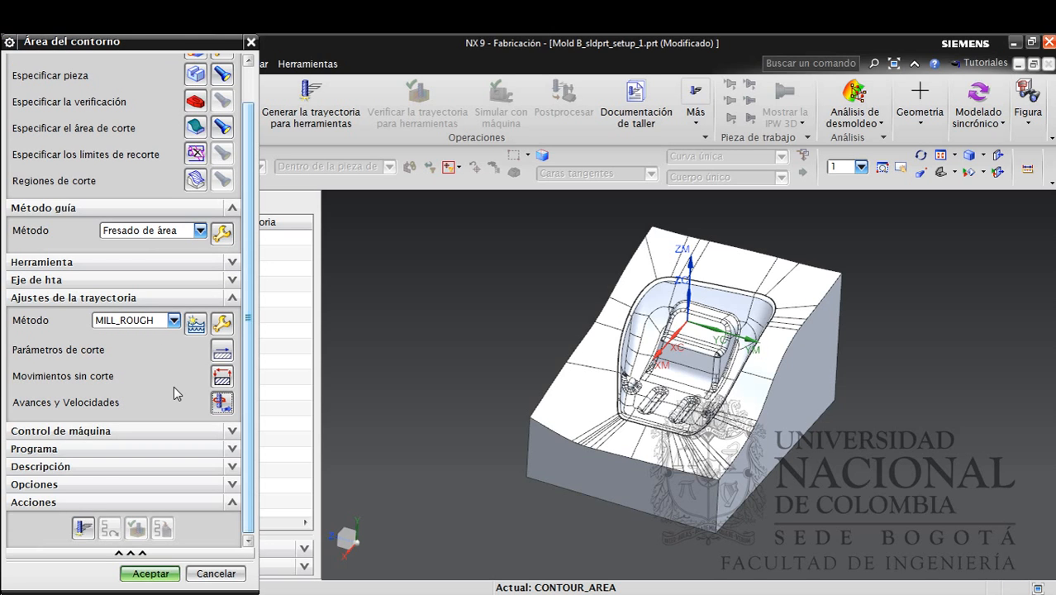
Keep the steep cut levels at Constante and set the area milling slope containment method to Con pendiente y sin pendiente
{"action": "left_click", "coordinate": [221, 233]}
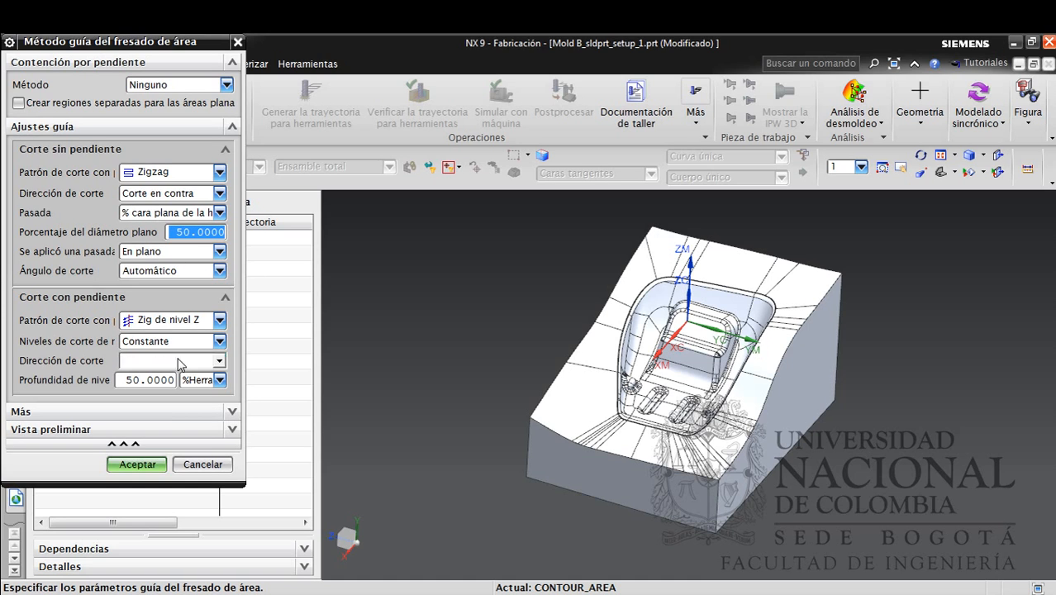
{"action": "left_click", "coordinate": [167, 348]}
{"action": "left_click", "coordinate": [168, 356]}
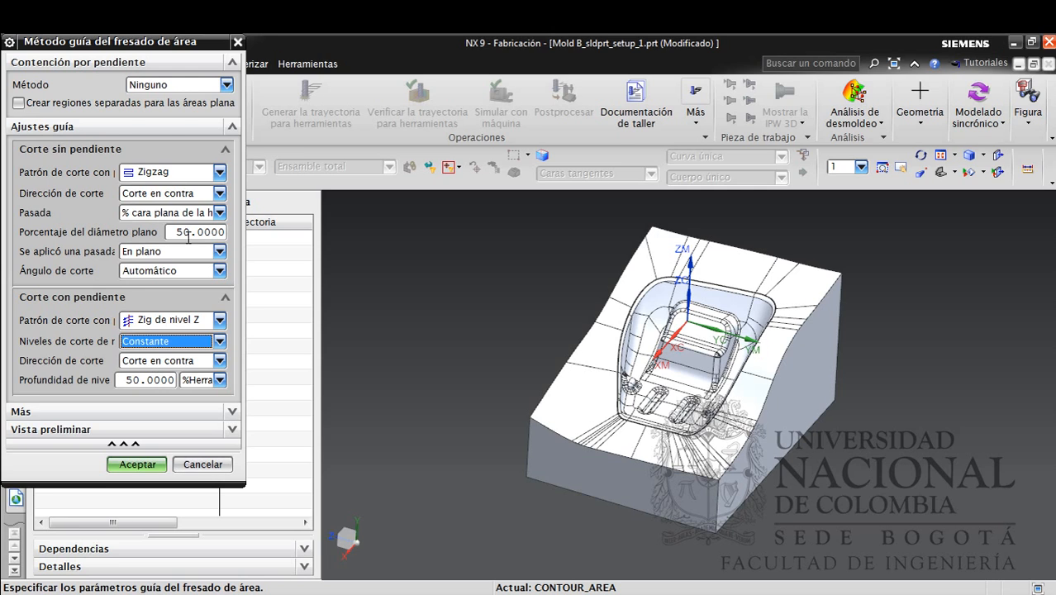
{"action": "left_click", "coordinate": [176, 86]}
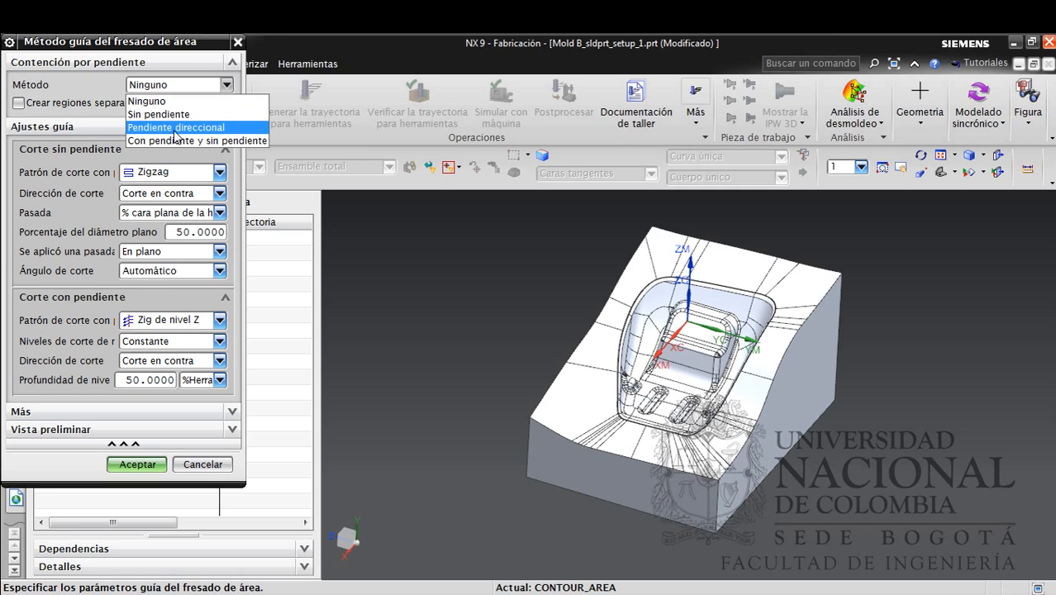
{"action": "left_click", "coordinate": [176, 142]}
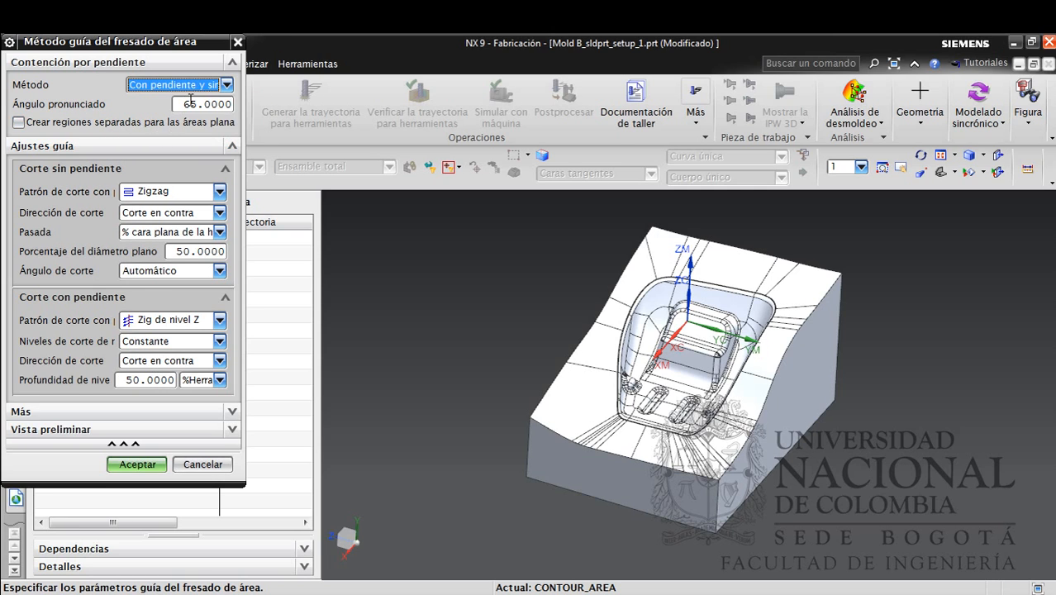
Set the area milling steep angle to 10 and enable creating separate regions for flat areas
{"action": "left_click_drag", "start_coordinate": [199, 105], "coordinate": [183, 104]}
{"action": "type", "text": "10"}
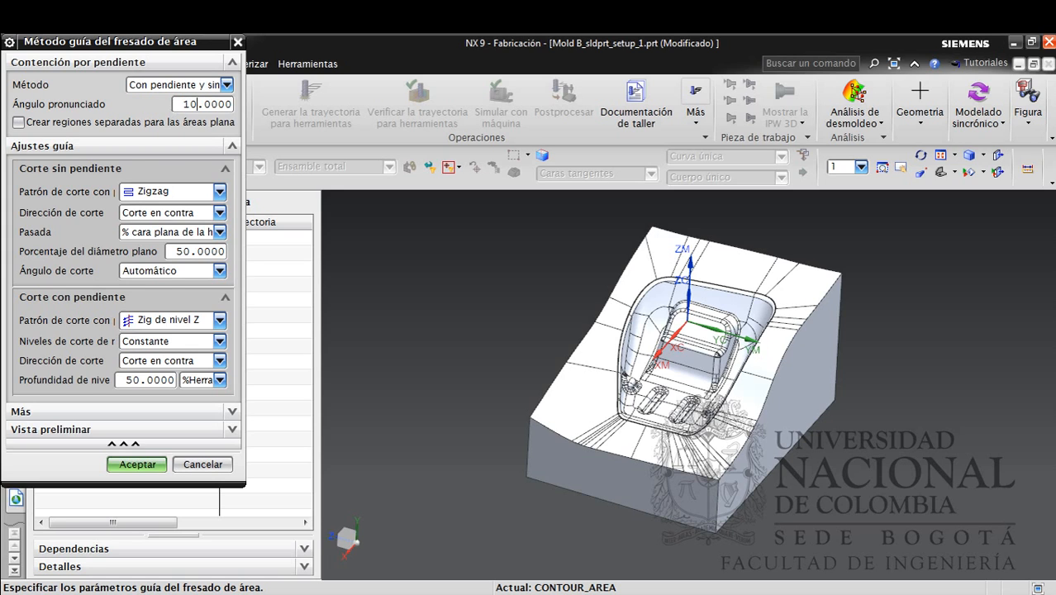
{"action": "left_click", "coordinate": [62, 123]}
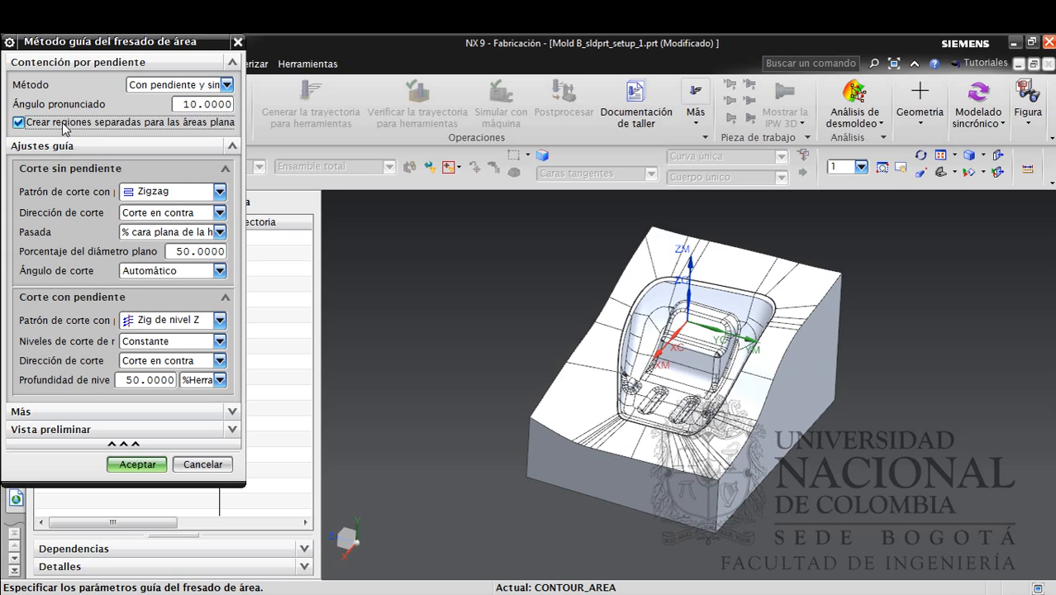
Set the steep cut pattern to Zigzag de nivel Z with a depth per cut of 10 % of the tool, and accept the drive method
{"action": "left_click", "coordinate": [196, 320]}
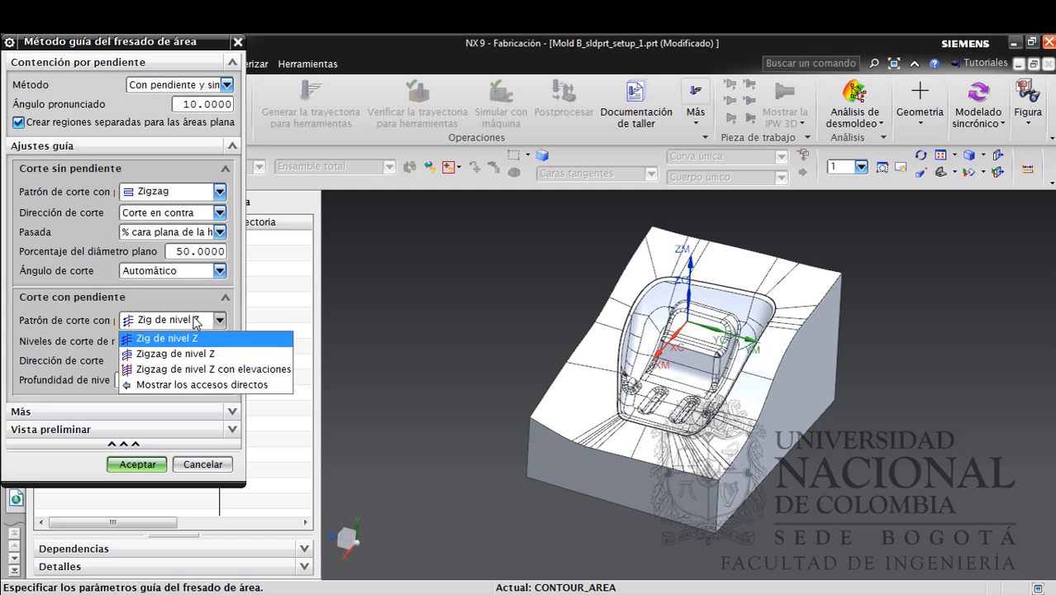
{"action": "left_click", "coordinate": [196, 356]}
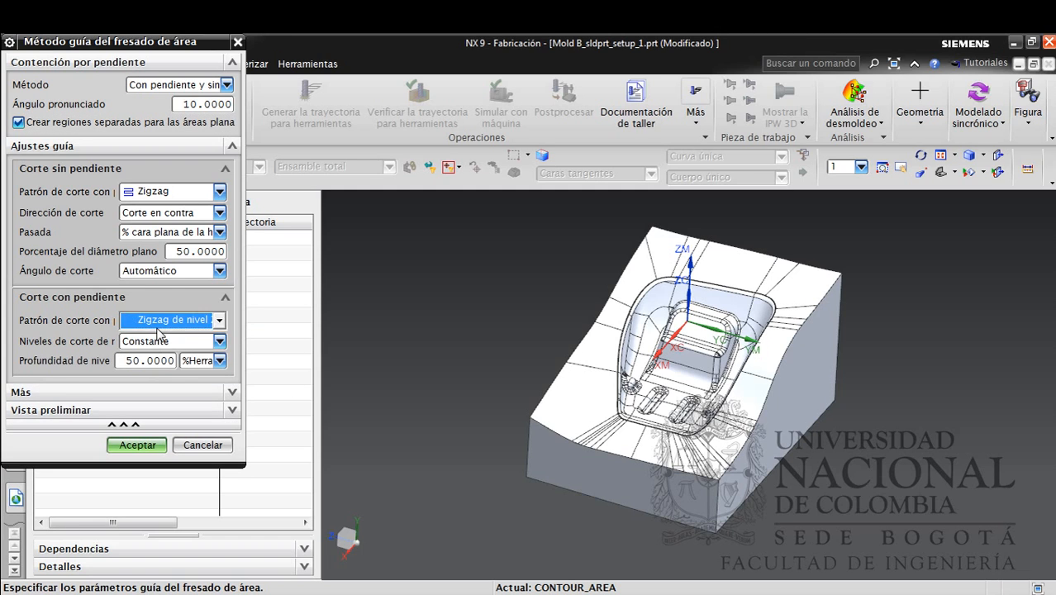
{"action": "left_click", "coordinate": [162, 324]}
{"action": "left_click", "coordinate": [161, 327]}
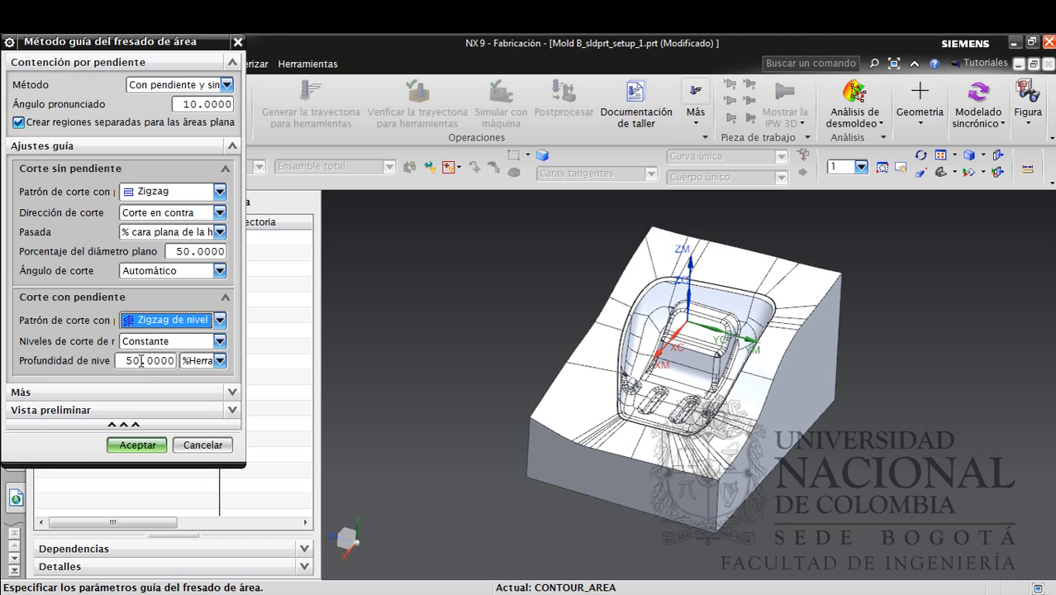
{"action": "left_click_drag", "start_coordinate": [131, 360], "coordinate": [123, 362]}
{"action": "type", "text": "1"}
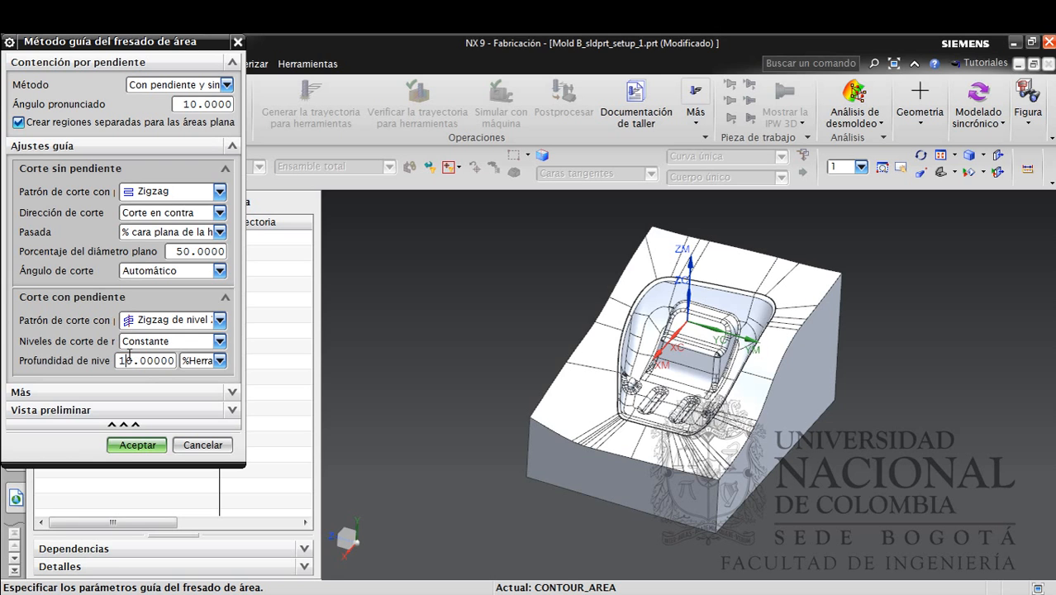
{"action": "left_click", "coordinate": [137, 446]}
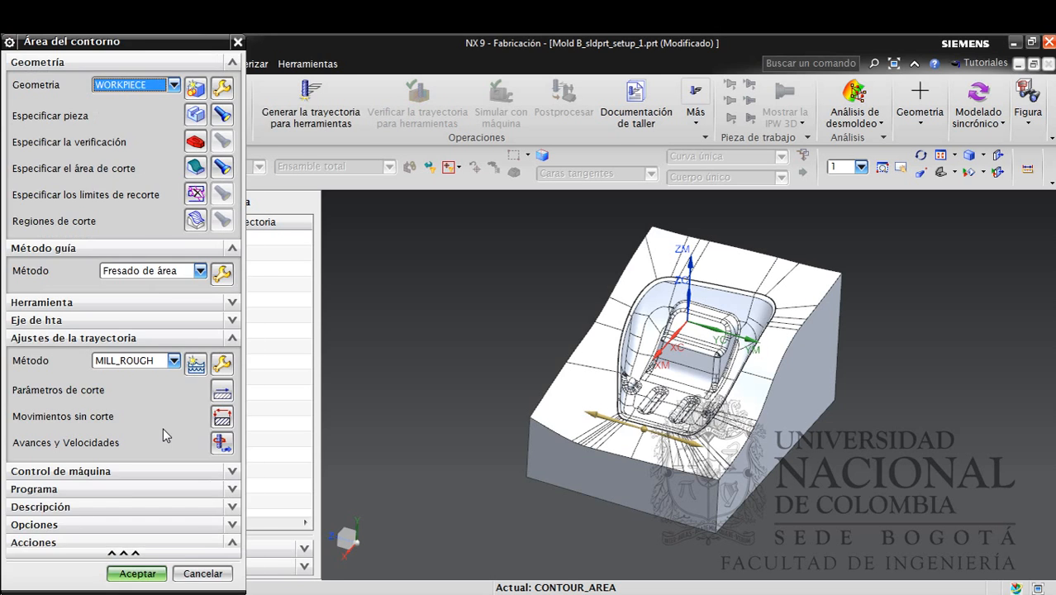
Create the contour area operation's cut region list from Operación, keeping the slope containment method at Con pendiente y sin pendiente
{"action": "left_click", "coordinate": [195, 219]}
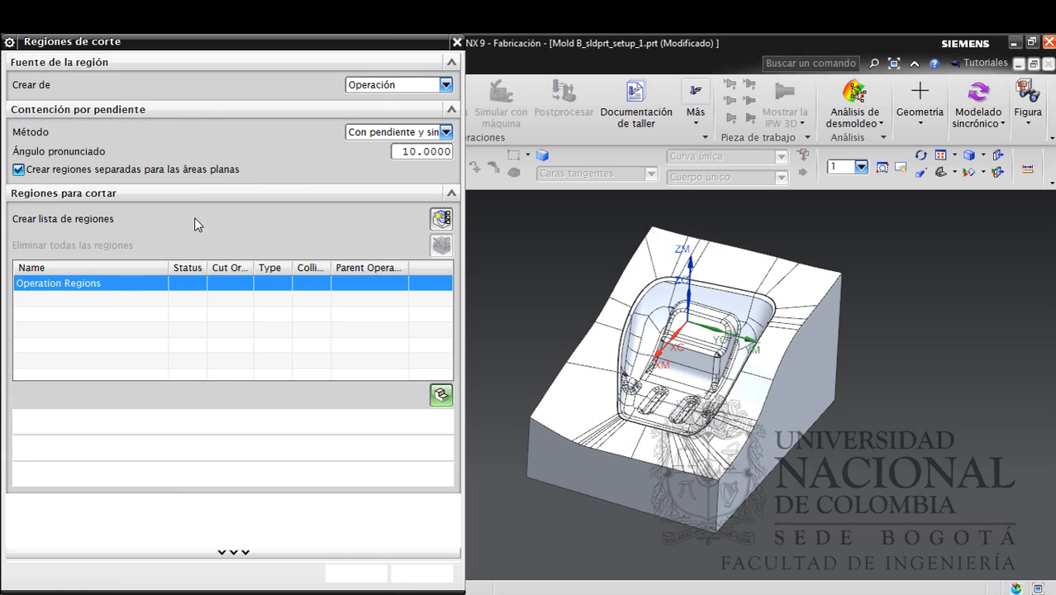
{"action": "left_click", "coordinate": [410, 153]}
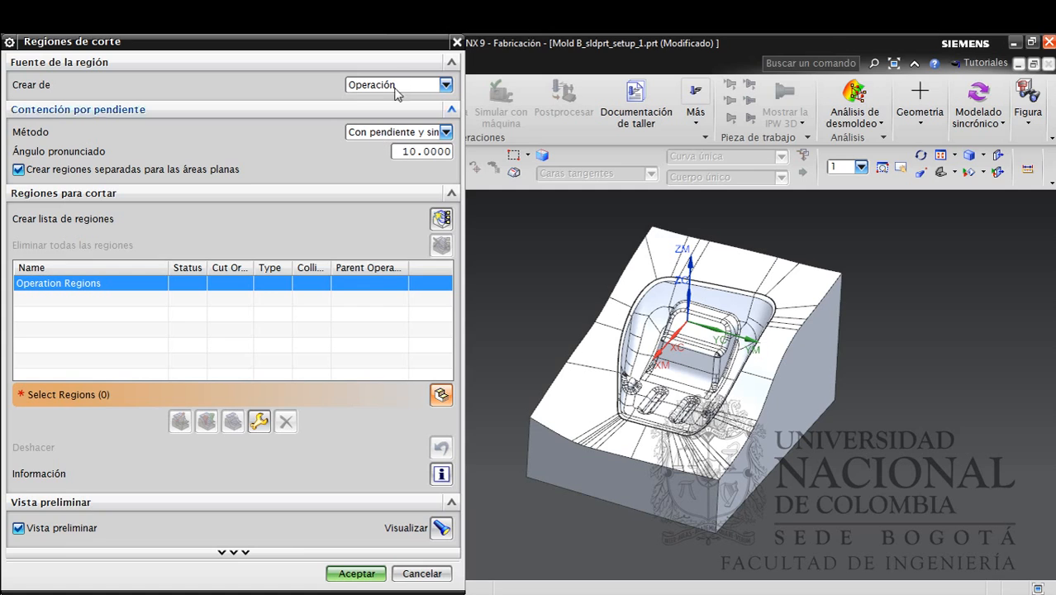
{"action": "left_click", "coordinate": [391, 138]}
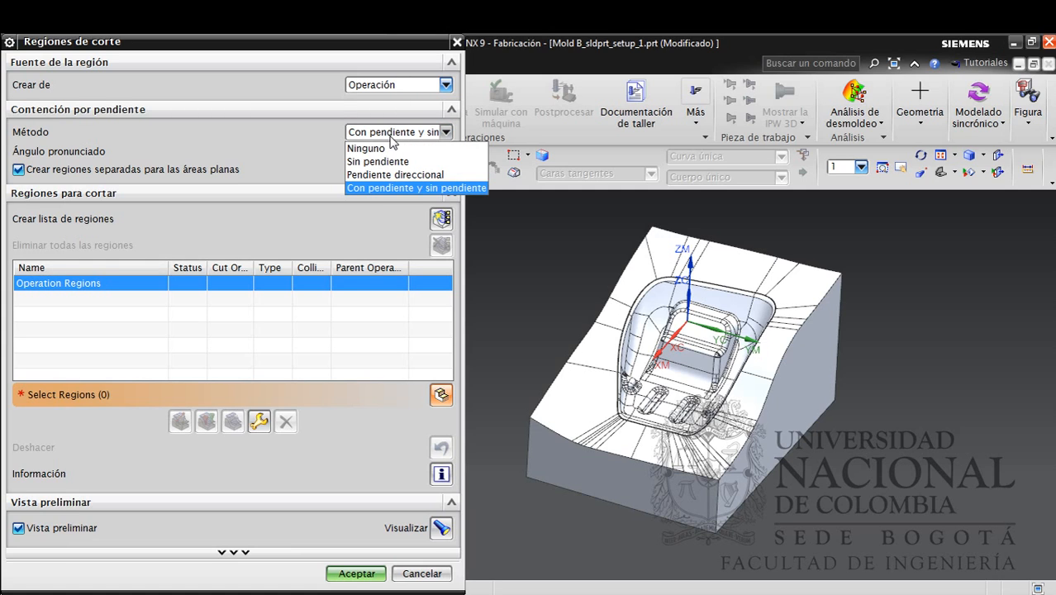
{"action": "left_click", "coordinate": [377, 189]}
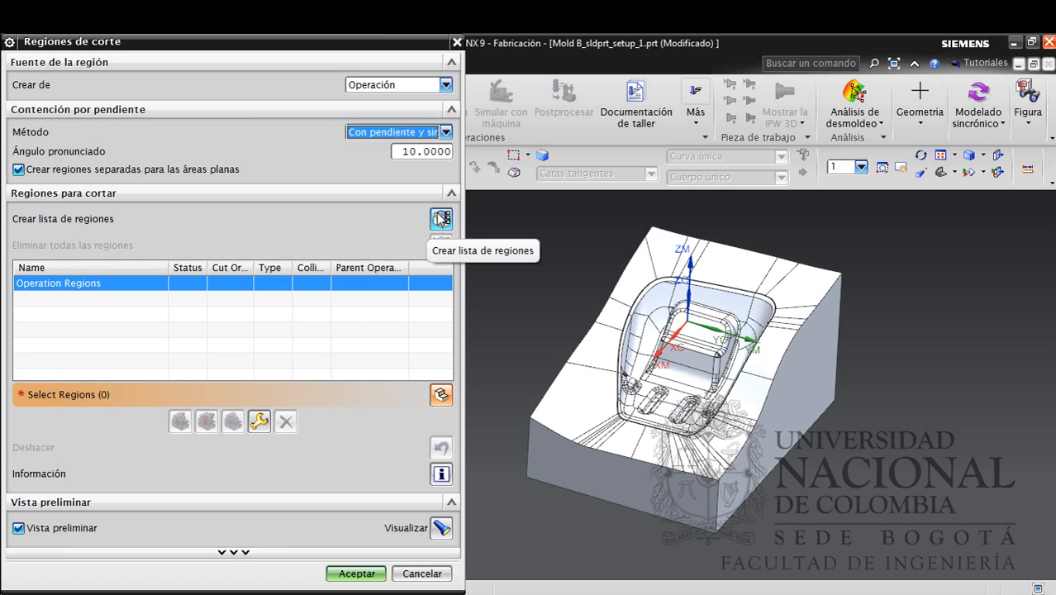
{"action": "left_click", "coordinate": [441, 219]}
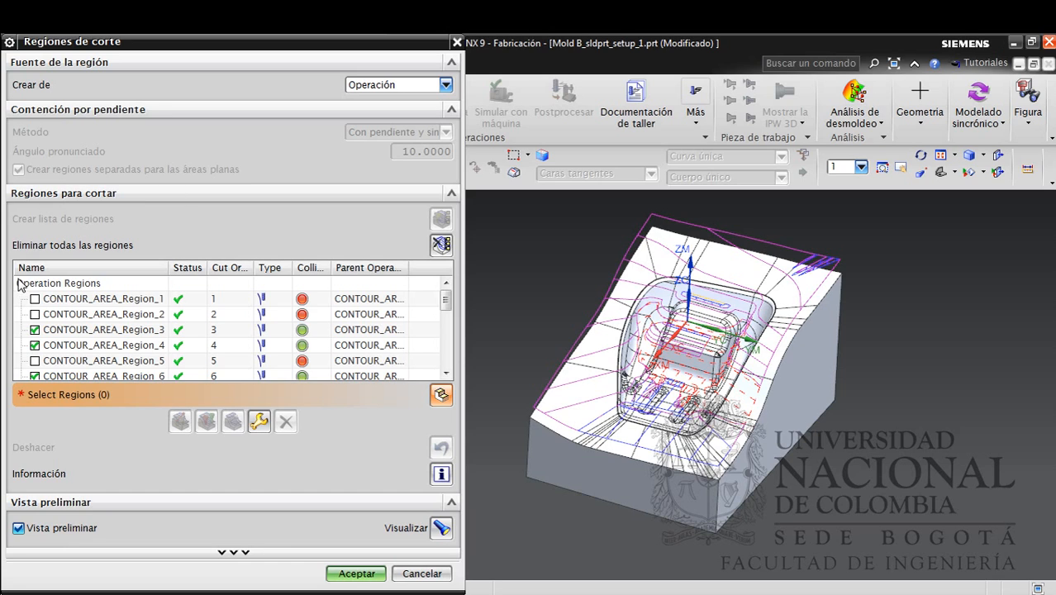
Examine each contour area cut region in the list, checking its location on the mold, its type and its collision status
{"action": "left_click", "coordinate": [147, 298]}
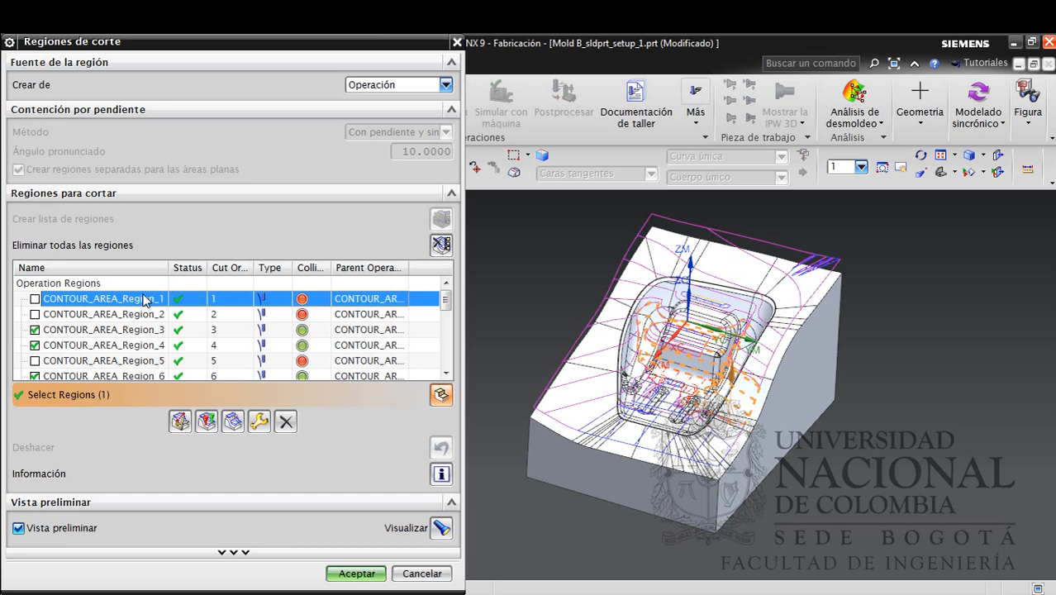
{"action": "key", "text": "Down"}
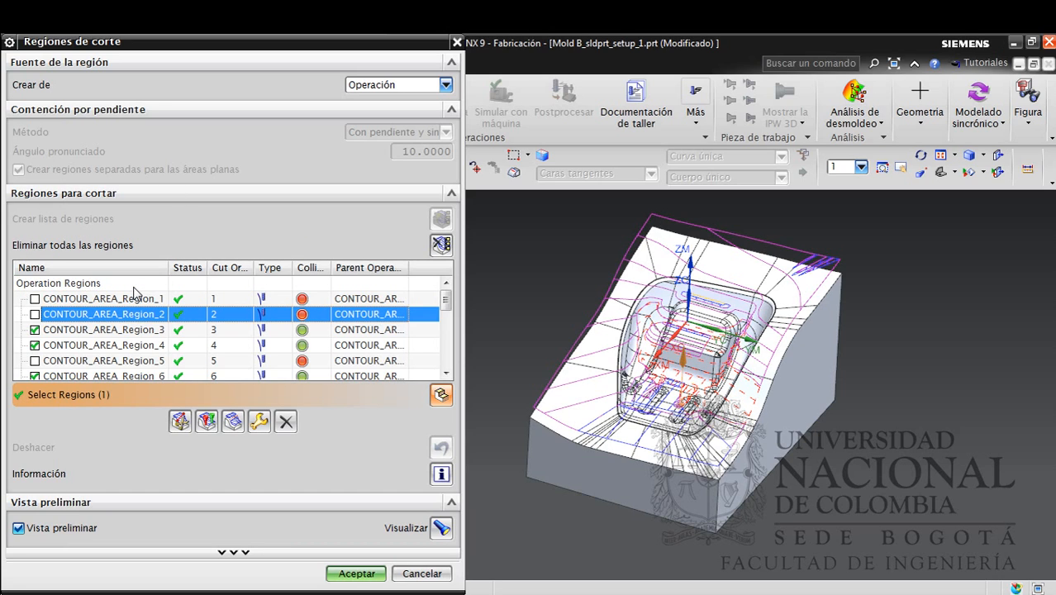
{"action": "key", "text": "Down"}
{"action": "key", "text": "Down"}
{"action": "key", "text": "Down"}
{"action": "key", "text": "Down"}
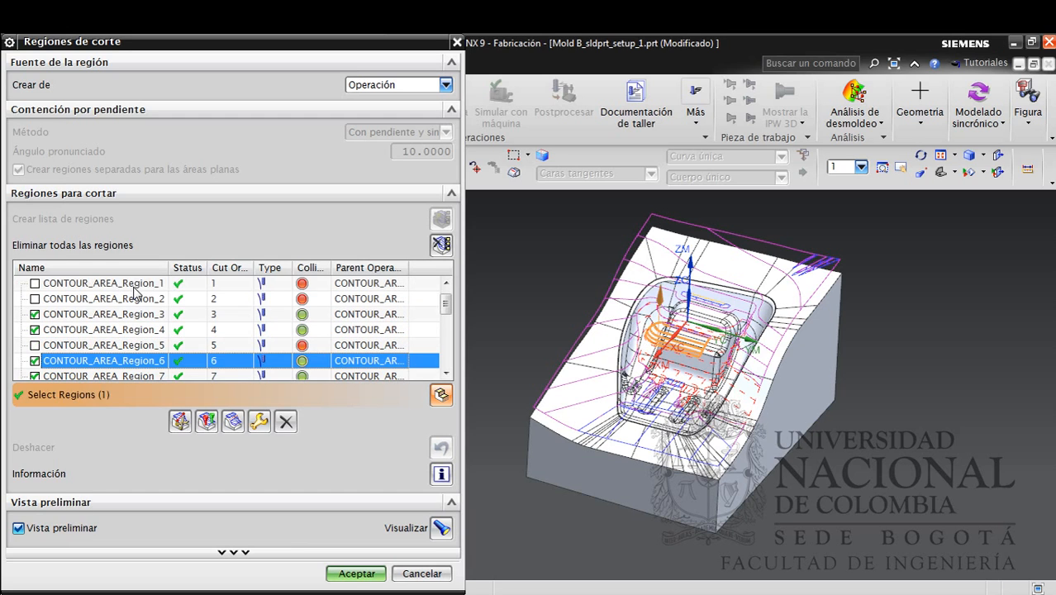
{"action": "key", "text": "Down"}
{"action": "key", "text": "Down"}
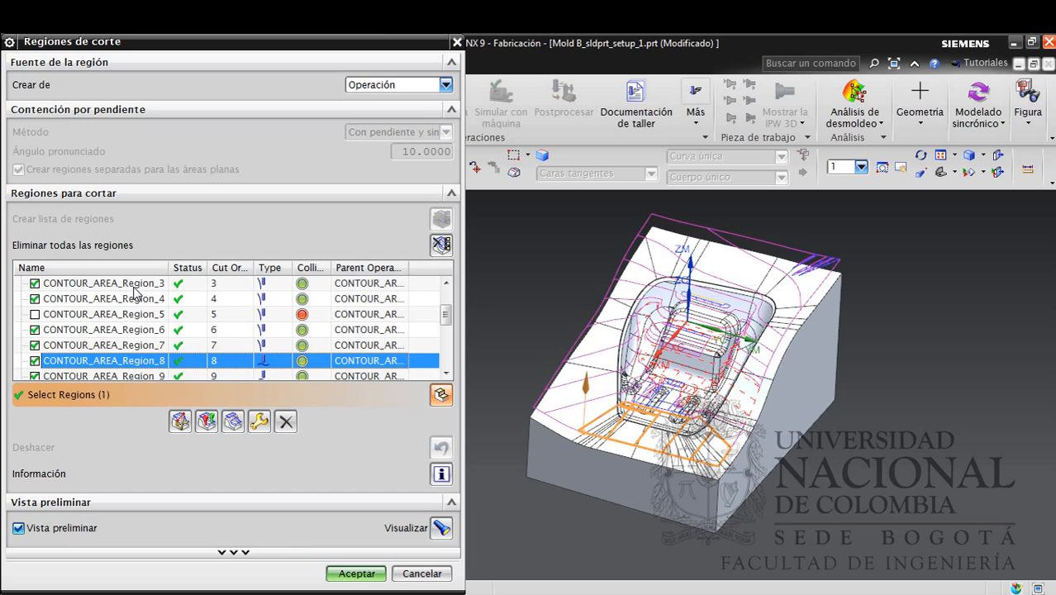
{"action": "key", "text": "Down"}
{"action": "key", "text": "Down"}
{"action": "key", "text": "Down"}
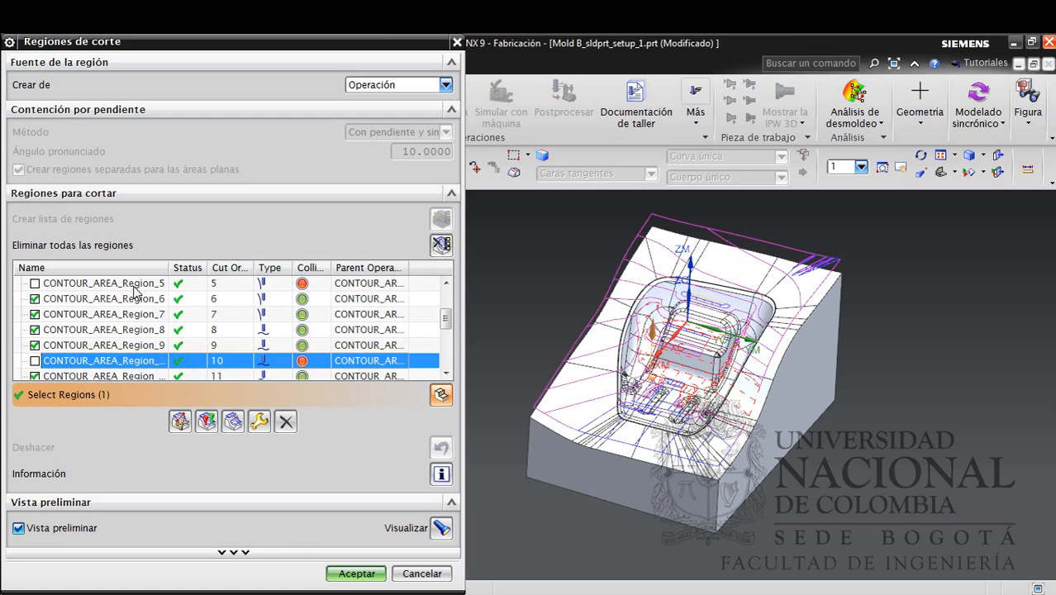
{"action": "key", "text": "Down"}
{"action": "key", "text": "Down"}
{"action": "key", "text": "Down"}
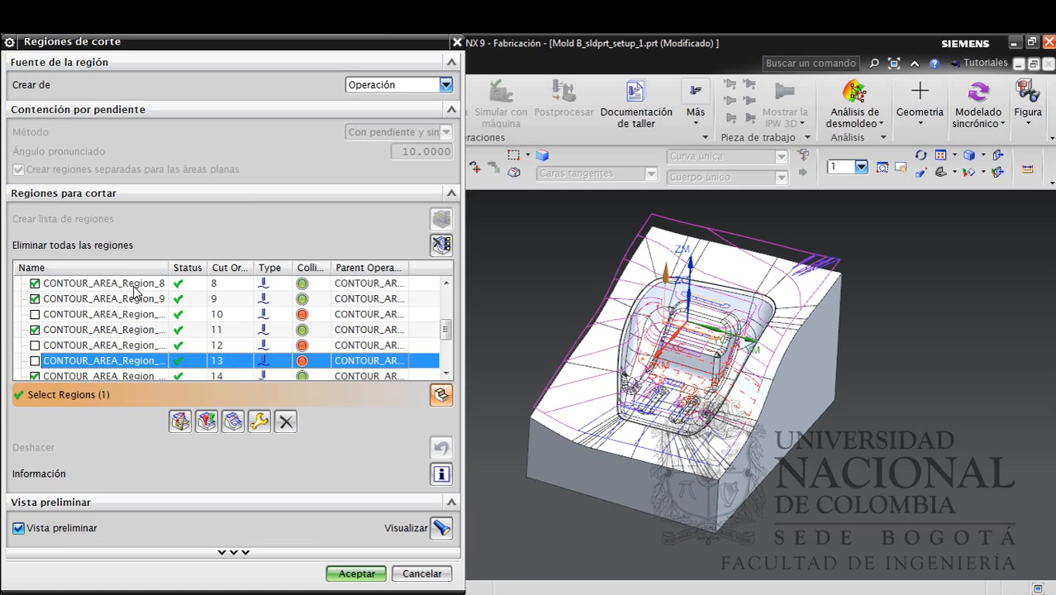
{"action": "key", "text": "Down"}
{"action": "key", "text": "Down"}
{"action": "key", "text": "Down"}
{"action": "key", "text": "Down"}
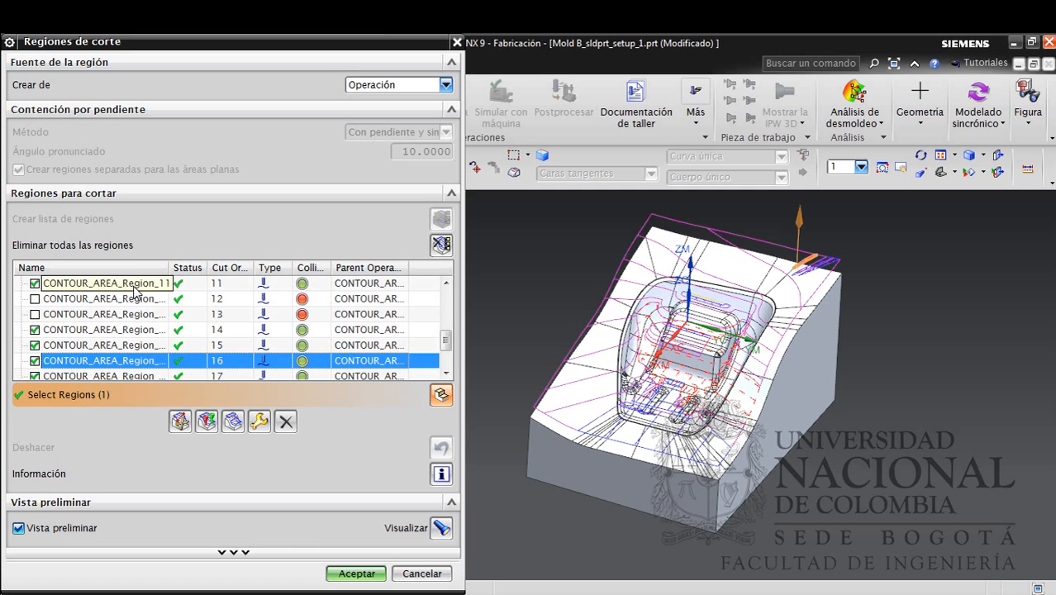
{"action": "key", "text": "Down"}
{"action": "key", "text": "Down"}
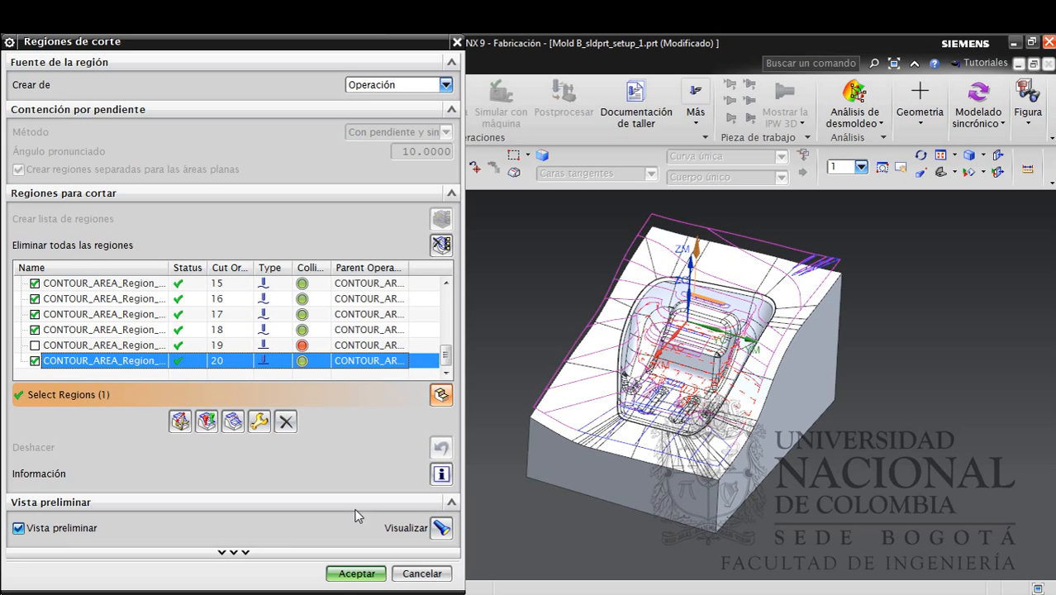
Confirm the cut regions, generate the contour area operation's toolpath and accept the operation
{"action": "left_click", "coordinate": [358, 575]}
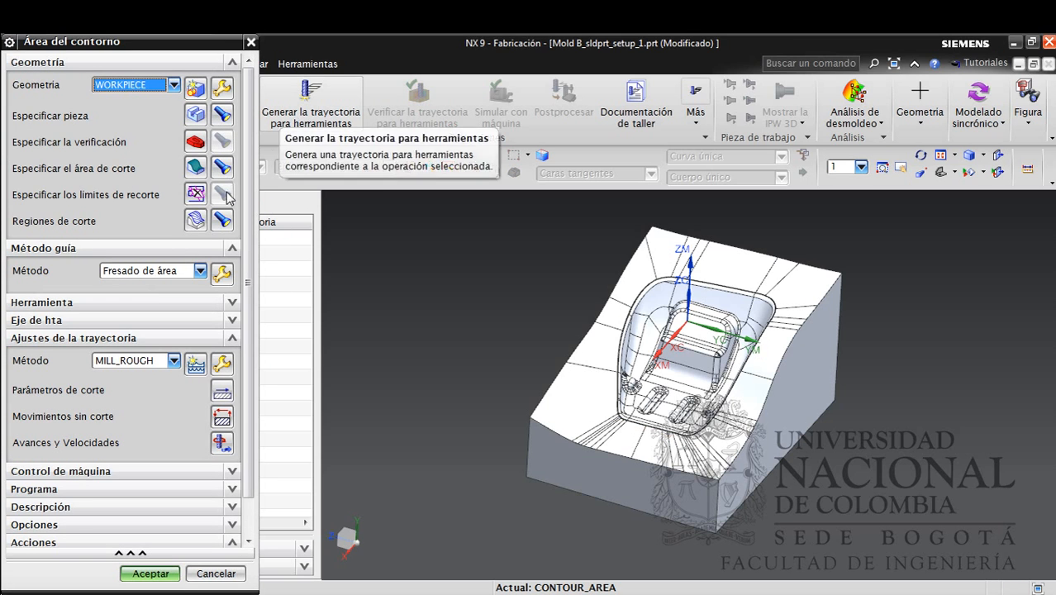
{"action": "scroll", "coordinate": [124, 388], "scroll_direction": "down", "scroll_amount": 1}
{"action": "left_click", "coordinate": [81, 530]}
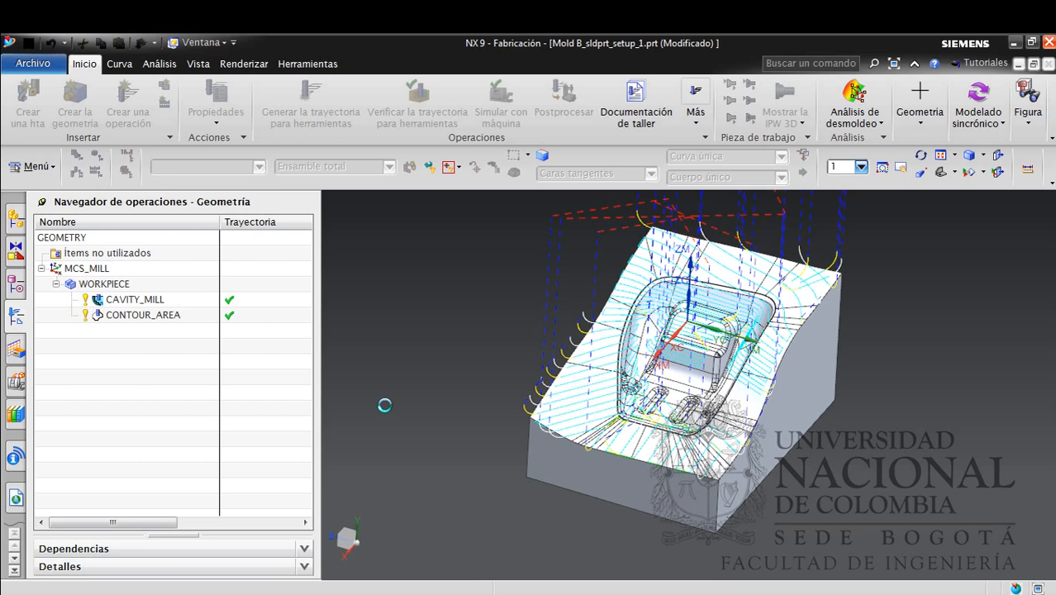
{"action": "left_click", "coordinate": [169, 573]}
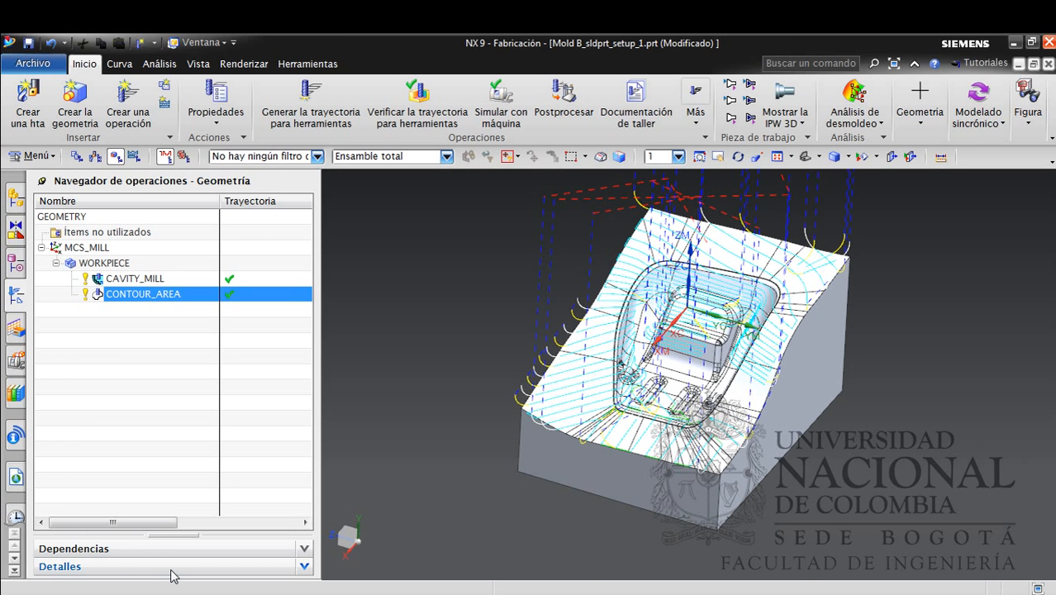
Copy the CONTOUR_AREA operation and paste the copy inside WORKPIECE
{"action": "left_click", "coordinate": [167, 296]}
{"action": "right_click", "coordinate": [167, 296]}
{"action": "left_click", "coordinate": [198, 310]}
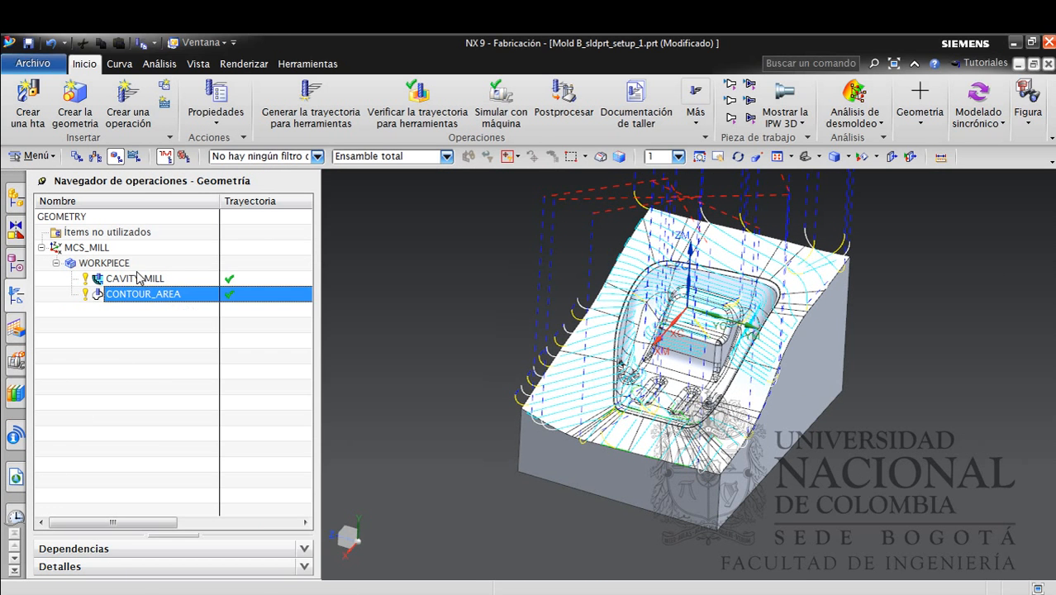
{"action": "left_click", "coordinate": [120, 264]}
{"action": "right_click", "coordinate": [120, 264]}
{"action": "left_click", "coordinate": [192, 337]}
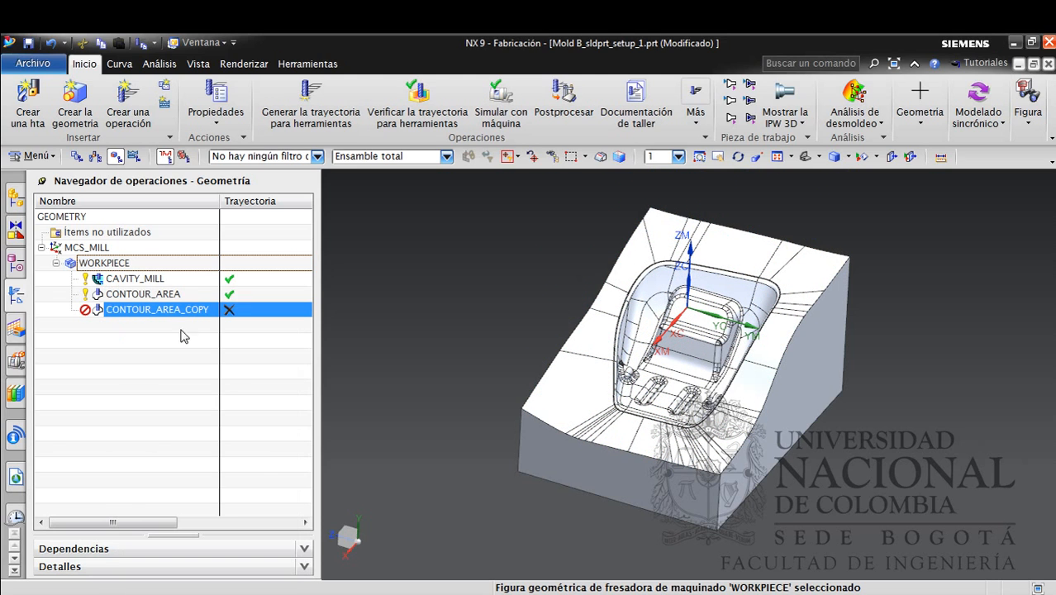
Rename the copied contour area operation as CONTOUR_AREA_INCLINADO
{"action": "left_click", "coordinate": [145, 311]}
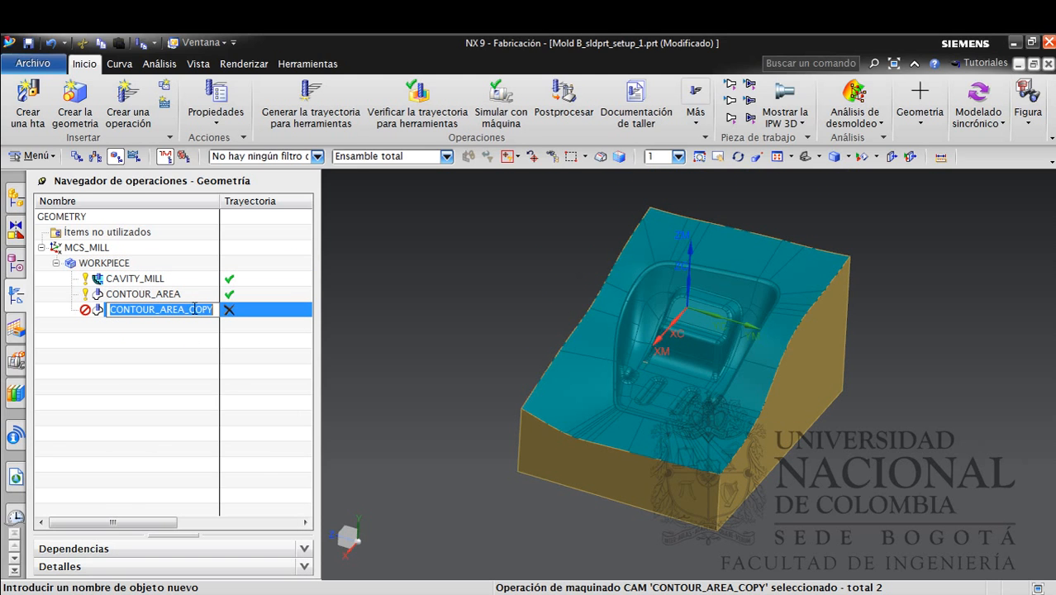
{"action": "left_click", "coordinate": [215, 307]}
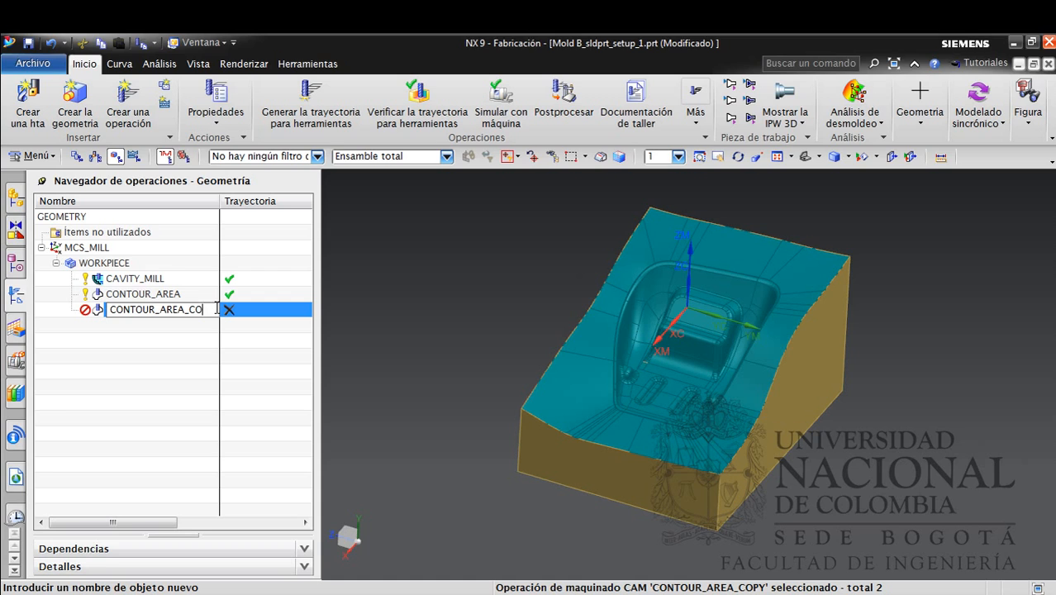
{"action": "type", "text": "INCLINADO"}
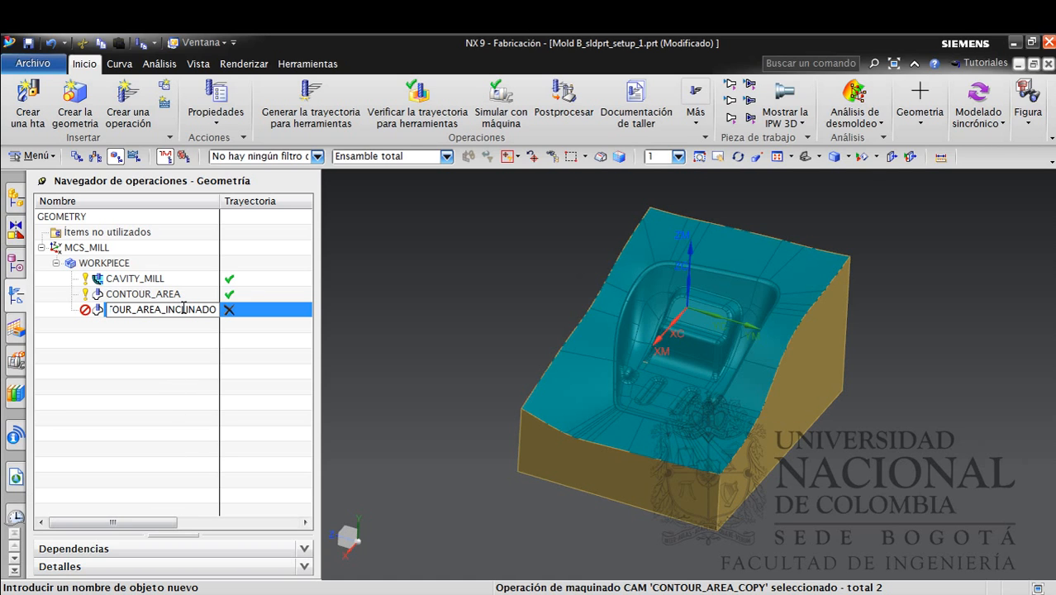
{"action": "left_click", "coordinate": [188, 333]}
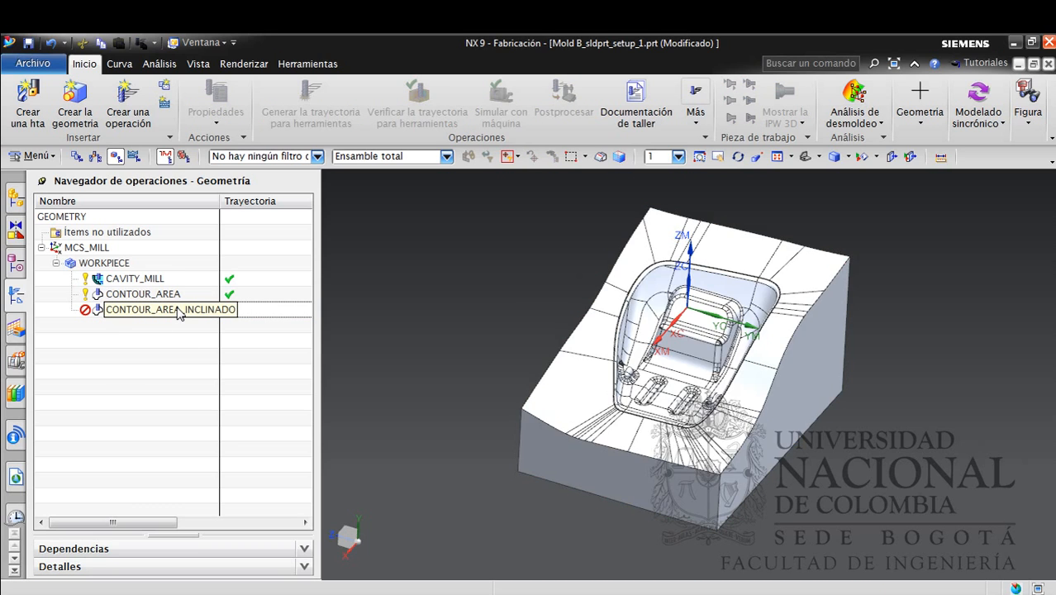
Set the CONTOUR_AREA_INCLINADO operation's cut region source to Importar and filter the derived regions by type Inclinada
{"action": "double_click", "coordinate": [178, 310]}
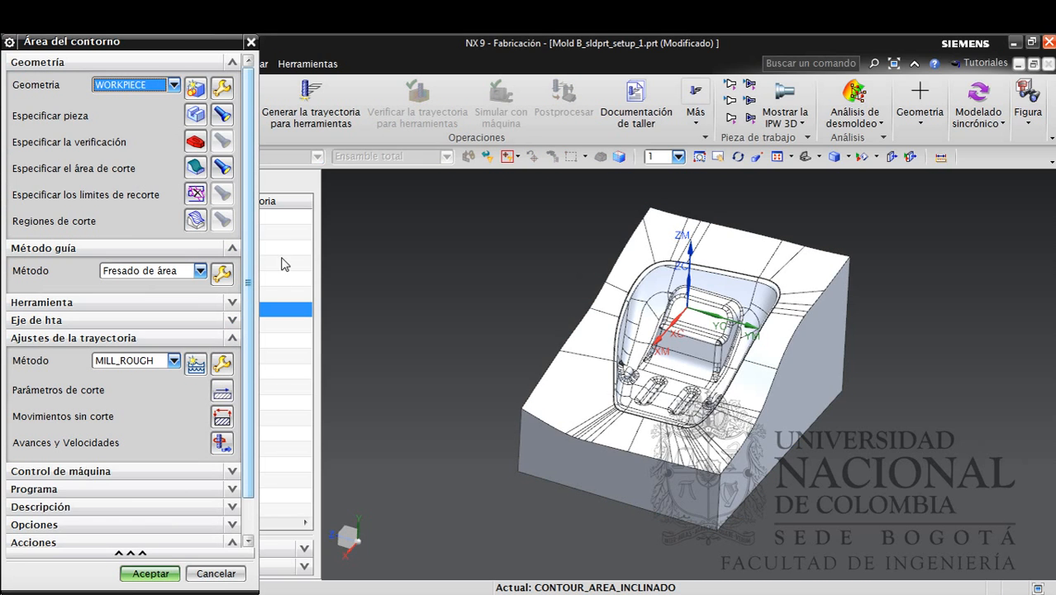
{"action": "left_click_drag", "start_coordinate": [253, 260], "coordinate": [250, 290]}
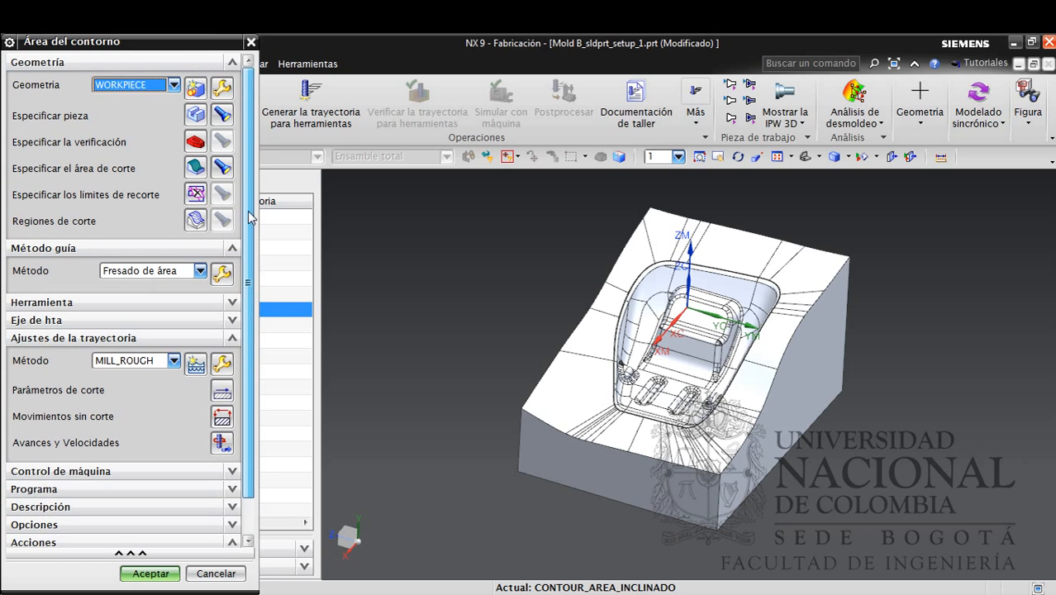
{"action": "left_click", "coordinate": [205, 225]}
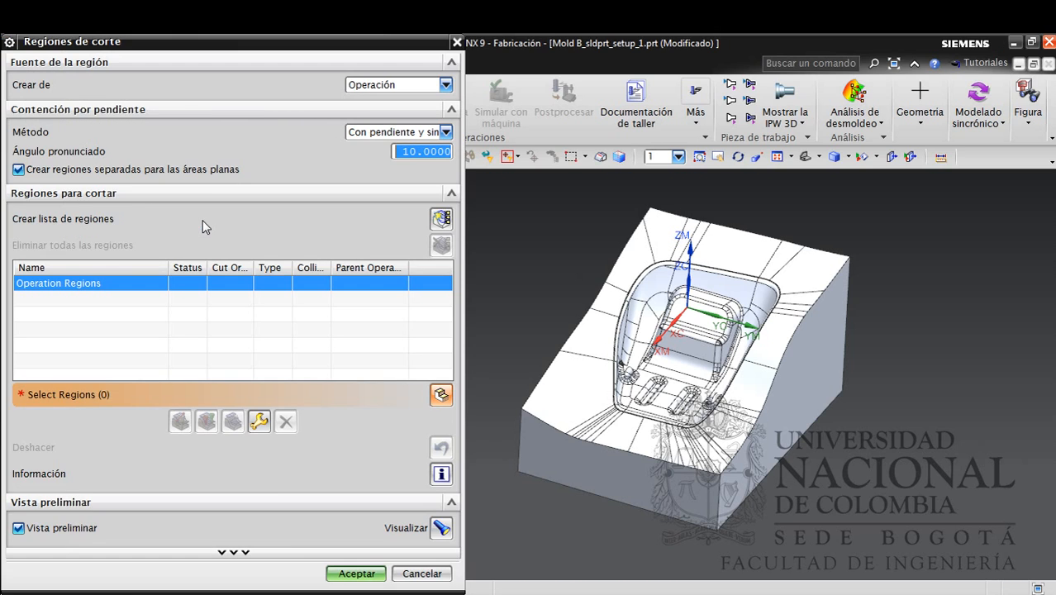
{"action": "left_click", "coordinate": [380, 85]}
{"action": "left_click", "coordinate": [388, 114]}
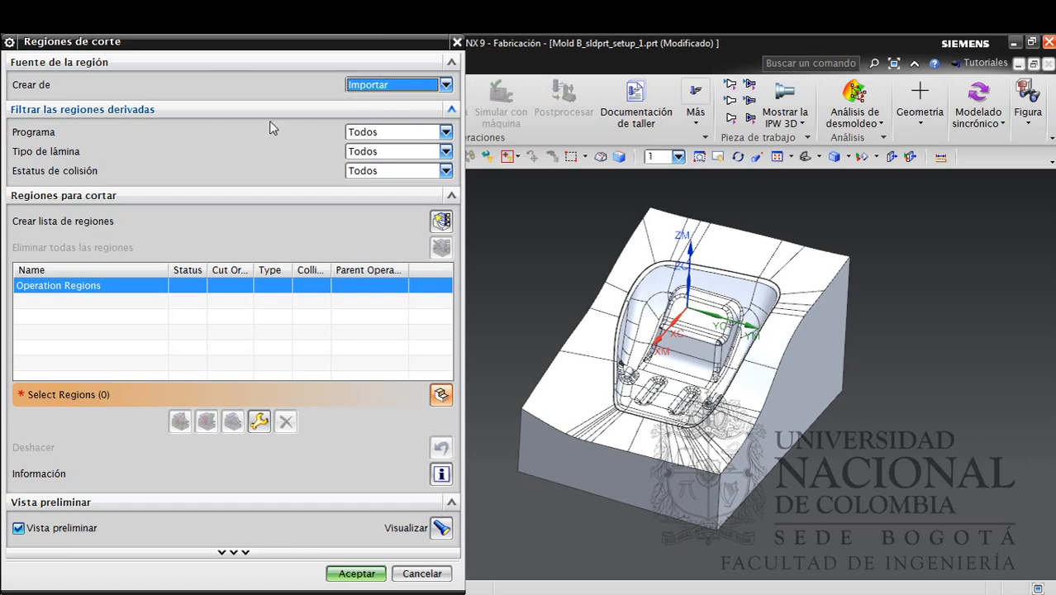
{"action": "left_click", "coordinate": [369, 152]}
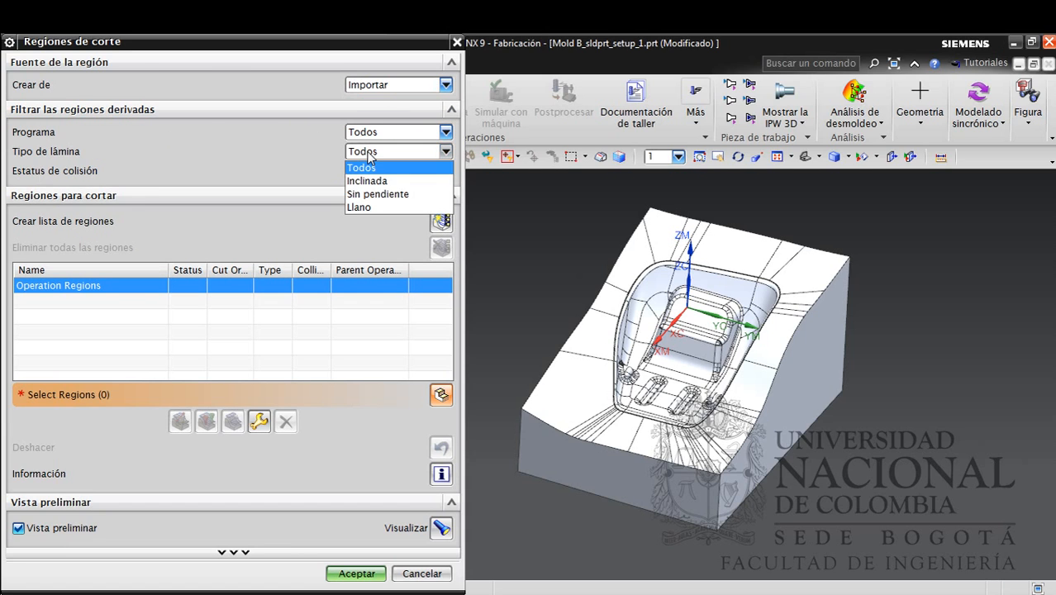
{"action": "left_click", "coordinate": [367, 181]}
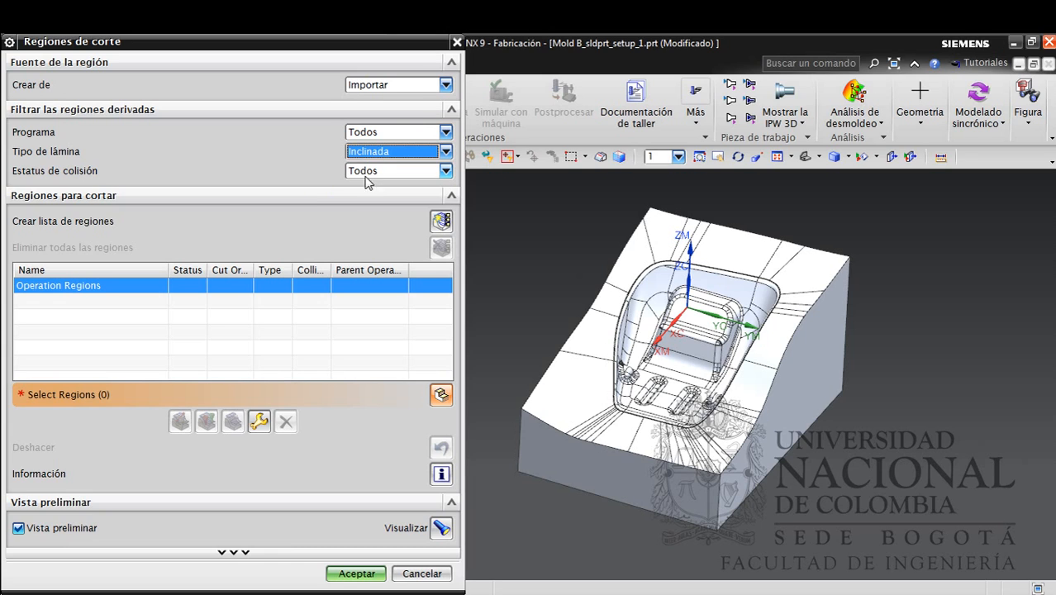
Filter the derived cut regions by collision status Colisión and create the list of regions
{"action": "left_click", "coordinate": [364, 171]}
{"action": "left_click", "coordinate": [371, 213]}
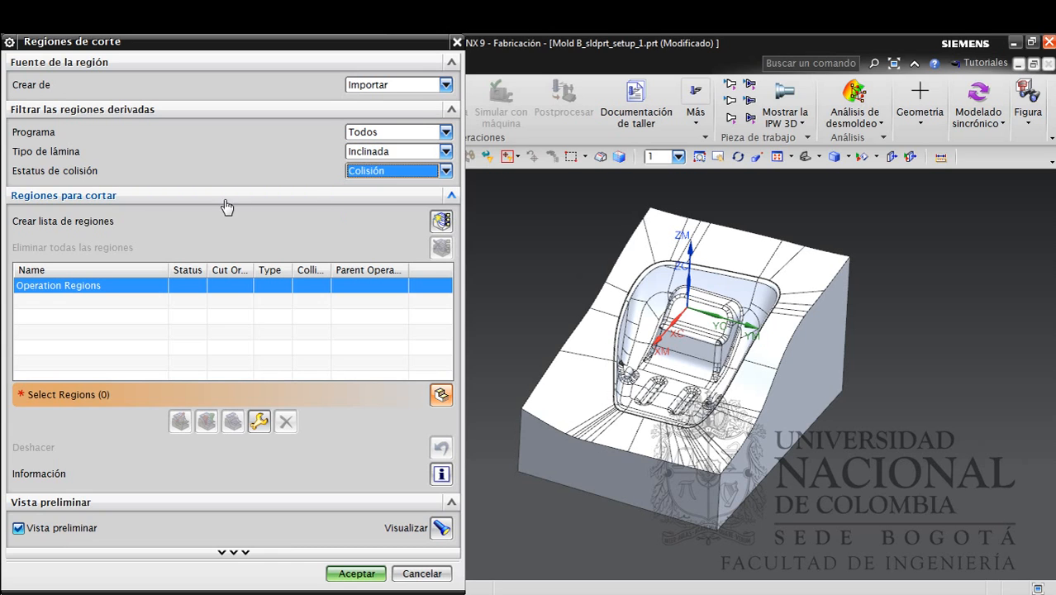
{"action": "left_click", "coordinate": [443, 220]}
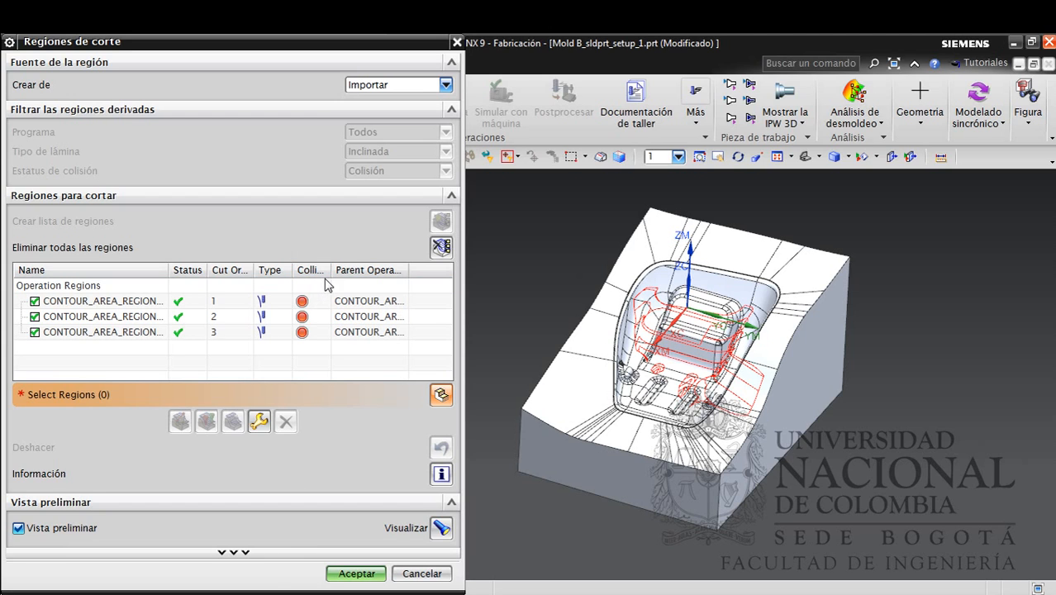
Run the tool collision check on all three imported regions using the BALL_MILL tool
{"action": "left_click", "coordinate": [91, 304]}
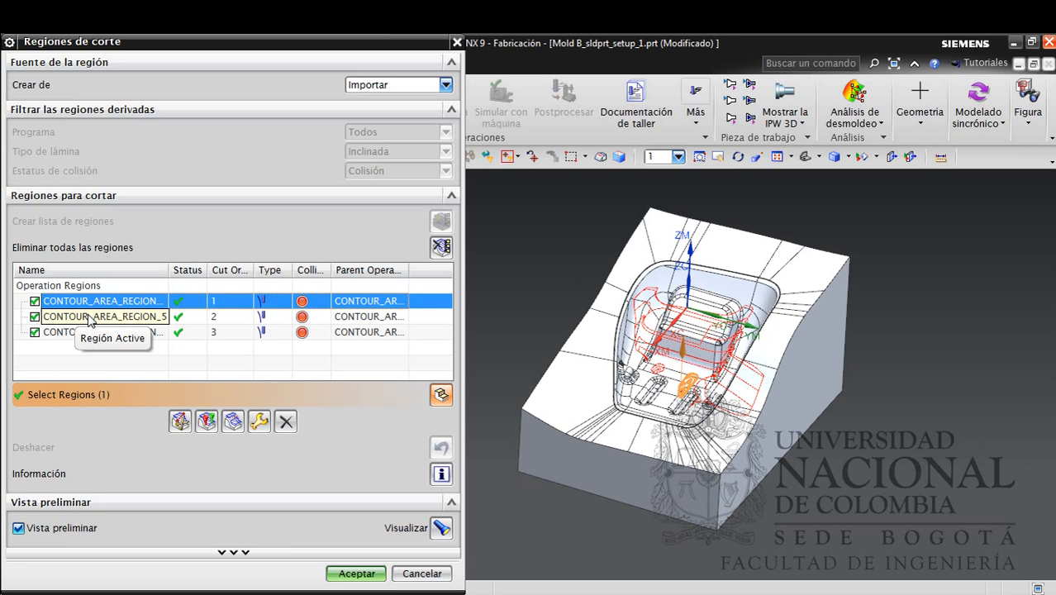
{"action": "left_click", "coordinate": [89, 319], "text": "ctrl"}
{"action": "key", "text": "shift+Down"}
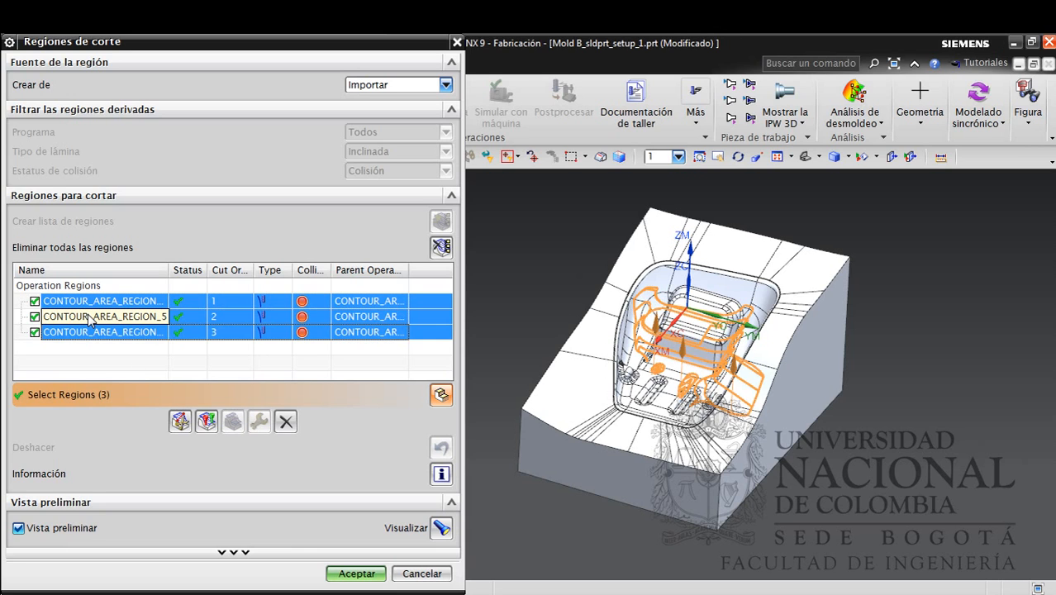
{"action": "left_click", "coordinate": [207, 422]}
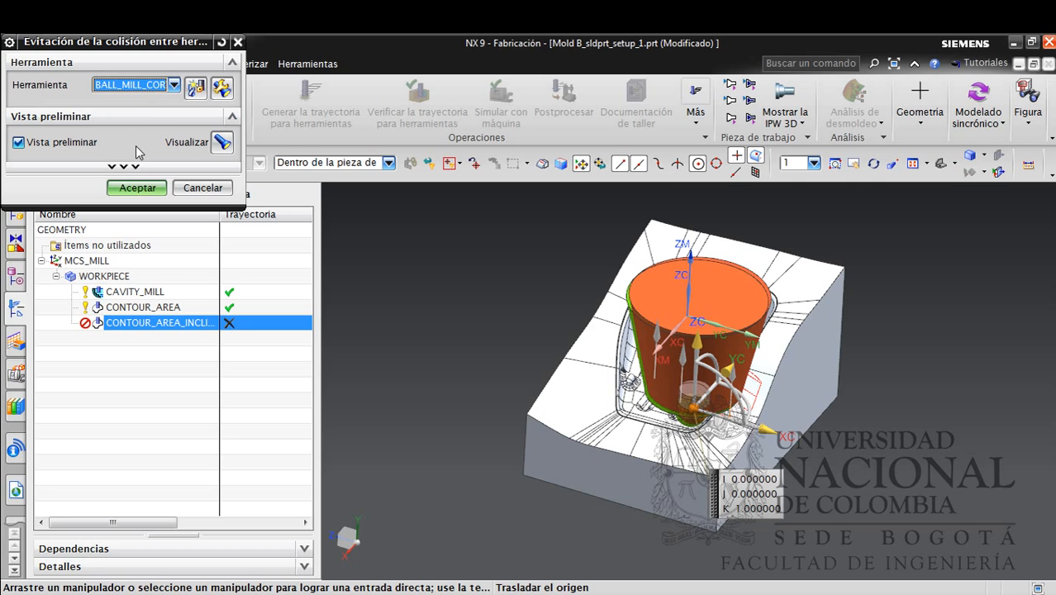
{"action": "left_click", "coordinate": [173, 86]}
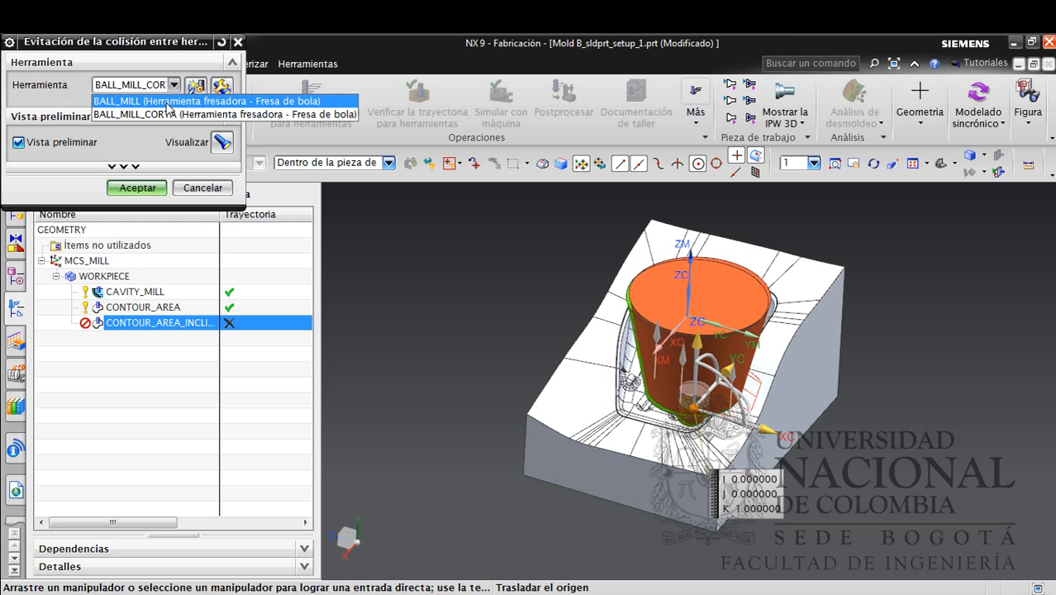
{"action": "left_click", "coordinate": [167, 102]}
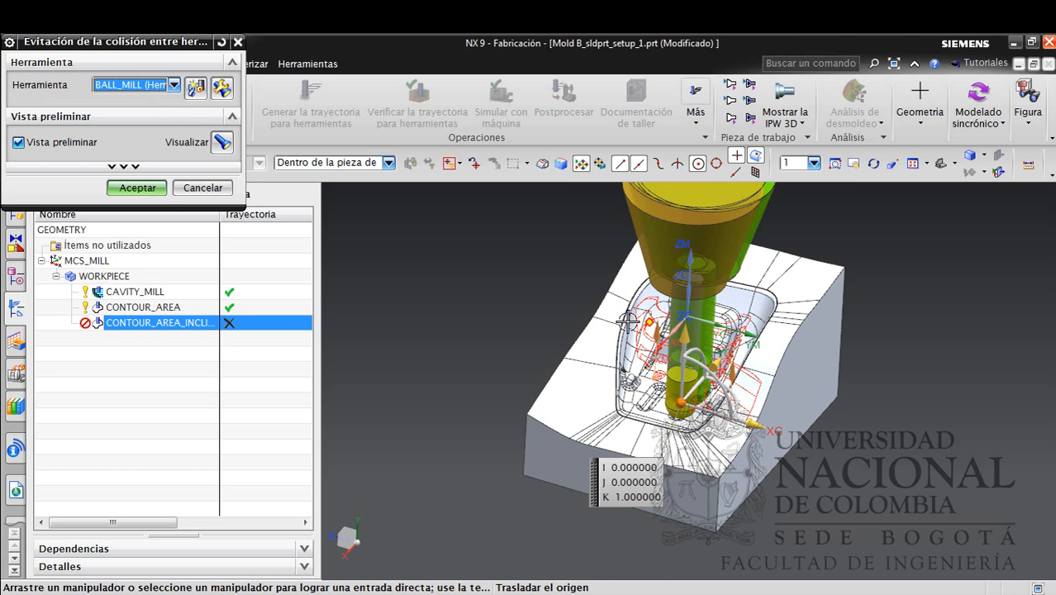
{"action": "left_click", "coordinate": [158, 191]}
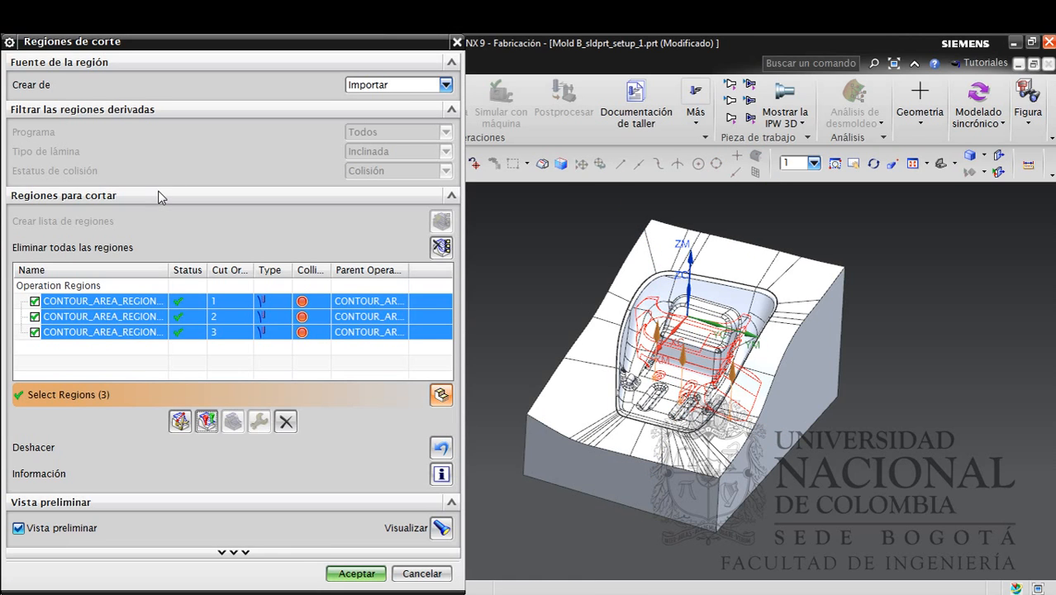
{"action": "left_click", "coordinate": [207, 422]}
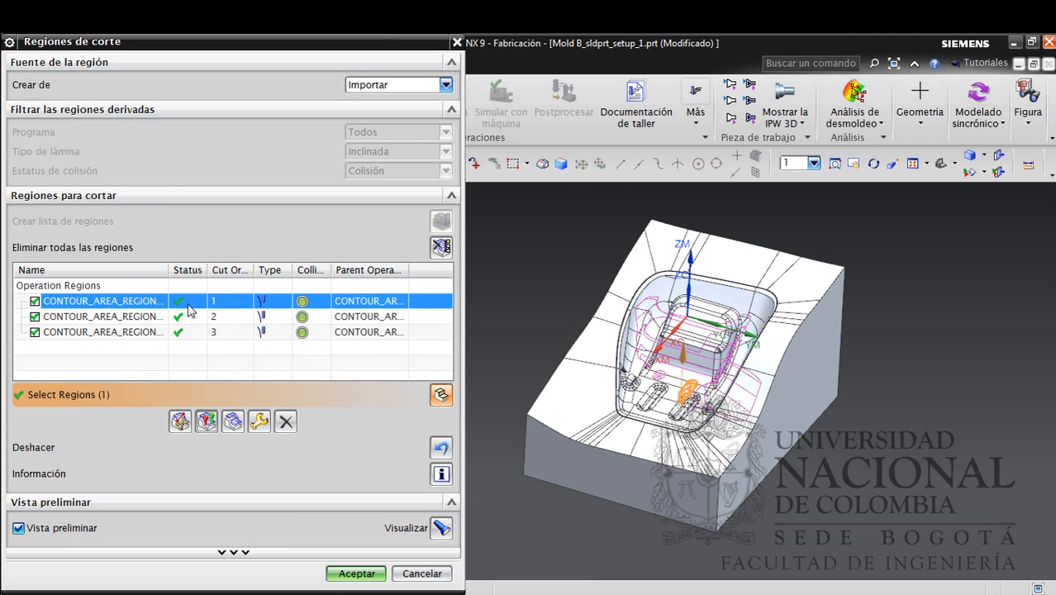
Confirm the imported cut regions, generate the CONTOUR_AREA_INCLINADO toolpath and accept the operation
{"action": "left_click", "coordinate": [357, 574]}
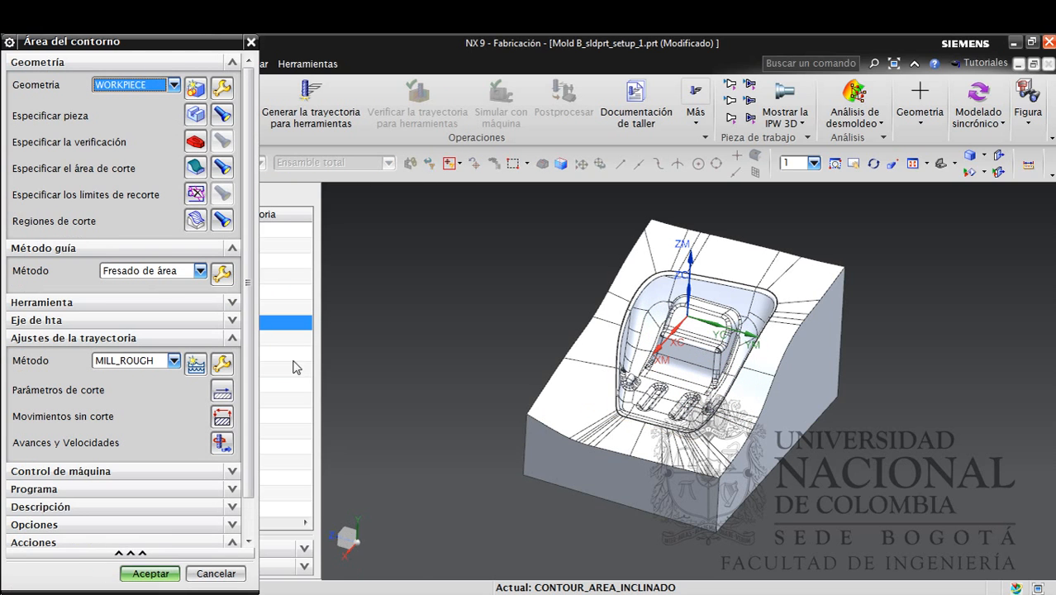
{"action": "left_click", "coordinate": [37, 542]}
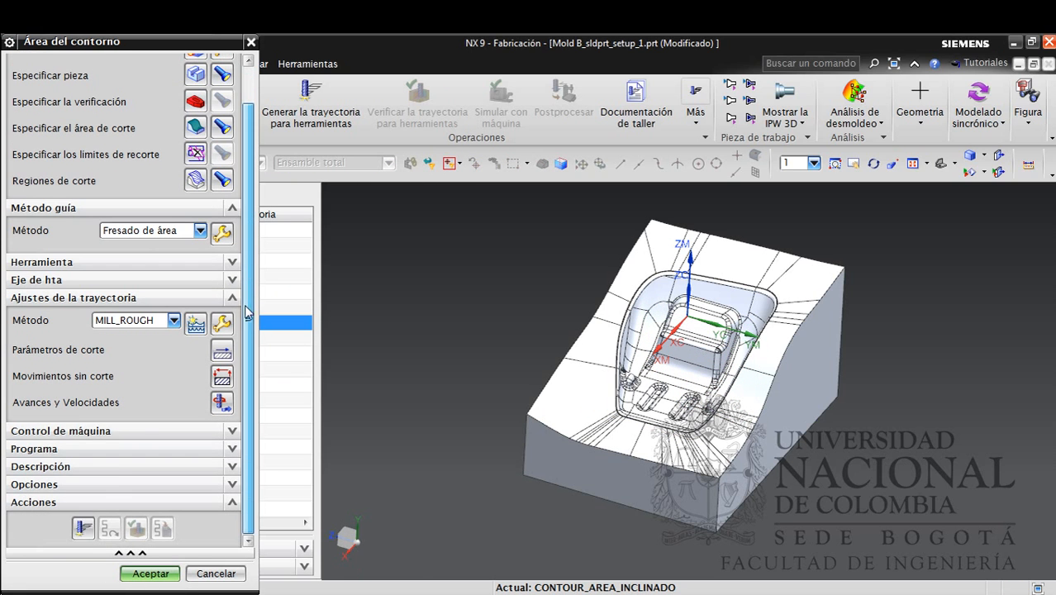
{"action": "left_click", "coordinate": [83, 529]}
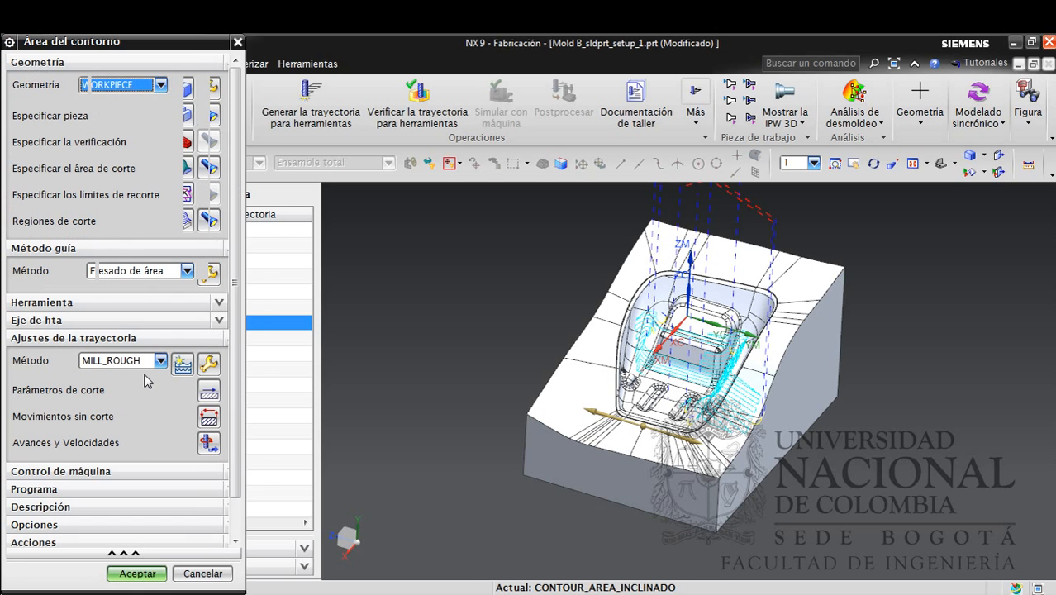
{"action": "left_click", "coordinate": [150, 574]}
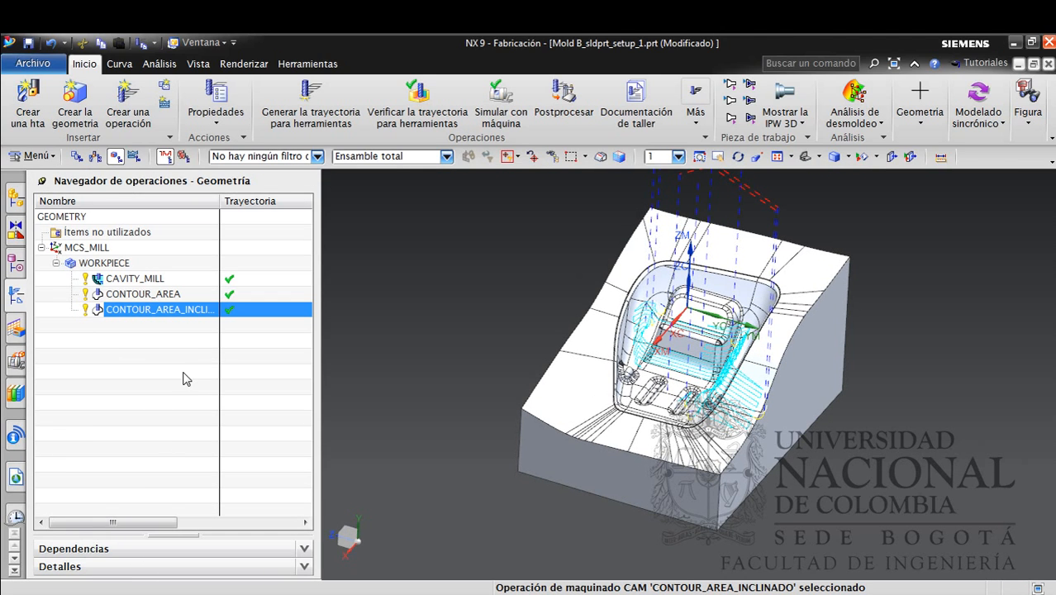
Simulate material removal for CAVITY_MILL, CONTOUR_AREA and CONTOUR_AREA_INCLINADO together in Dinámico 2D, using a temporary blank
{"action": "left_click", "coordinate": [151, 328]}
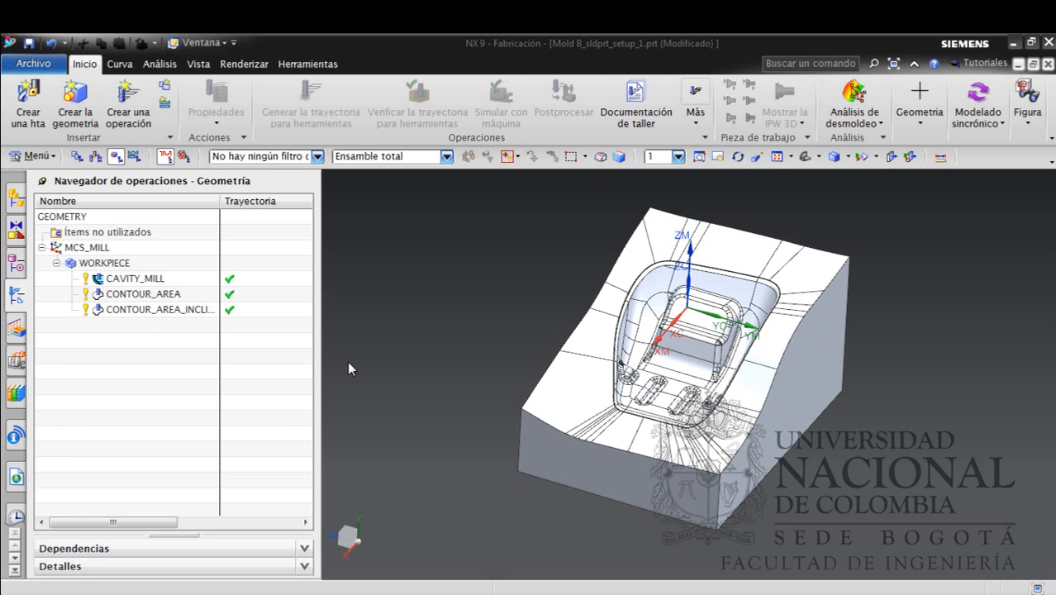
{"action": "left_click", "coordinate": [141, 279]}
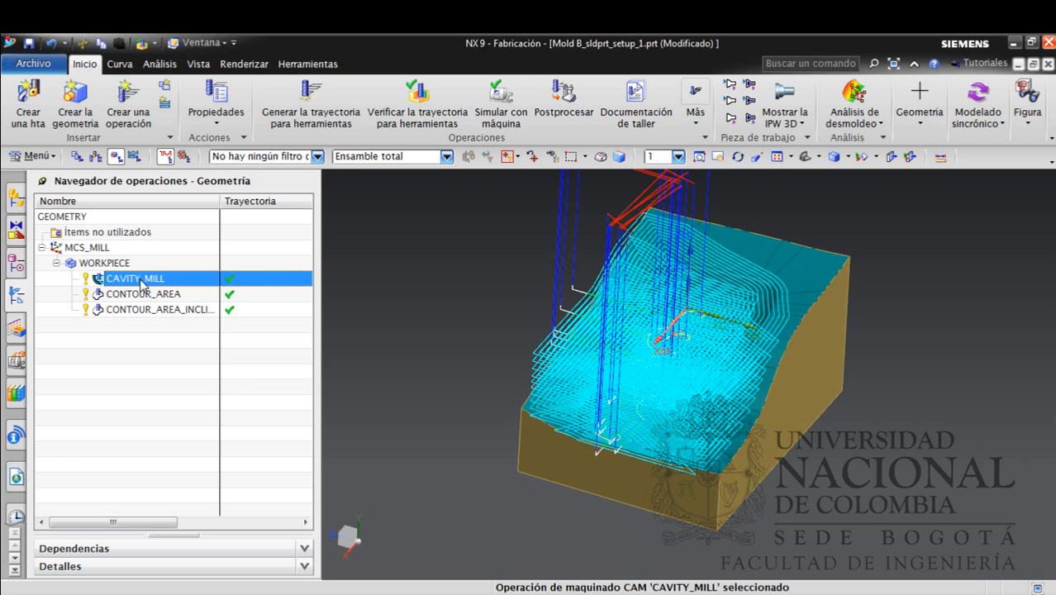
{"action": "key", "text": "shift+Down"}
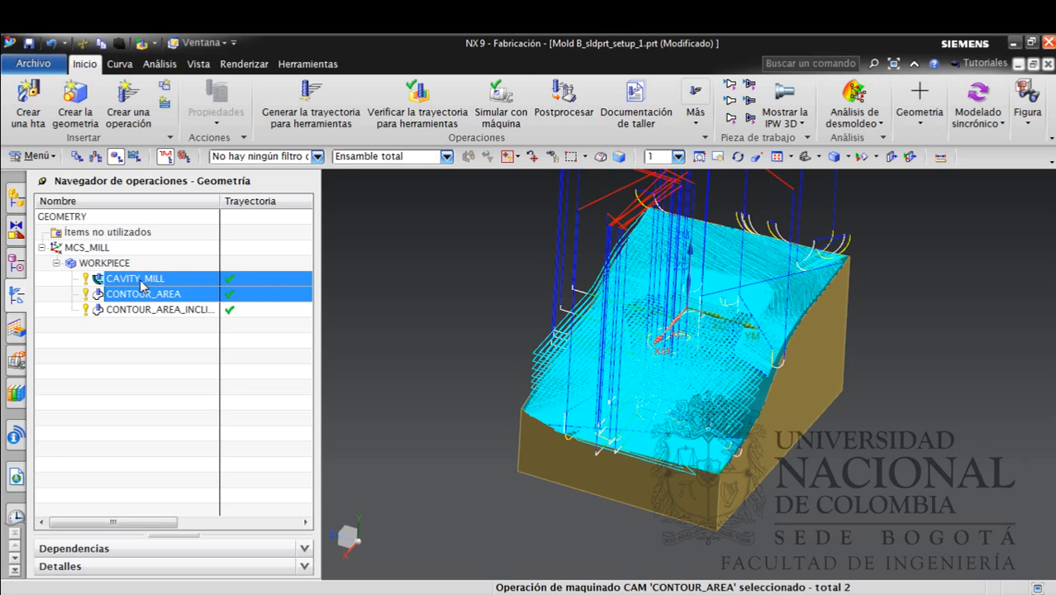
{"action": "key", "text": "shift+Down"}
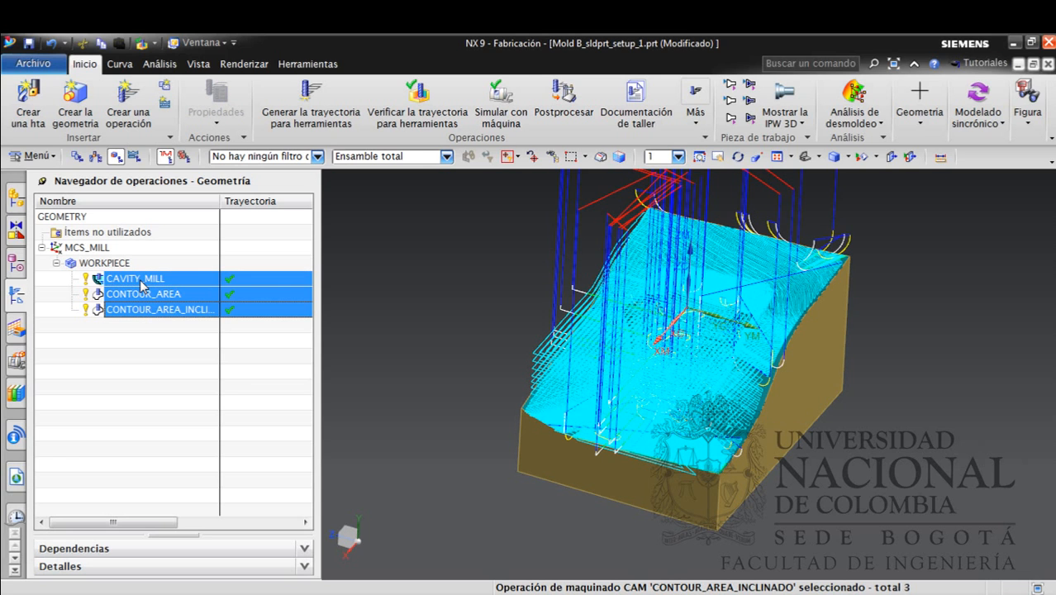
{"action": "left_click", "coordinate": [447, 96]}
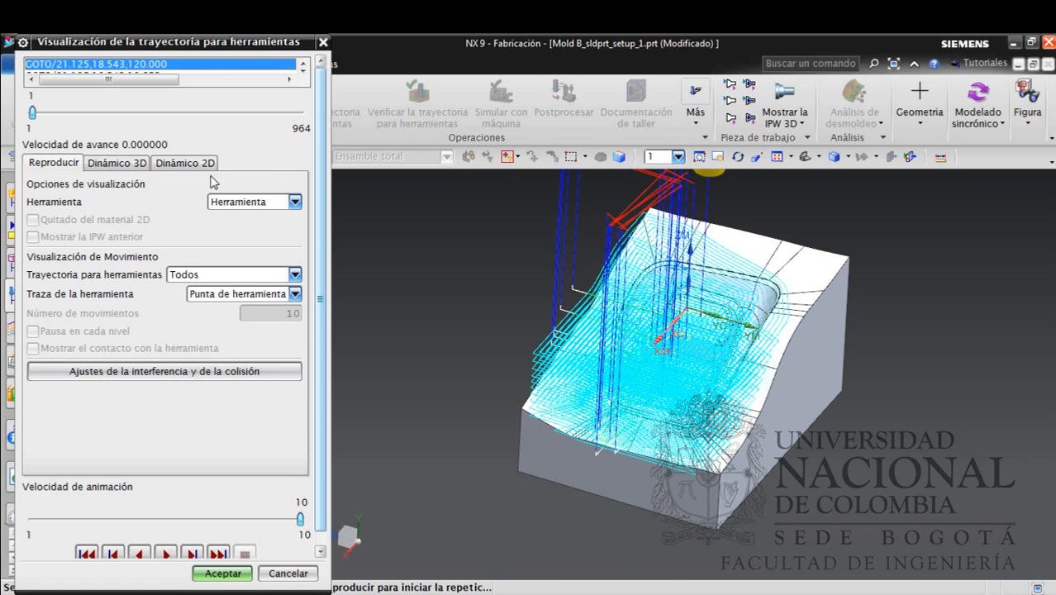
{"action": "left_click", "coordinate": [198, 162]}
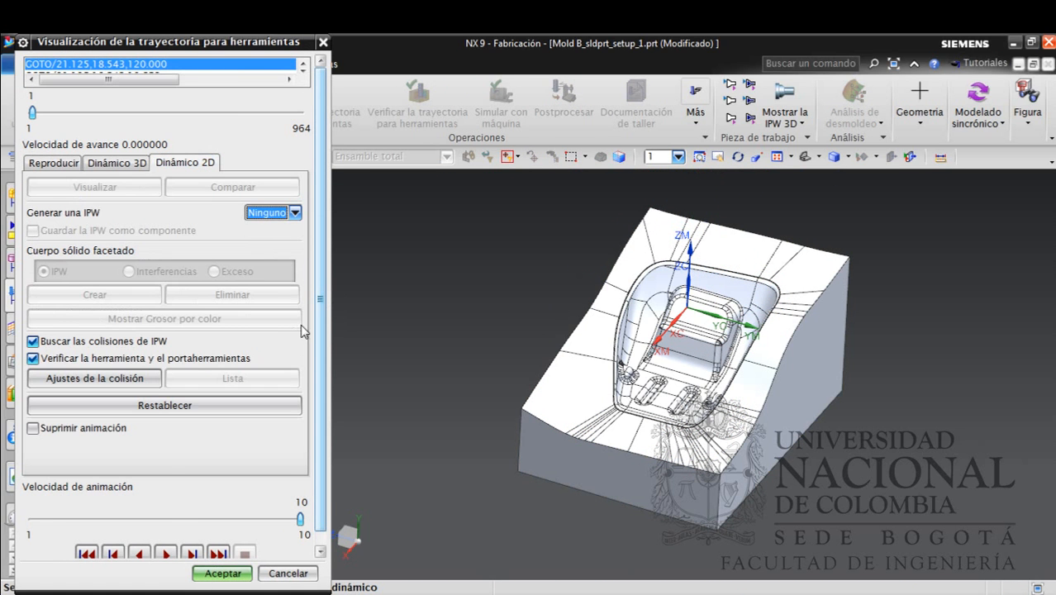
{"action": "left_click", "coordinate": [166, 553]}
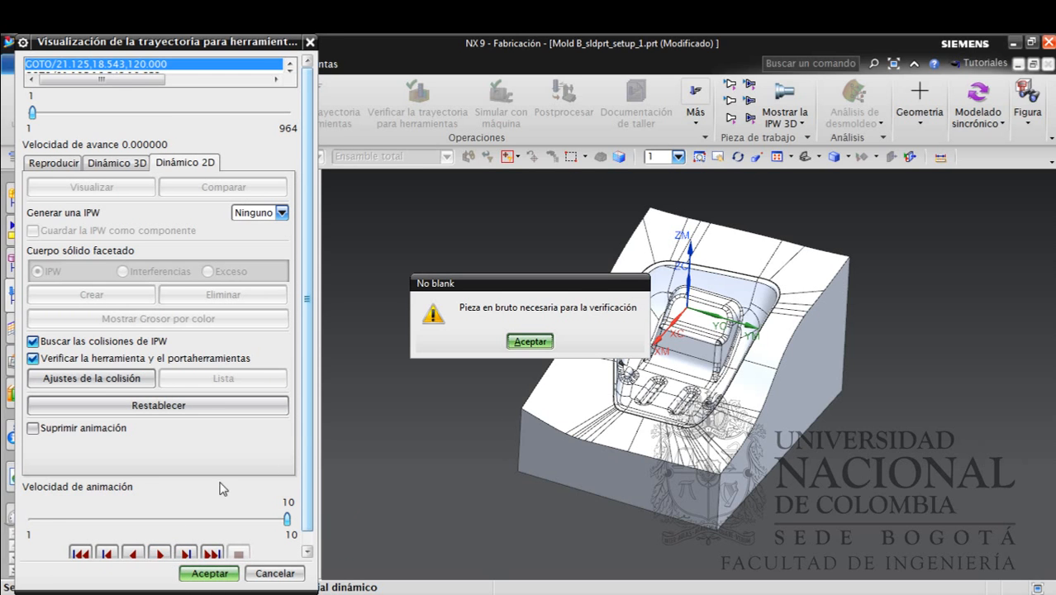
{"action": "left_click", "coordinate": [530, 341]}
{"action": "left_click", "coordinate": [157, 214]}
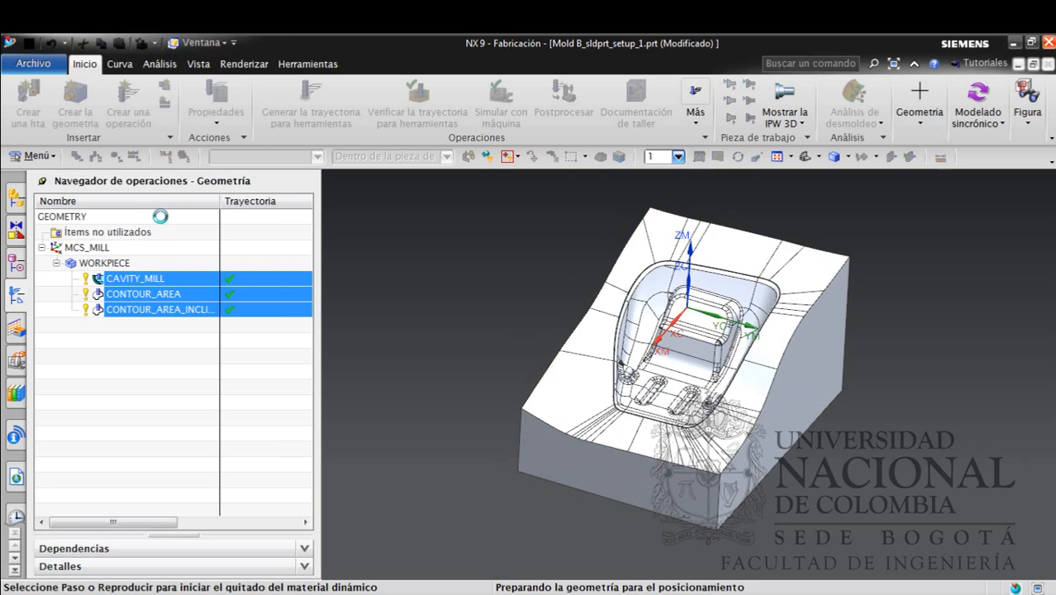
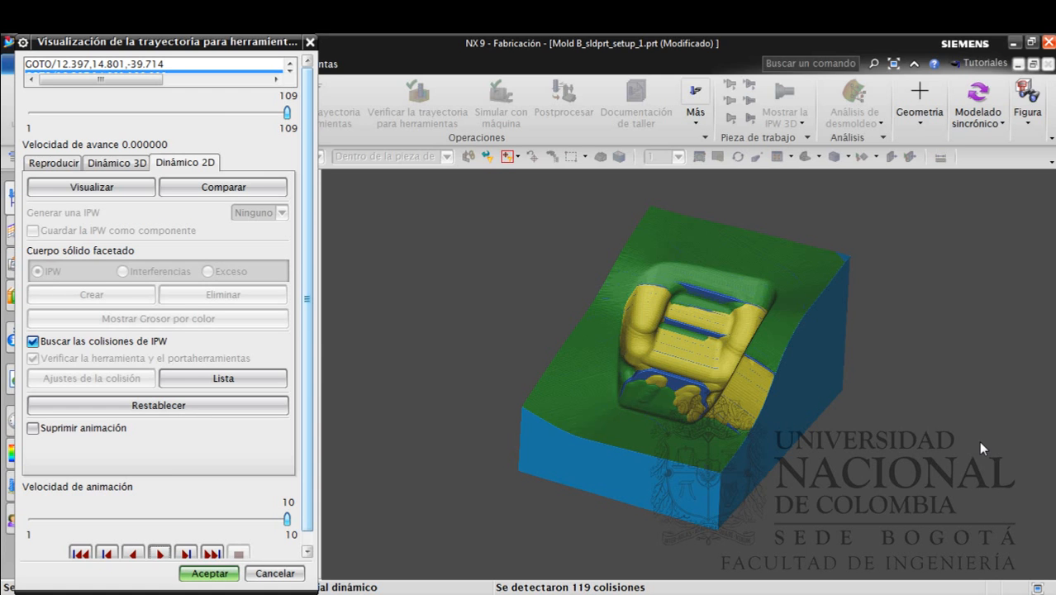
{"action": "left_click", "coordinate": [210, 573]}
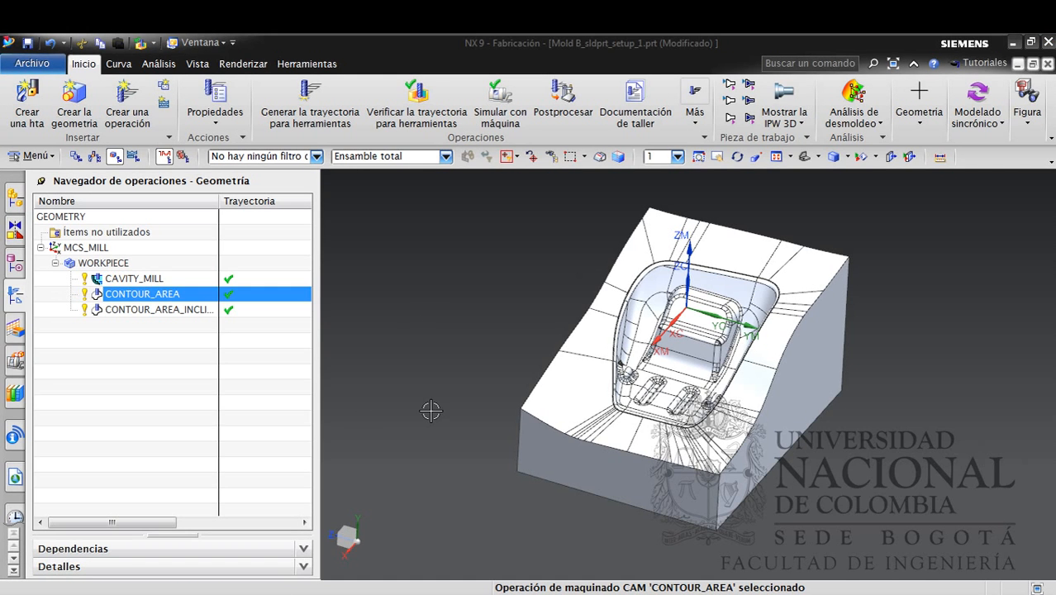
Open the CONTOUR_AREA operation's cut regions and go through the list to select CONTOUR_AREA_REGION_8
{"action": "double_click", "coordinate": [134, 296]}
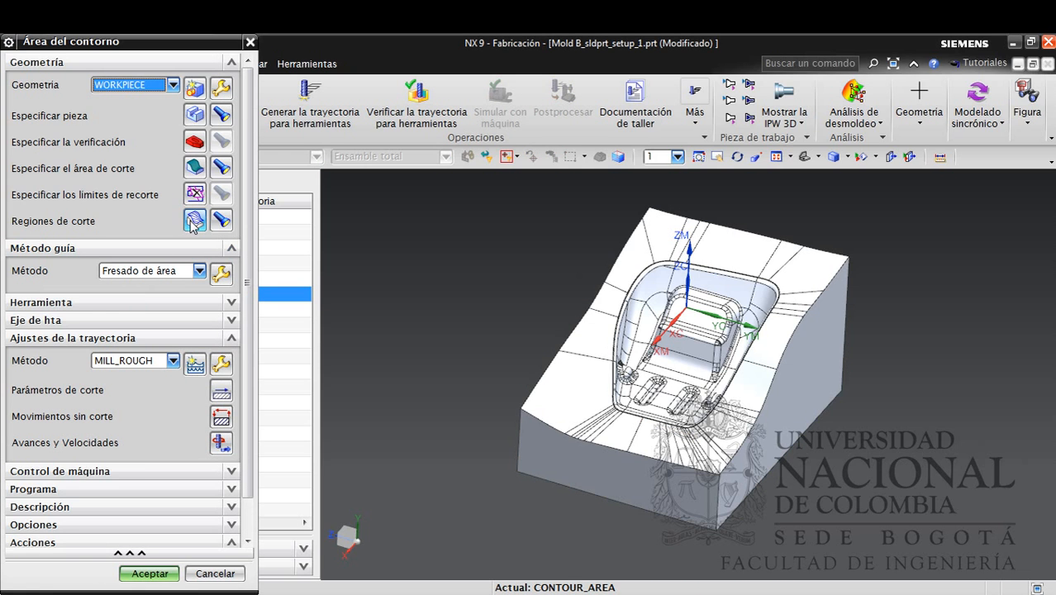
{"action": "left_click", "coordinate": [194, 221]}
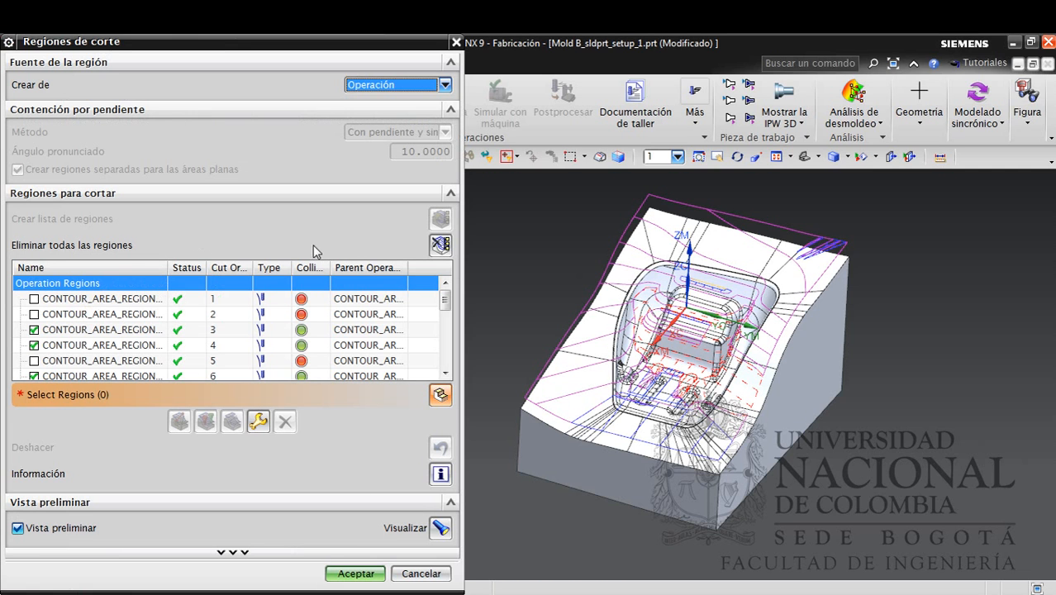
{"action": "left_click", "coordinate": [147, 313]}
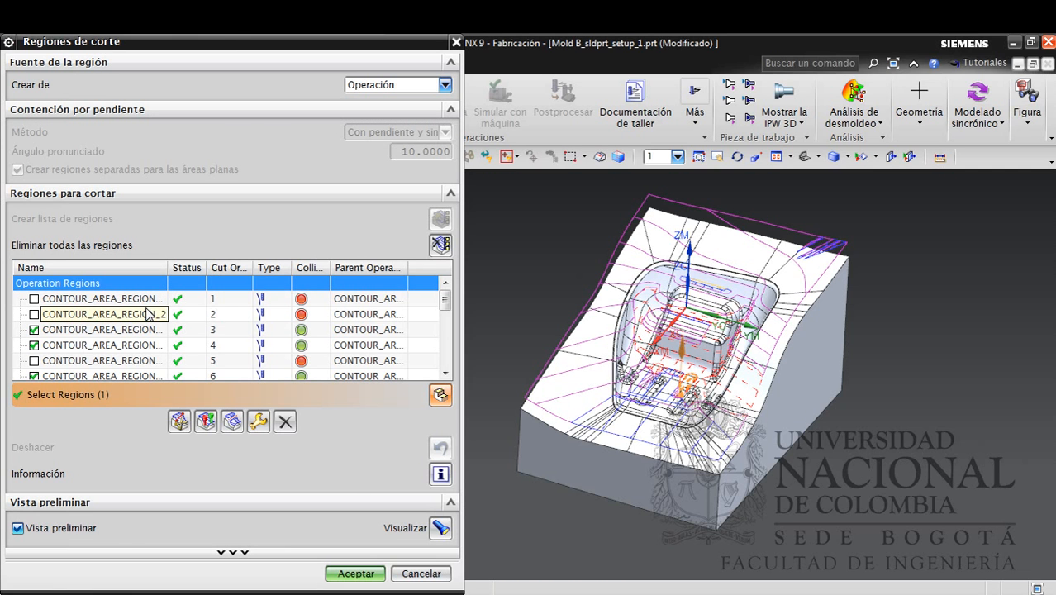
{"action": "key", "text": "Down"}
{"action": "key", "text": "Down"}
{"action": "key", "text": "Down"}
{"action": "key", "text": "Down"}
{"action": "key", "text": "Down"}
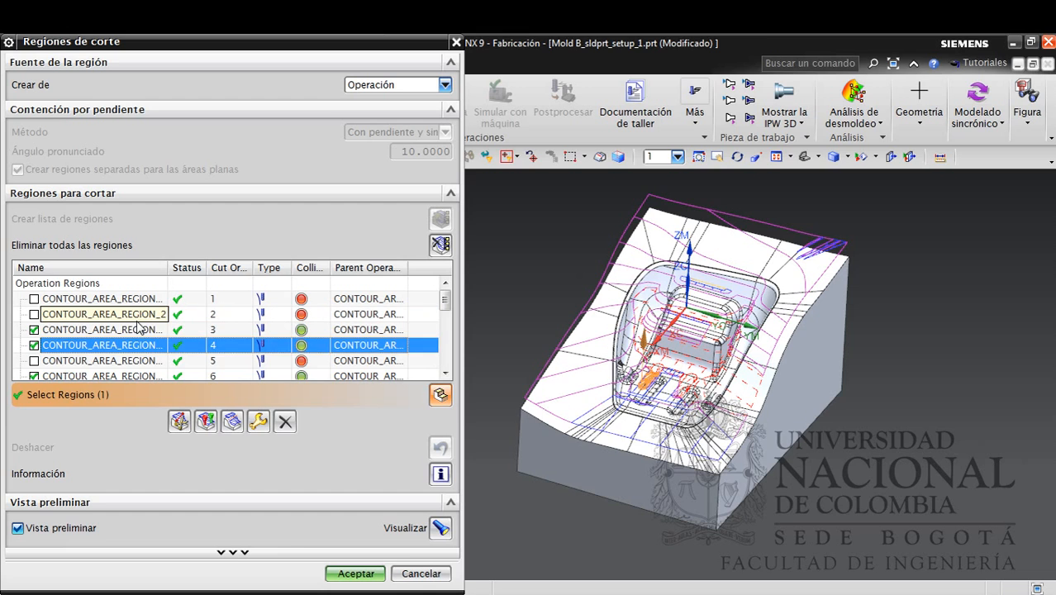
{"action": "key", "text": "Down"}
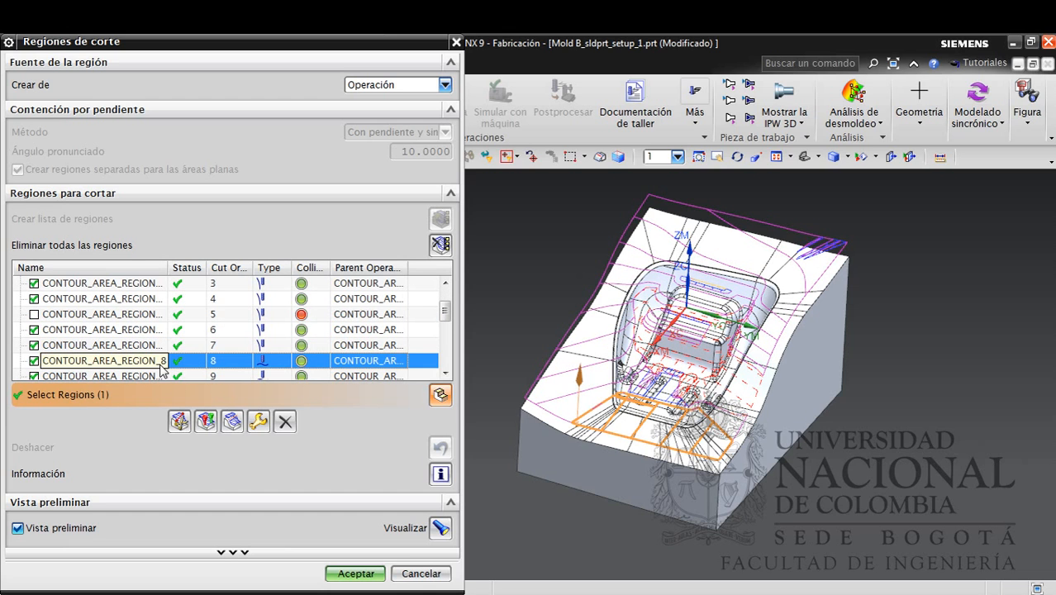
Divide CONTOUR_AREA_REGION_8 with a two-point line running from its cavity-side edge to its outer front edge
{"action": "left_click", "coordinate": [181, 423]}
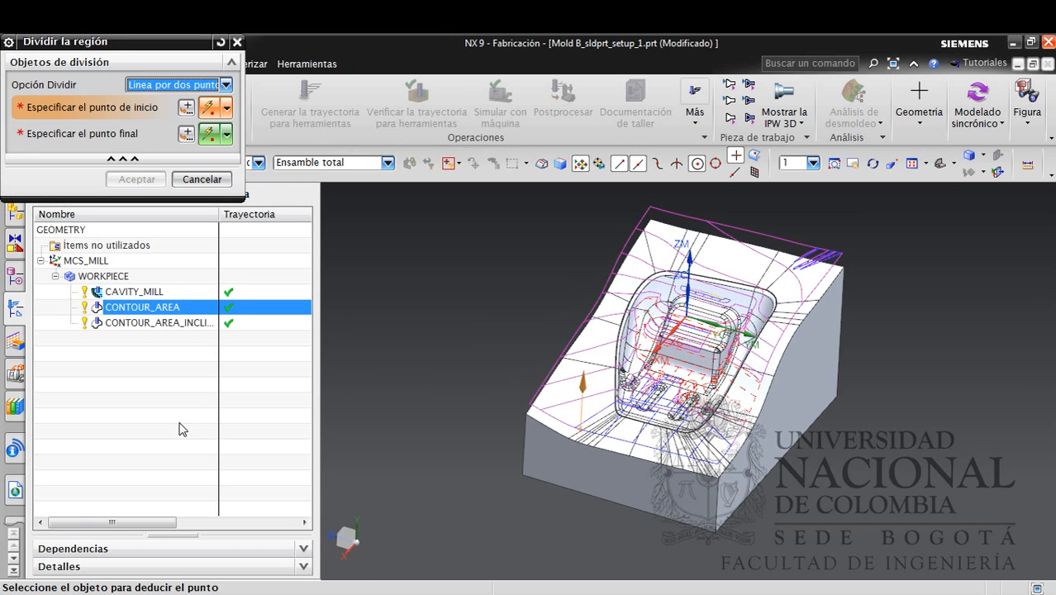
{"action": "left_click", "coordinate": [198, 88]}
{"action": "left_click", "coordinate": [171, 102]}
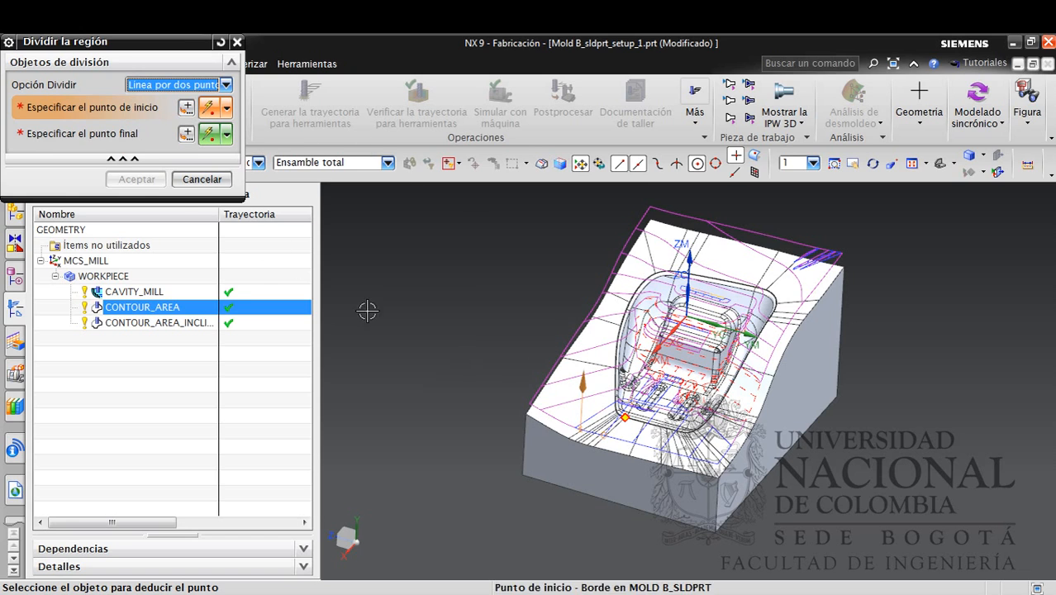
{"action": "left_click", "coordinate": [186, 108]}
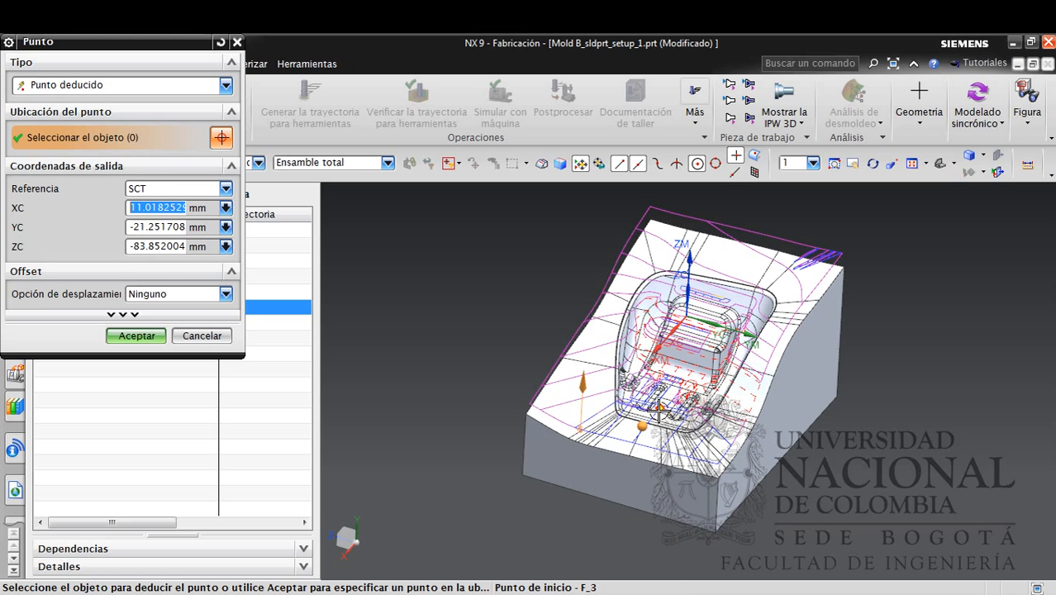
{"action": "left_click", "coordinate": [659, 408]}
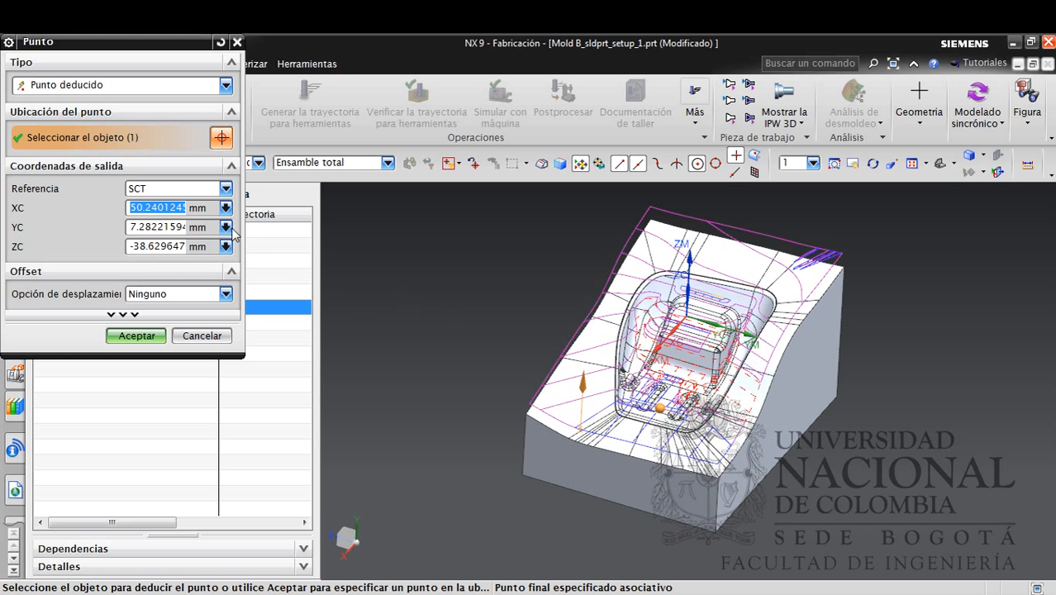
{"action": "left_click", "coordinate": [140, 336]}
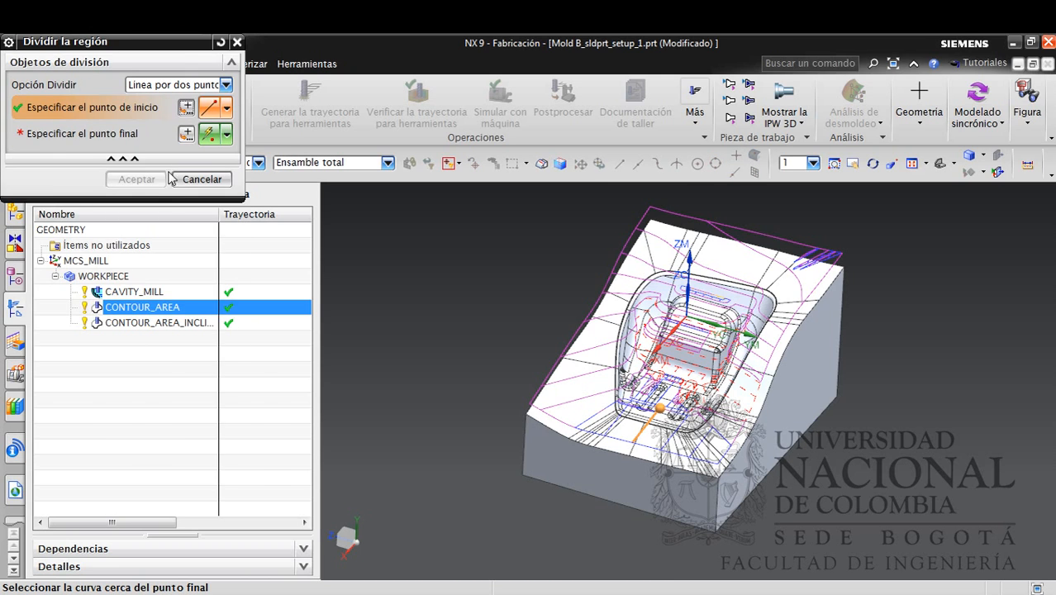
{"action": "left_click", "coordinate": [191, 137]}
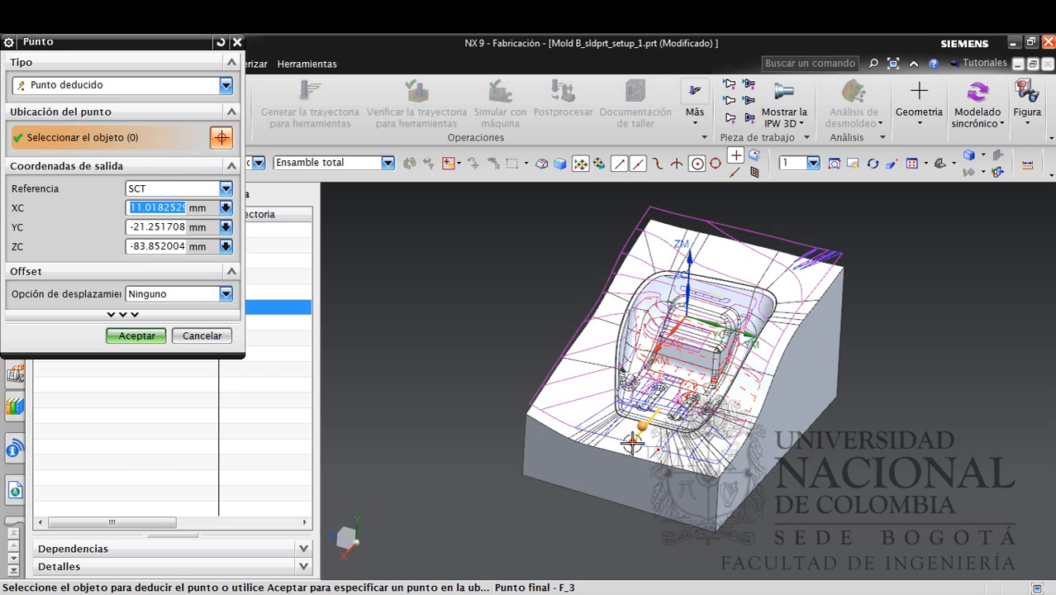
{"action": "left_click", "coordinate": [633, 440]}
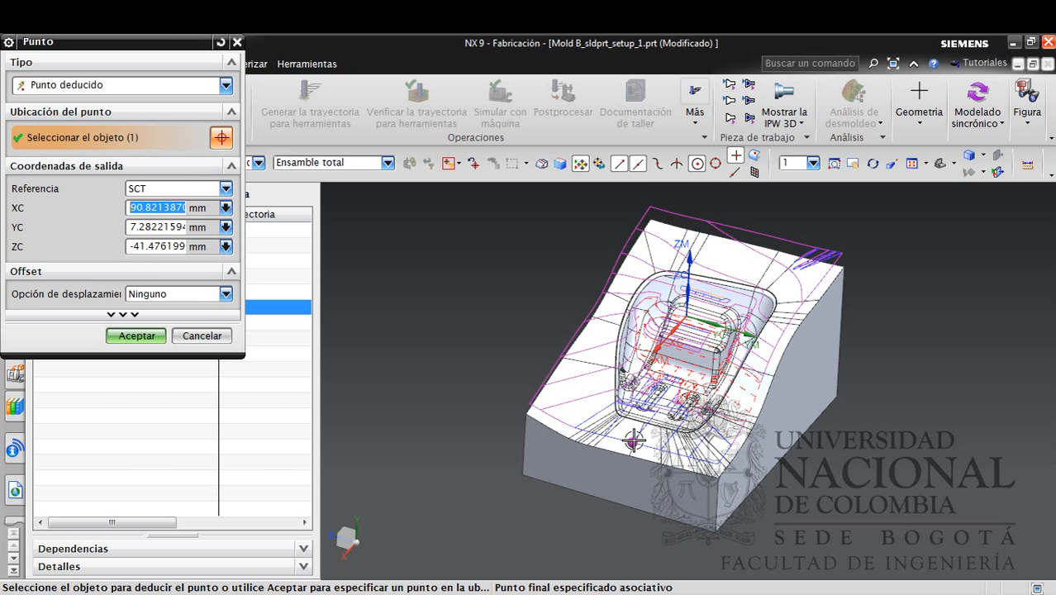
{"action": "left_click", "coordinate": [144, 335]}
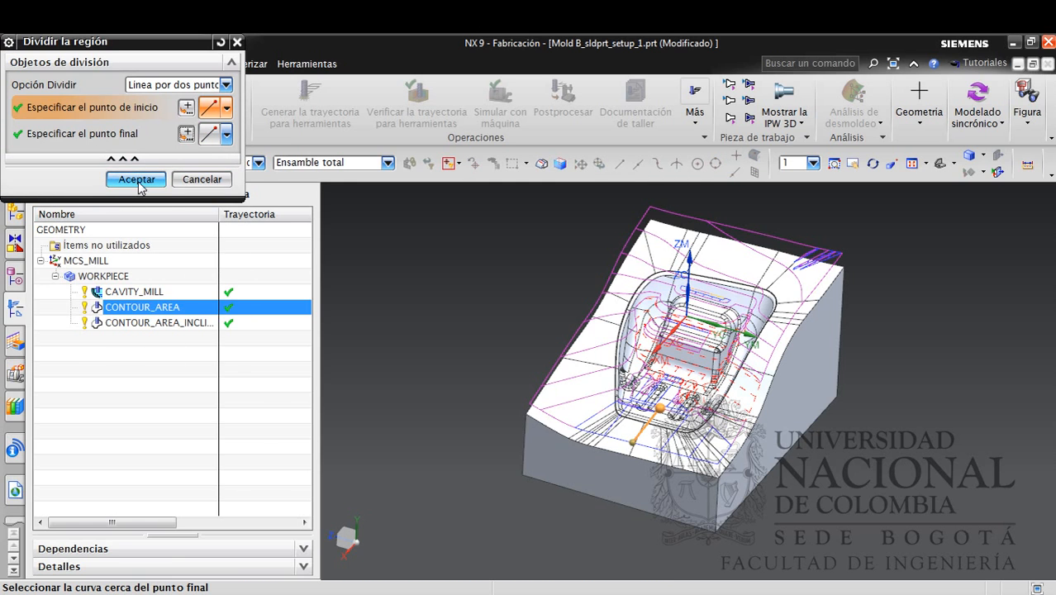
{"action": "left_click", "coordinate": [137, 180]}
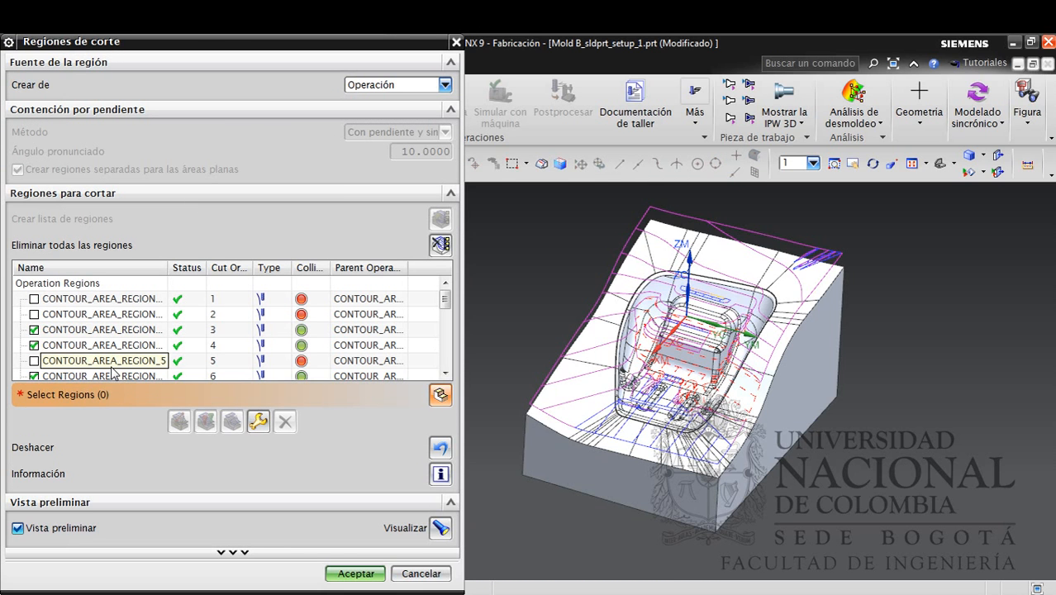
Go through the region list and compare the two pieces of the divided region, numbers 8 and 9
{"action": "left_click", "coordinate": [112, 366]}
{"action": "key", "text": "Down"}
{"action": "key", "text": "Down"}
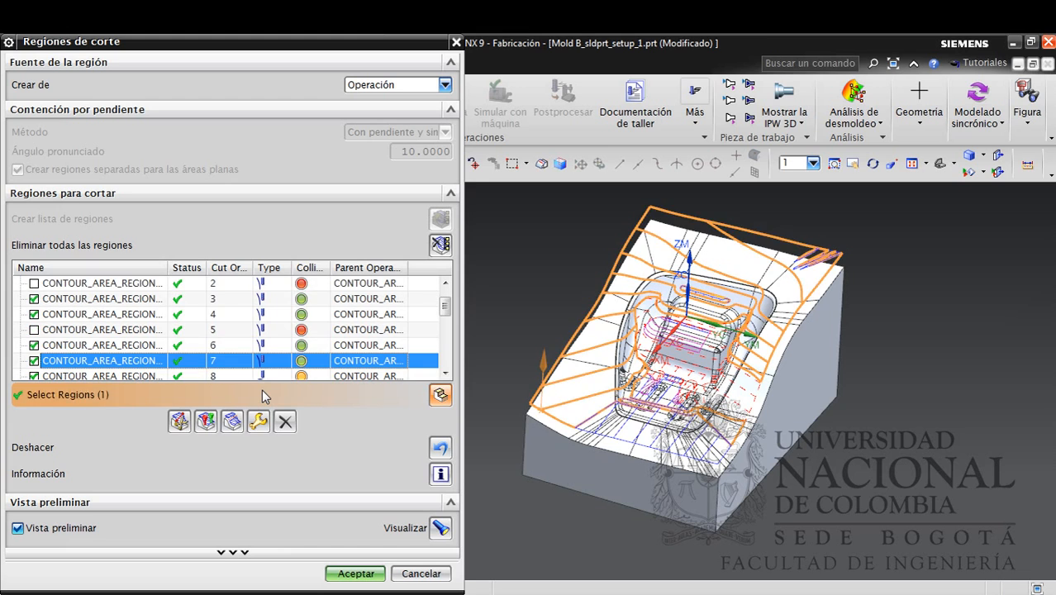
{"action": "key", "text": "Down"}
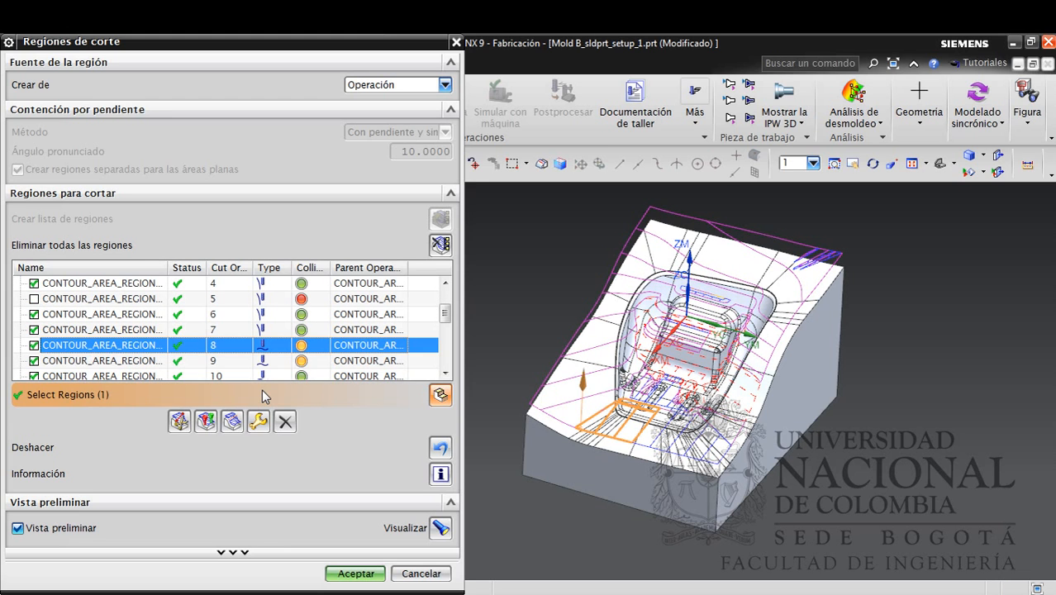
{"action": "key", "text": "Down"}
{"action": "key", "text": "Up"}
{"action": "key", "text": "Down"}
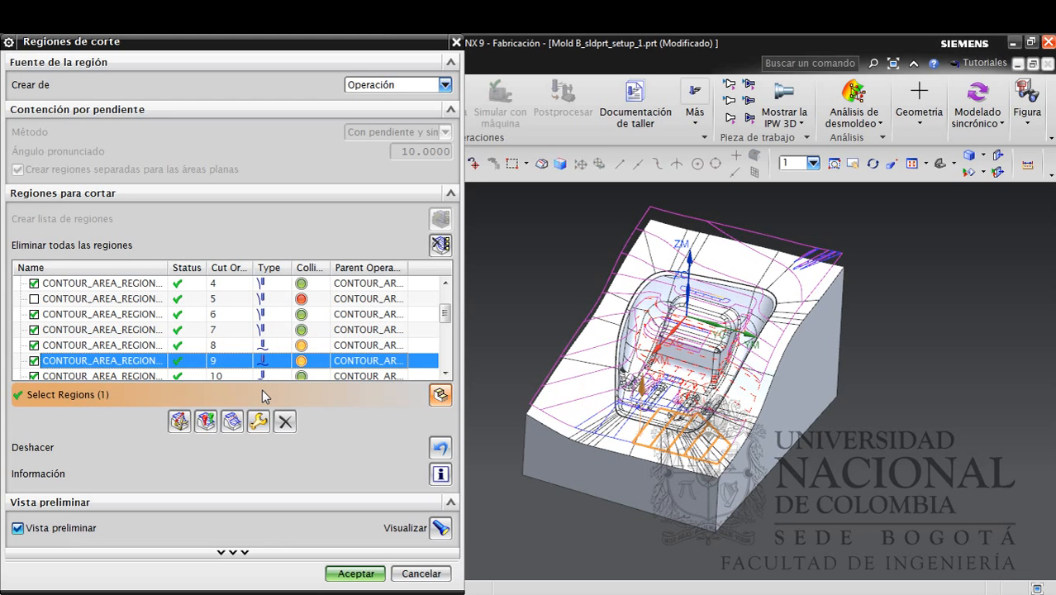
Merge the two divided pieces, using region 9 as the target and the adjacent region 8 as the tool region
{"action": "key", "text": "Up"}
{"action": "key", "text": "Down"}
{"action": "left_click", "coordinate": [232, 421]}
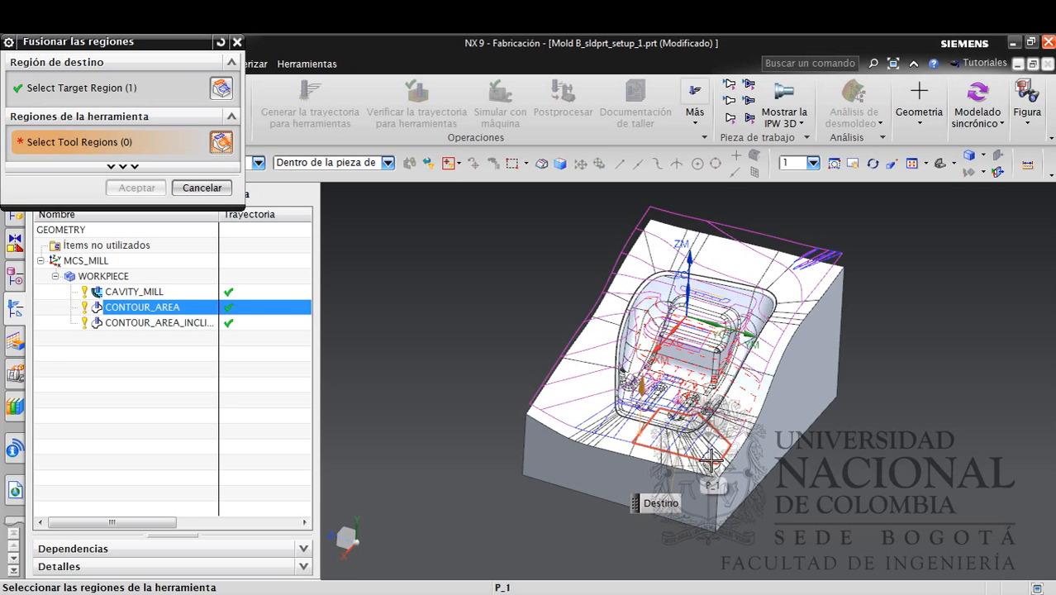
{"action": "left_click", "coordinate": [612, 435]}
{"action": "left_click", "coordinate": [156, 188]}
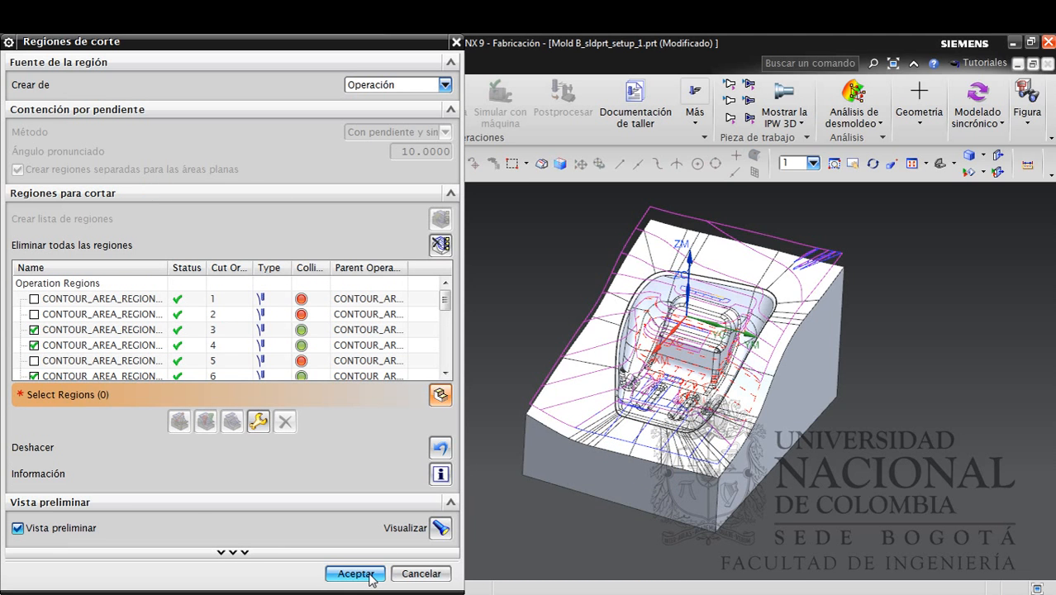
Check the merged region 8 in the list, and cancel the cut region changes and the CONTOUR_AREA operation edit
{"action": "left_click", "coordinate": [157, 361]}
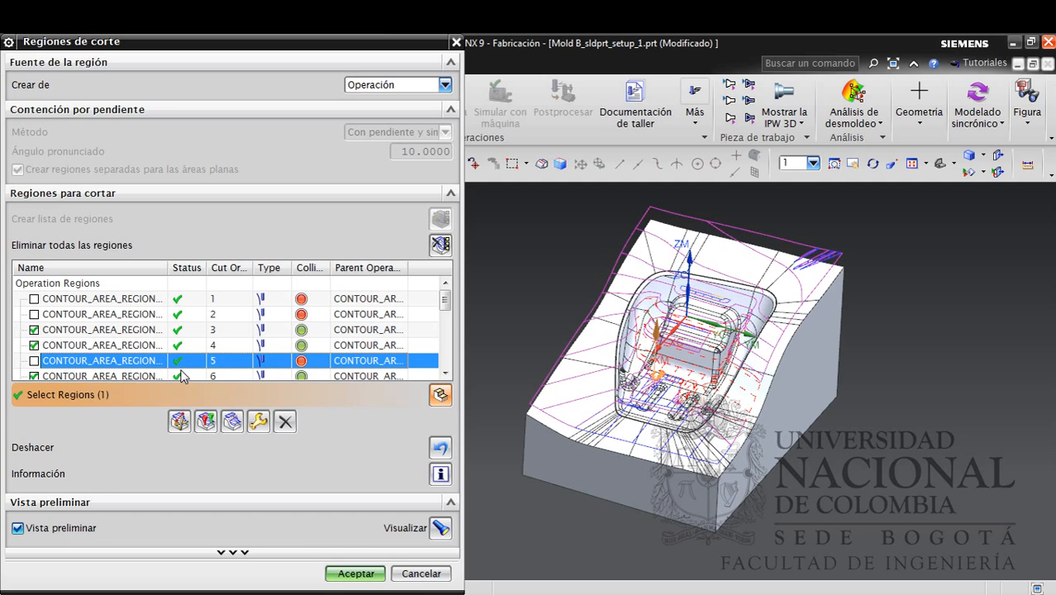
{"action": "key", "text": "Down"}
{"action": "key", "text": "Down"}
{"action": "key", "text": "Down"}
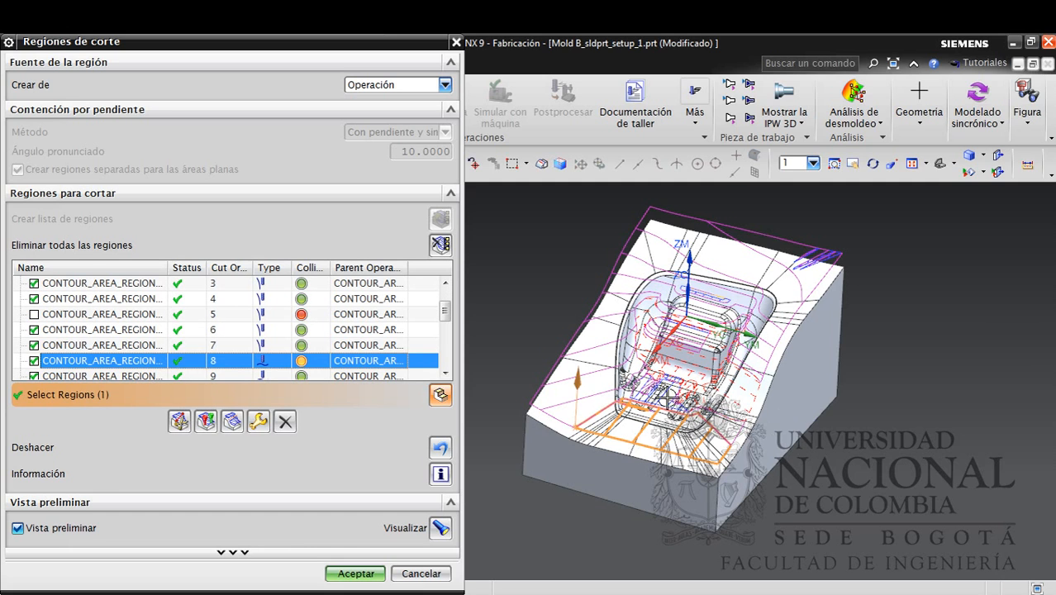
{"action": "left_click", "coordinate": [421, 574]}
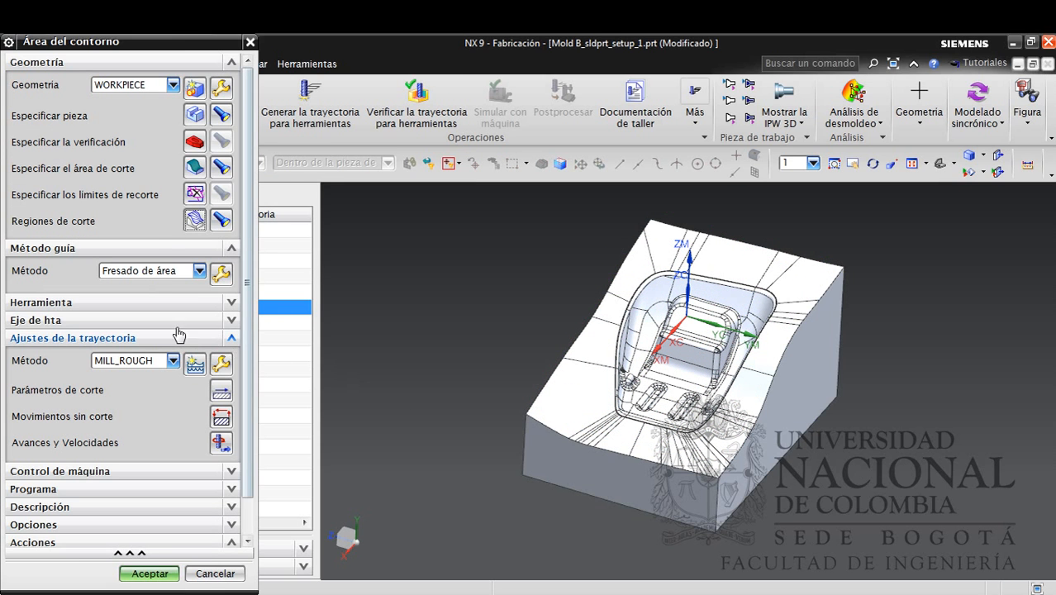
{"action": "left_click", "coordinate": [215, 574]}
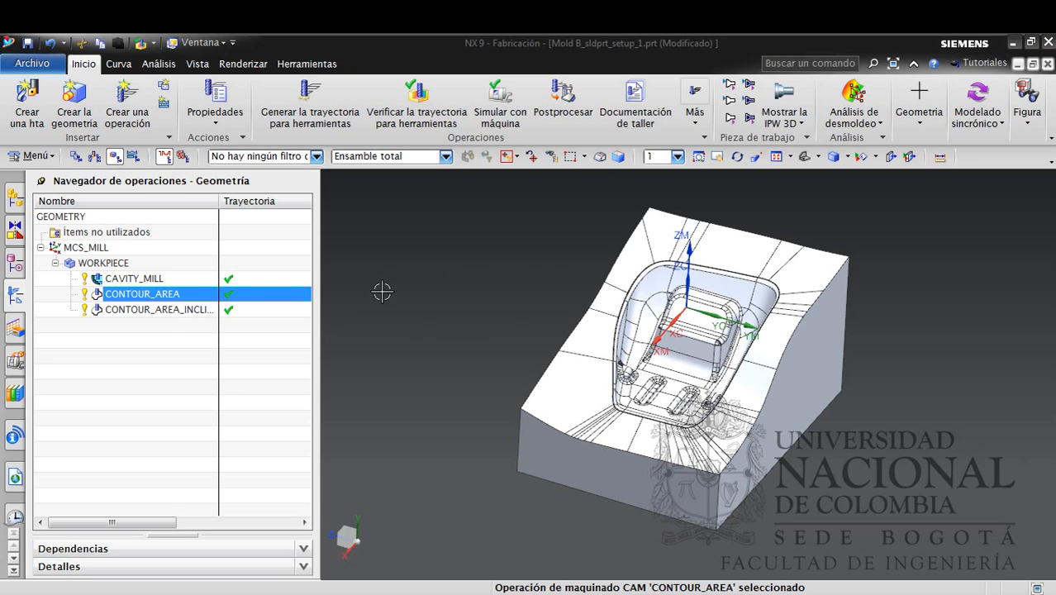
Start splitting the CONTOUR_AREA toolpath by tool holder and add BALL_MILL_CORTA to the tool list
{"action": "left_click", "coordinate": [145, 294]}
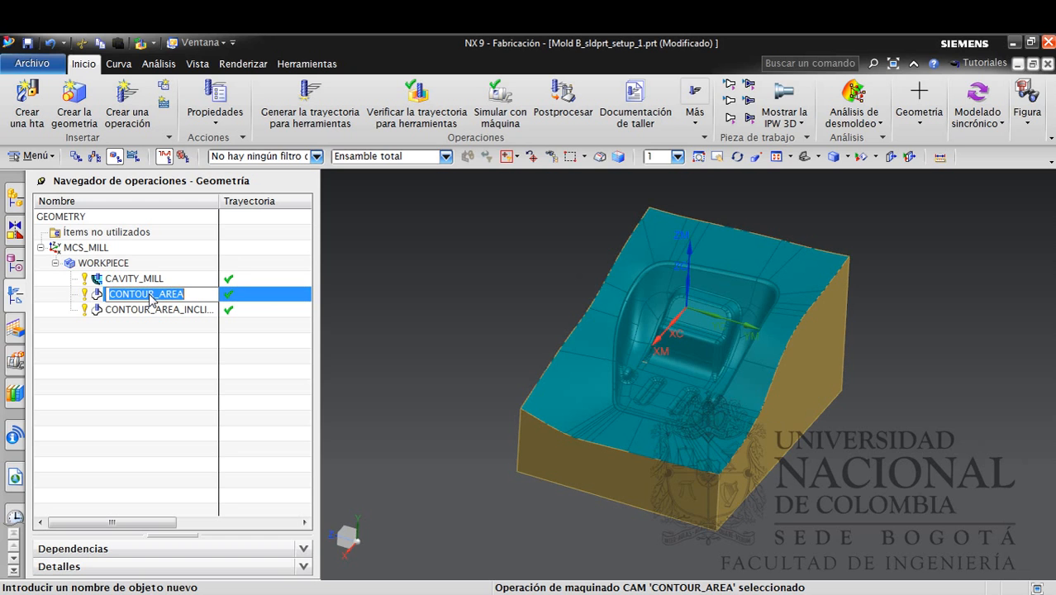
{"action": "left_click", "coordinate": [182, 335]}
{"action": "right_click", "coordinate": [154, 298]}
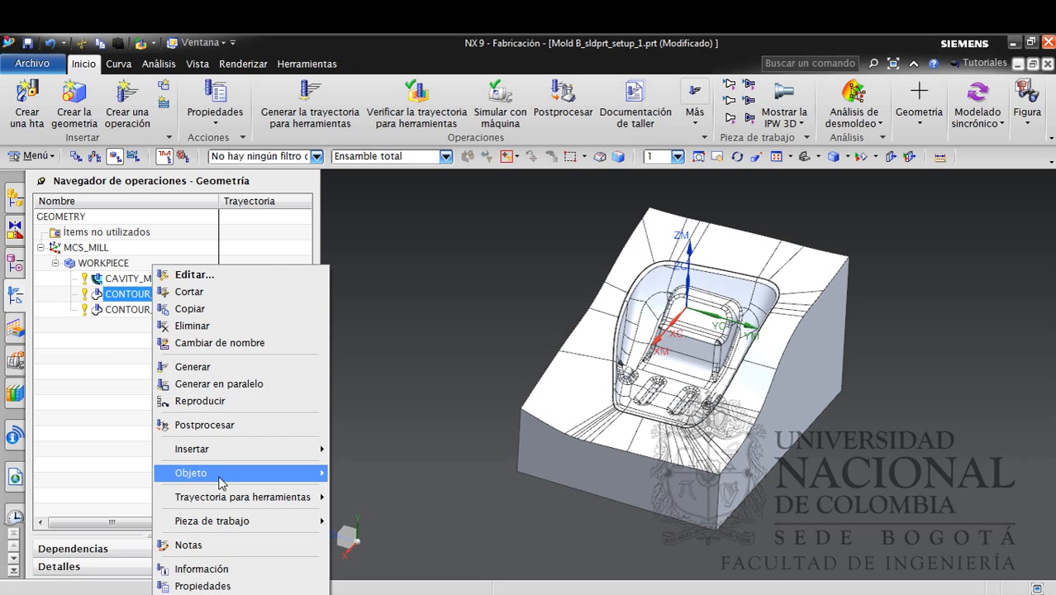
{"action": "mouse_move", "coordinate": [252, 505]}
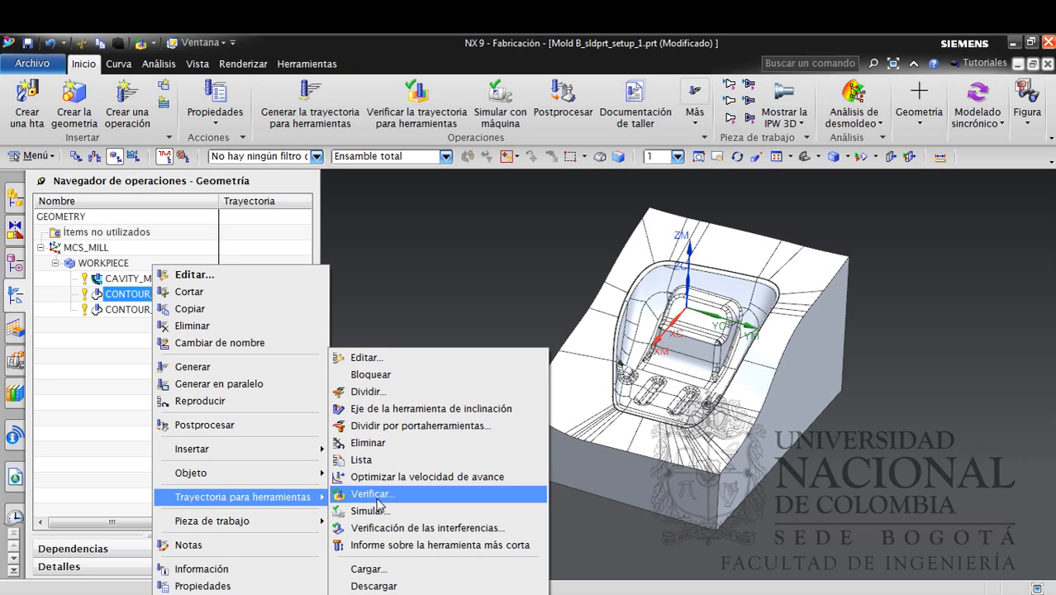
{"action": "left_click", "coordinate": [404, 425]}
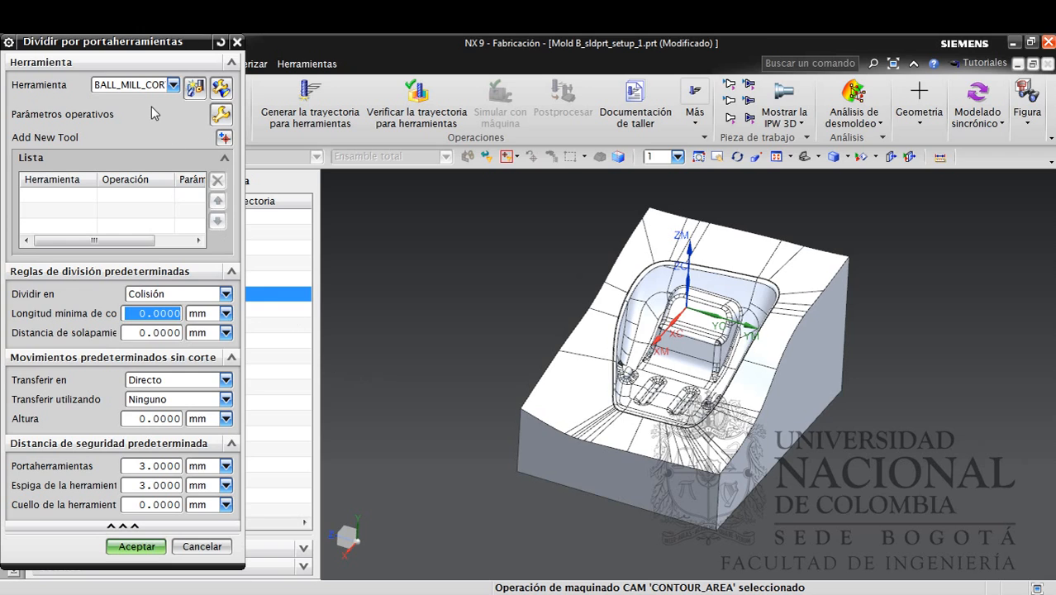
{"action": "left_click", "coordinate": [221, 137]}
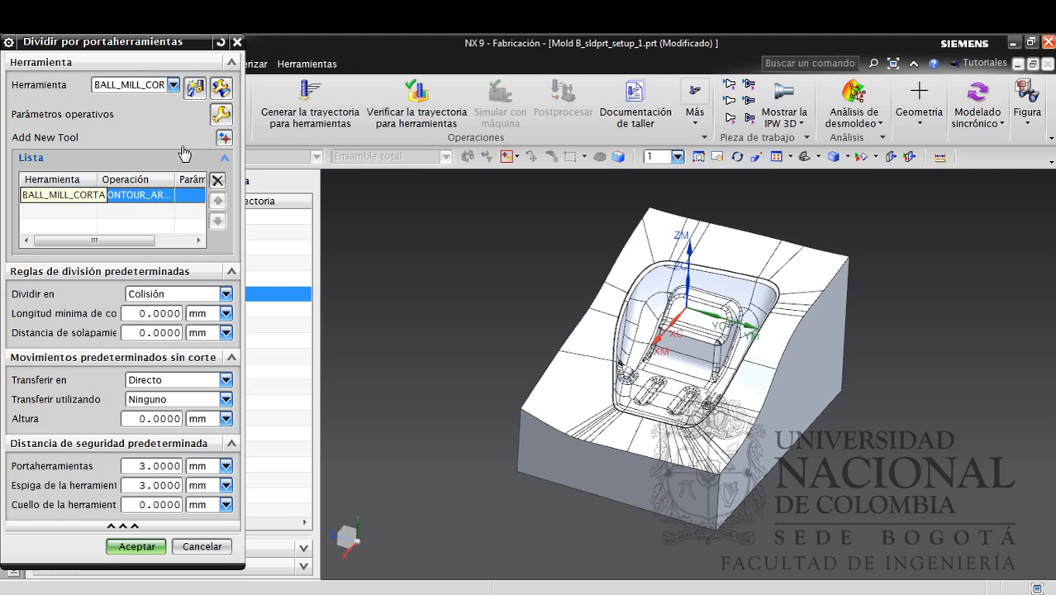
Add a second BALL_MILL_CORTA entry, keep the division rule at Colisión and create the divided operation
{"action": "left_click", "coordinate": [173, 89]}
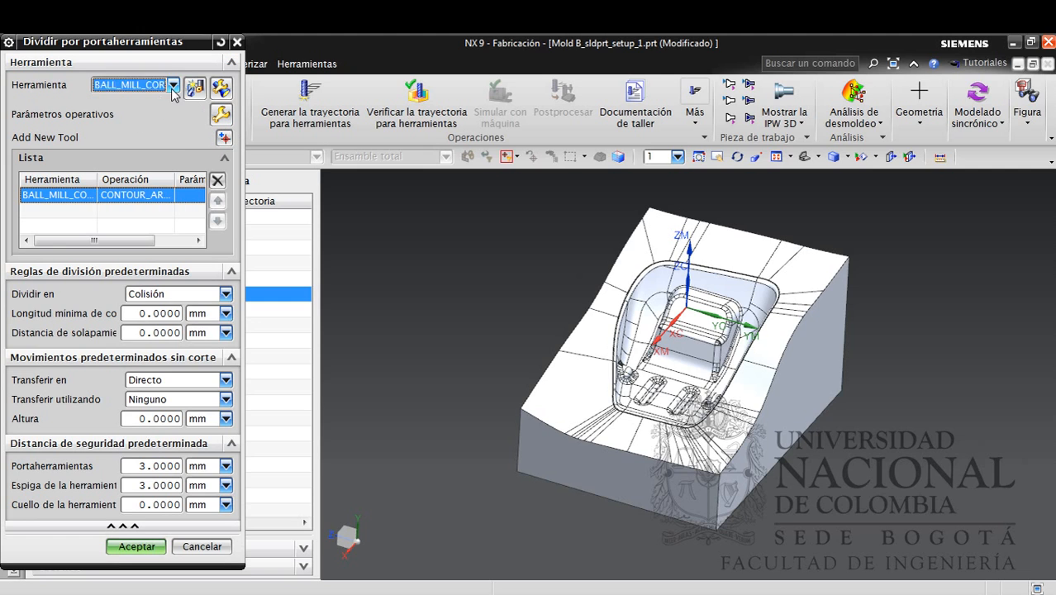
{"action": "left_click", "coordinate": [172, 87]}
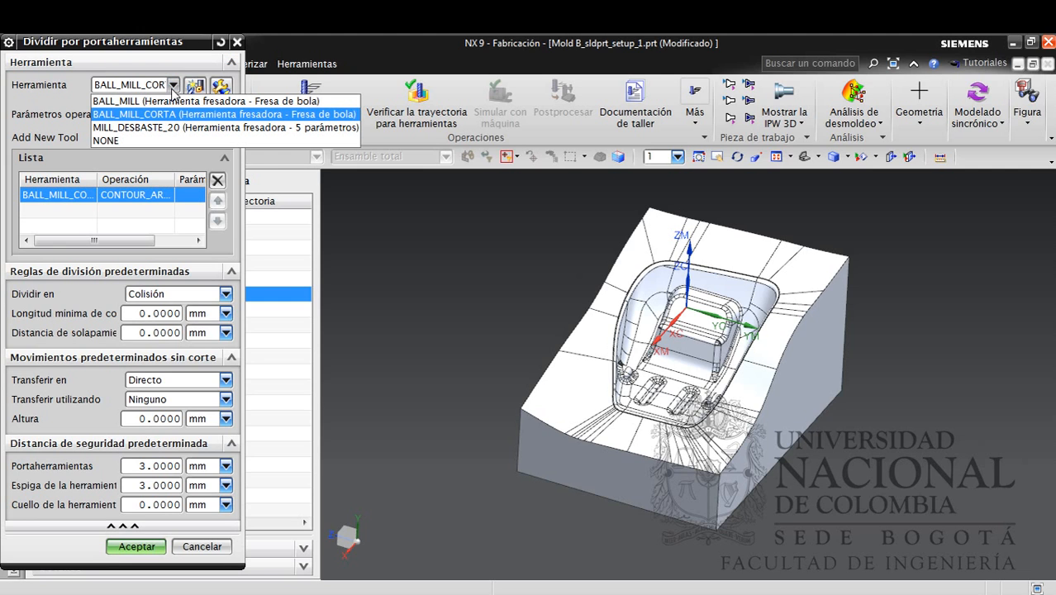
{"action": "left_click", "coordinate": [173, 89]}
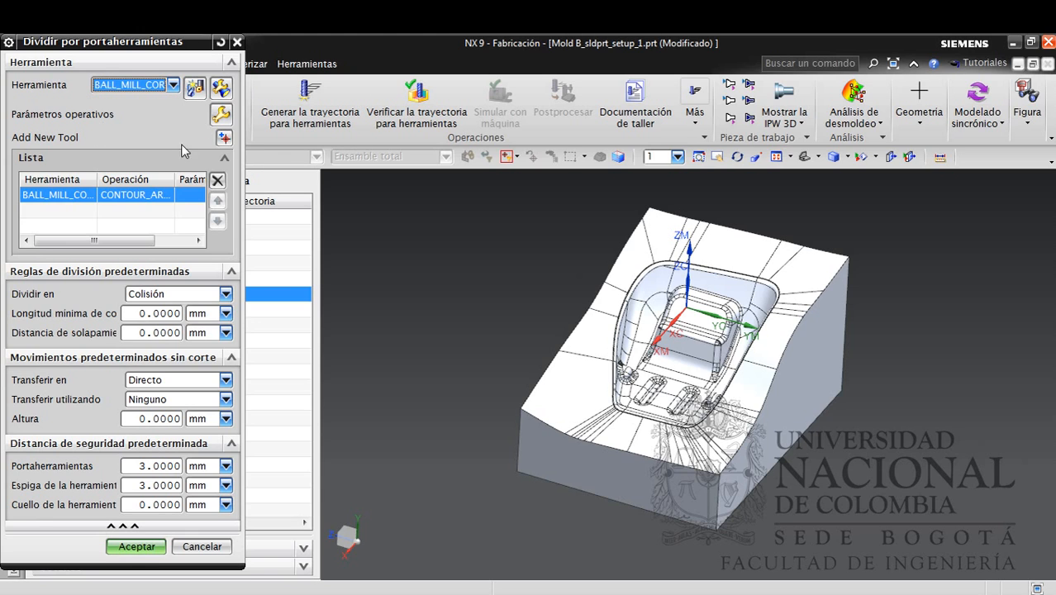
{"action": "left_click", "coordinate": [224, 137]}
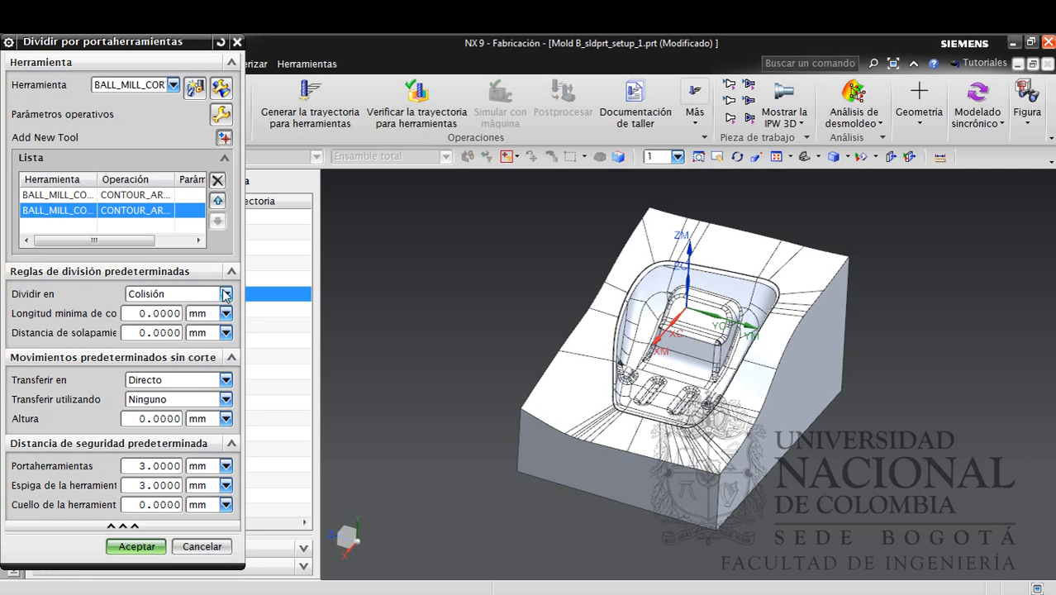
{"action": "left_click", "coordinate": [225, 296]}
{"action": "left_click", "coordinate": [226, 303]}
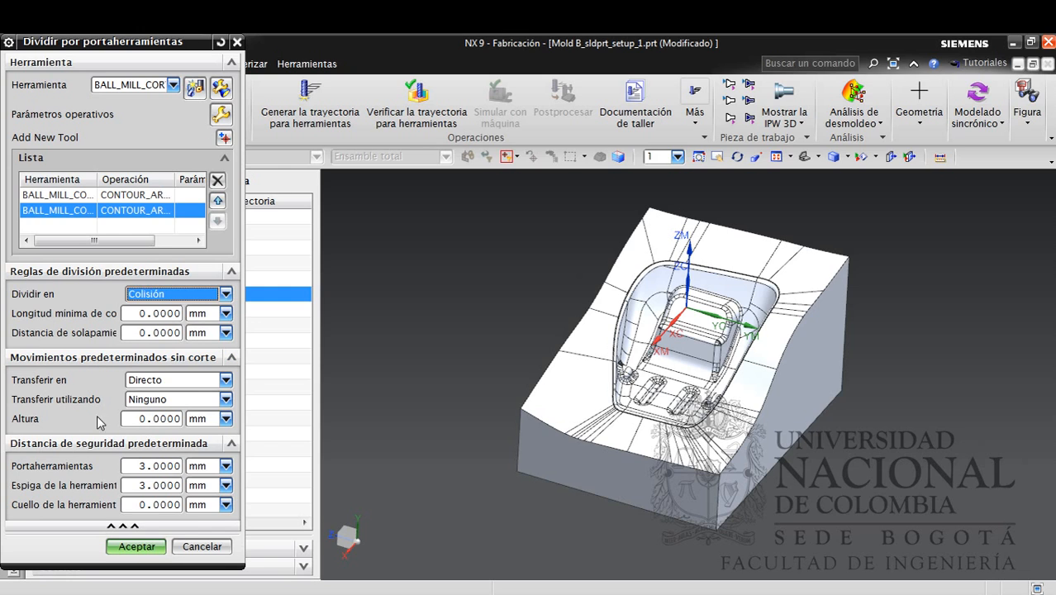
{"action": "left_click", "coordinate": [135, 546]}
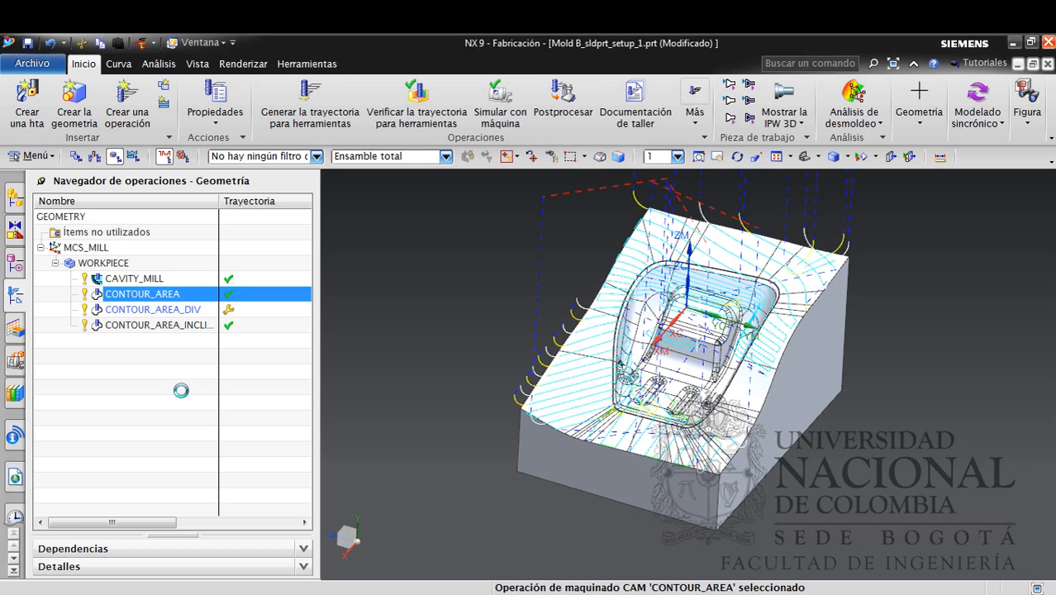
Change the CONTOUR_AREA_DIV operation's tool to BALL_MILL and accept the operation
{"action": "left_click", "coordinate": [192, 313]}
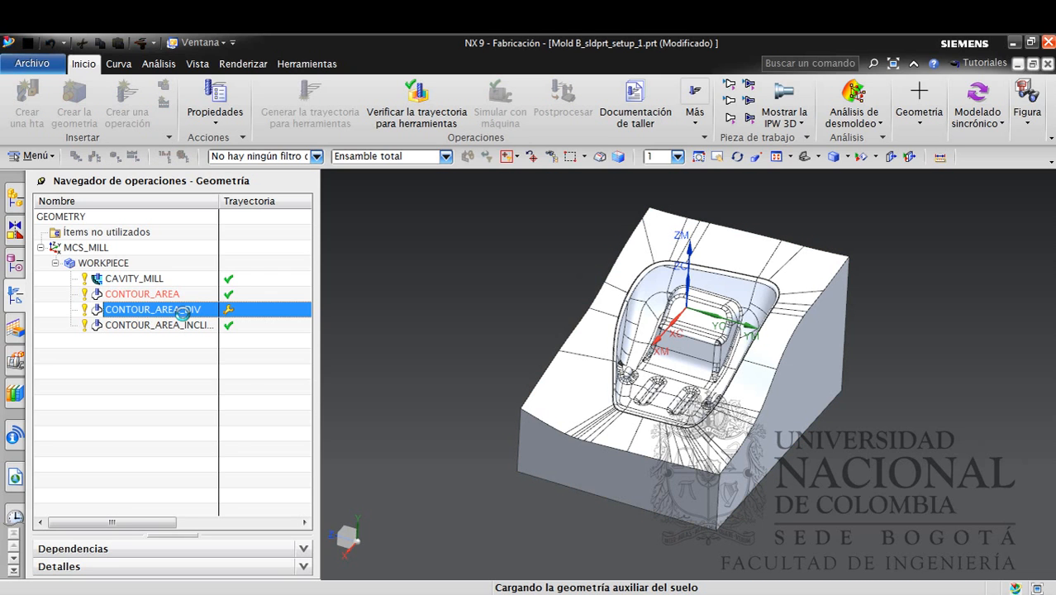
{"action": "left_click", "coordinate": [132, 85]}
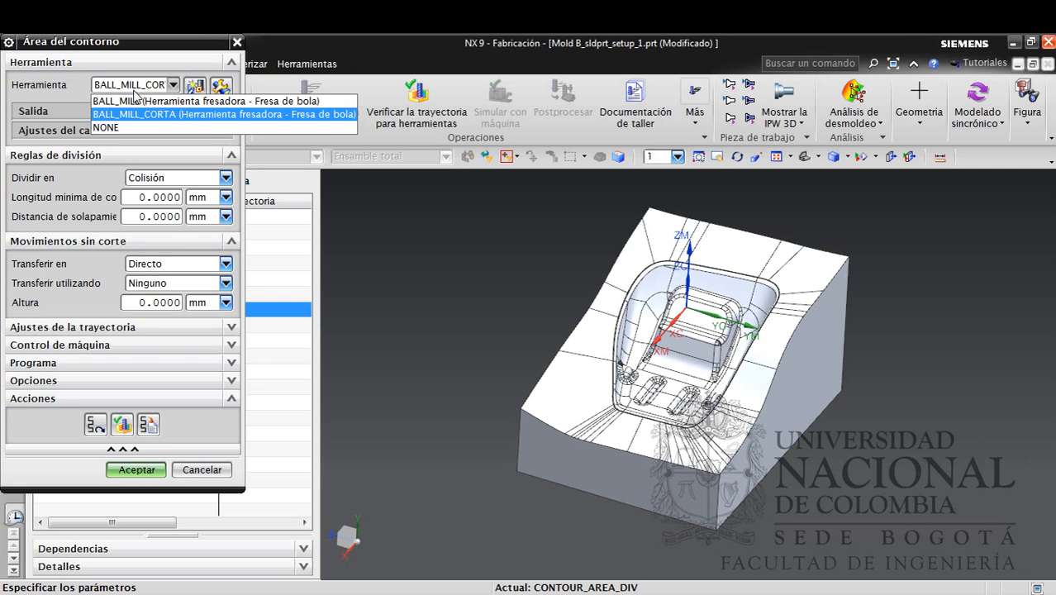
{"action": "left_click", "coordinate": [133, 101]}
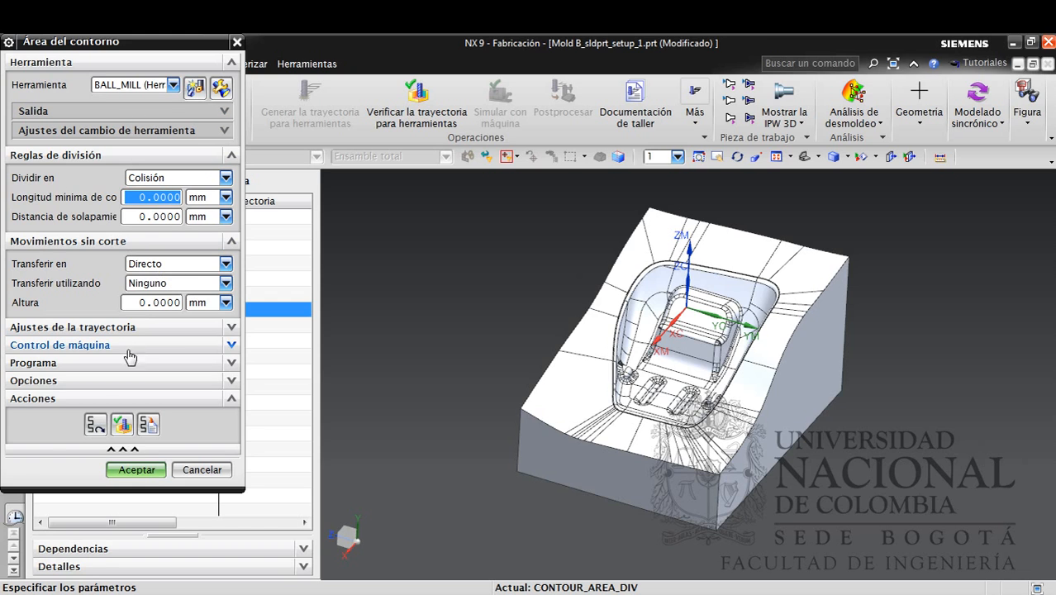
{"action": "left_click", "coordinate": [136, 470]}
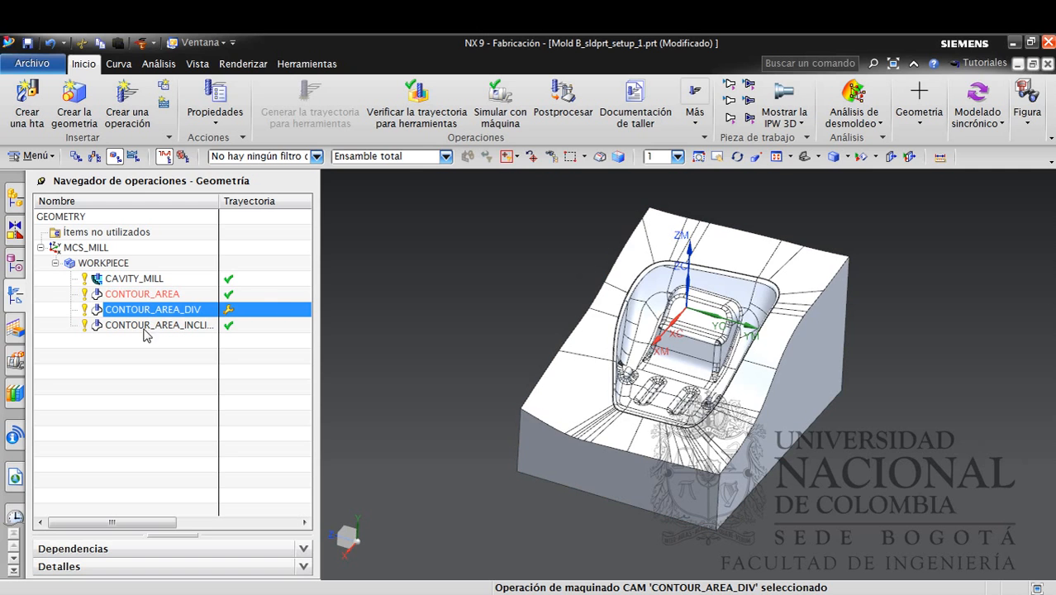
Compare the CONTOUR_AREA and CONTOUR_AREA_DIV toolpaths by displaying each operation on the part
{"action": "left_click", "coordinate": [143, 295]}
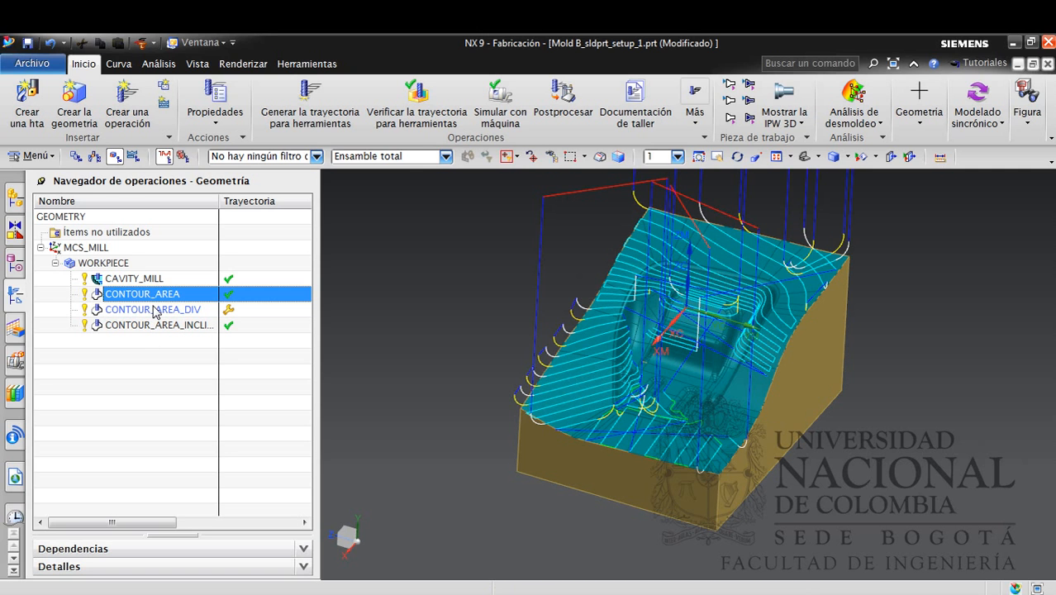
{"action": "left_click", "coordinate": [155, 310]}
{"action": "left_click", "coordinate": [156, 295]}
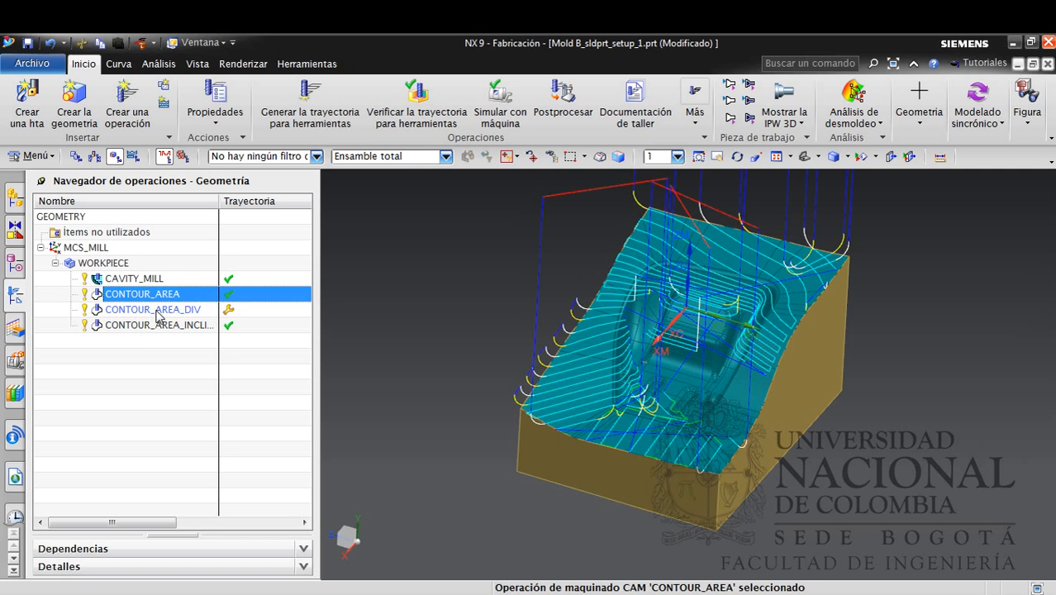
Compare the CONTOUR_AREA_DIV and CONTOUR_AREA toolpaths, select both operations and open their toolpath verification
{"action": "left_click", "coordinate": [153, 310]}
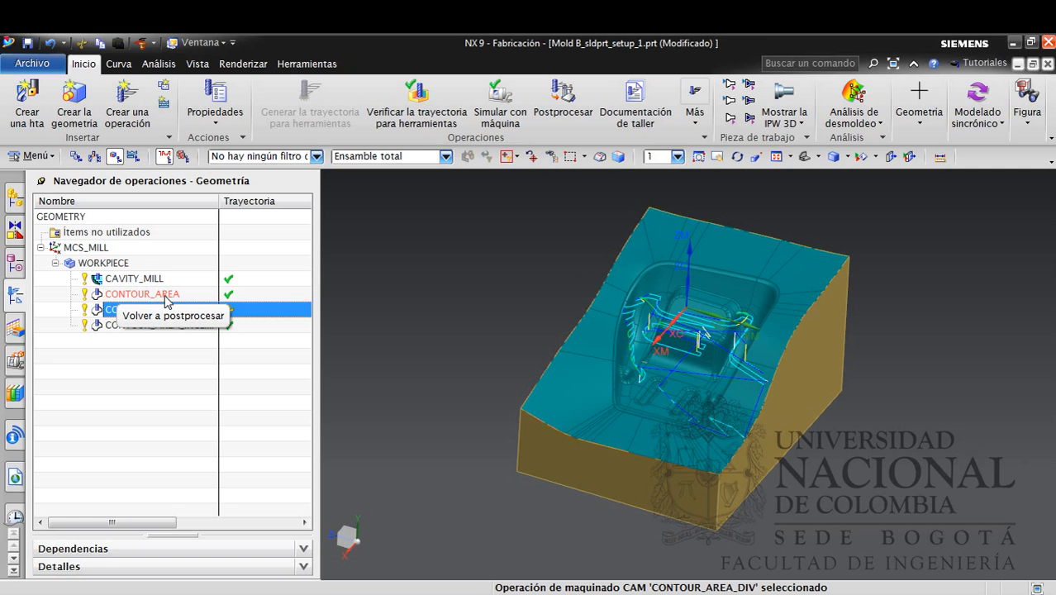
{"action": "left_click", "coordinate": [157, 295]}
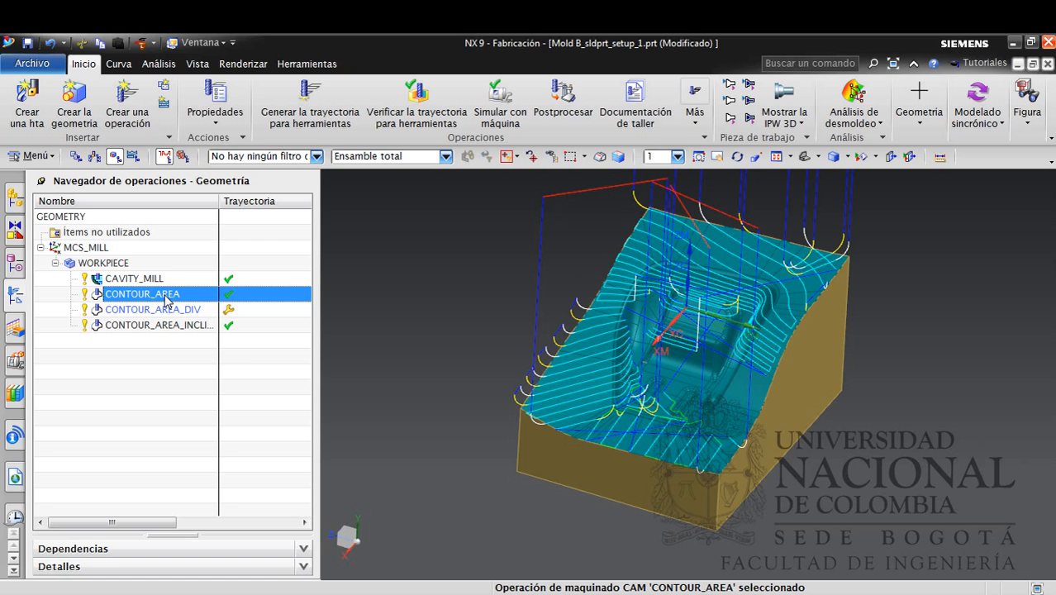
{"action": "left_click", "coordinate": [166, 310], "text": "ctrl"}
{"action": "left_click", "coordinate": [416, 104]}
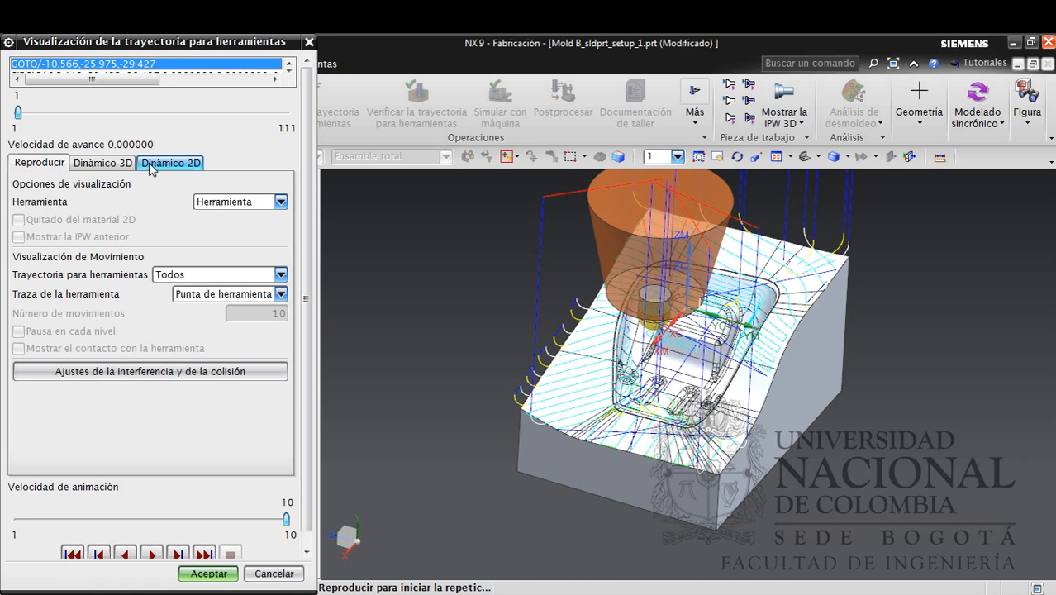
Replay the tool motion of both operations at animation speed 2 and stop it partway through
{"action": "left_click", "coordinate": [164, 519]}
{"action": "left_click", "coordinate": [100, 520]}
{"action": "left_click", "coordinate": [99, 520]}
{"action": "left_click", "coordinate": [81, 520]}
{"action": "left_click", "coordinate": [81, 520]}
{"action": "left_click", "coordinate": [81, 520]}
{"action": "left_click", "coordinate": [66, 520]}
{"action": "left_click", "coordinate": [62, 521]}
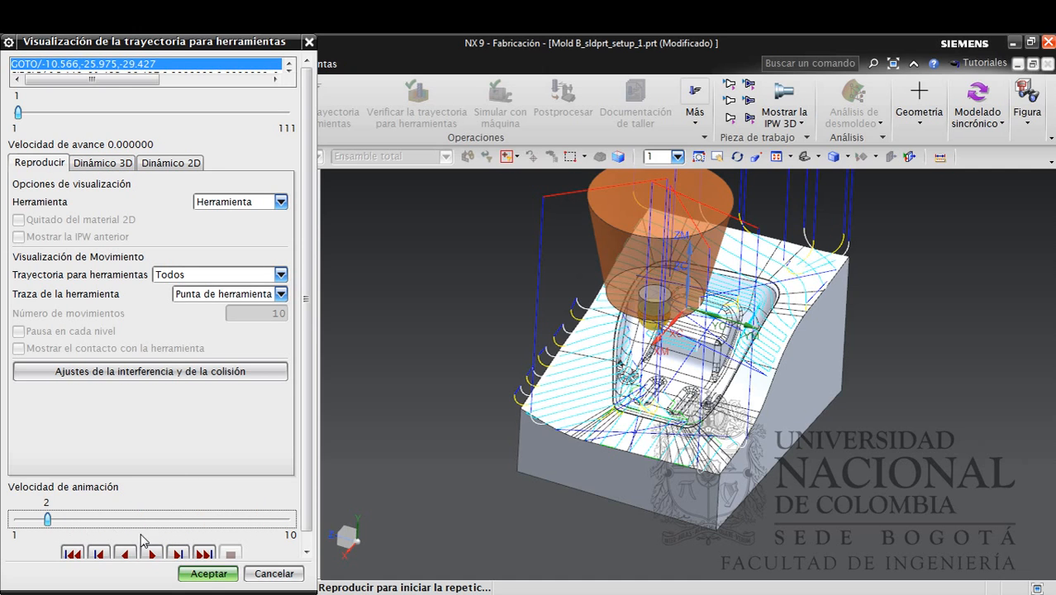
{"action": "left_click", "coordinate": [151, 553]}
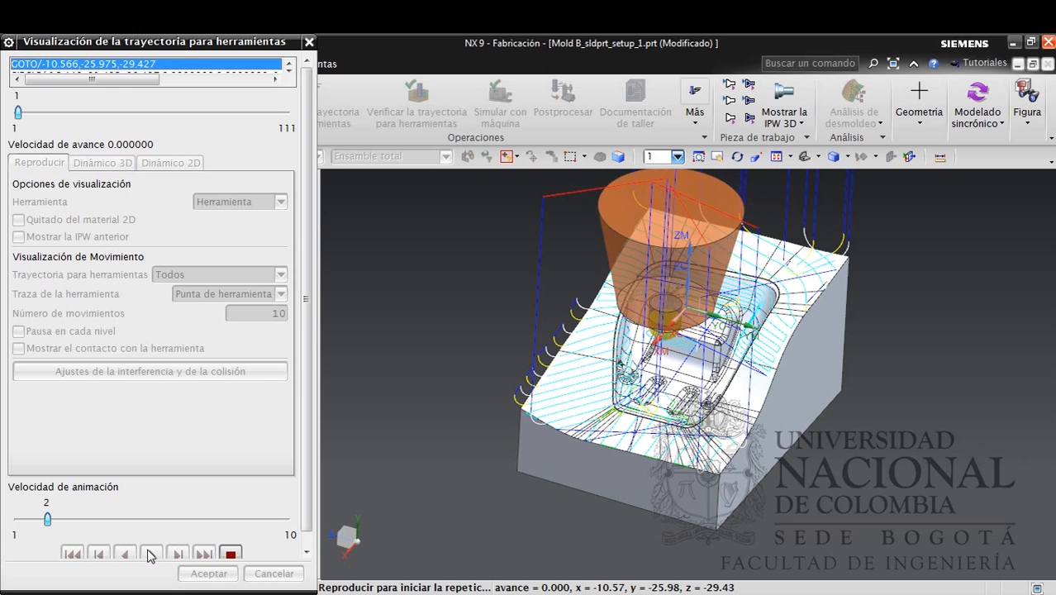
{"action": "left_click", "coordinate": [231, 554]}
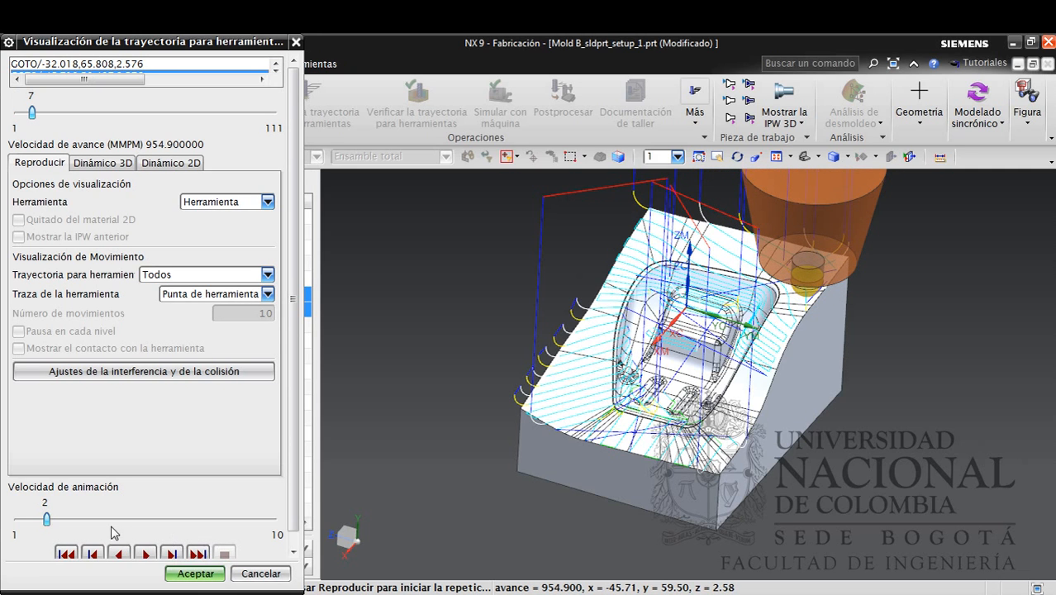
Replay the remaining tool motion at animation speed 8, accept the verification and clear the operation selection
{"action": "left_click", "coordinate": [117, 519]}
{"action": "left_click", "coordinate": [164, 527]}
{"action": "left_click", "coordinate": [210, 527]}
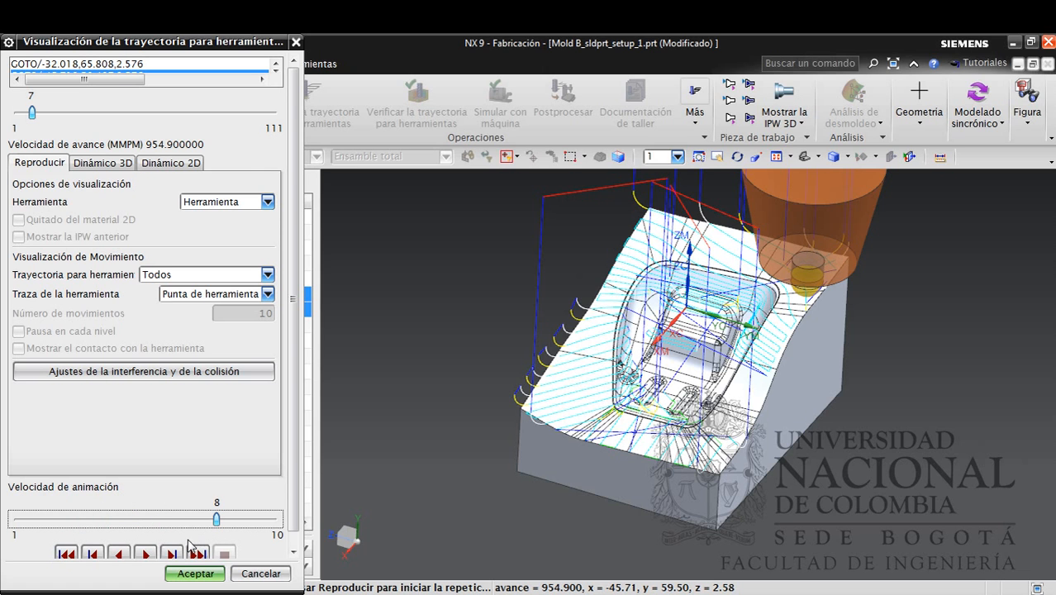
{"action": "left_click", "coordinate": [147, 555]}
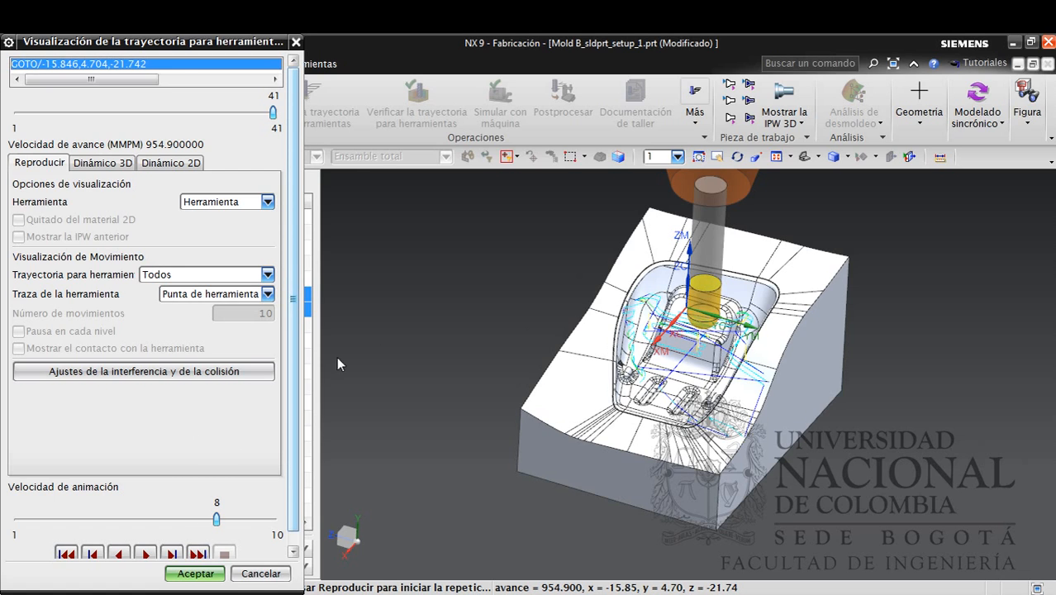
{"action": "left_click", "coordinate": [218, 574]}
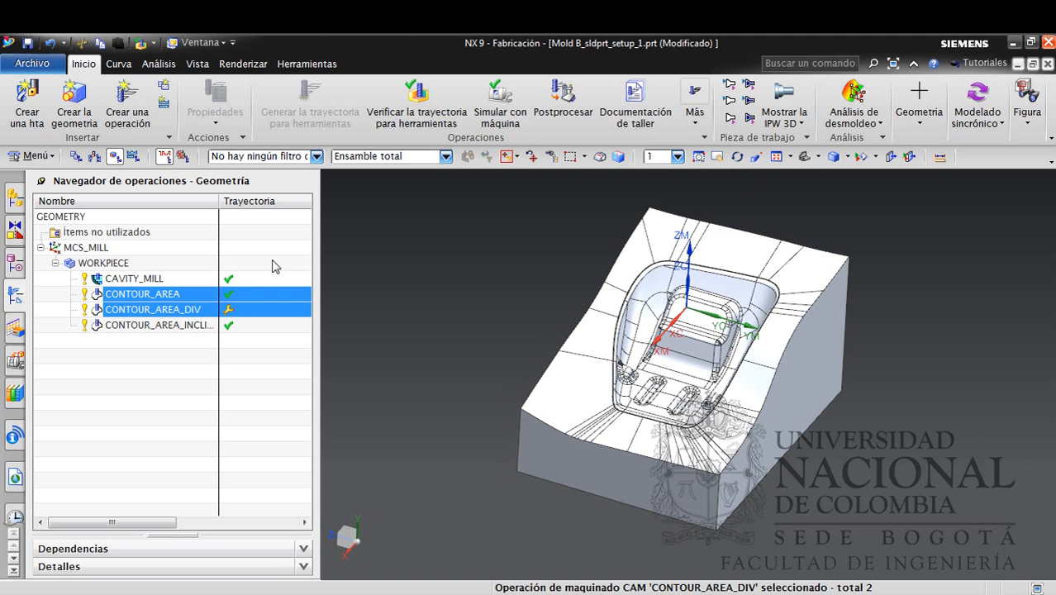
{"action": "left_click", "coordinate": [198, 353]}
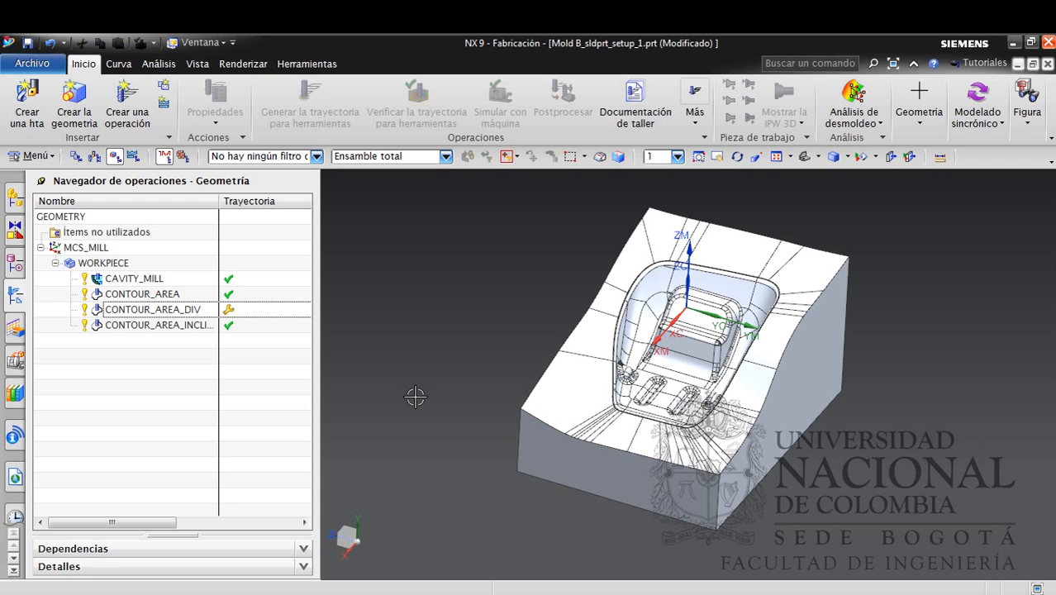
Display the CONTOUR_AREA_DIV and CONTOUR_AREA toolpaths in turn and review the toolpath commands available for CONTOUR_AREA_DIV
{"action": "left_click", "coordinate": [162, 314]}
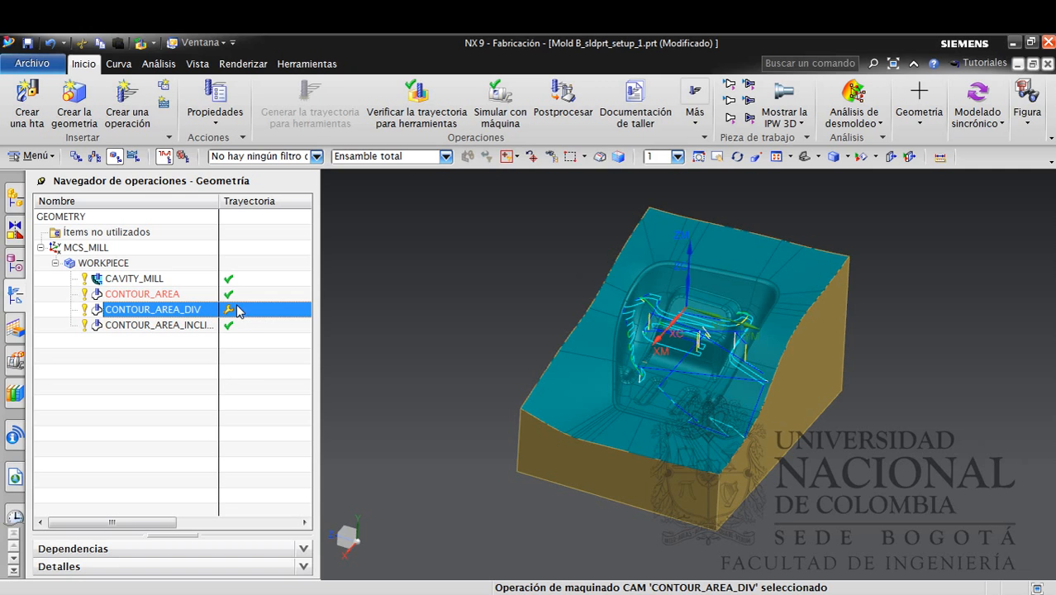
{"action": "left_click", "coordinate": [161, 297]}
{"action": "left_click", "coordinate": [149, 349]}
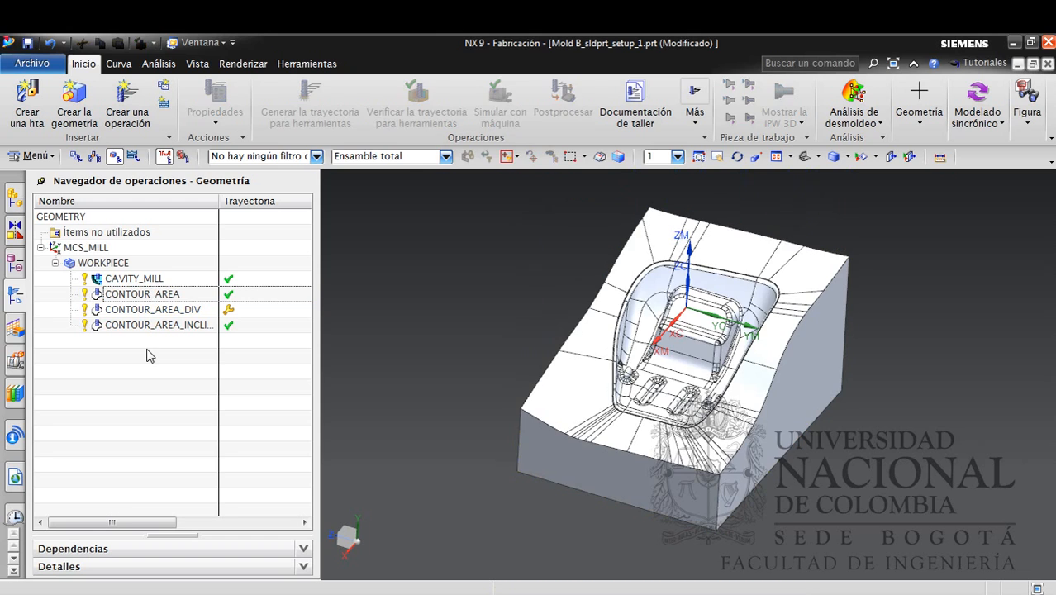
{"action": "left_click", "coordinate": [138, 310]}
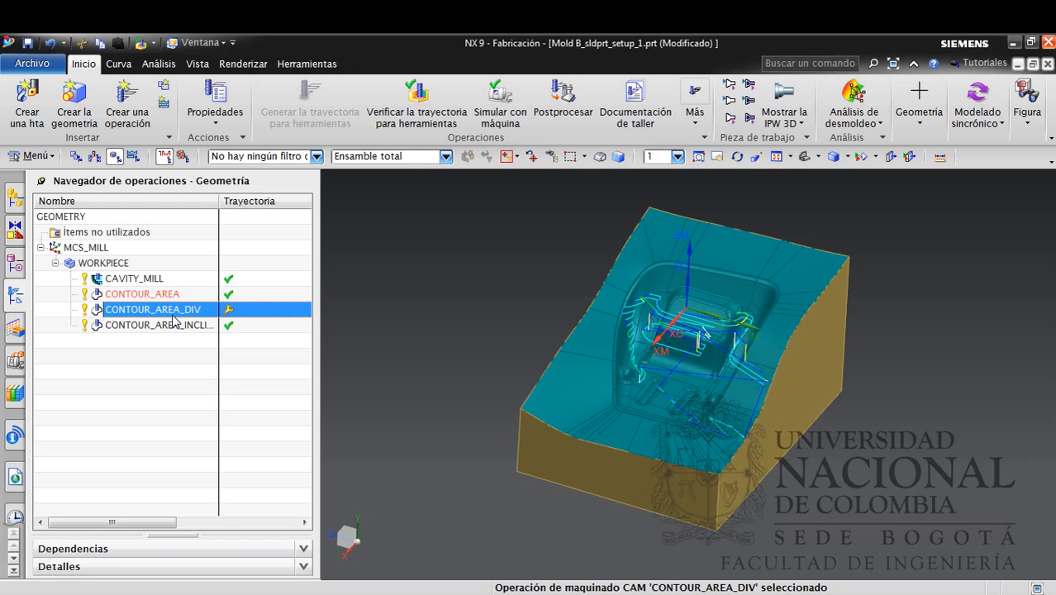
{"action": "right_click", "coordinate": [170, 307]}
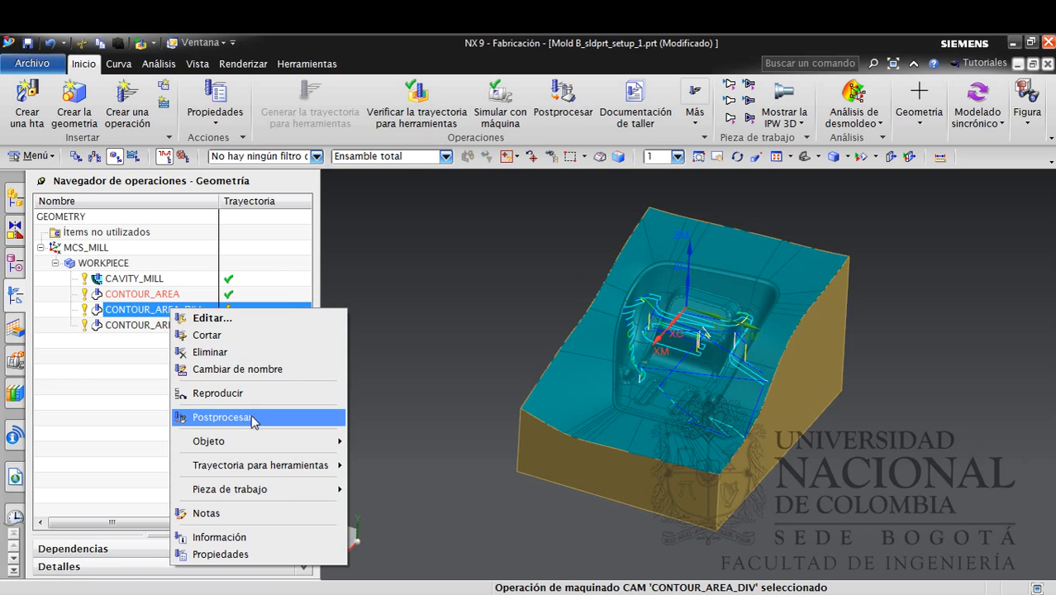
{"action": "mouse_move", "coordinate": [280, 468]}
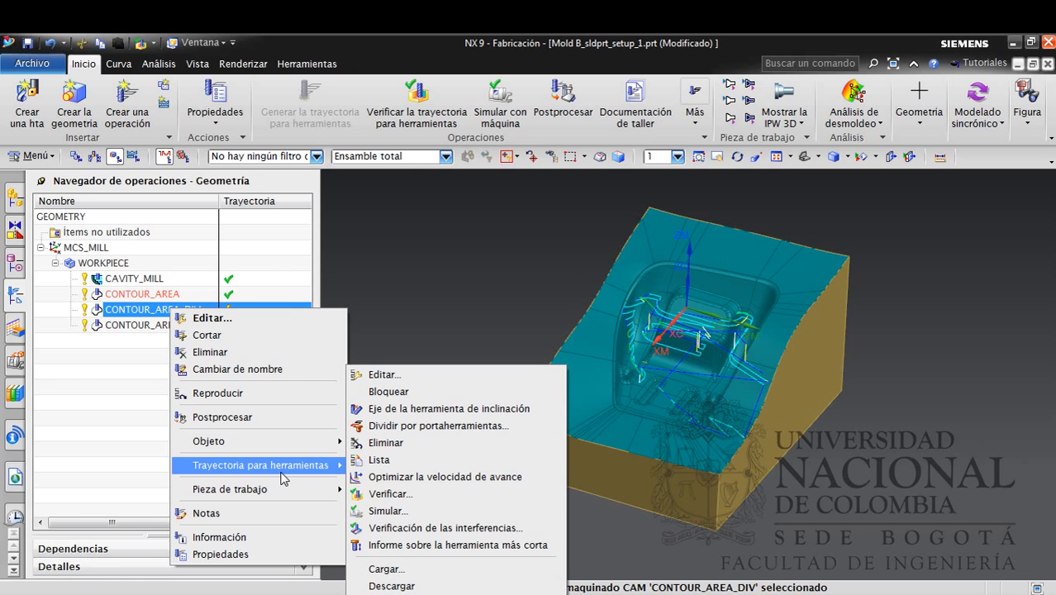
{"action": "left_click", "coordinate": [404, 266]}
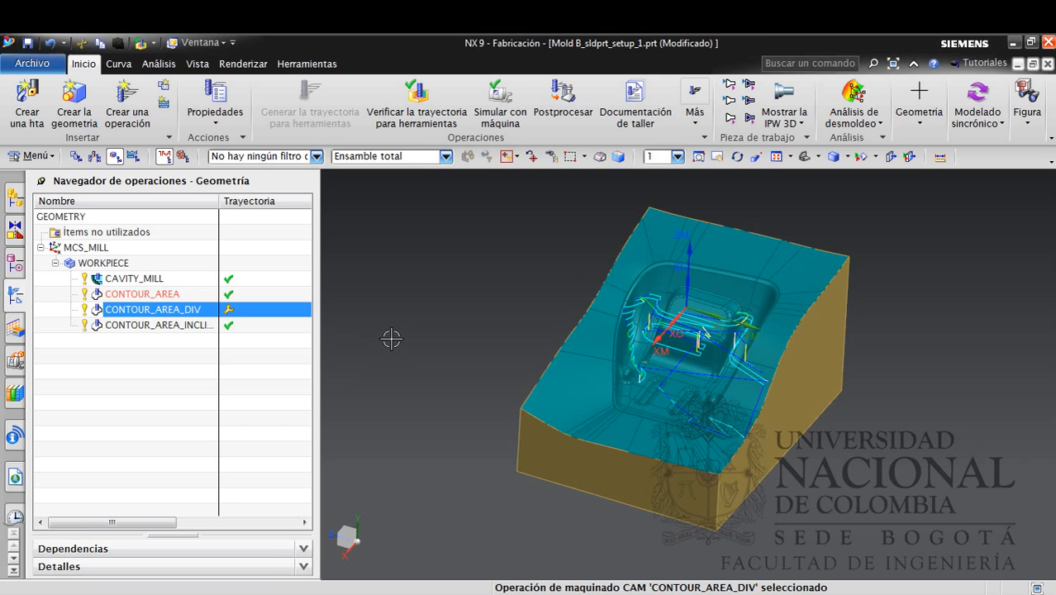
{"action": "left_click", "coordinate": [360, 411]}
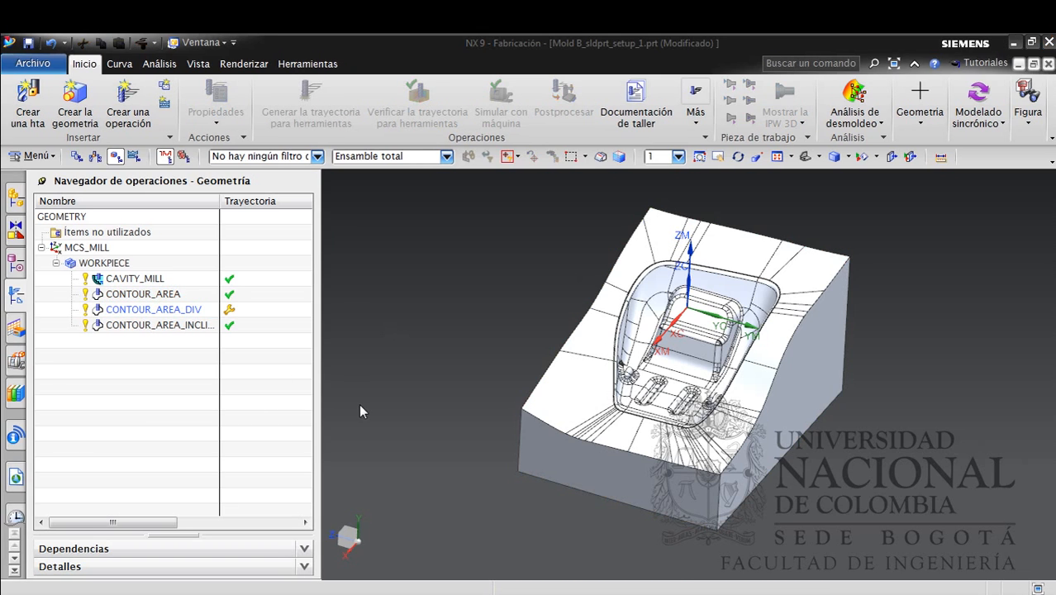
In CONTOUR_AREA's area milling drive settings, set the steep depth per cut to 5 % of the tool and the cut levels to Optimizado
{"action": "left_click", "coordinate": [157, 294]}
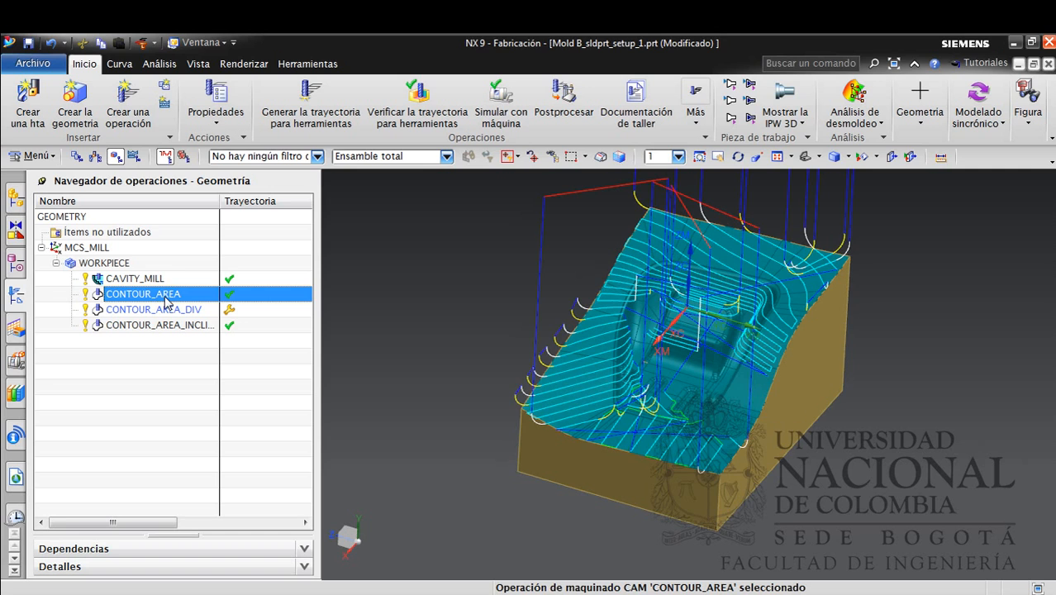
{"action": "double_click", "coordinate": [165, 296]}
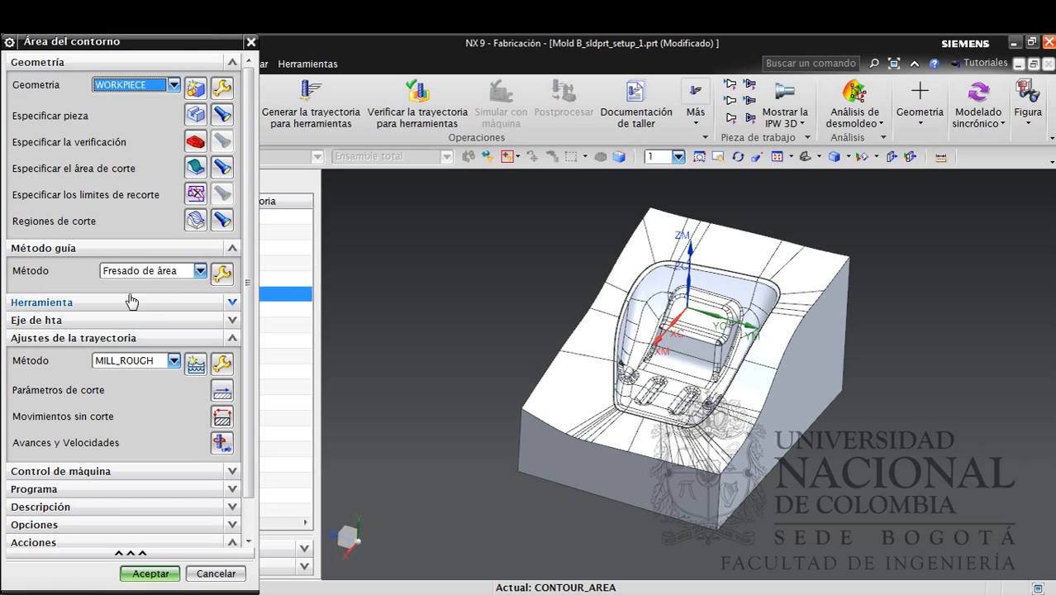
{"action": "left_click", "coordinate": [230, 275]}
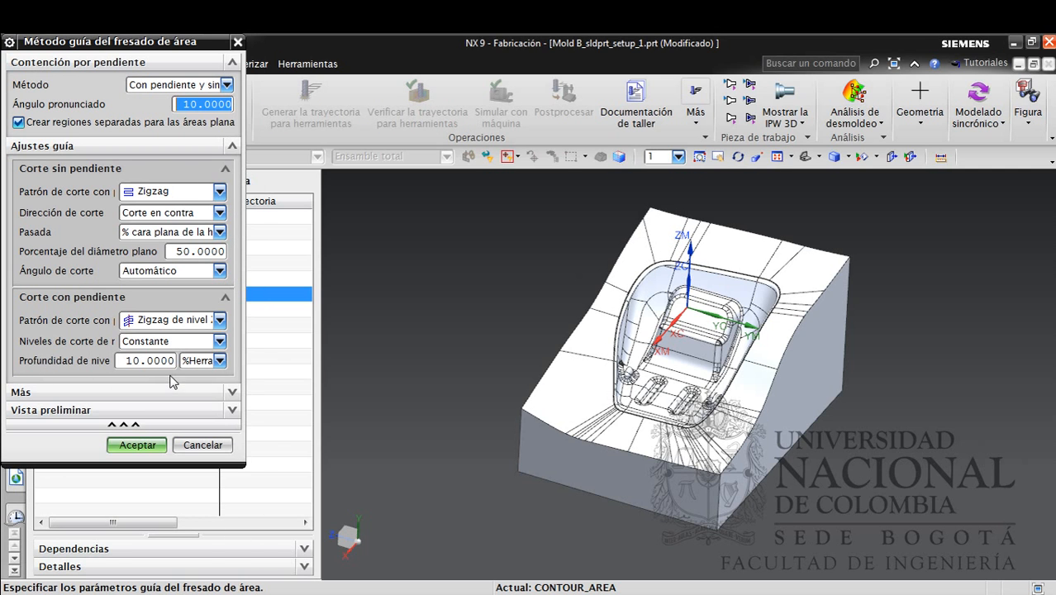
{"action": "left_click", "coordinate": [139, 361]}
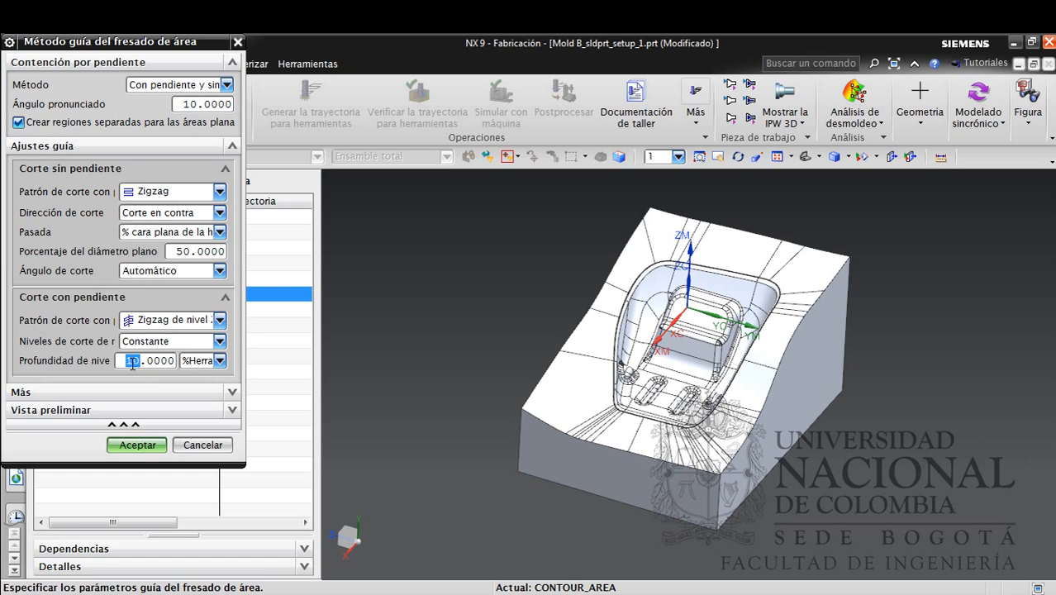
{"action": "type", "text": "5"}
{"action": "left_click", "coordinate": [148, 343]}
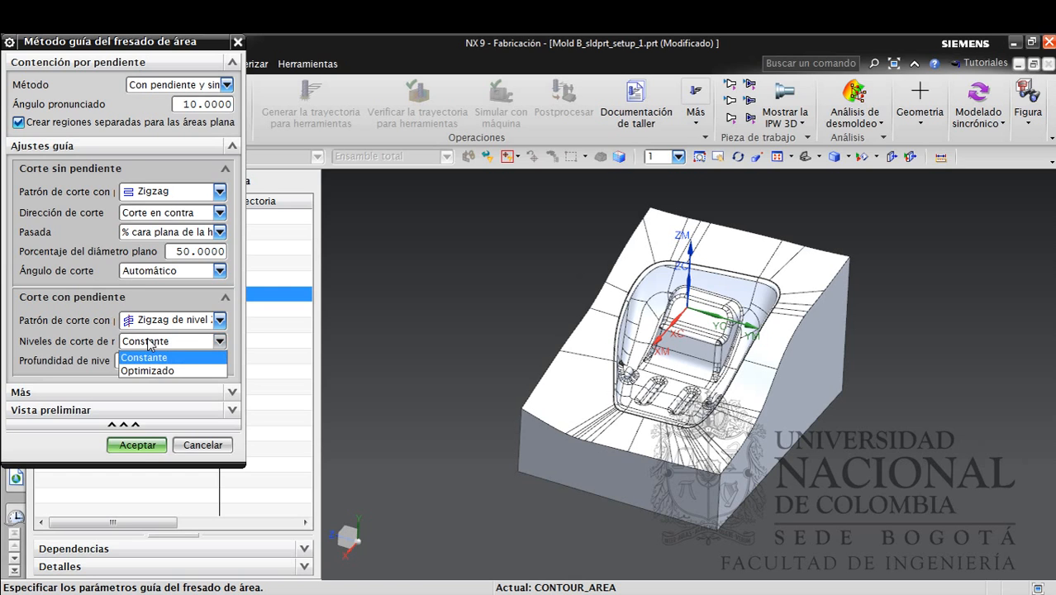
{"action": "left_click", "coordinate": [150, 368]}
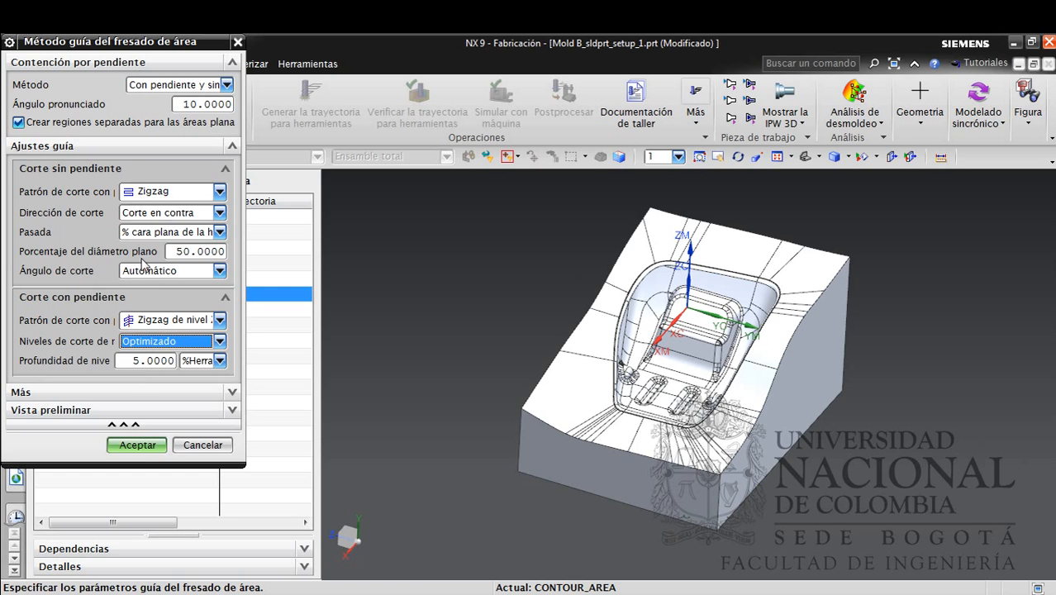
Set the non-steep stepover to Constante, edit its maximum distance in mm and accept the drive settings
{"action": "left_click", "coordinate": [220, 232]}
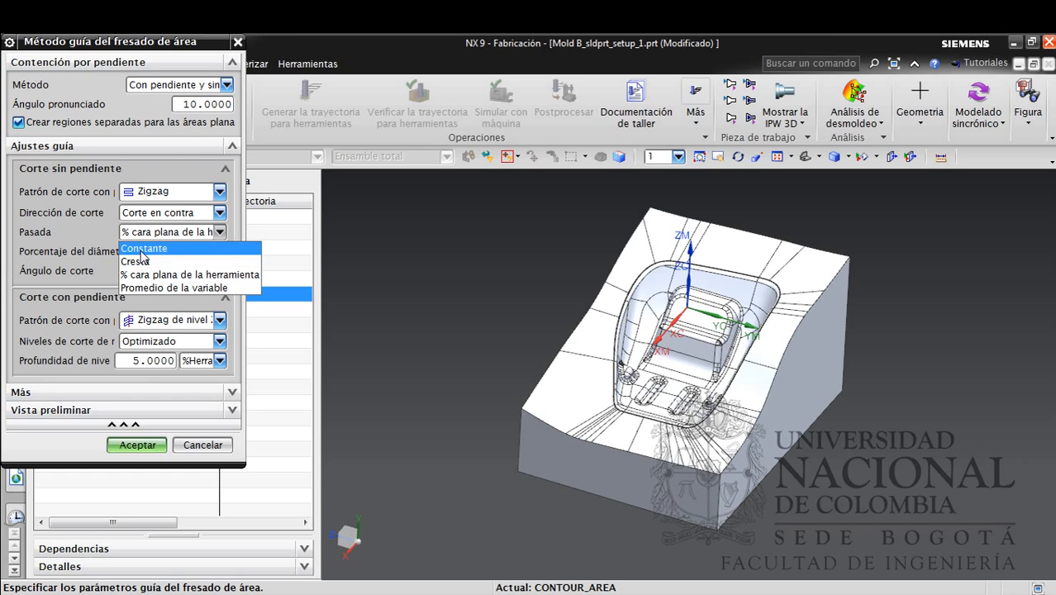
{"action": "left_click", "coordinate": [124, 253]}
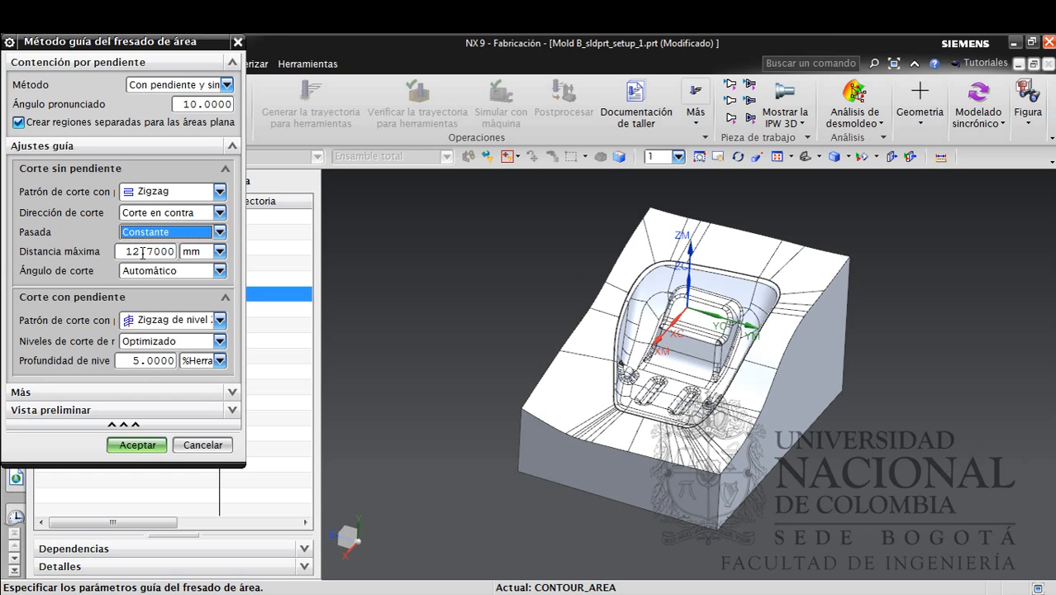
{"action": "left_click", "coordinate": [142, 253]}
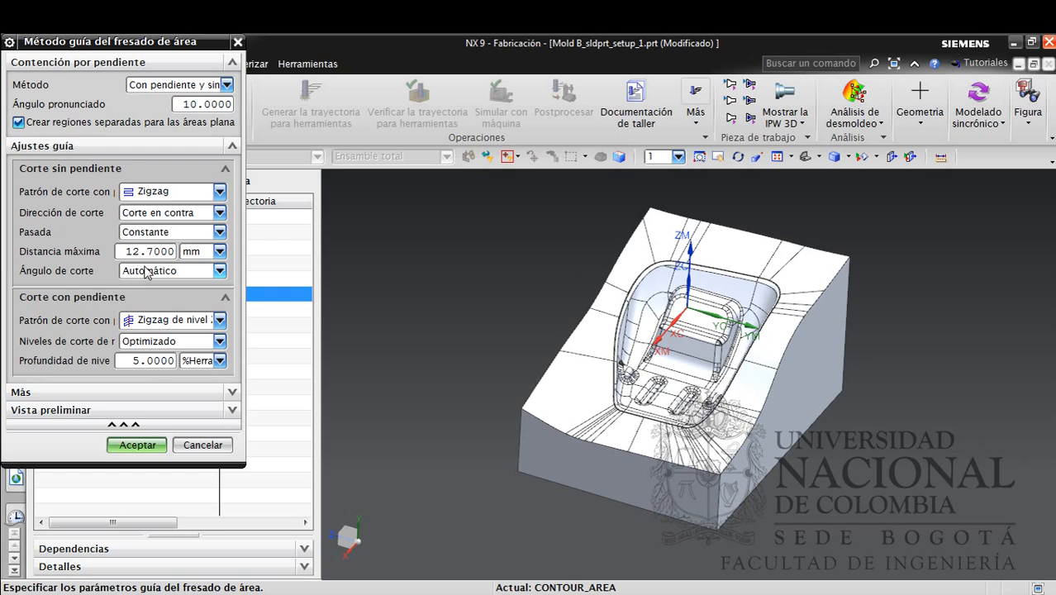
{"action": "left_click_drag", "start_coordinate": [155, 252], "coordinate": [134, 253]}
{"action": "type", "text": "0.0"}
{"action": "left_click", "coordinate": [140, 445]}
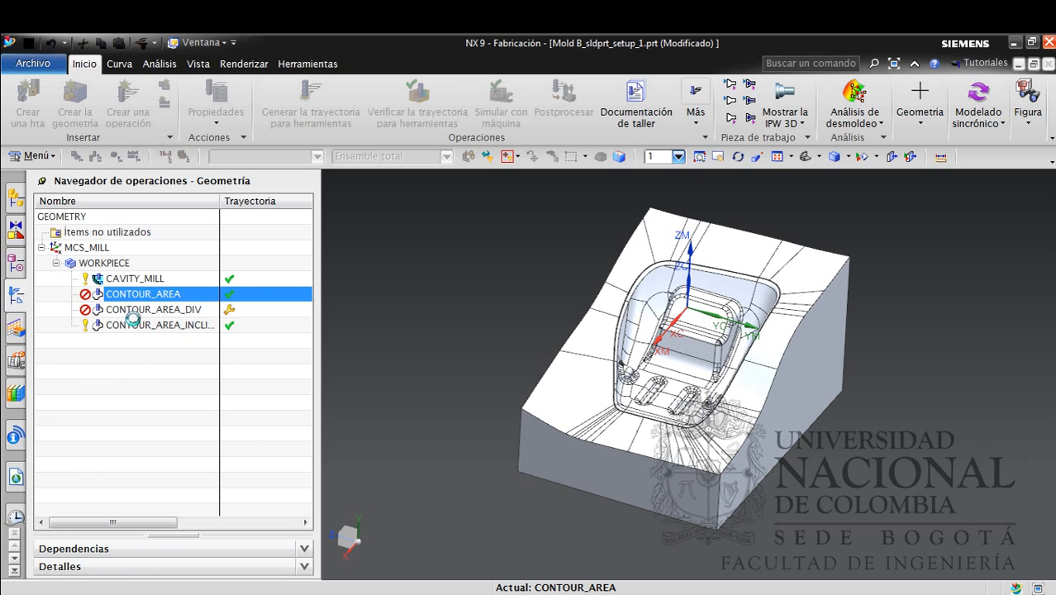
Generate the CONTOUR_AREA toolpath with the edited drive settings and accept the operation
{"action": "scroll", "coordinate": [246, 457], "scroll_direction": "down", "scroll_amount": 1}
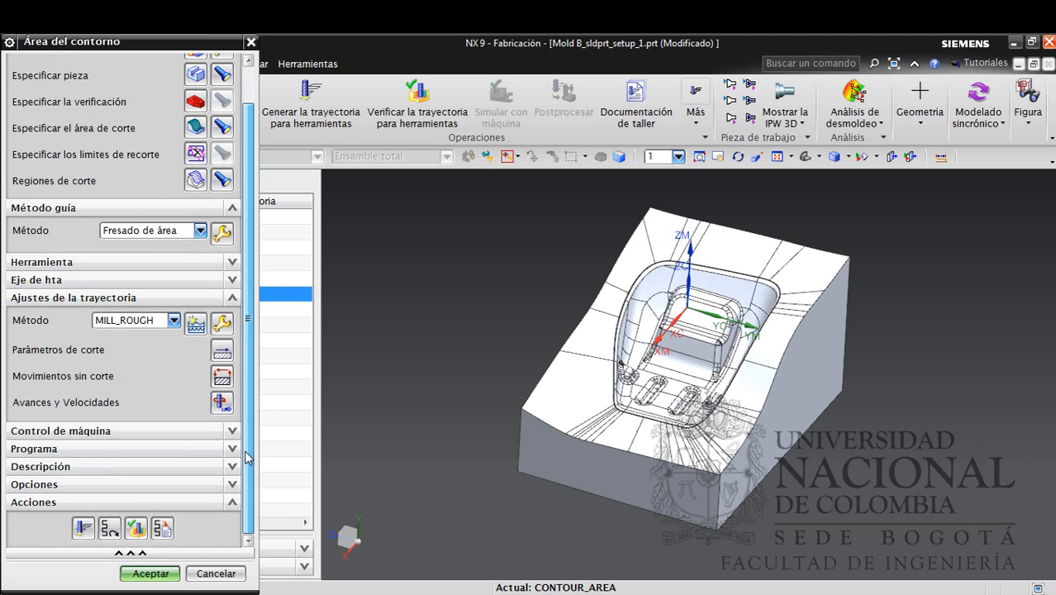
{"action": "left_click", "coordinate": [82, 527]}
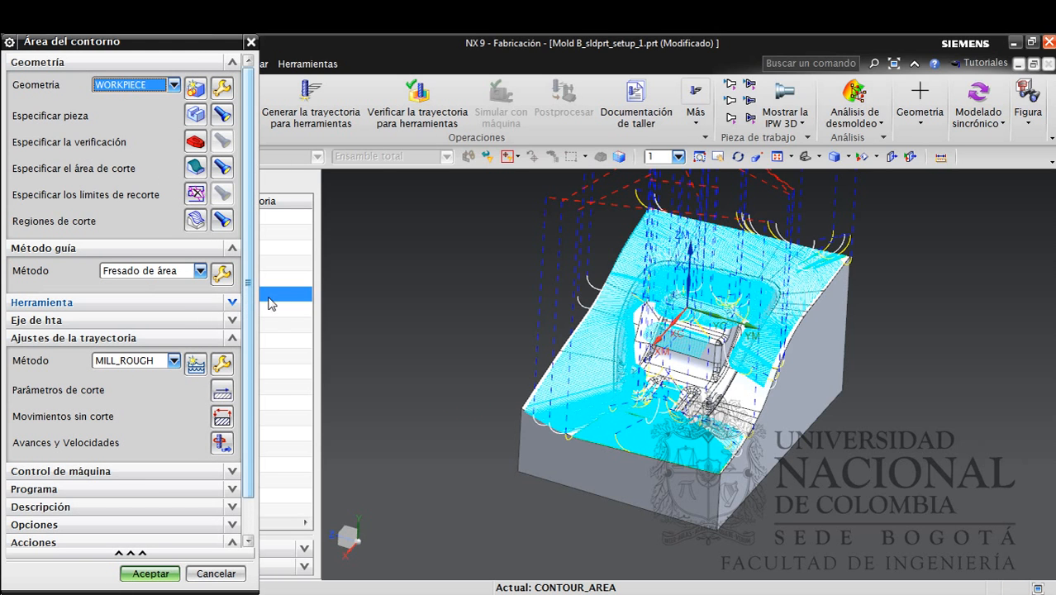
{"action": "left_click", "coordinate": [152, 574]}
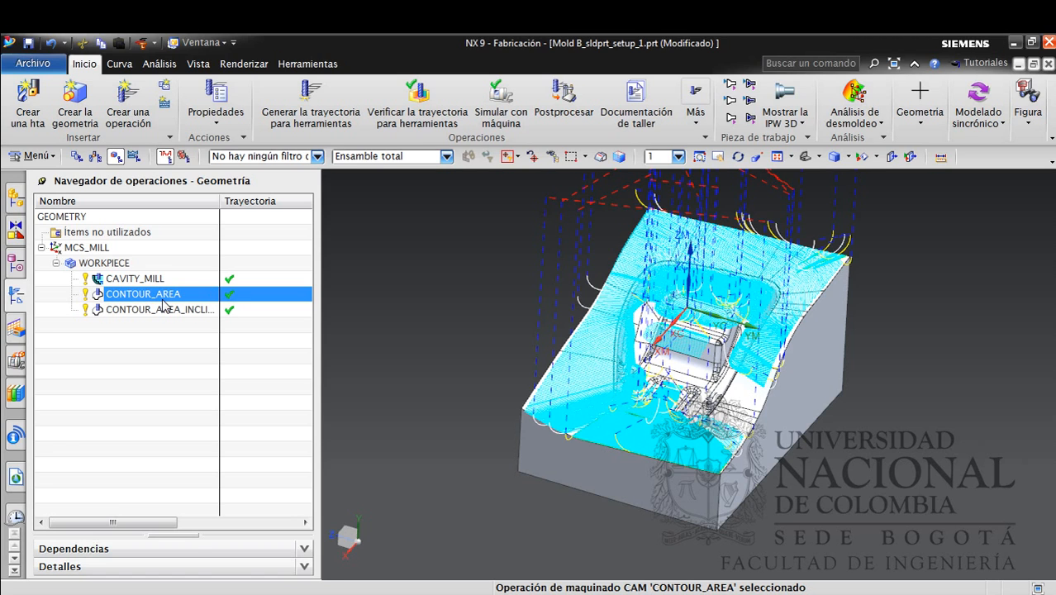
Split the CONTOUR_AREA toolpath by tool holder between BALL_MILL and BALL_MILL_CORTA with the division rule at Colisión
{"action": "right_click", "coordinate": [152, 297]}
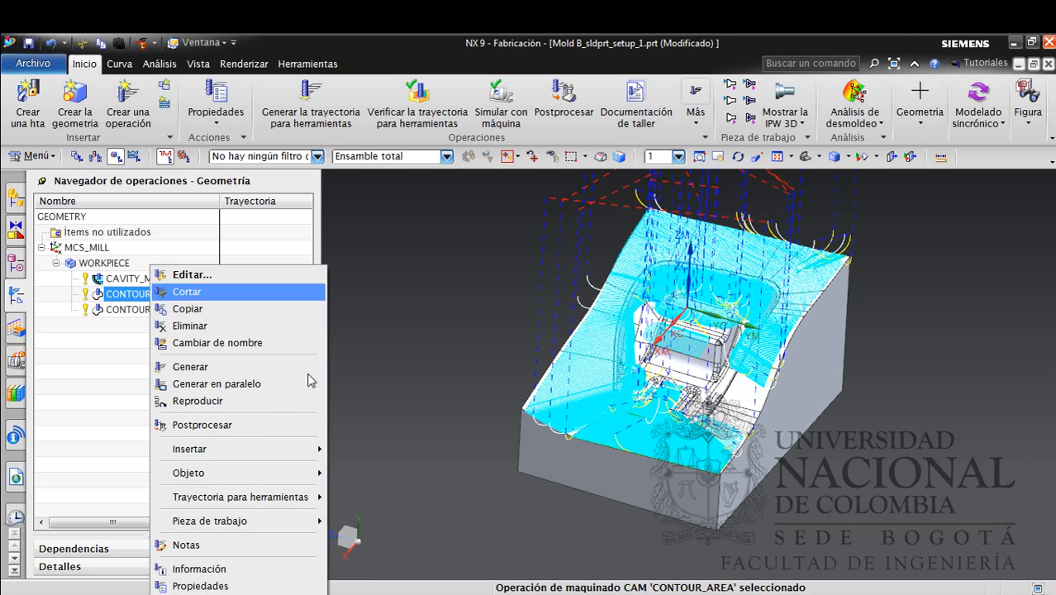
{"action": "mouse_move", "coordinate": [230, 507]}
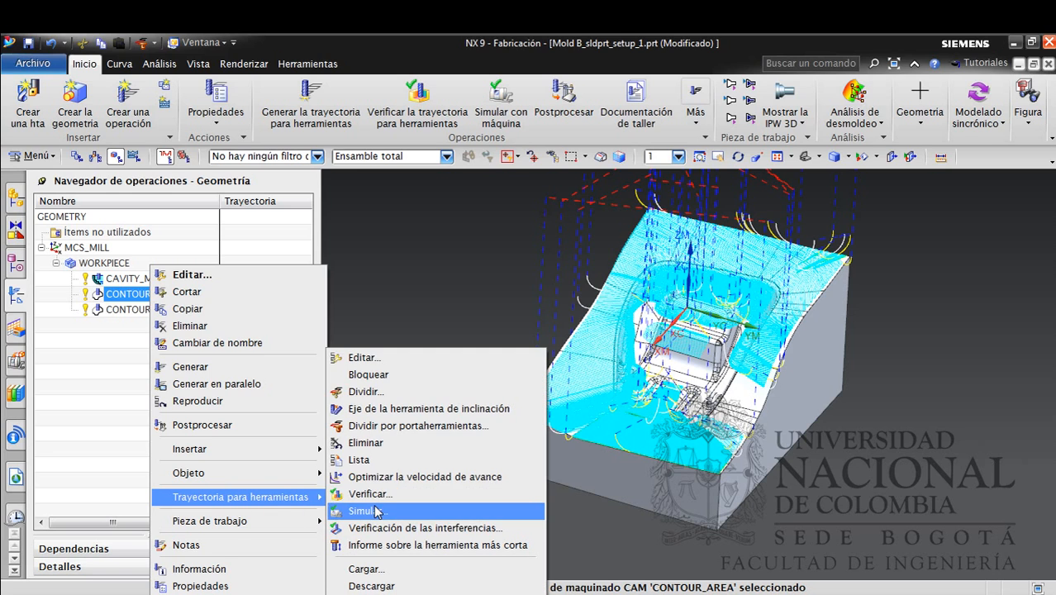
{"action": "left_click", "coordinate": [418, 426]}
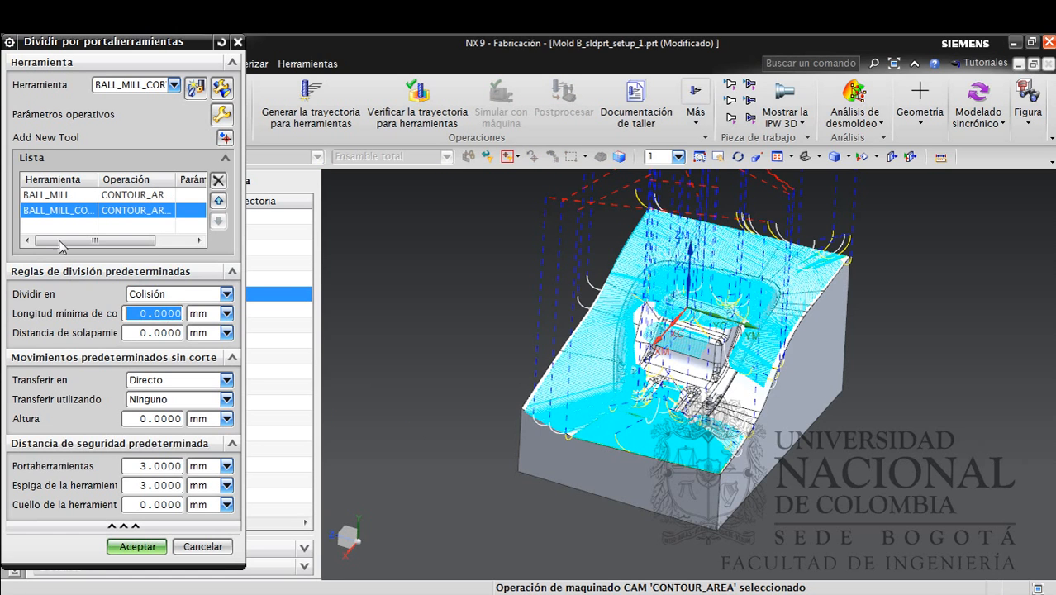
{"action": "left_click", "coordinate": [81, 195]}
{"action": "left_click", "coordinate": [150, 210]}
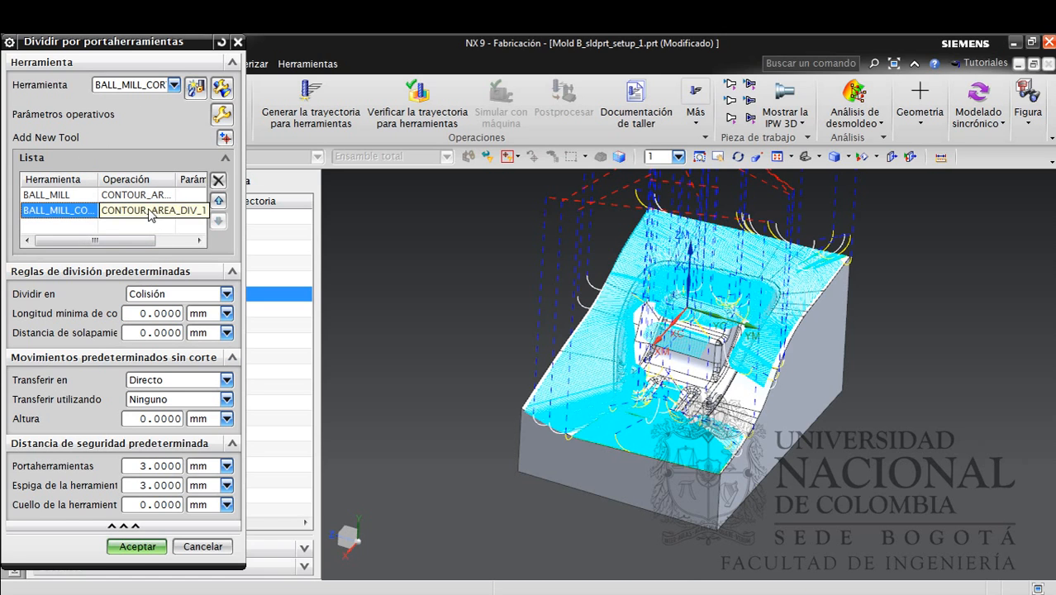
{"action": "left_click", "coordinate": [137, 547]}
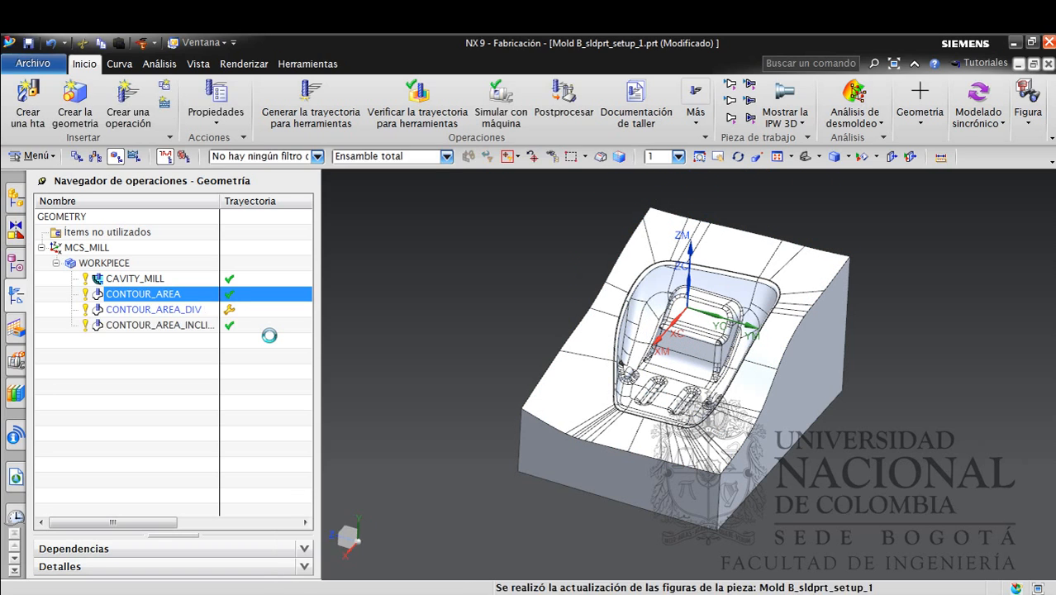
Display the toolpath of CONTOUR_AREA_DIV and that of CONTOUR_AREA on the part to compare them
{"action": "left_click", "coordinate": [190, 310]}
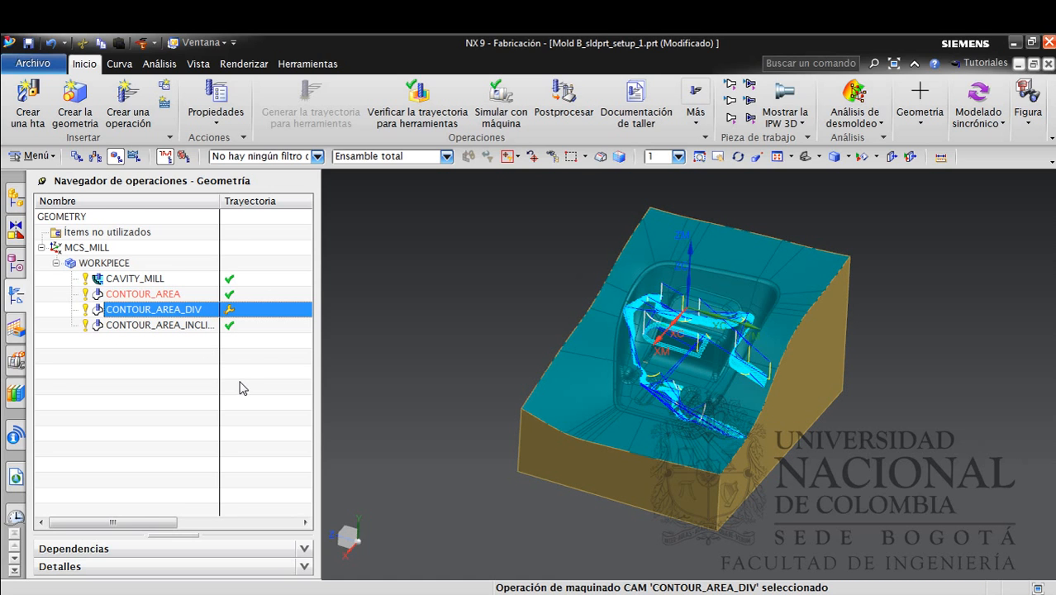
{"action": "left_click", "coordinate": [453, 434]}
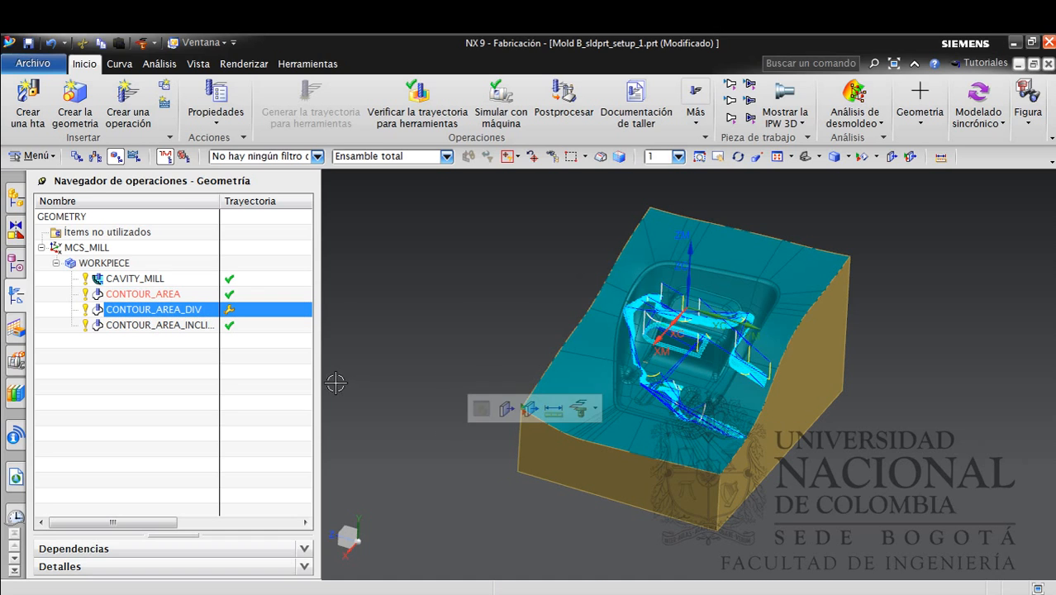
{"action": "left_click", "coordinate": [178, 296]}
{"action": "left_click", "coordinate": [180, 299]}
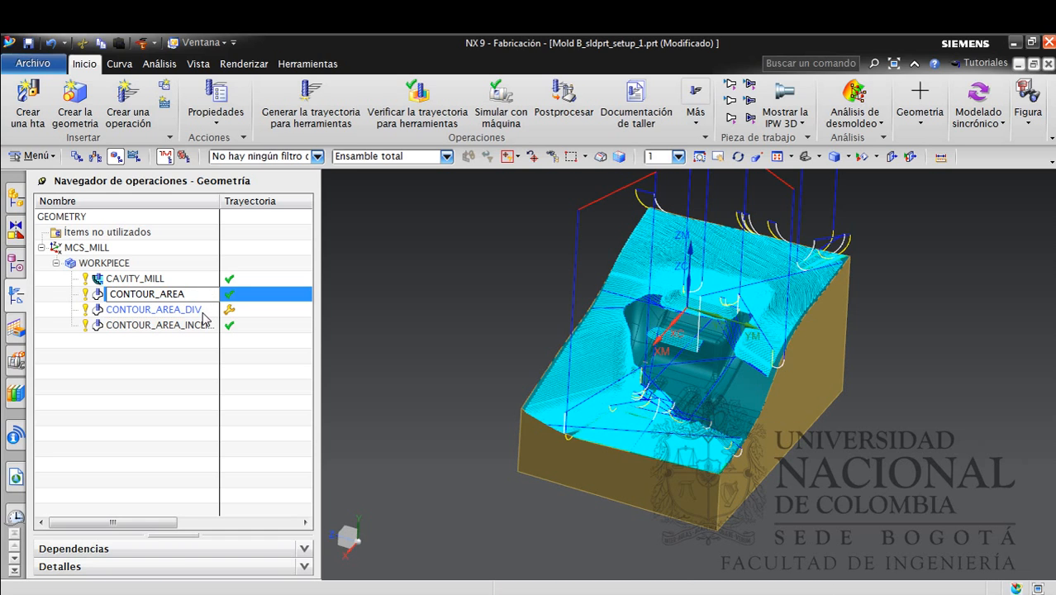
Select CONTOUR_AREA together with CONTOUR_AREA_DIV and replay both toolpaths in the toolpath verification
{"action": "left_click", "coordinate": [175, 307]}
{"action": "key", "text": "Up"}
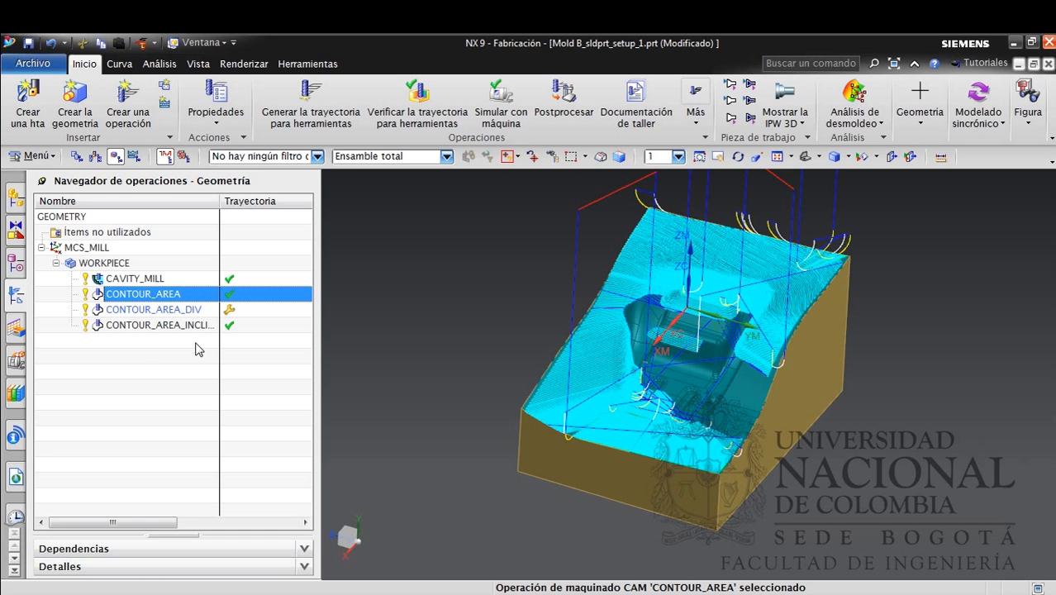
{"action": "key", "text": "shift+Down"}
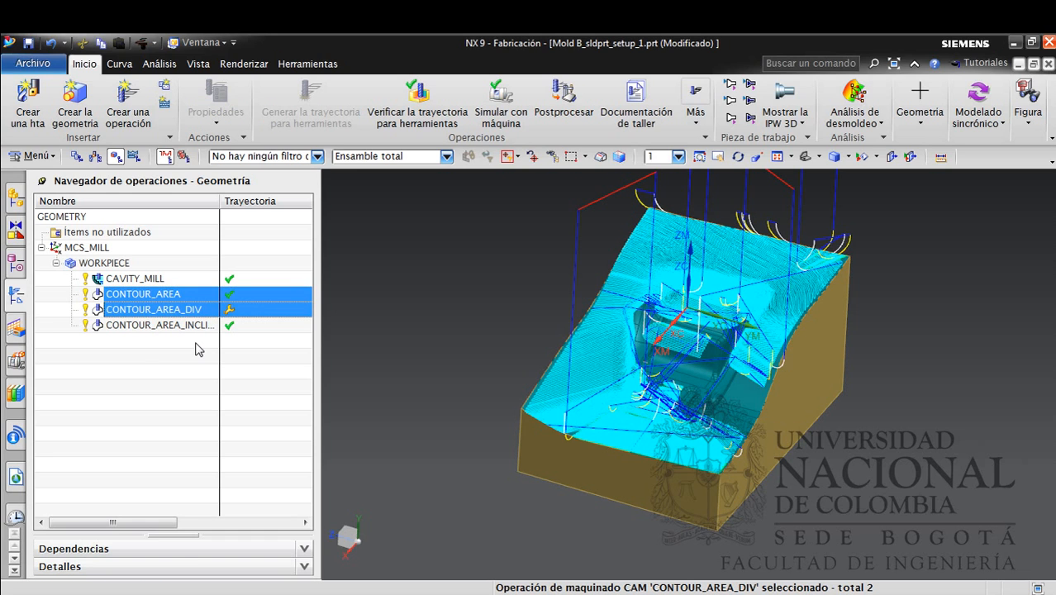
{"action": "left_click", "coordinate": [420, 94]}
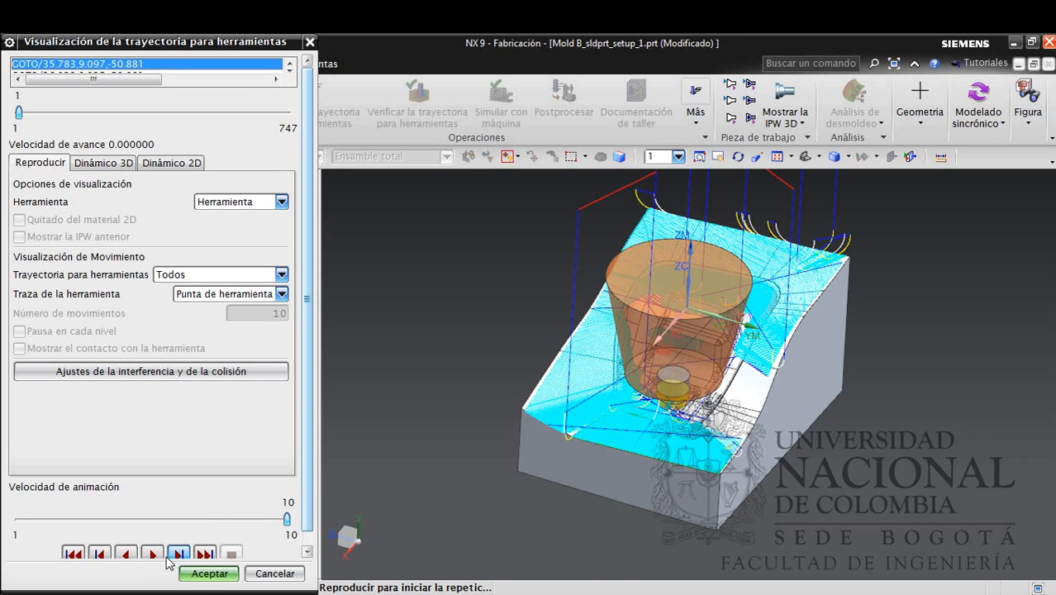
{"action": "left_click", "coordinate": [152, 554]}
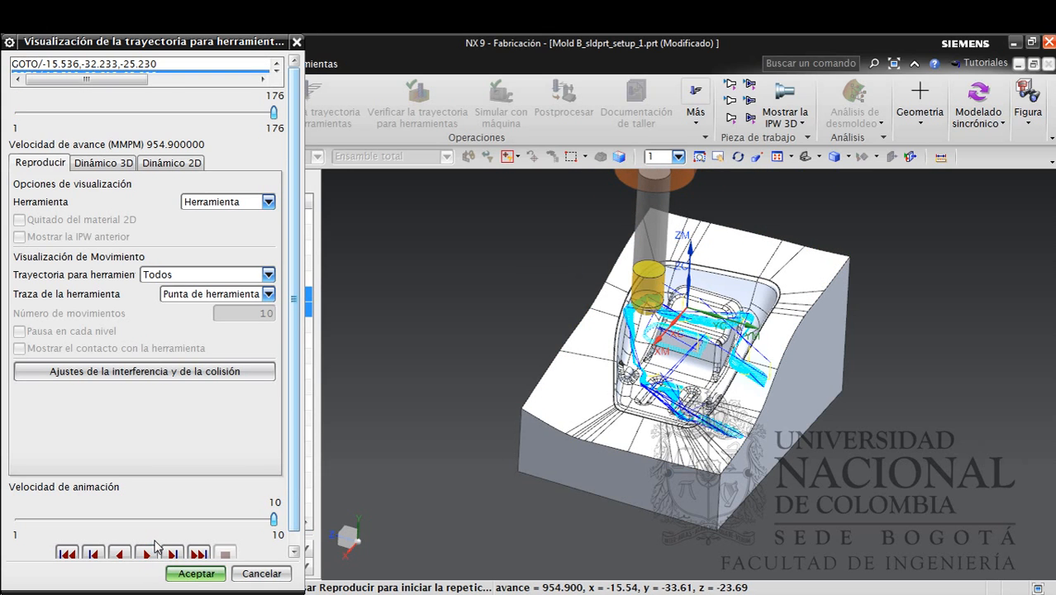
Lower the animation speed to 7, replay the CONTOUR_AREA and CONTOUR_AREA_DIV toolpaths and close the verification
{"action": "left_click", "coordinate": [207, 520]}
{"action": "left_click", "coordinate": [188, 520]}
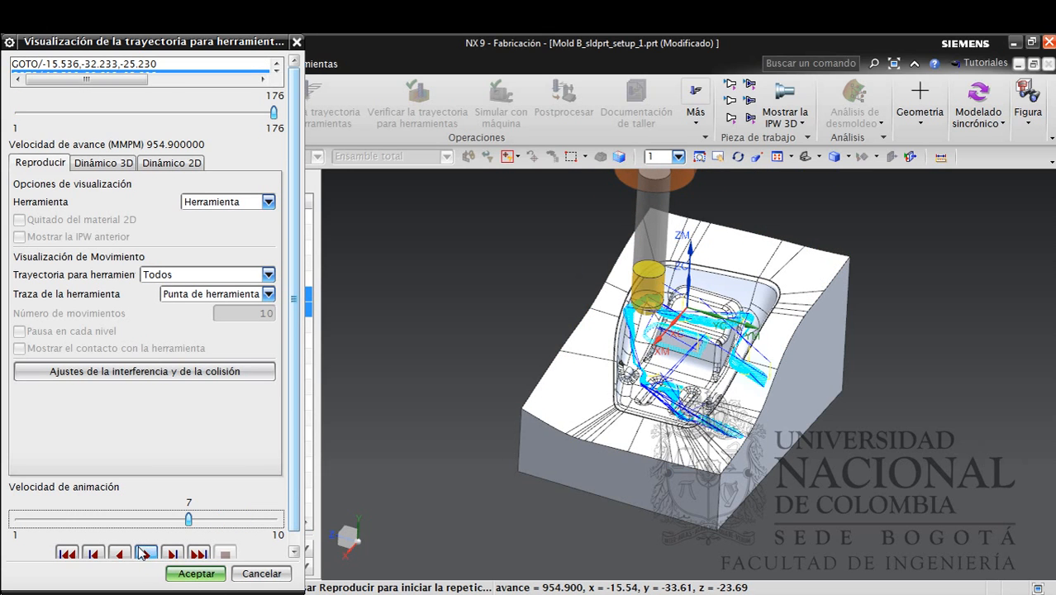
{"action": "left_click", "coordinate": [149, 555]}
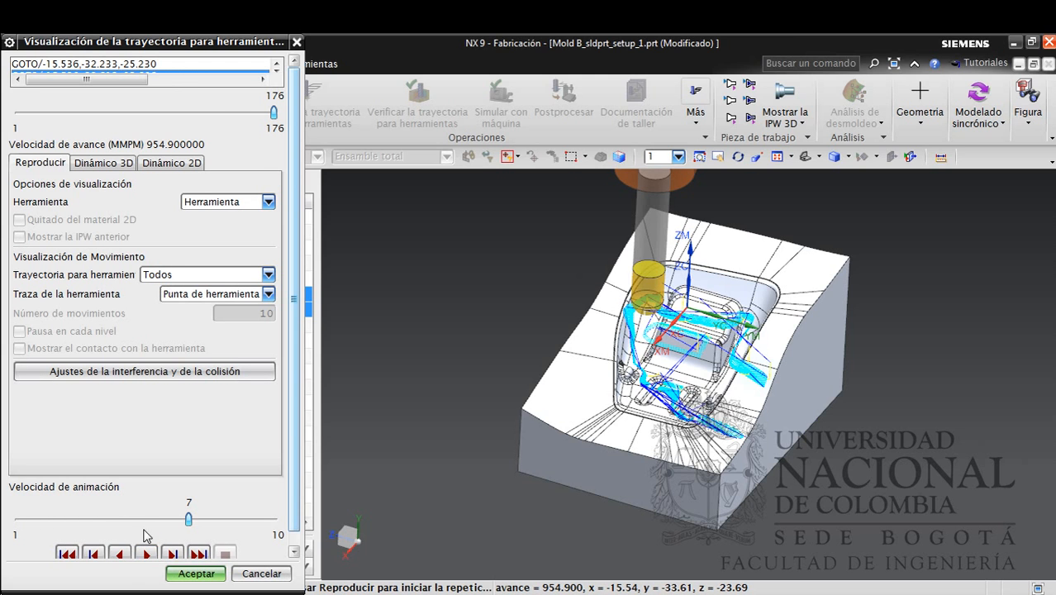
{"action": "left_click", "coordinate": [103, 163]}
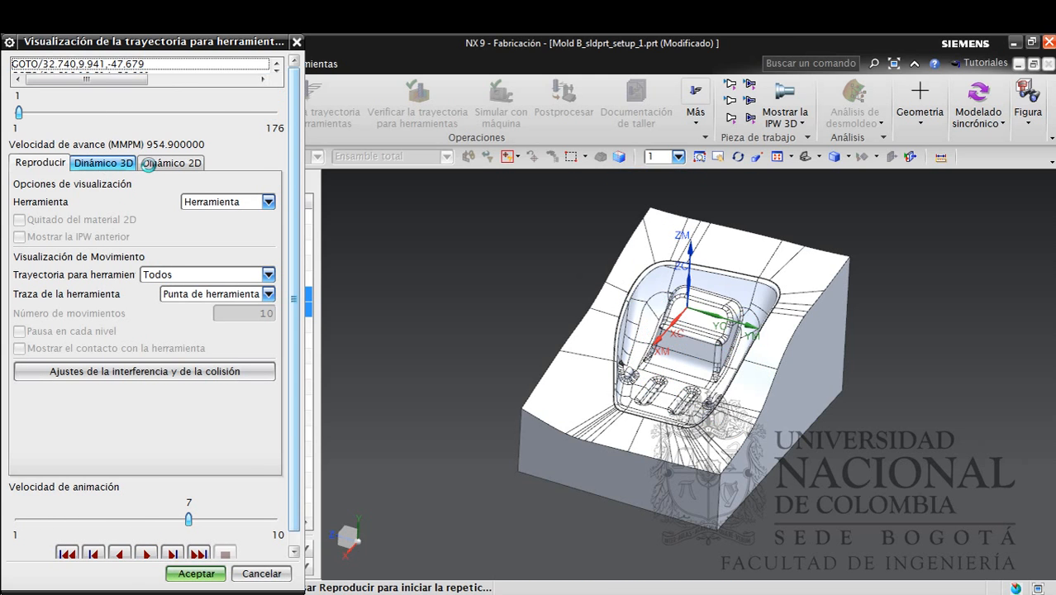
{"action": "left_click", "coordinate": [40, 165]}
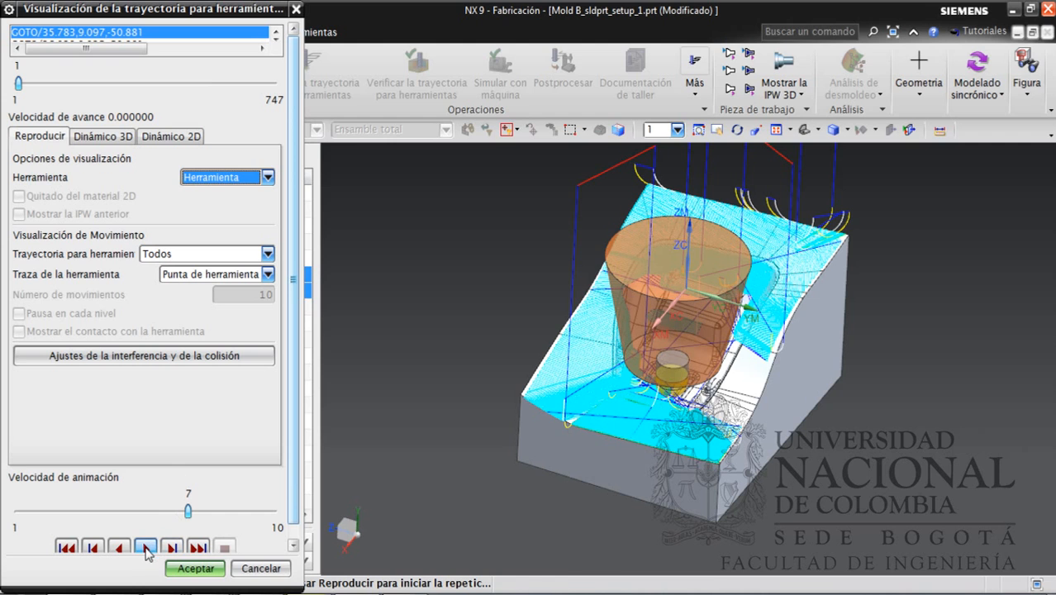
{"action": "left_click", "coordinate": [146, 550]}
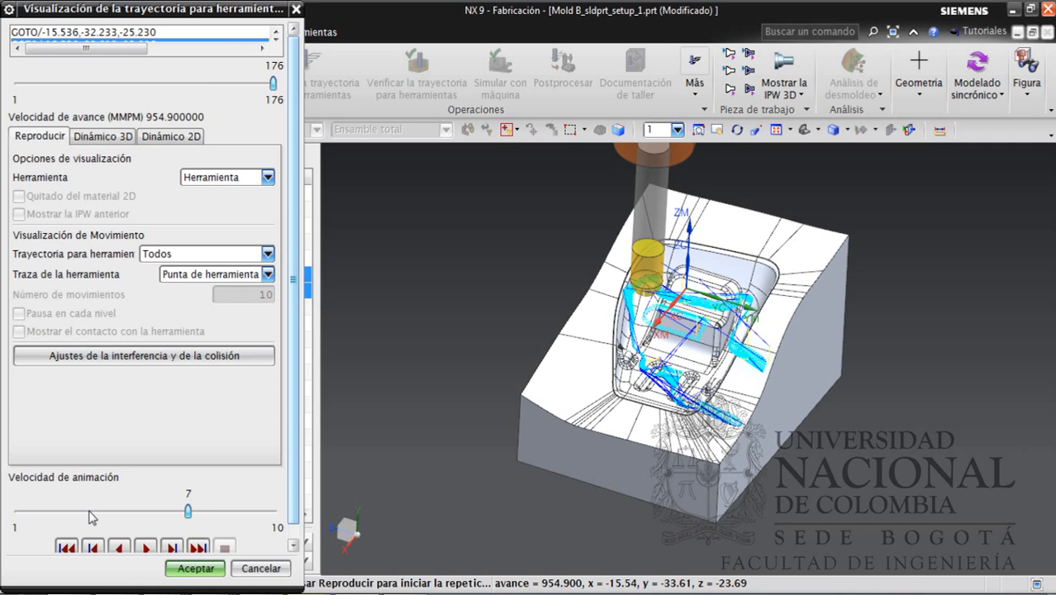
{"action": "left_click", "coordinate": [196, 568]}
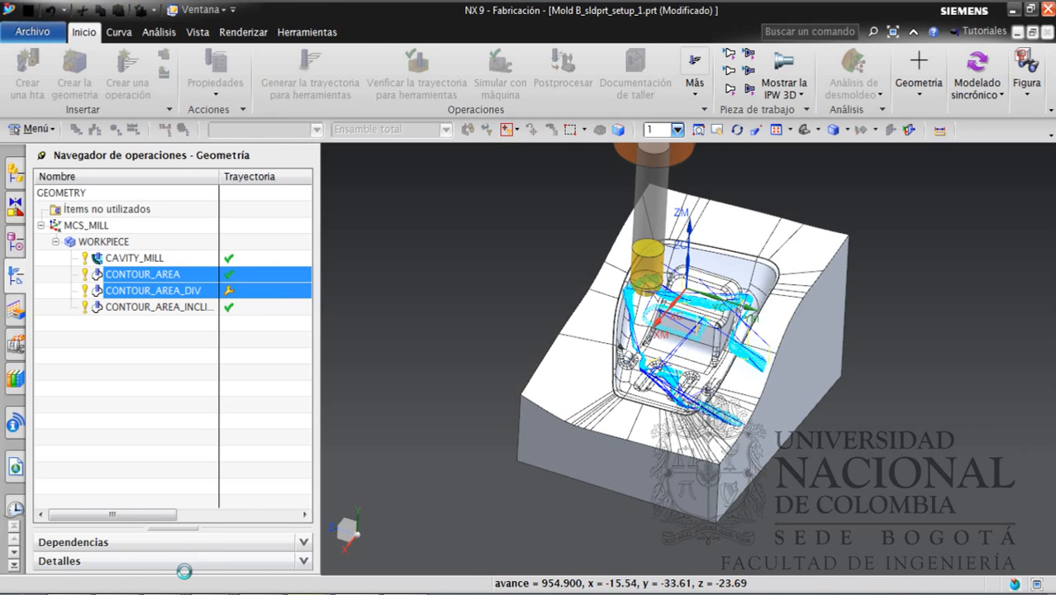
Display the toolpaths of CONTOUR_AREA, CONTOUR_AREA_DIV and CONTOUR_AREA_INCLINADO together on the part, and clear the selection
{"action": "left_click", "coordinate": [247, 422]}
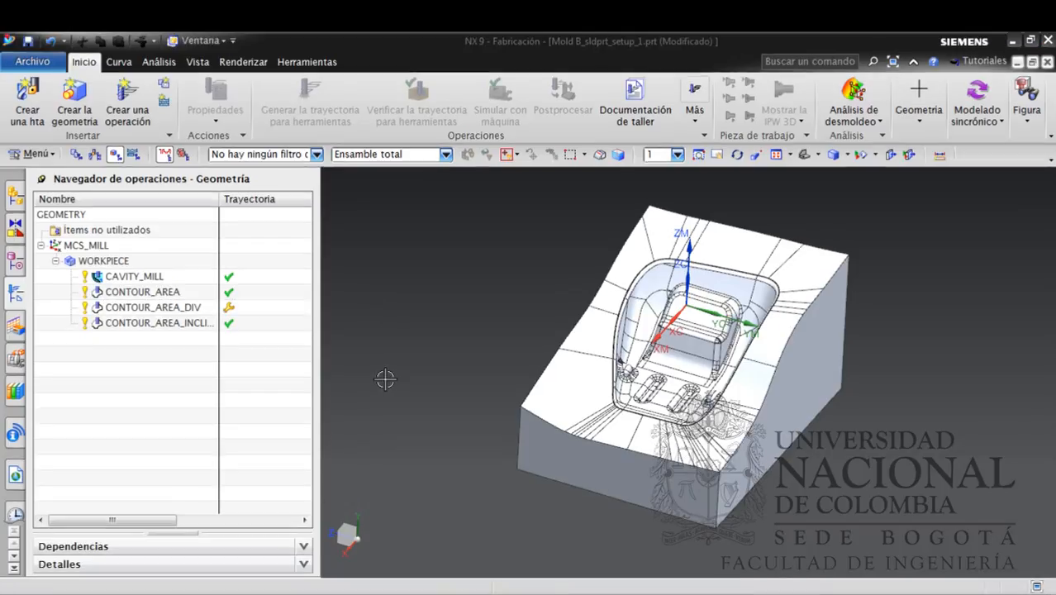
{"action": "left_click", "coordinate": [180, 294]}
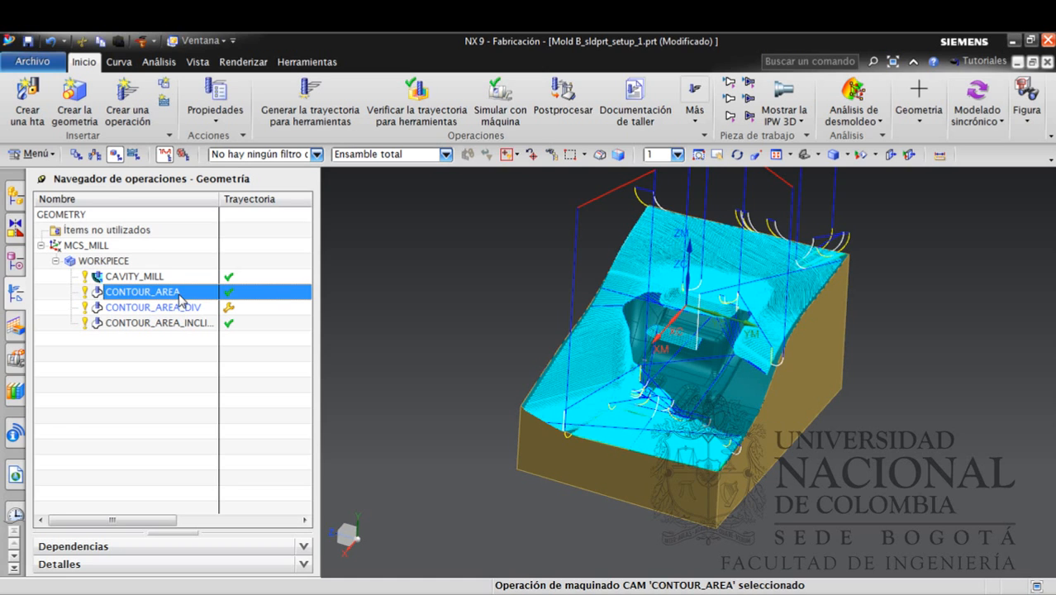
{"action": "key", "text": "shift+Down"}
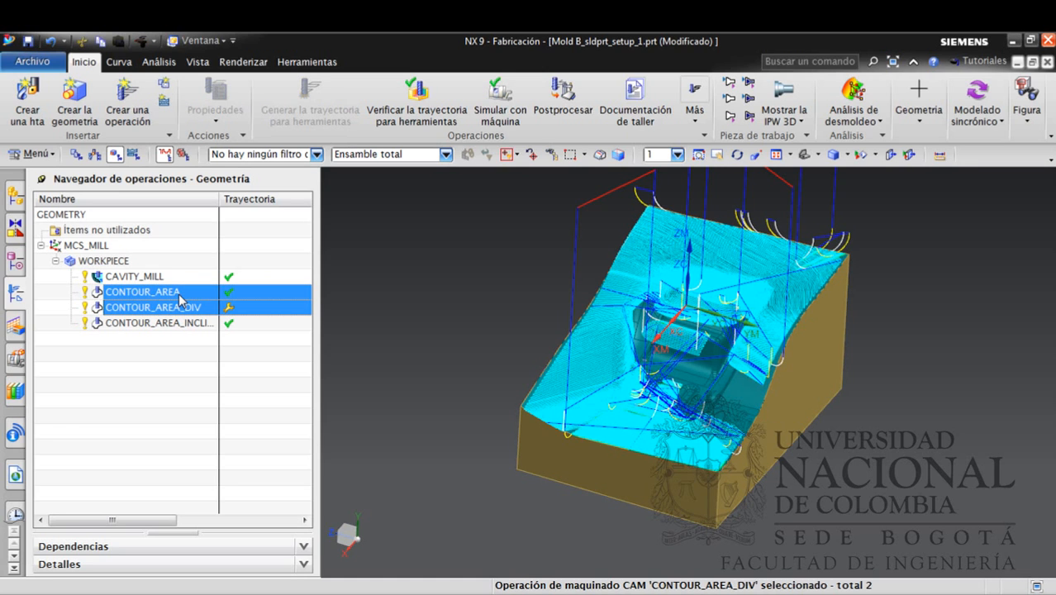
{"action": "key", "text": "shift+Down"}
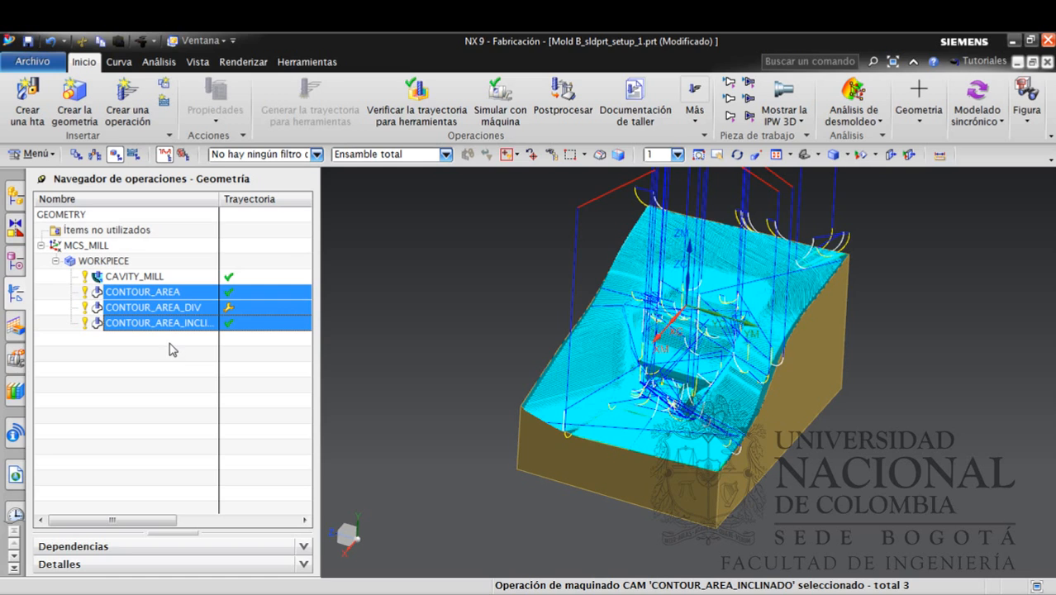
{"action": "left_click", "coordinate": [410, 338]}
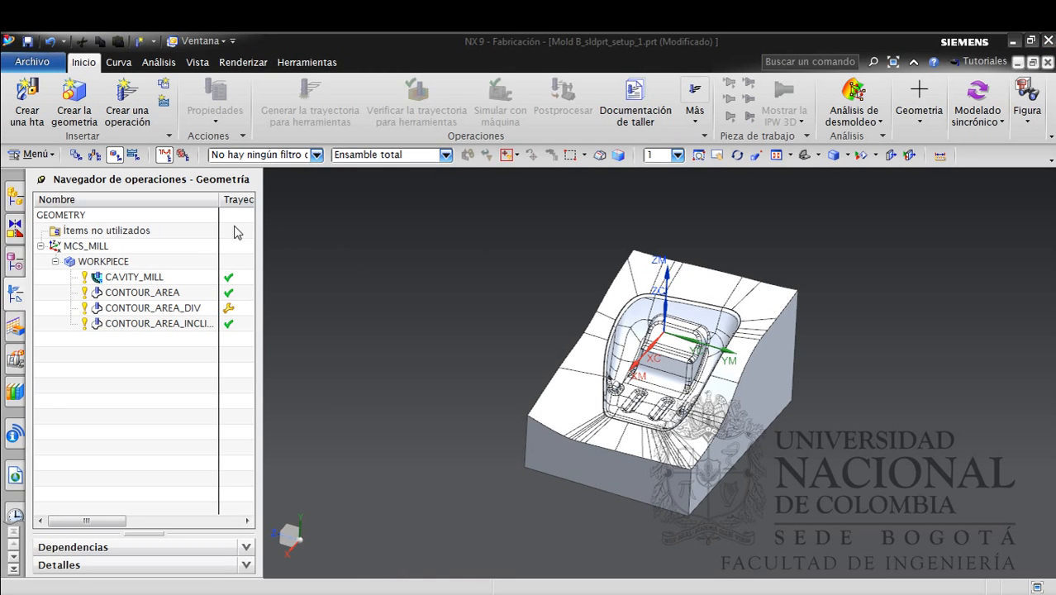
Create a mill_contour ZLEVEL_PROFILE operation in program 1234 with the SPHERICAL_MILL tool, WORKPIECE geometry and MILL_FINISH method
{"action": "left_click", "coordinate": [129, 107]}
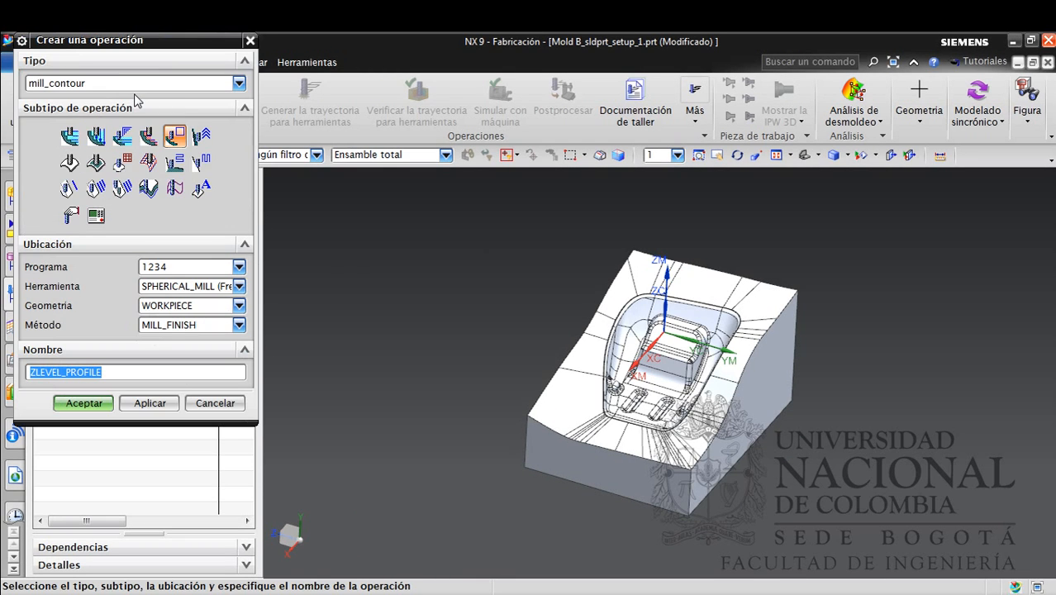
{"action": "left_click", "coordinate": [168, 131]}
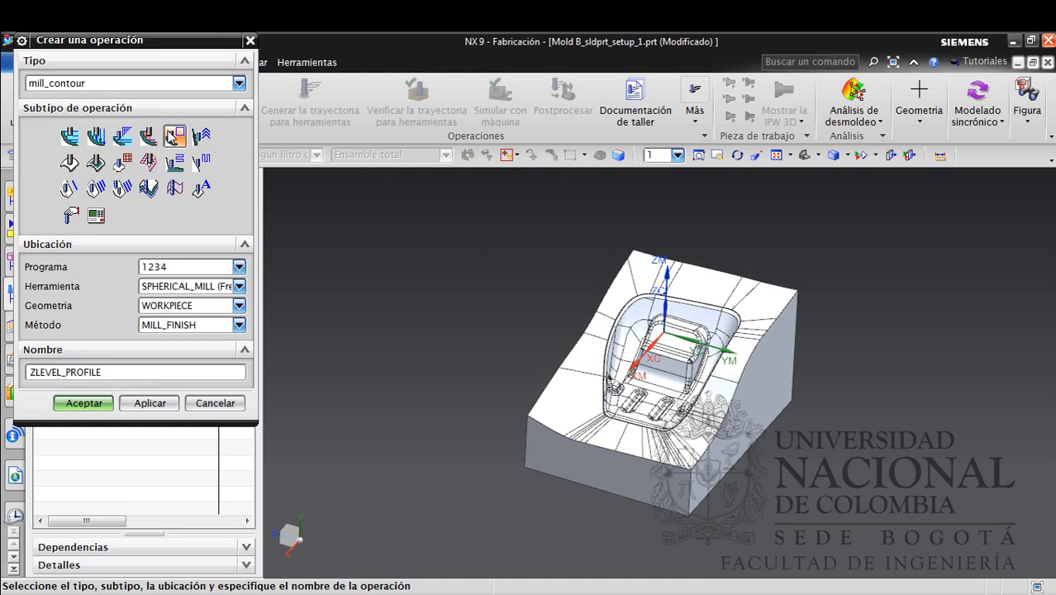
{"action": "left_click", "coordinate": [206, 289]}
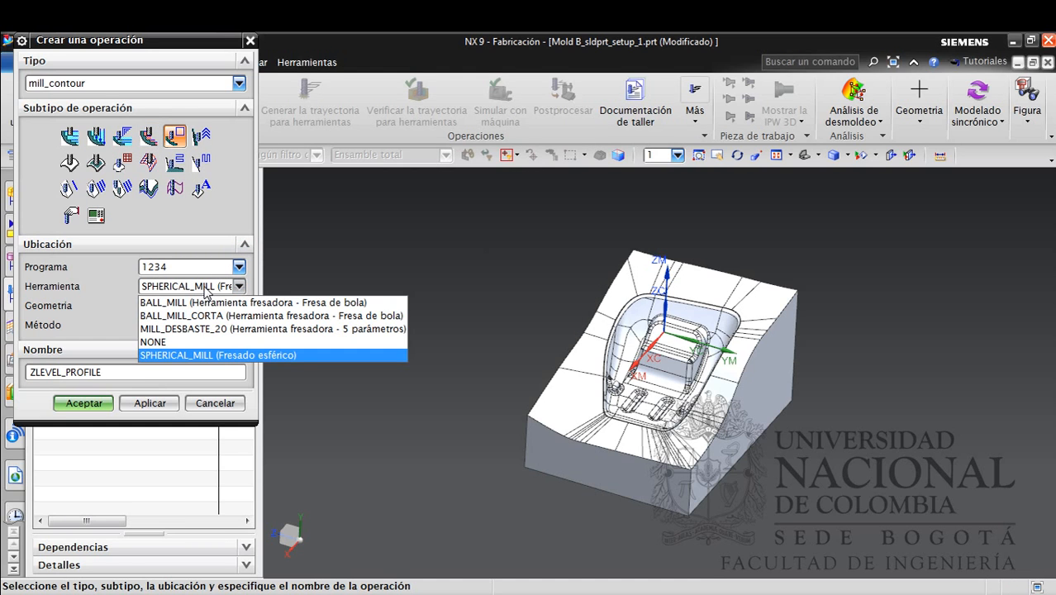
{"action": "left_click", "coordinate": [205, 289]}
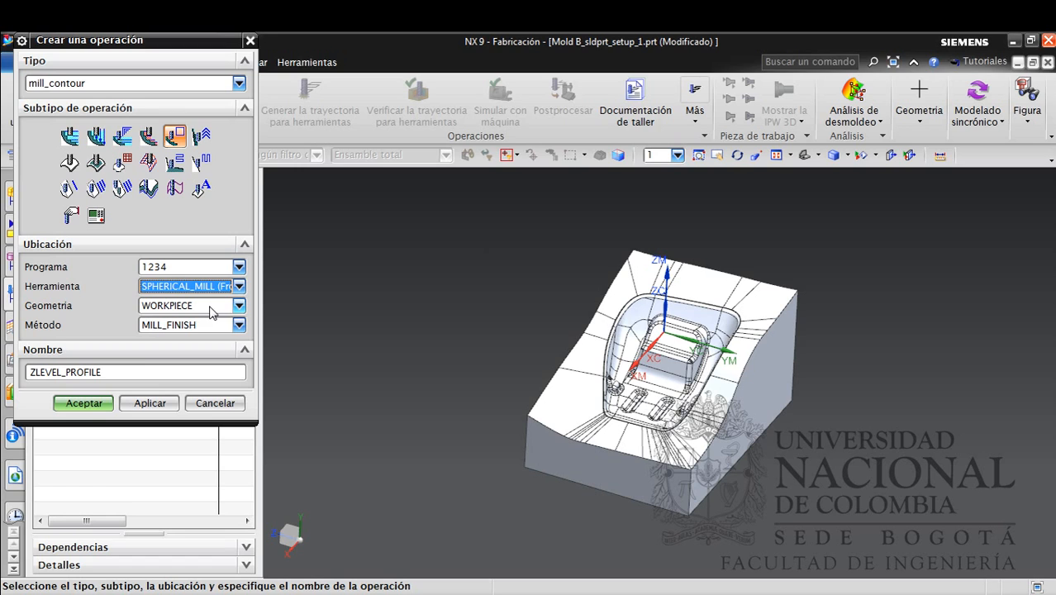
{"action": "left_click", "coordinate": [101, 403]}
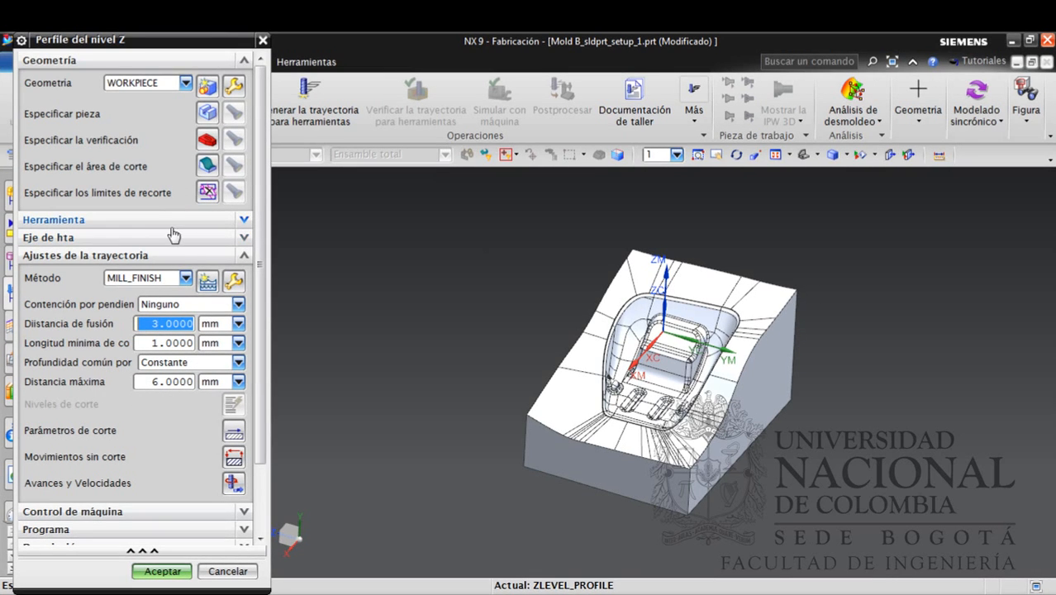
Specify the mold's solid body as the part geometry of ZLEVEL_PROFILE
{"action": "left_click", "coordinate": [207, 113]}
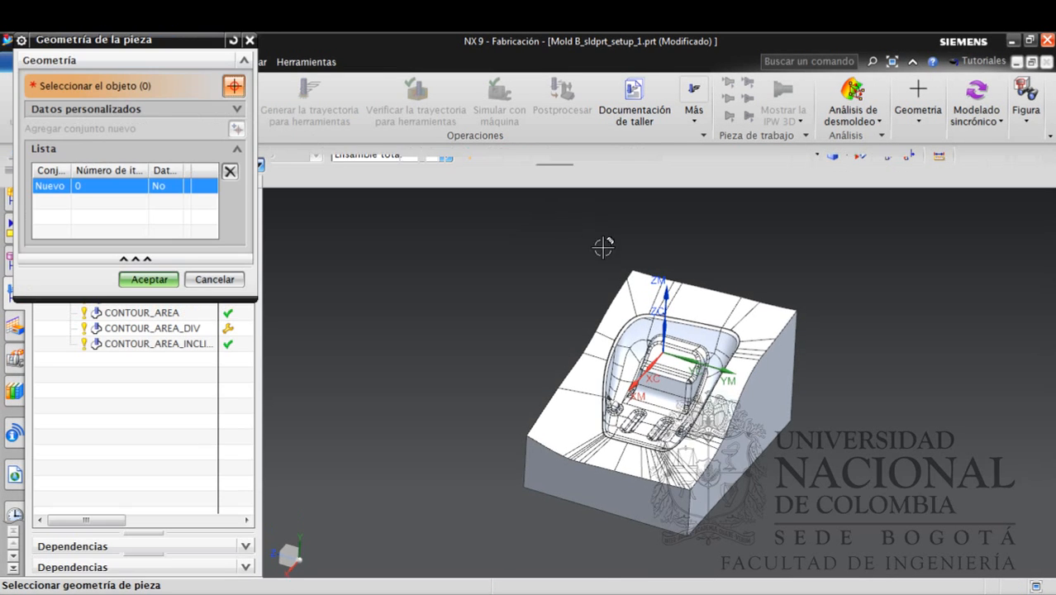
{"action": "left_click", "coordinate": [636, 318]}
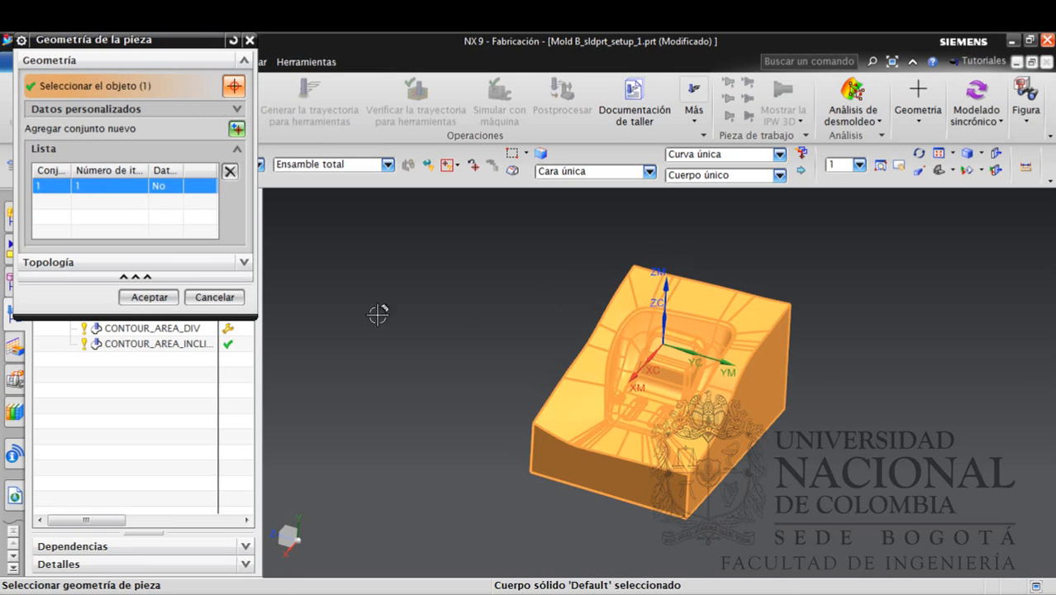
{"action": "left_click", "coordinate": [149, 297]}
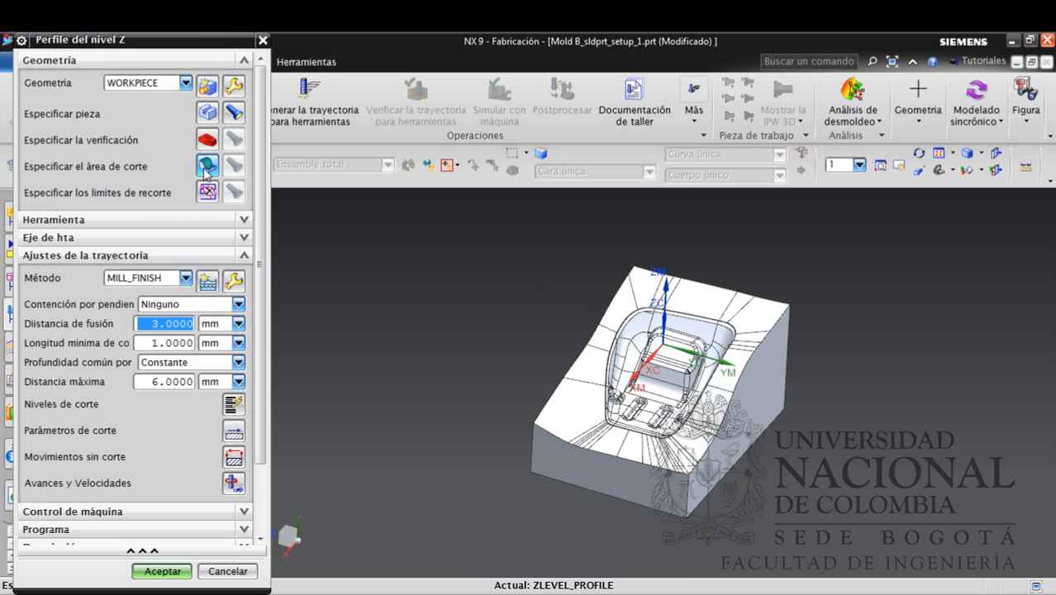
Specify the ZLEVEL_PROFILE cut area by selecting the mold's top and cavity faces with the Caras tangentes rule
{"action": "left_click", "coordinate": [207, 167]}
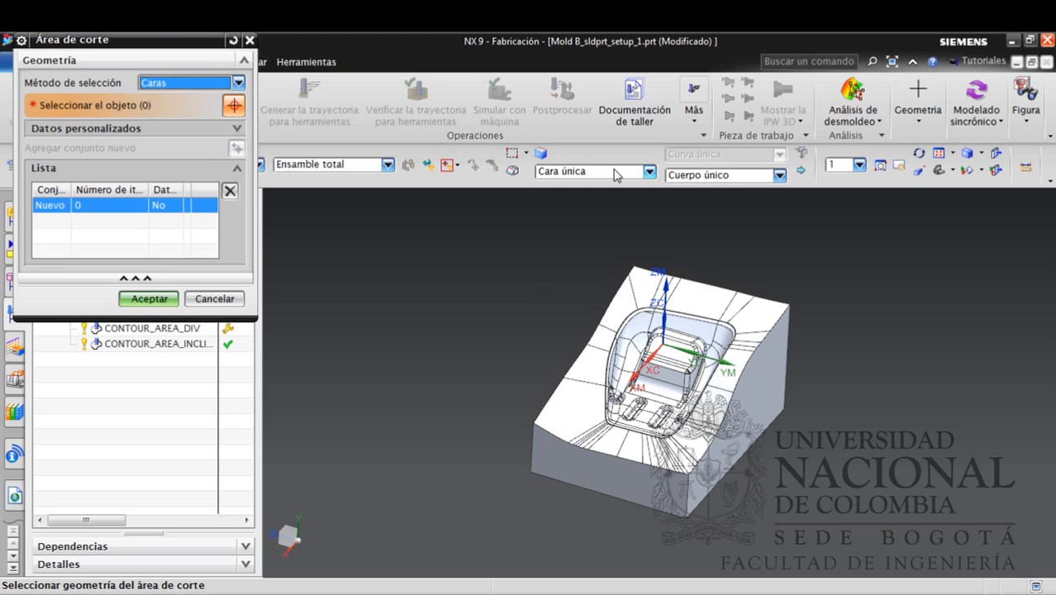
{"action": "left_click", "coordinate": [603, 171]}
{"action": "left_click", "coordinate": [578, 200]}
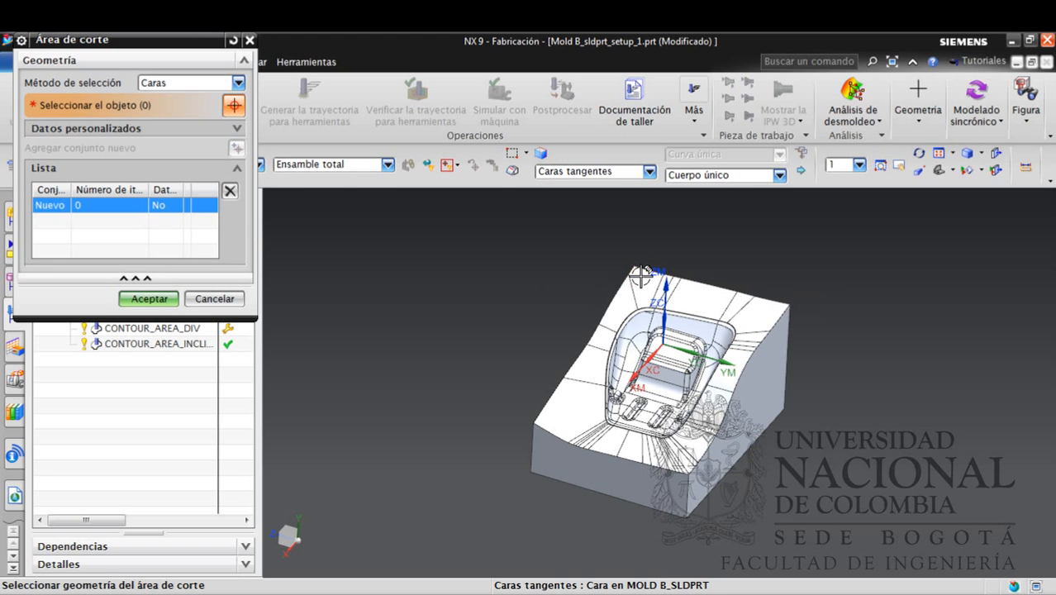
{"action": "left_click", "coordinate": [642, 275]}
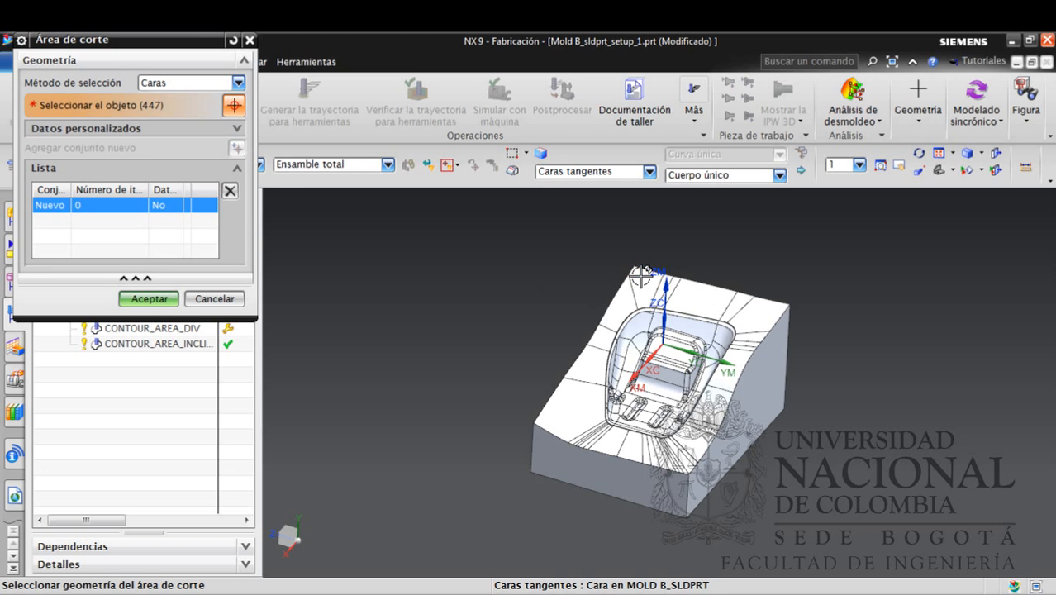
{"action": "left_click", "coordinate": [163, 297]}
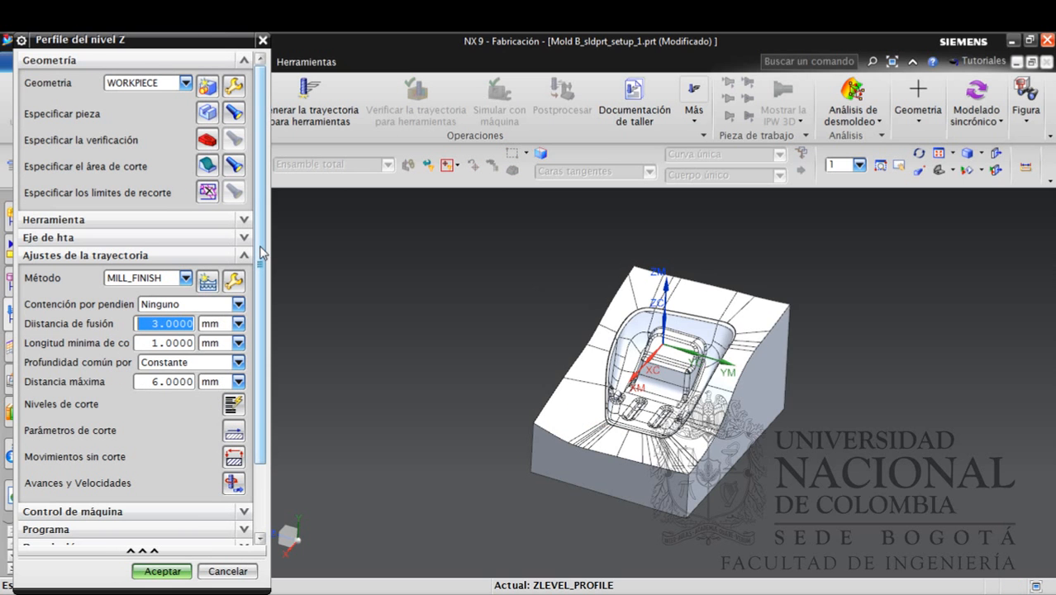
Set the ZLEVEL_PROFILE cut levels to Optimizado with a constant maximum distance of 0.2 mm per cut
{"action": "left_click_drag", "start_coordinate": [261, 252], "coordinate": [261, 333]}
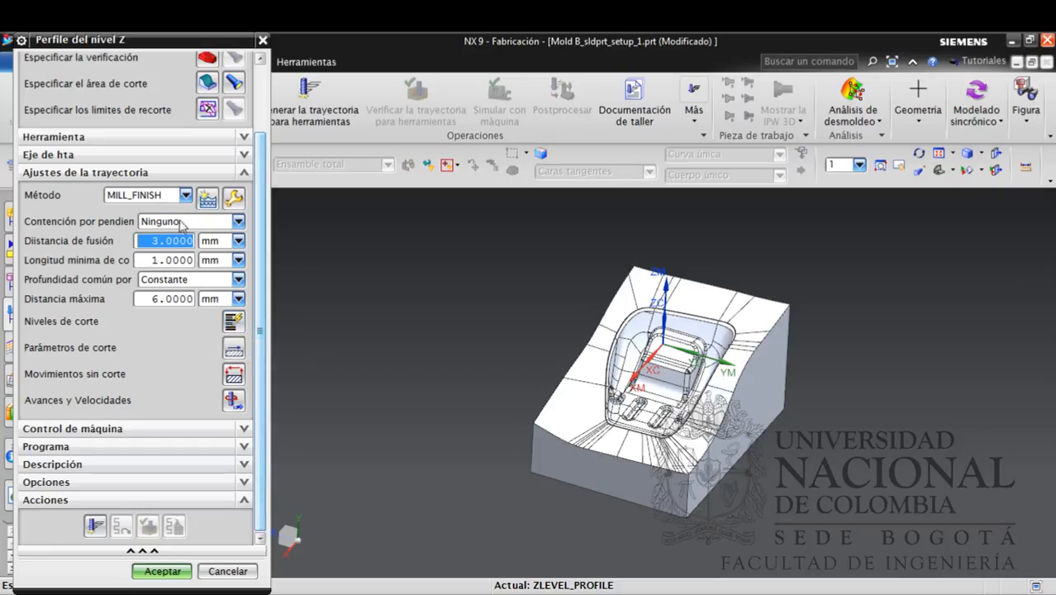
{"action": "left_click", "coordinate": [234, 321]}
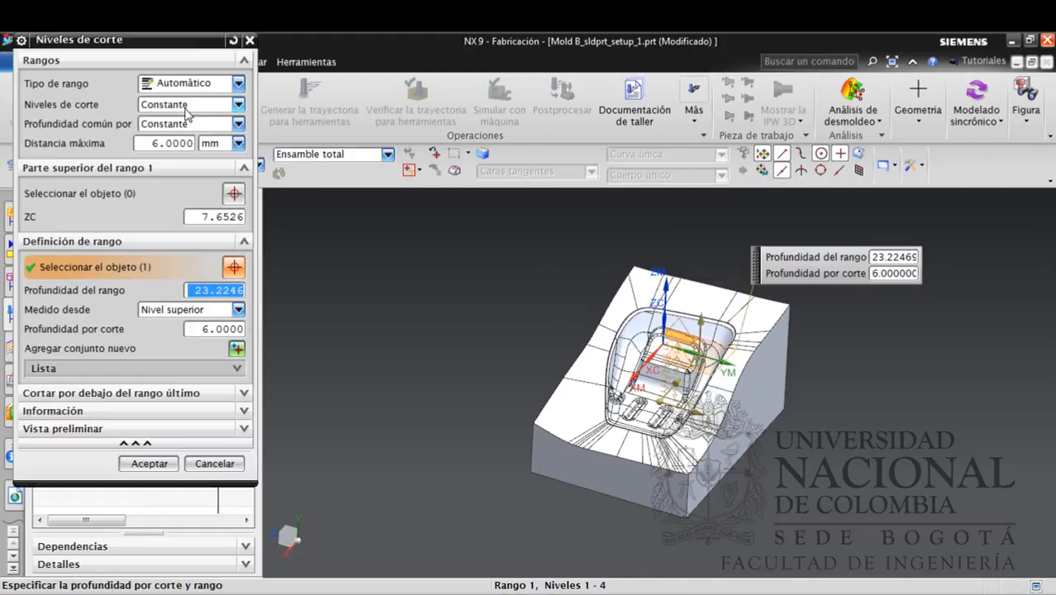
{"action": "left_click", "coordinate": [187, 114]}
{"action": "left_click", "coordinate": [190, 134]}
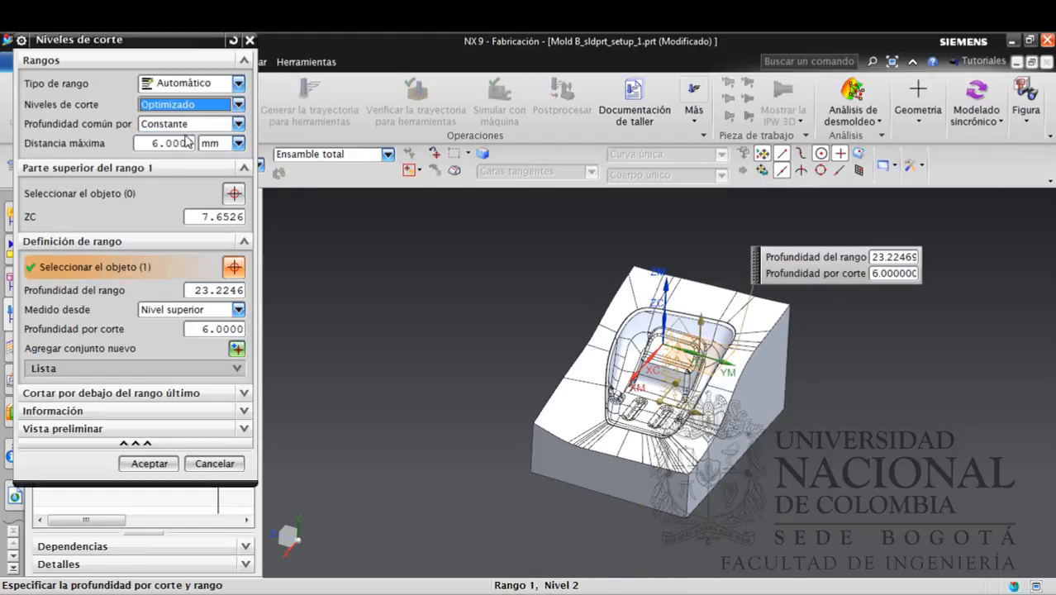
{"action": "left_click", "coordinate": [160, 143]}
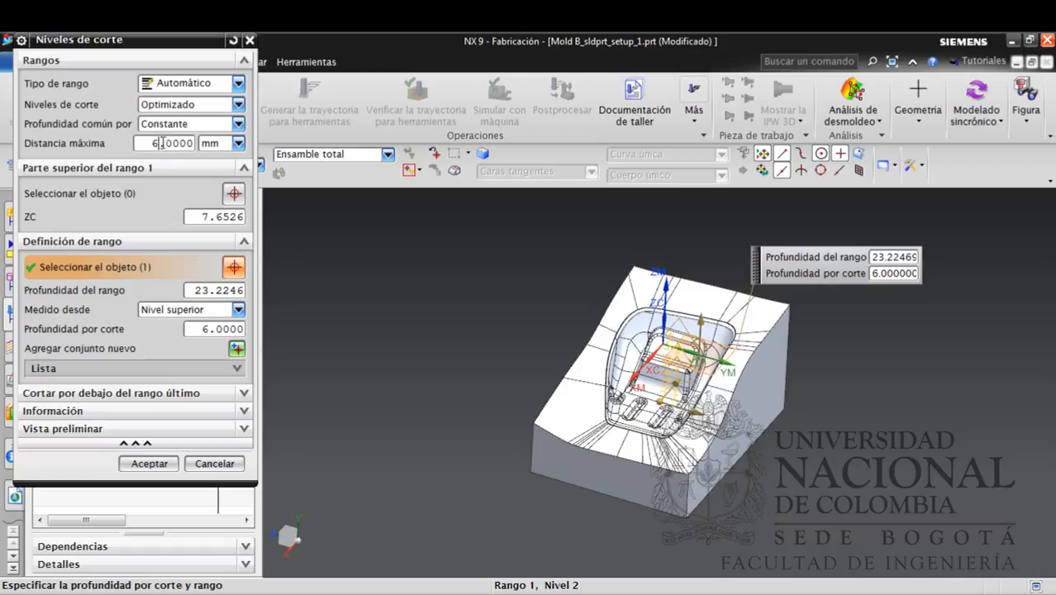
{"action": "type", "text": "2"}
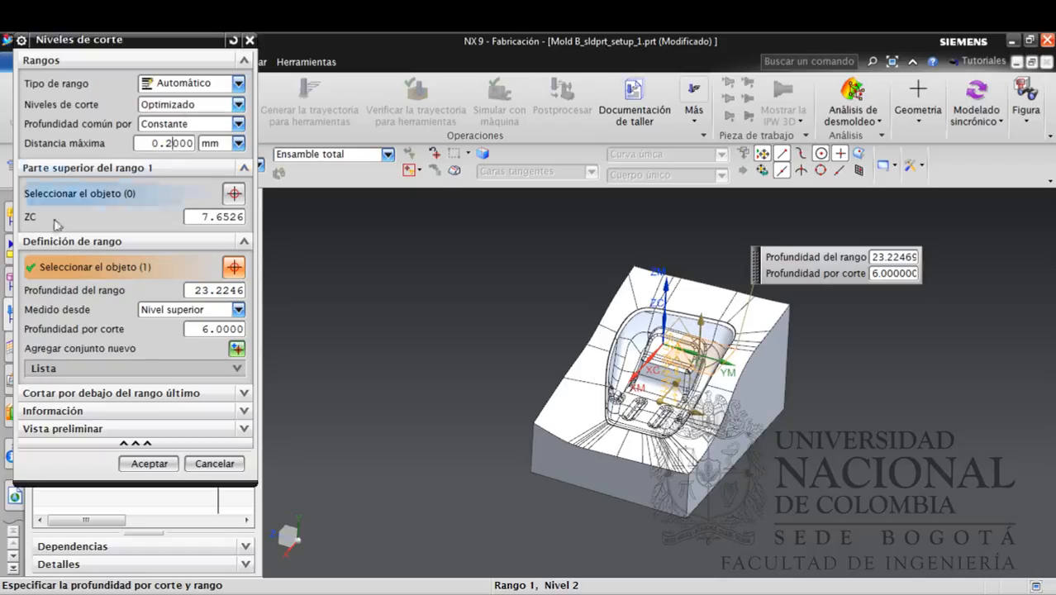
{"action": "left_click", "coordinate": [185, 312]}
{"action": "left_click", "coordinate": [184, 312]}
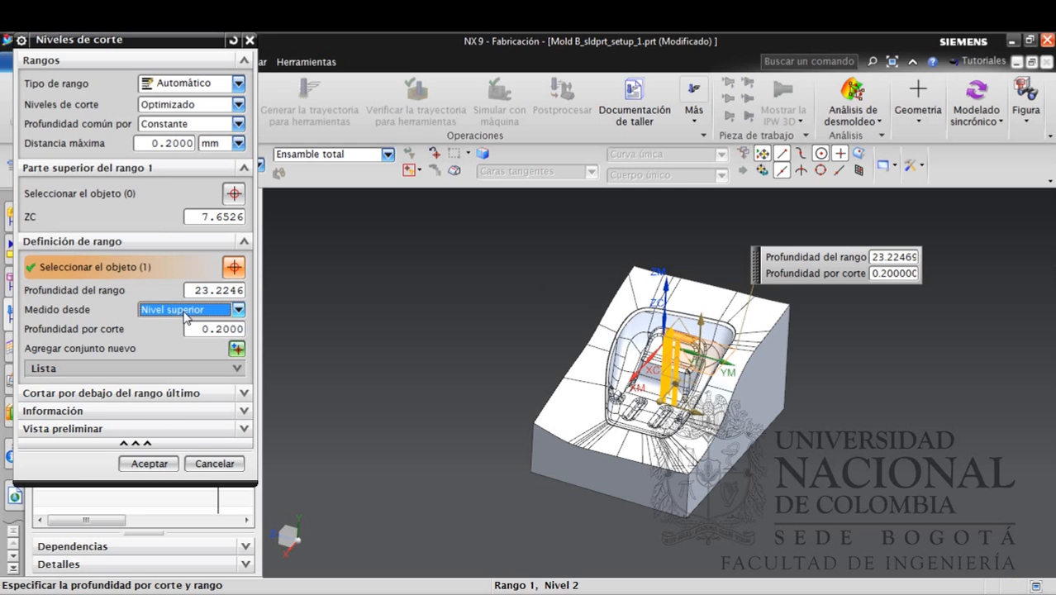
{"action": "left_click", "coordinate": [169, 466]}
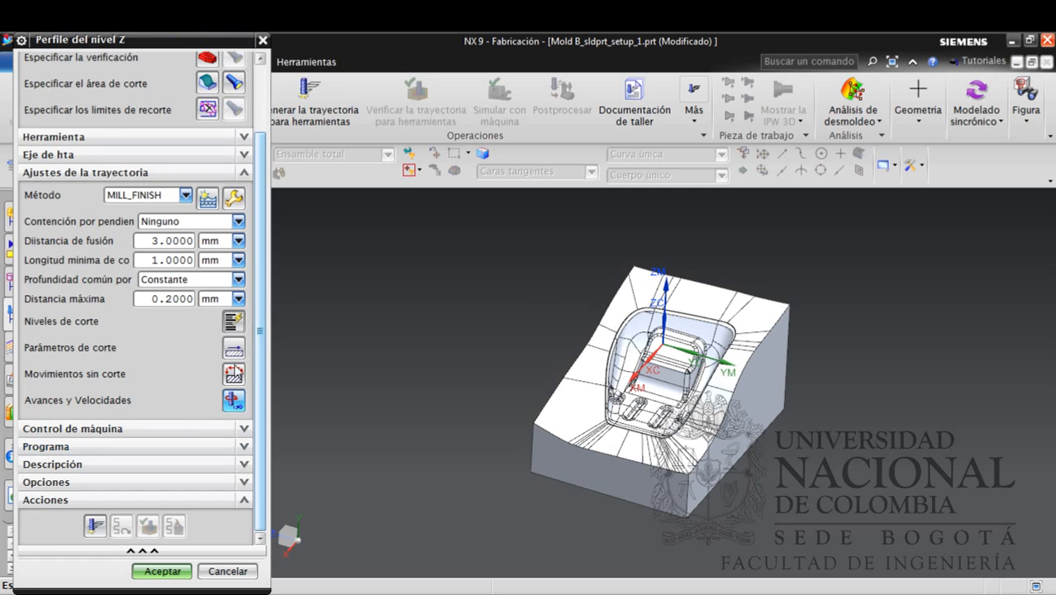
Set the cutting parameters to the Directo sobre la pieza level-to-level connection and the Mixto cut direction
{"action": "left_click", "coordinate": [236, 358]}
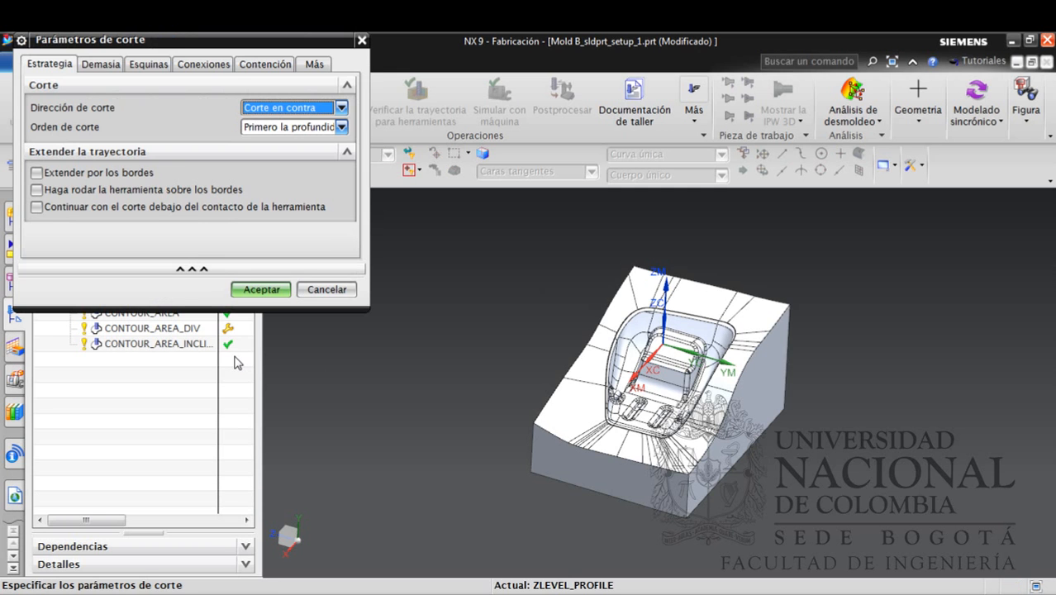
{"action": "left_click", "coordinate": [205, 66]}
{"action": "left_click", "coordinate": [268, 108]}
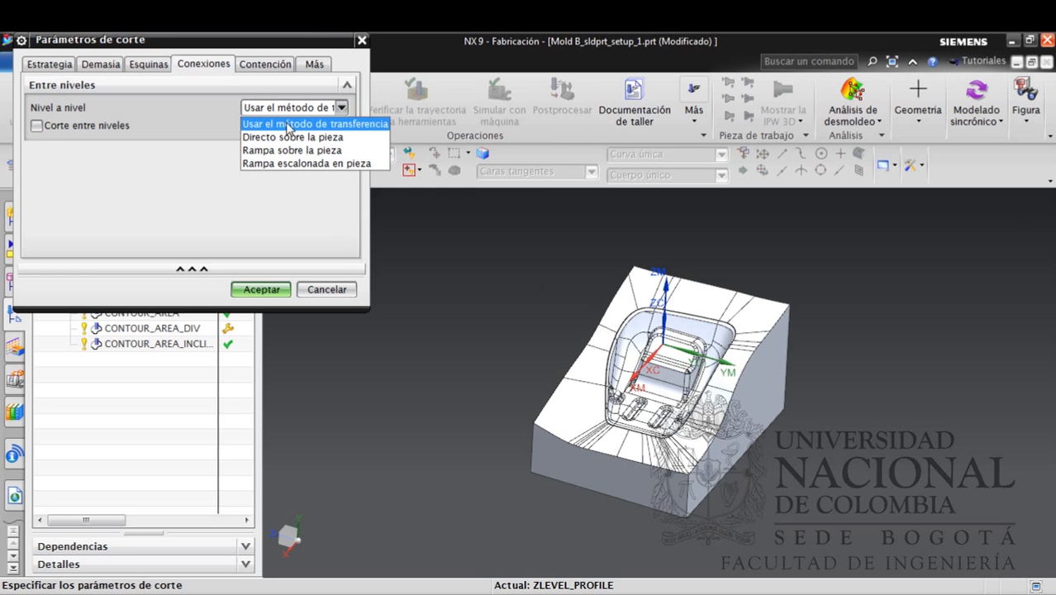
{"action": "left_click", "coordinate": [285, 138]}
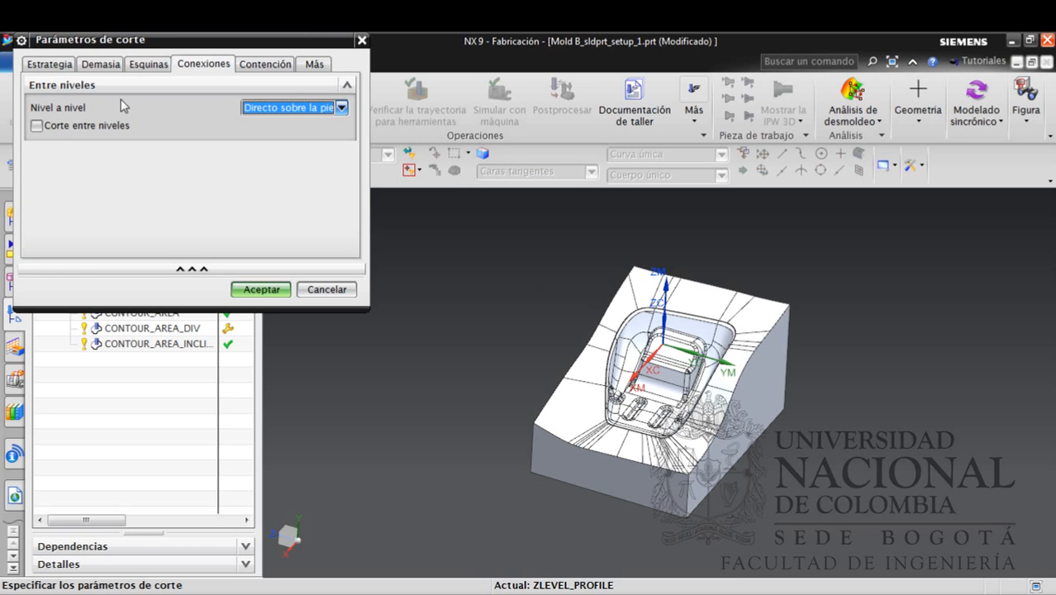
{"action": "left_click", "coordinate": [62, 66]}
{"action": "left_click", "coordinate": [256, 110]}
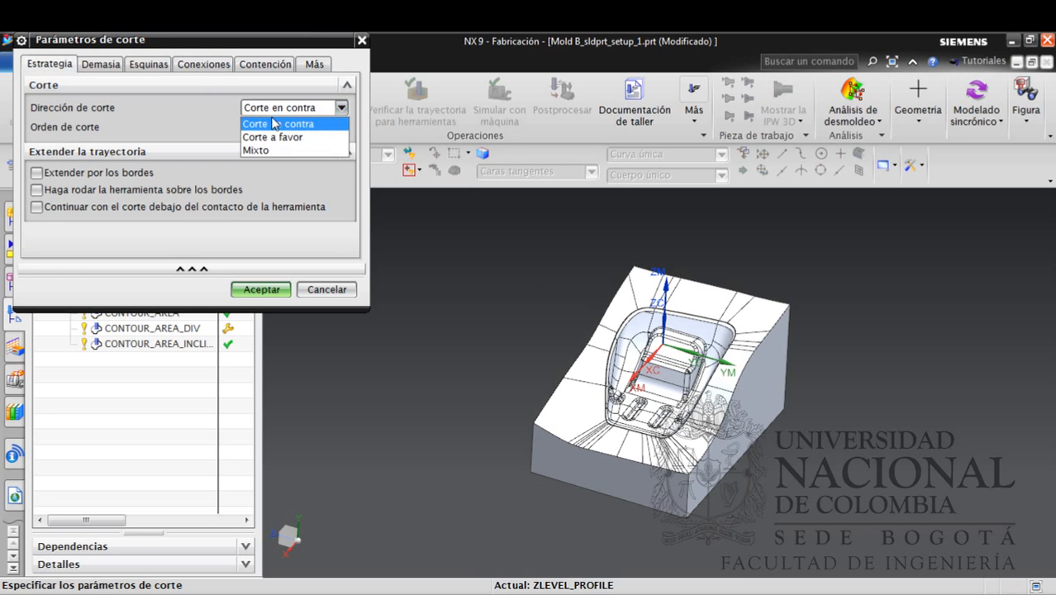
{"action": "left_click", "coordinate": [259, 150]}
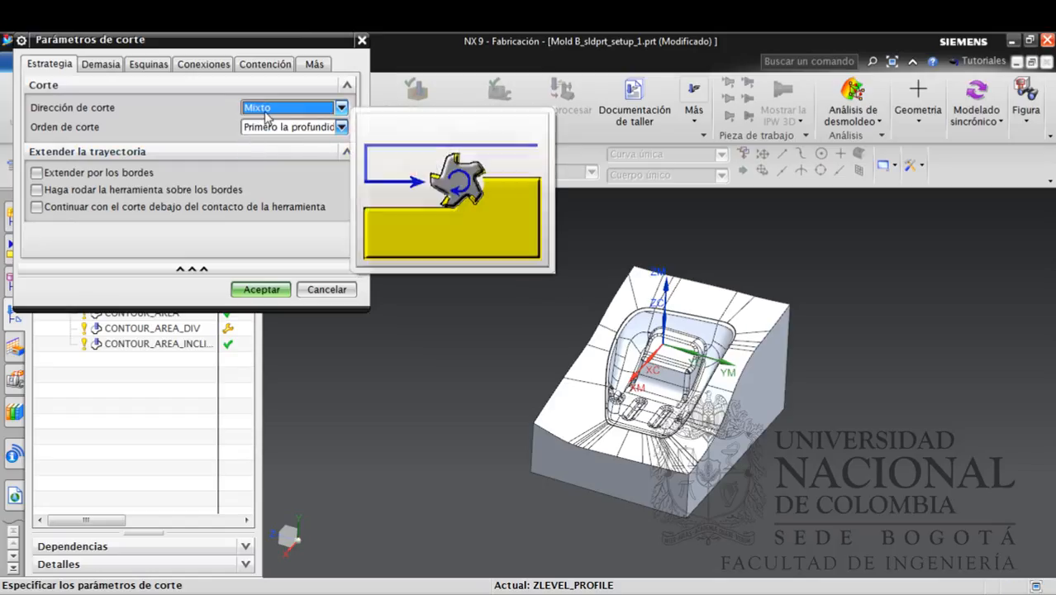
{"action": "left_click", "coordinate": [273, 287]}
Set the non-cutting entry types to Clavada for closed areas and Lineal for open areas
{"action": "left_click", "coordinate": [237, 370]}
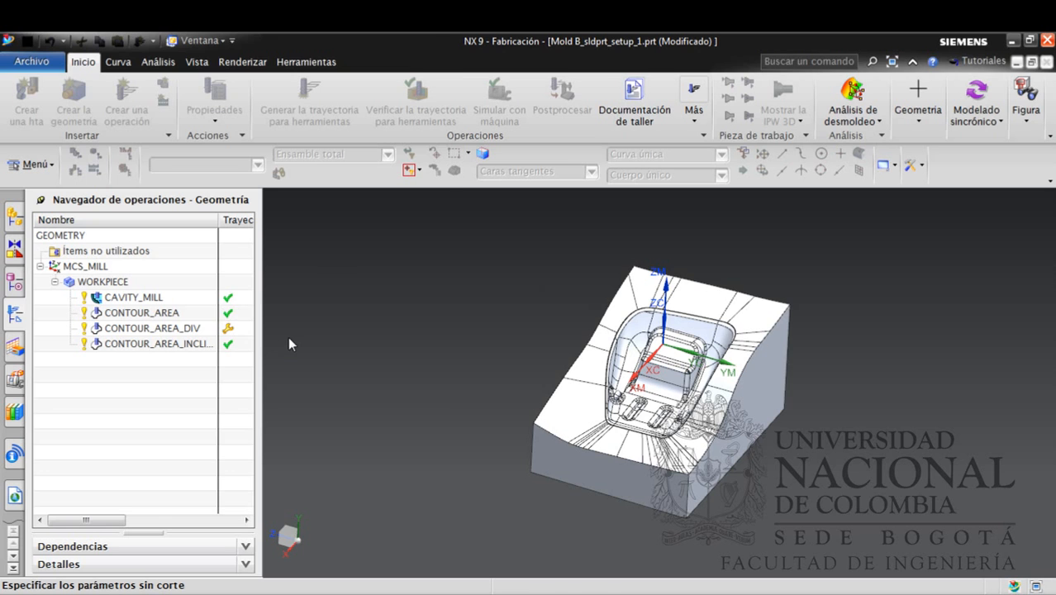
{"action": "left_click", "coordinate": [335, 124]}
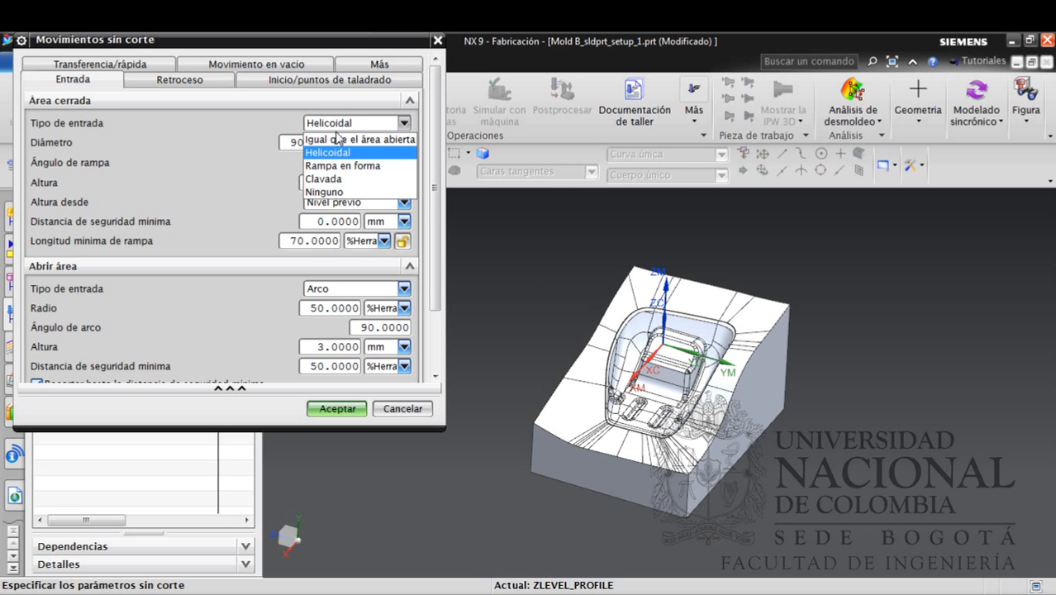
{"action": "left_click", "coordinate": [347, 180]}
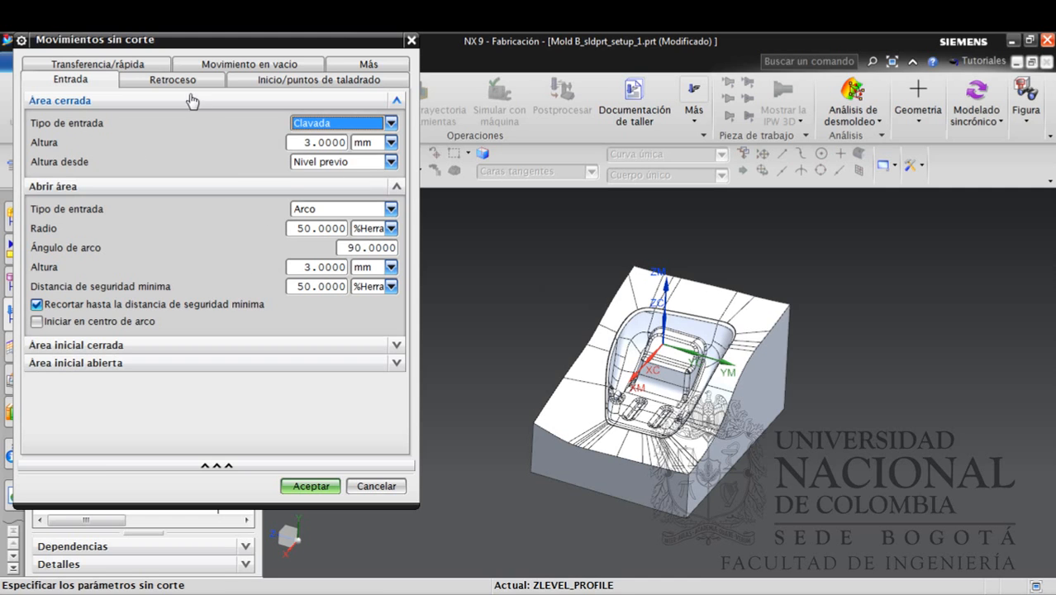
{"action": "left_click", "coordinate": [314, 209]}
{"action": "left_click", "coordinate": [312, 240]}
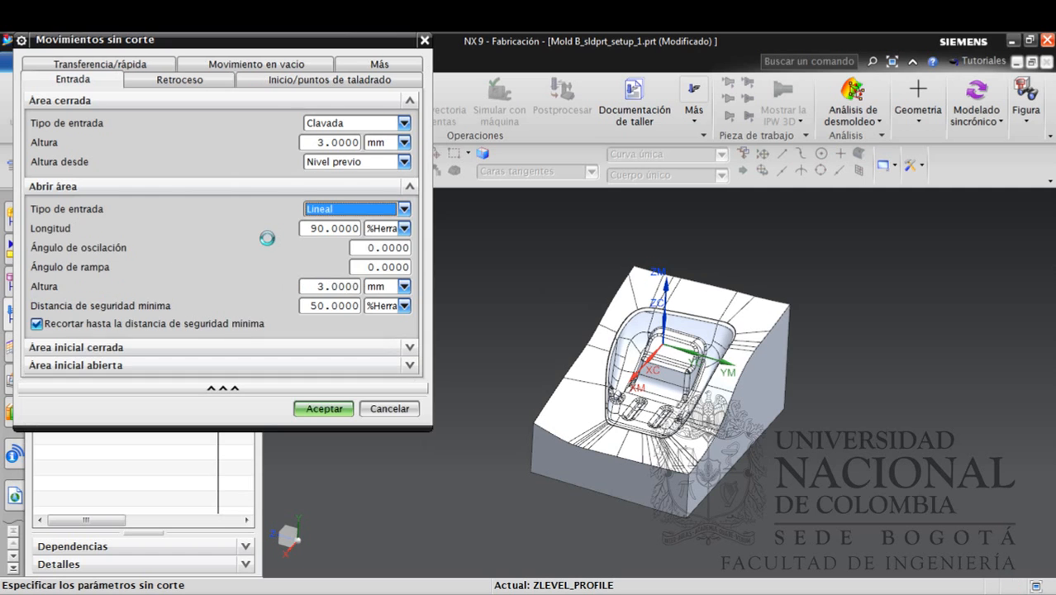
{"action": "left_click", "coordinate": [319, 409]}
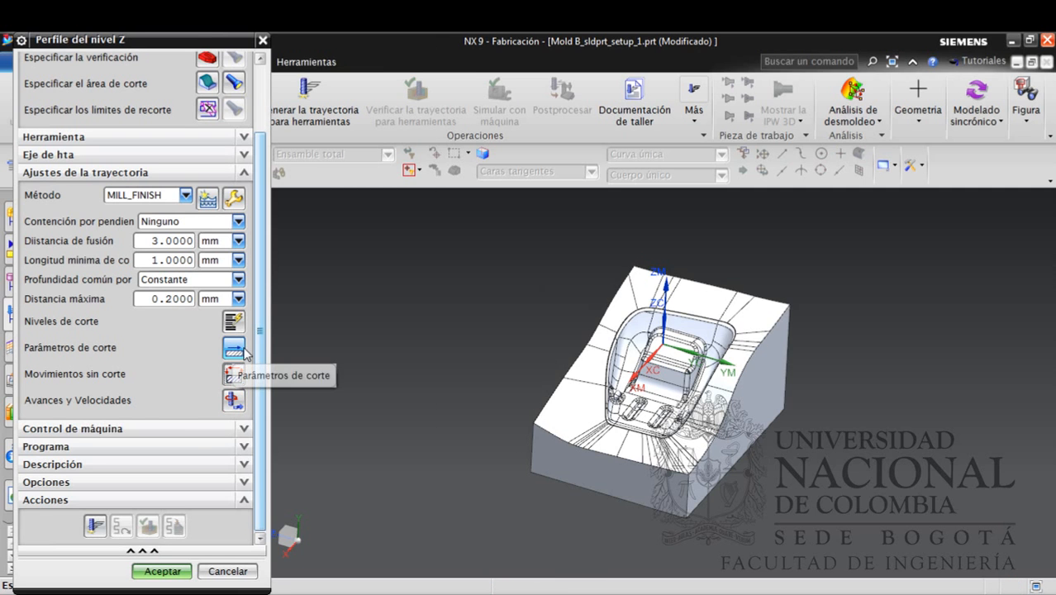
Set the surface speed to 180 and the feed per tooth to 0.1, and calculate the spindle speed and cutting feed from them
{"action": "left_click", "coordinate": [234, 401]}
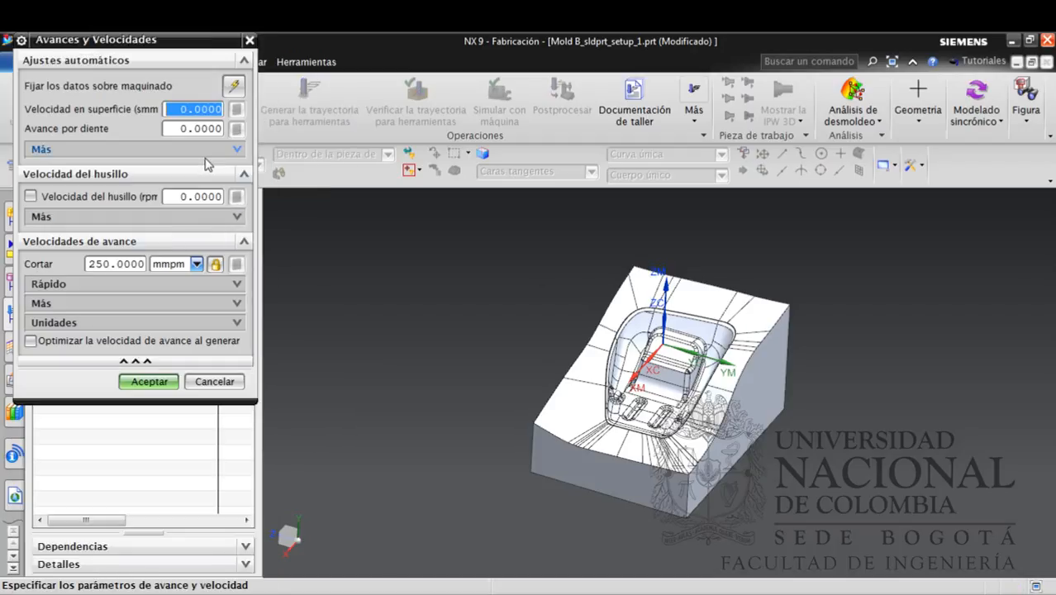
{"action": "type", "text": "180"}
{"action": "key", "text": "Tab"}
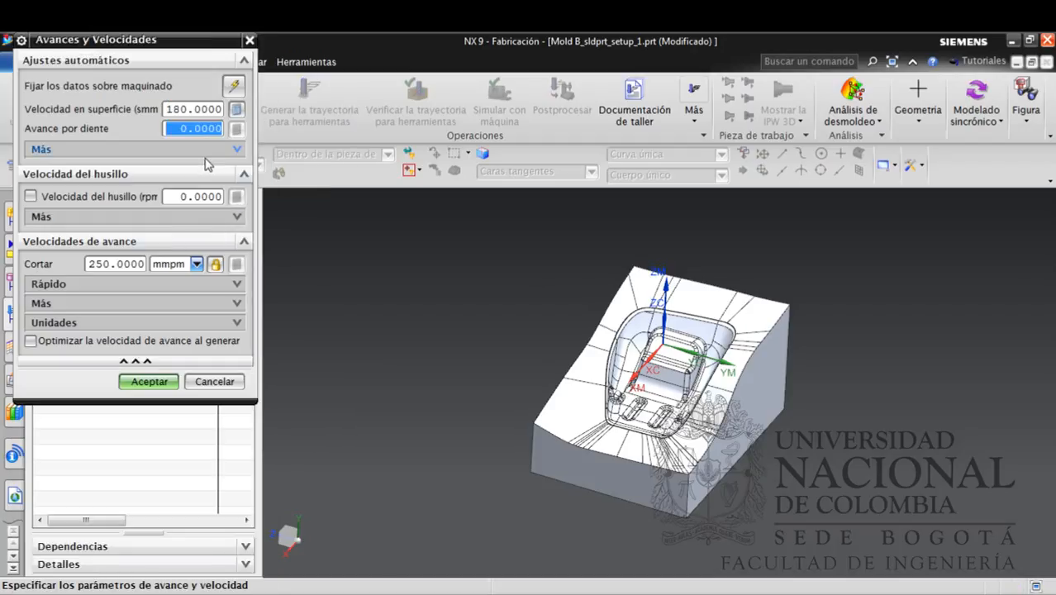
{"action": "type", "text": "0.1"}
{"action": "key", "text": "Tab"}
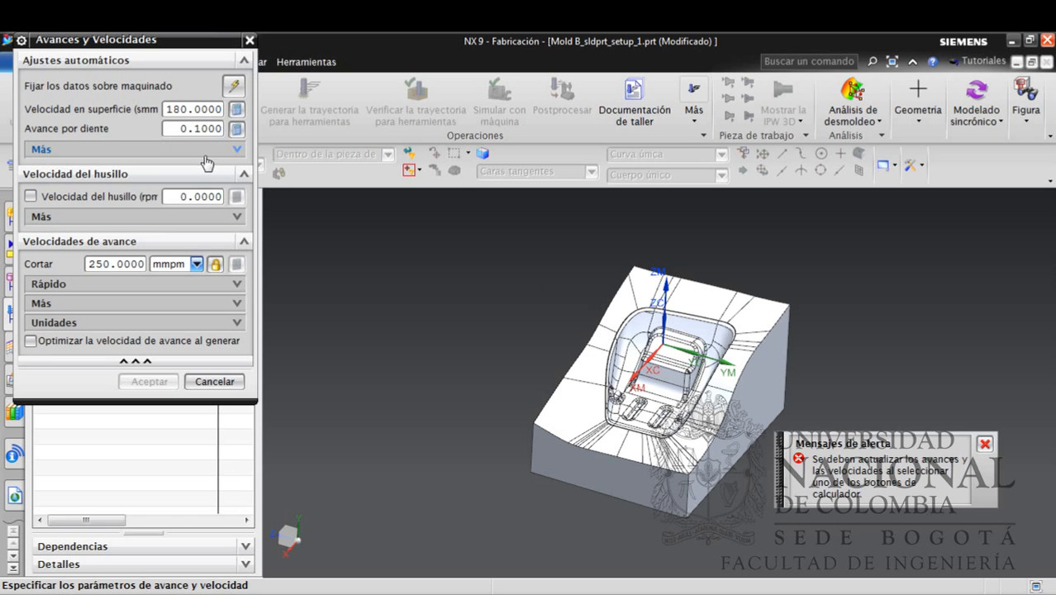
{"action": "left_click", "coordinate": [236, 129]}
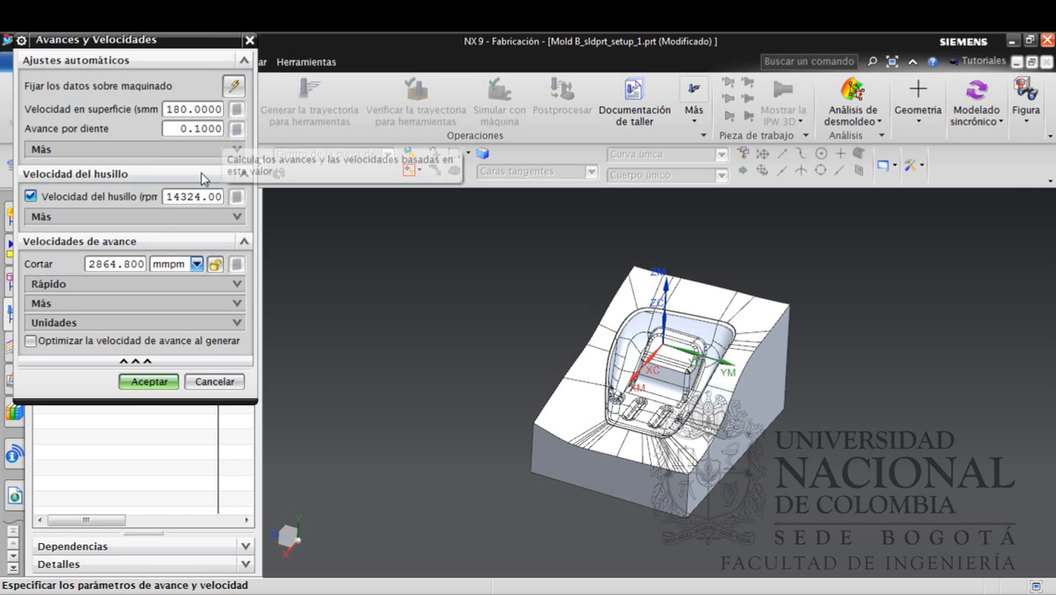
{"action": "left_click", "coordinate": [140, 382]}
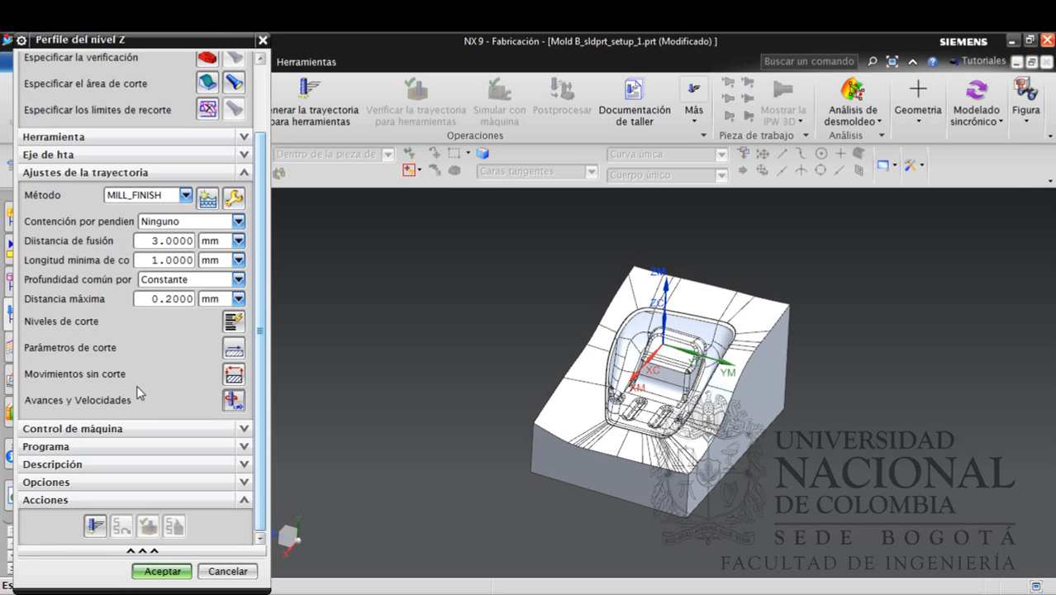
Generate the ZLEVEL_PROFILE toolpath and accept the operation
{"action": "left_click", "coordinate": [94, 527]}
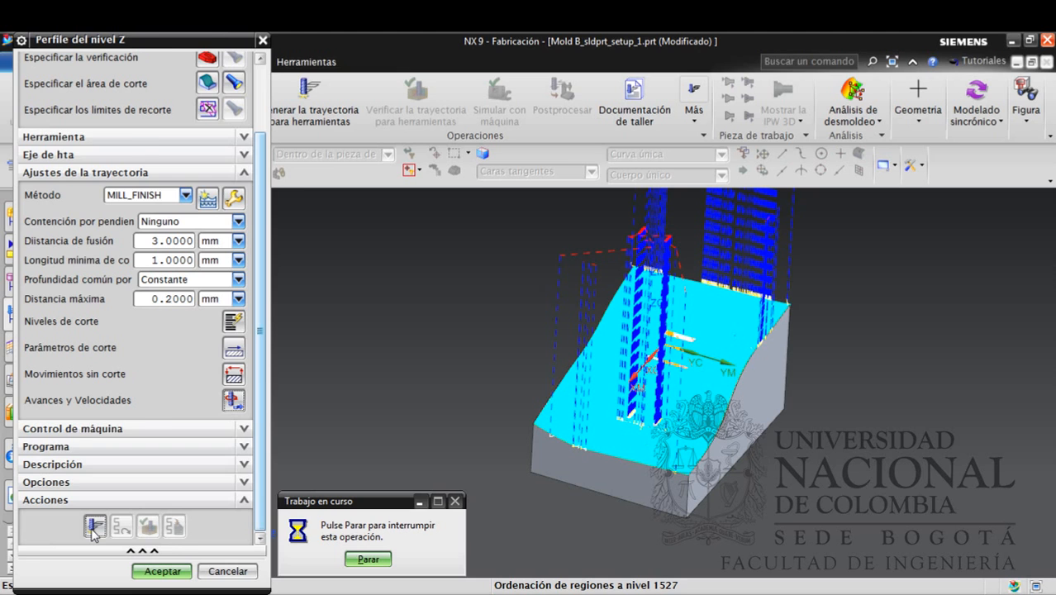
{"action": "middle_click", "coordinate": [94, 531]}
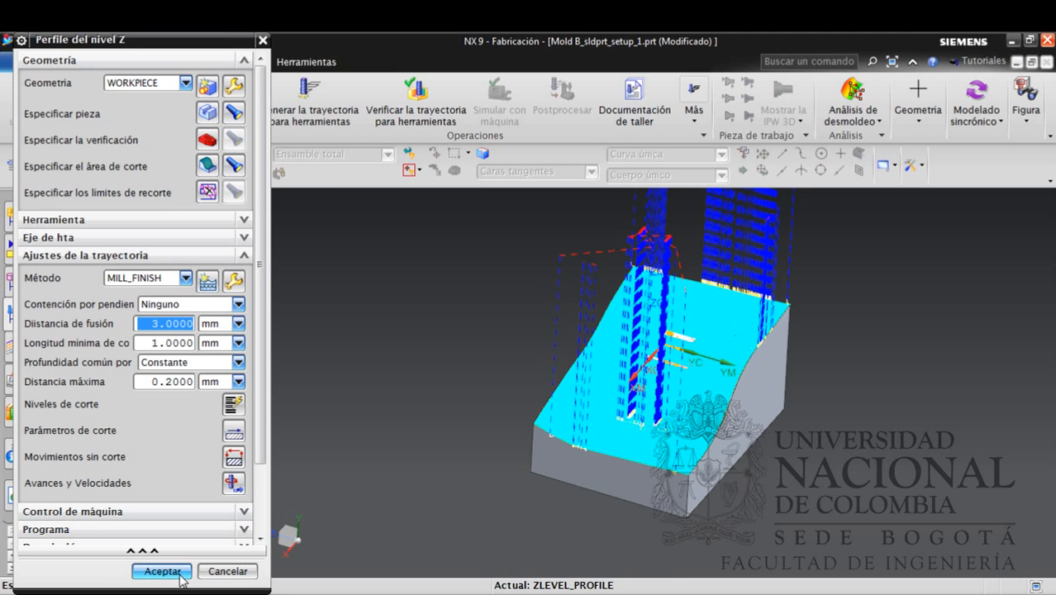
{"action": "left_click", "coordinate": [162, 571]}
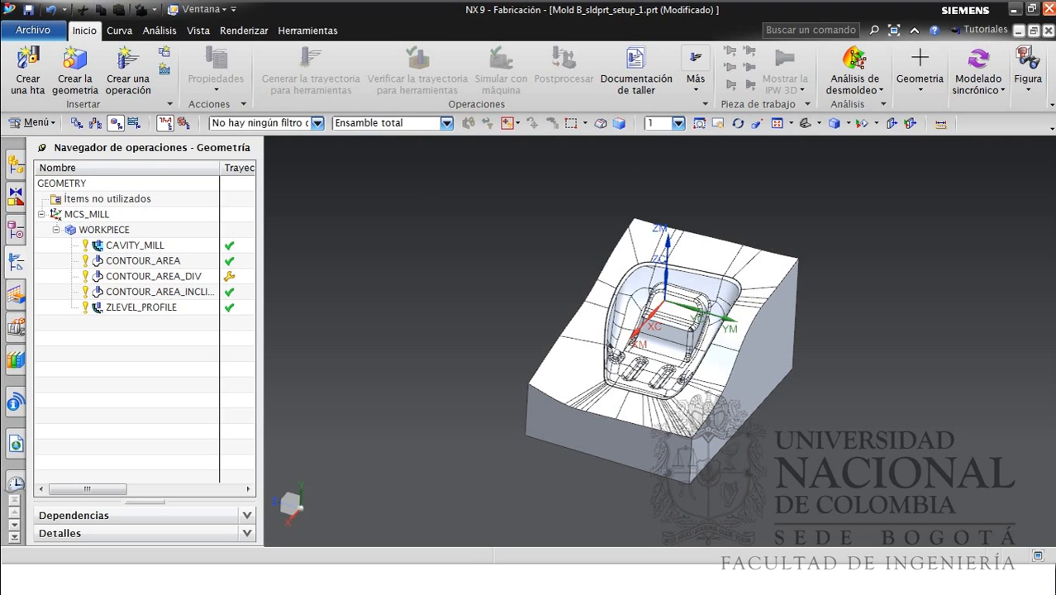